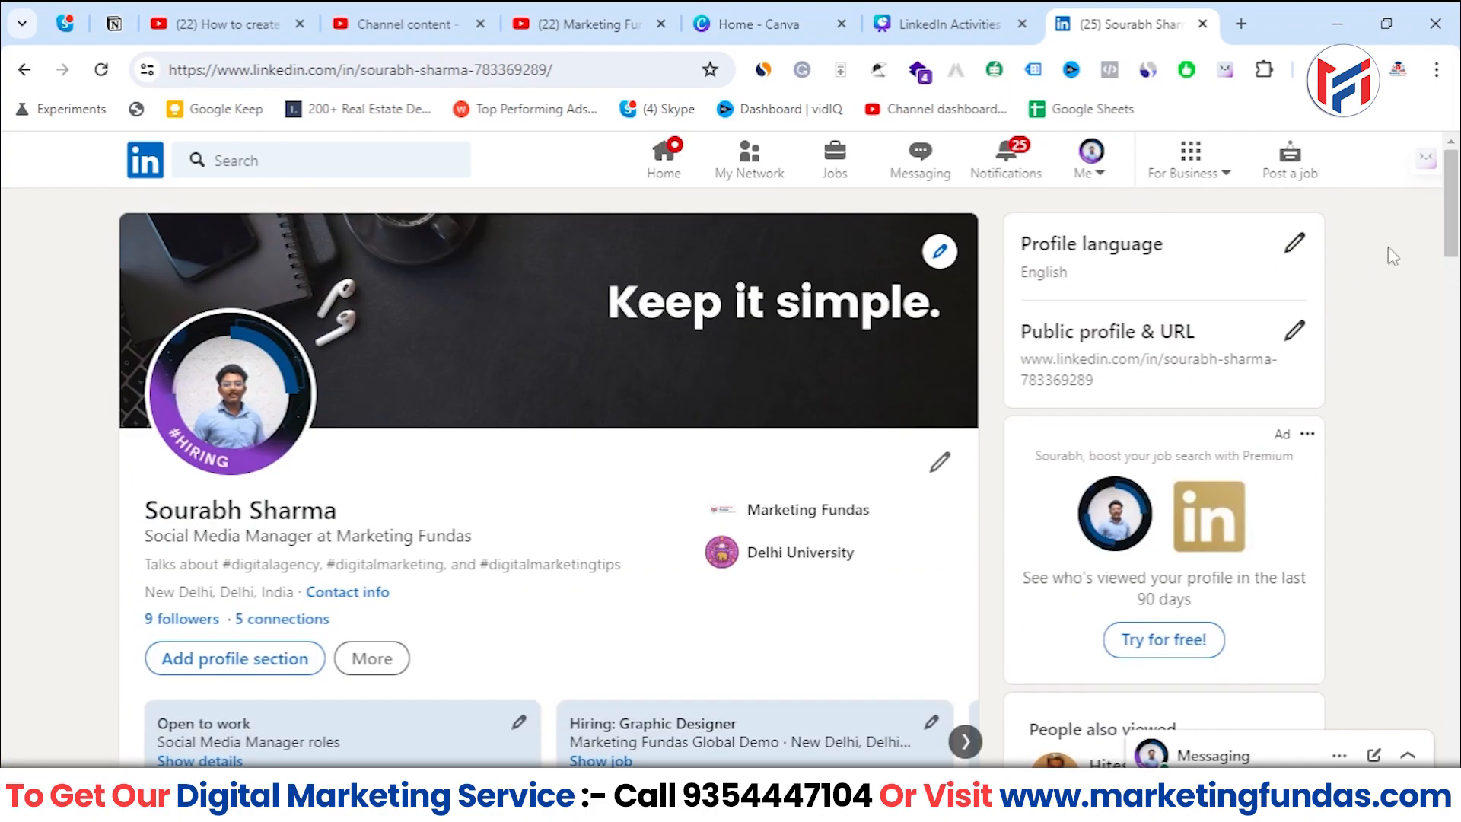
- Open Campaign Manager through the Advertise option among LinkedIn's business products
{"action": "left_click_drag", "start_coordinate": [1452, 218], "coordinate": [1459, 166]}
{"action": "left_click", "coordinate": [1195, 177]}
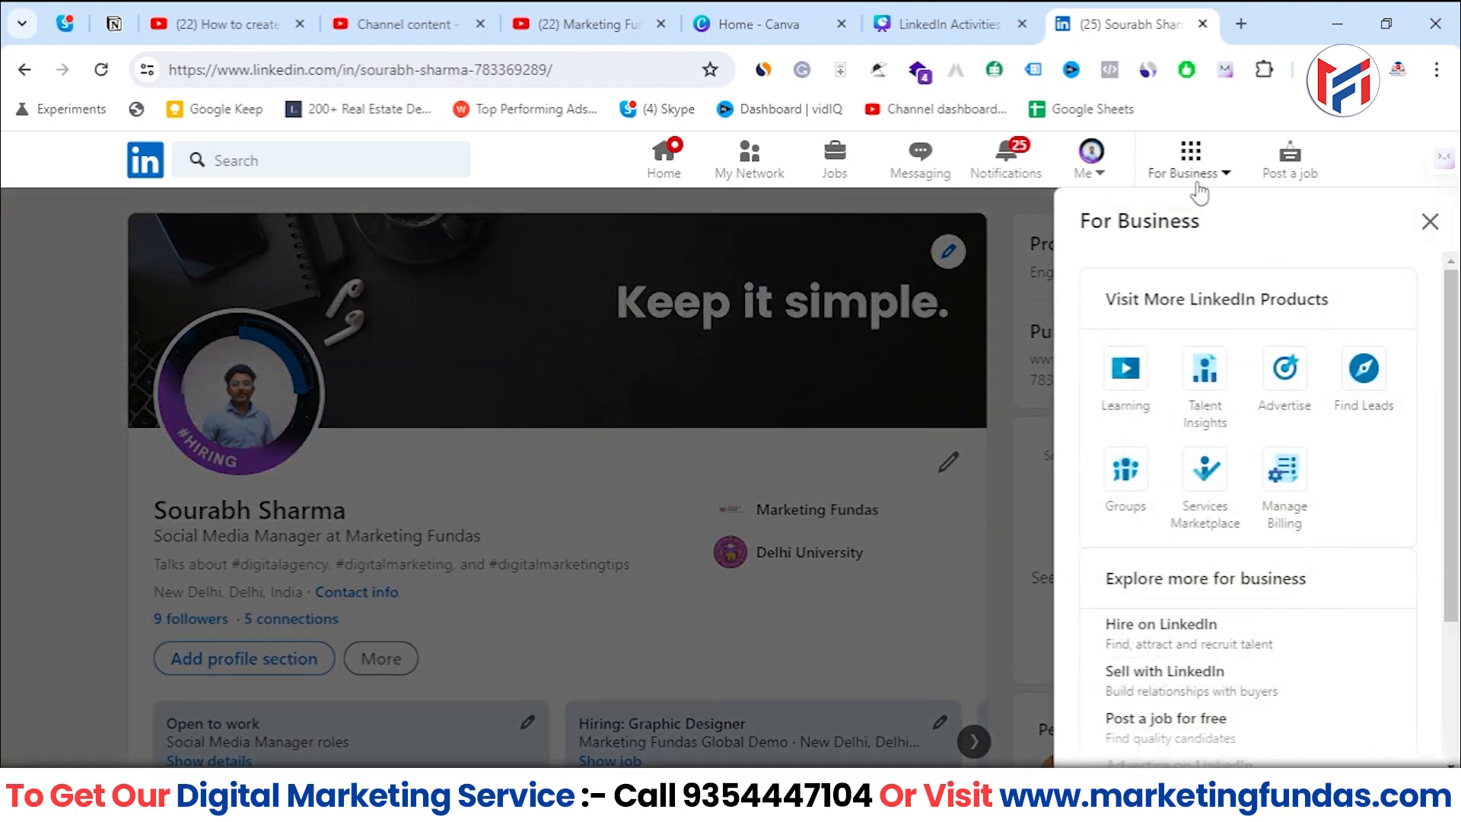
{"action": "left_click", "coordinate": [1282, 392]}
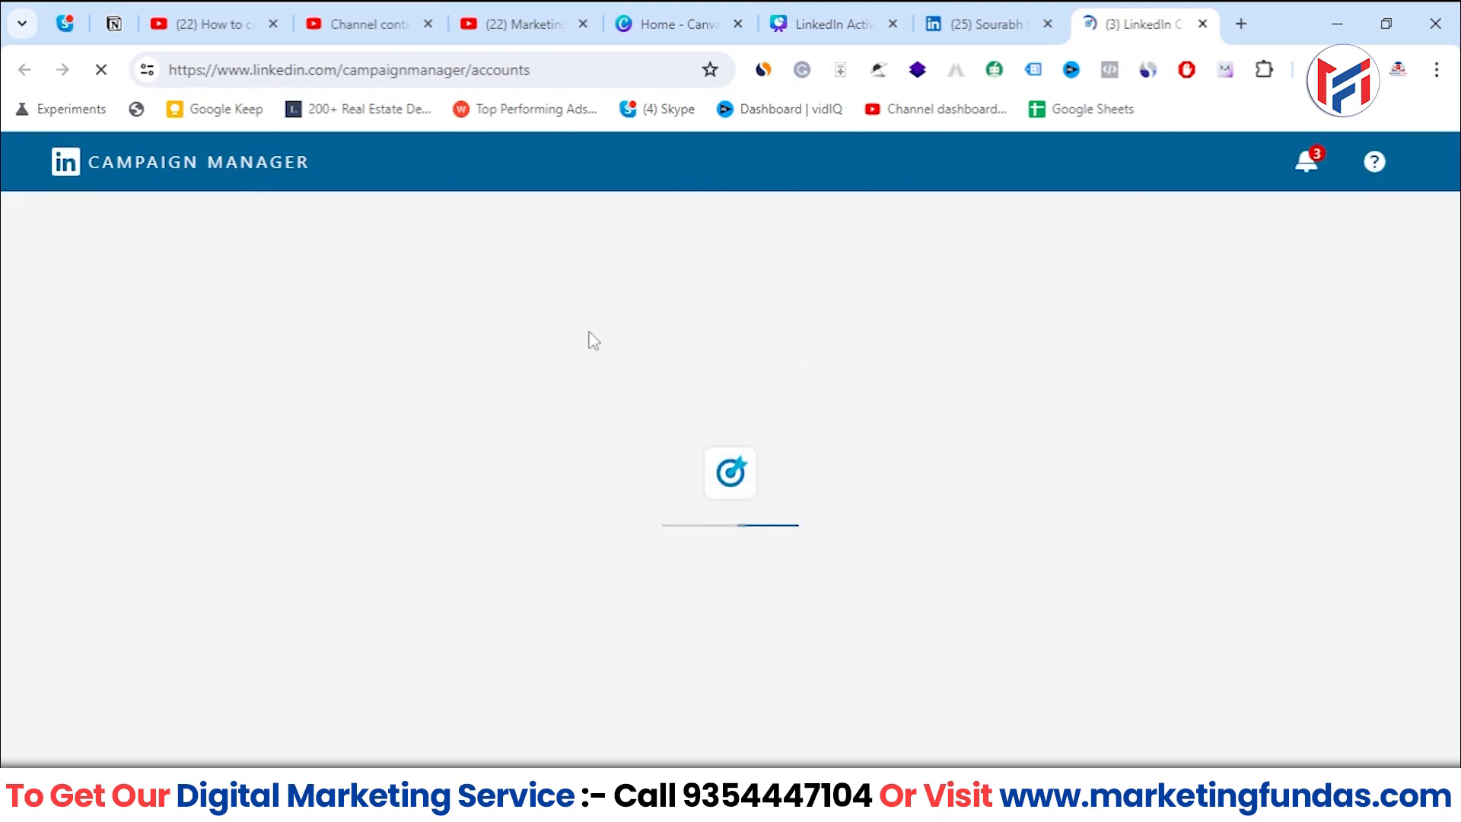
- Open the Marketing Fundas Global Demo ad account from the accounts list
{"action": "scroll", "coordinate": [646, 473], "scroll_direction": "down", "scroll_amount": 2}
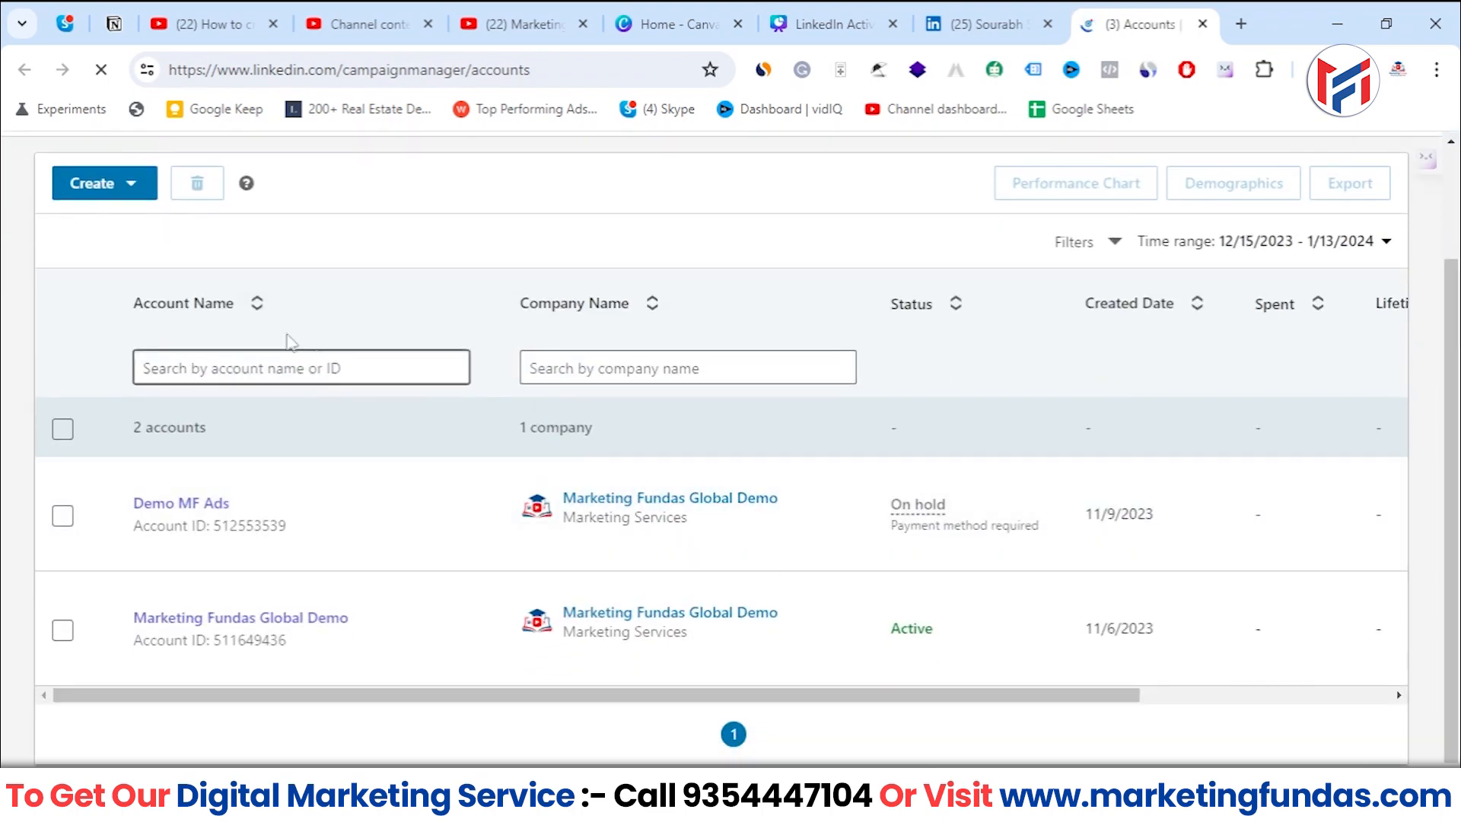
{"action": "scroll", "coordinate": [180, 287], "scroll_direction": "up", "scroll_amount": 2}
{"action": "scroll", "coordinate": [234, 563], "scroll_direction": "down", "scroll_amount": 2}
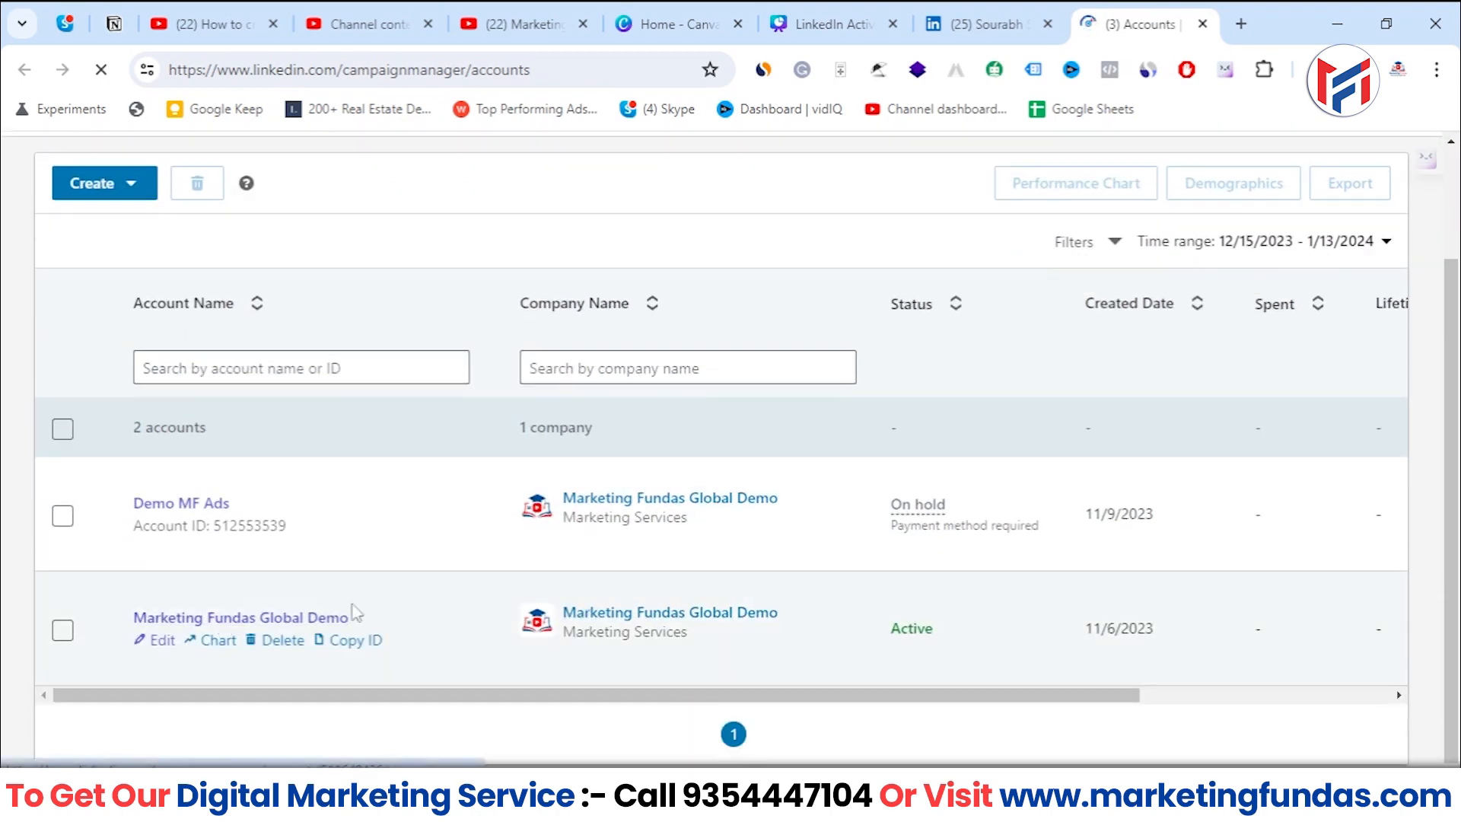
{"action": "left_click", "coordinate": [297, 618]}
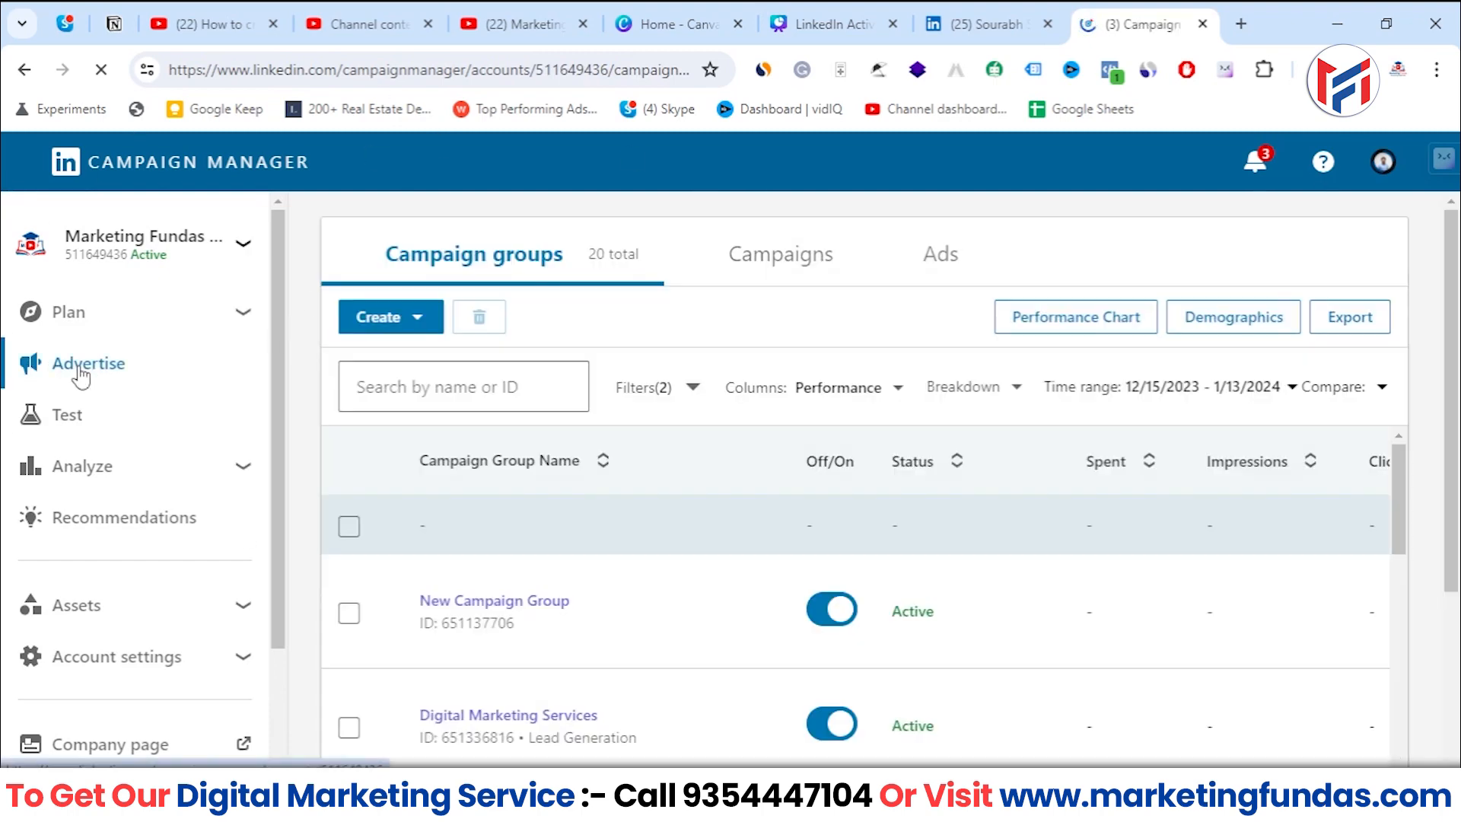
- Open the Lead Gen Forms page among the ad account's assets
{"action": "mouse_move", "coordinate": [272, 361]}
{"action": "left_mouse_down"}
{"action": "mouse_move", "coordinate": [272, 411]}
{"action": "mouse_move", "coordinate": [294, 368]}
{"action": "left_mouse_up"}
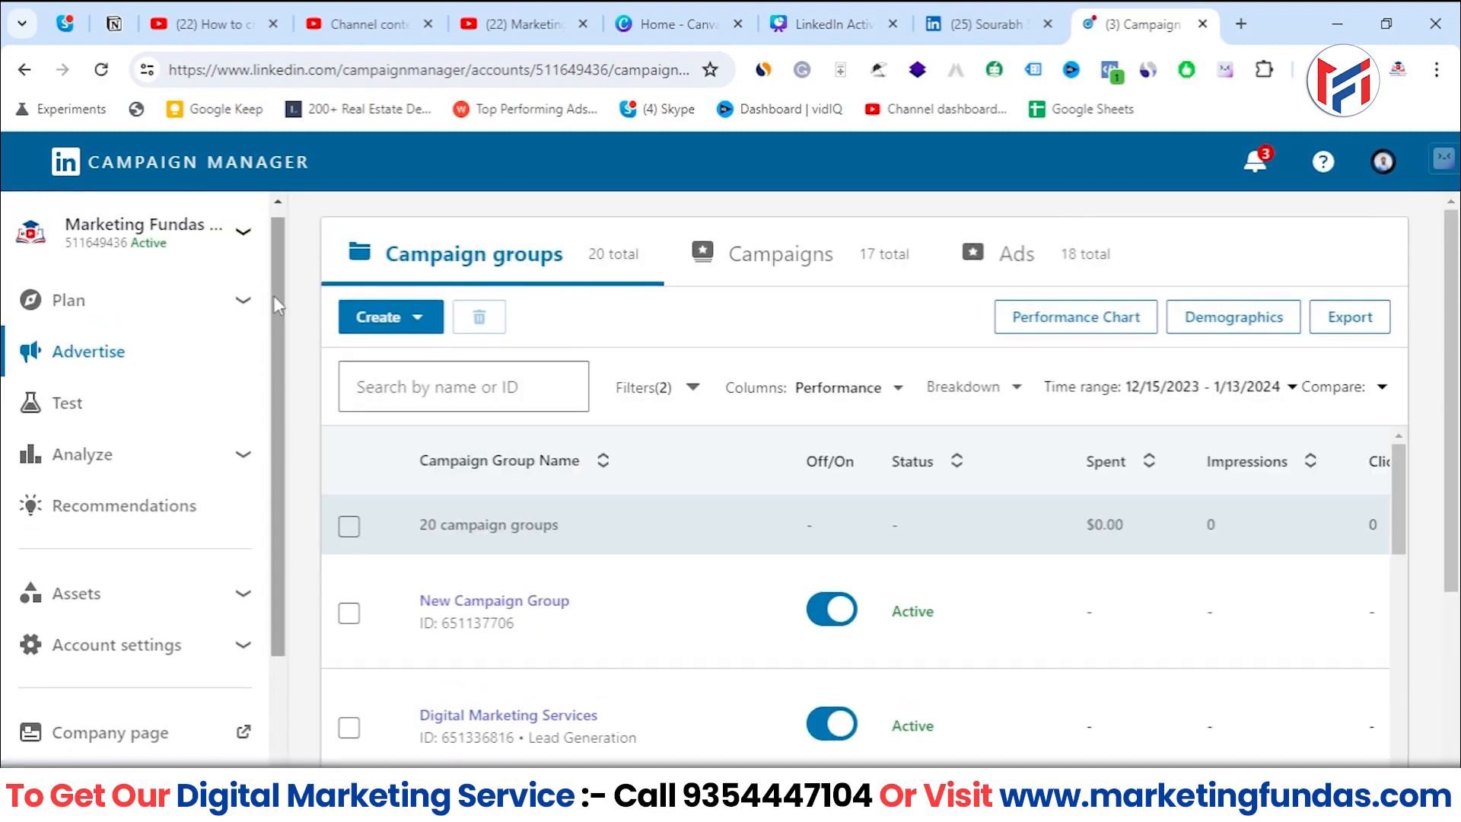
{"action": "left_click_drag", "start_coordinate": [272, 295], "coordinate": [280, 396]}
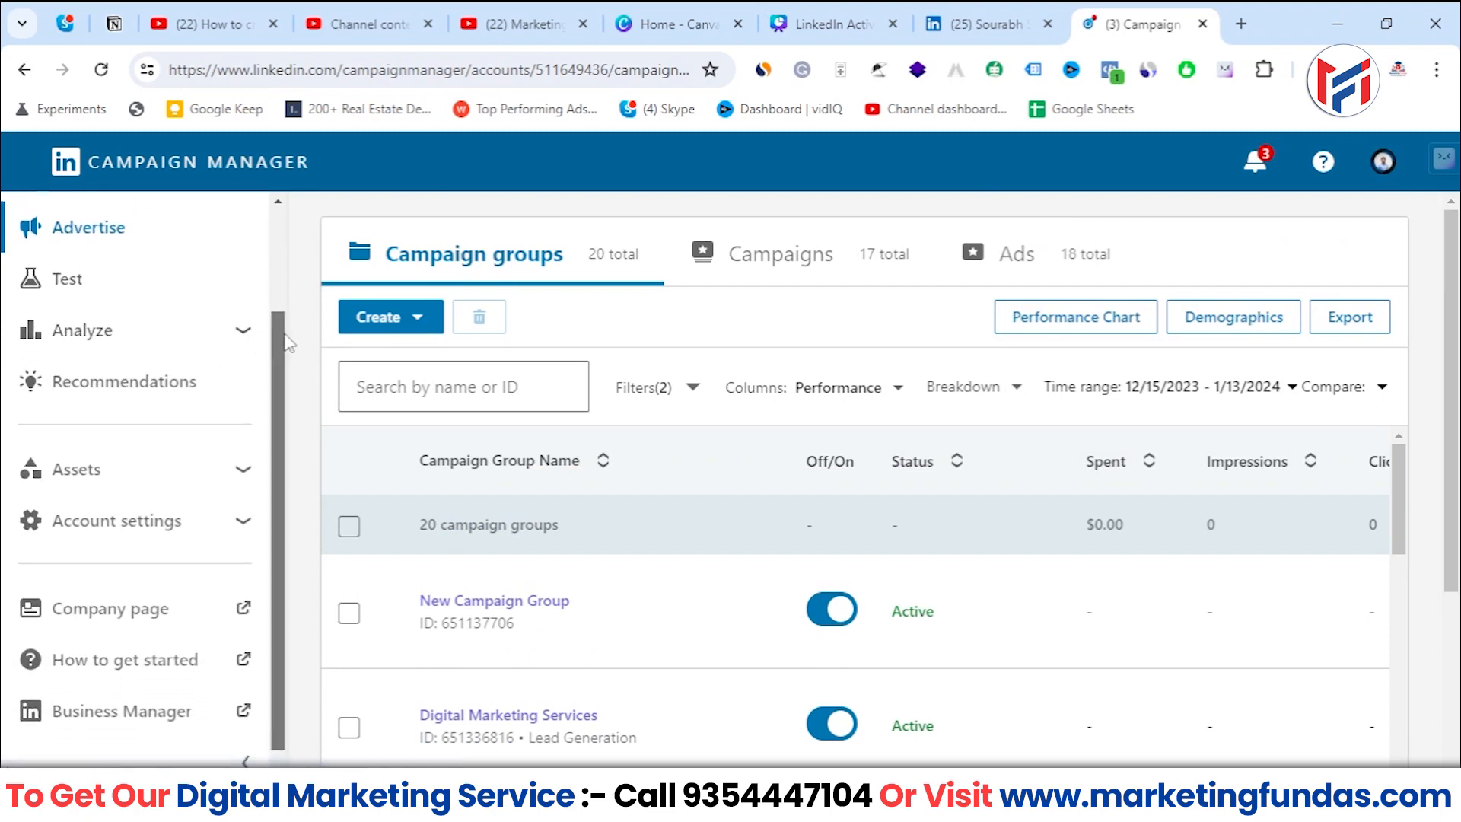
{"action": "scroll", "coordinate": [107, 424], "scroll_direction": "up", "scroll_amount": 3}
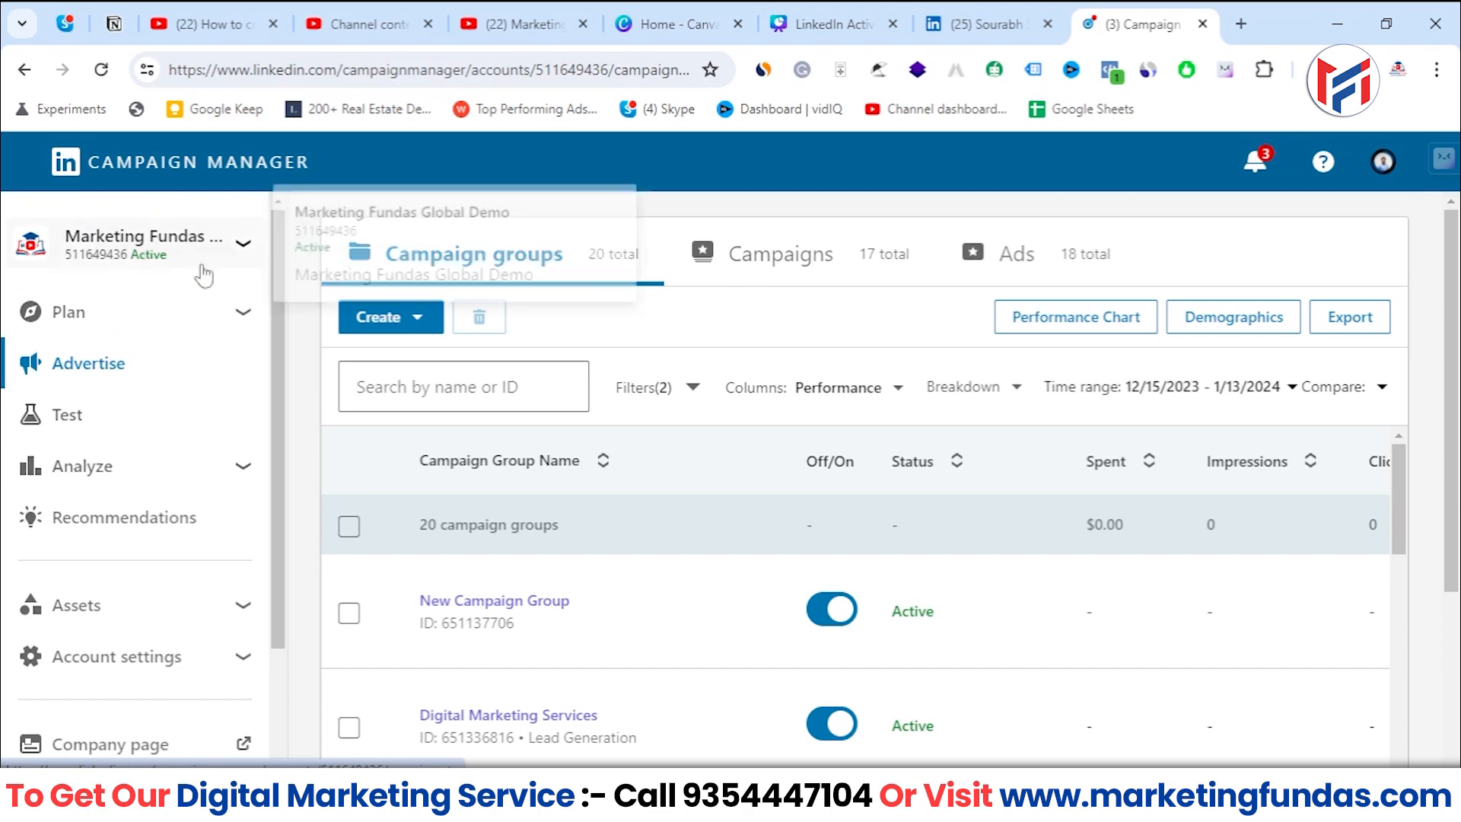
{"action": "left_click_drag", "start_coordinate": [278, 292], "coordinate": [269, 400]}
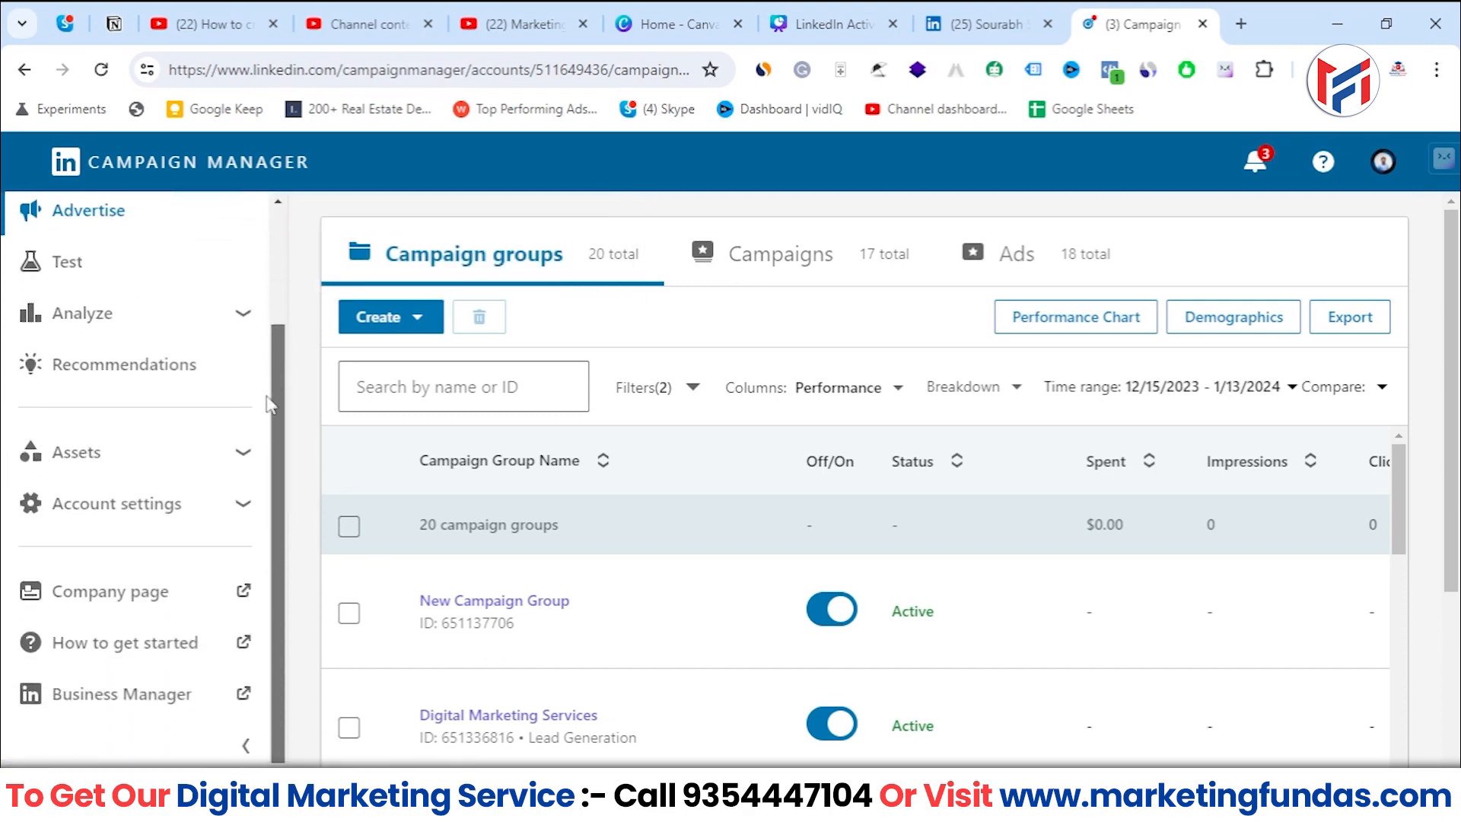
{"action": "left_click", "coordinate": [82, 457]}
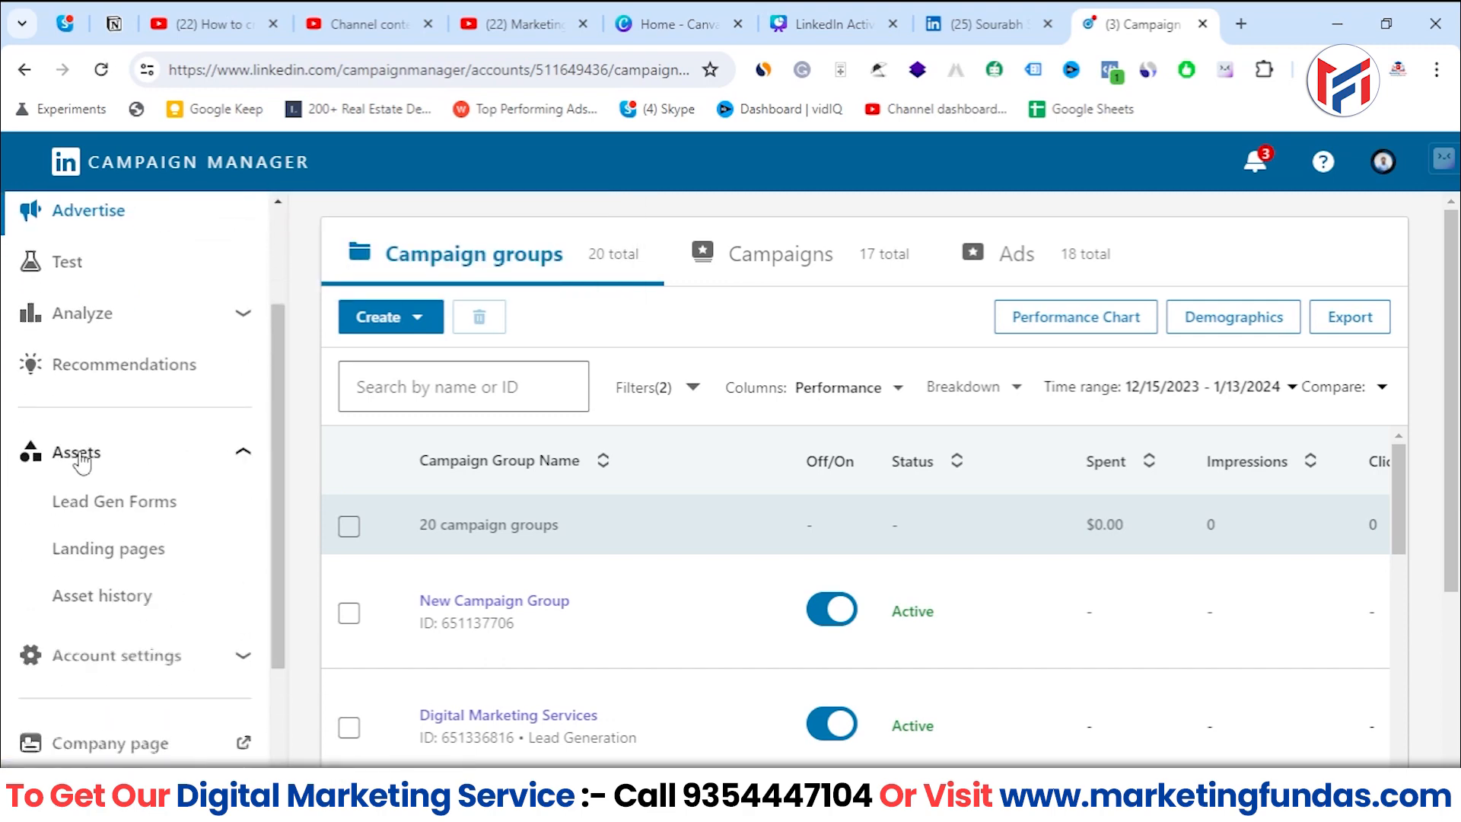
{"action": "left_click", "coordinate": [61, 504]}
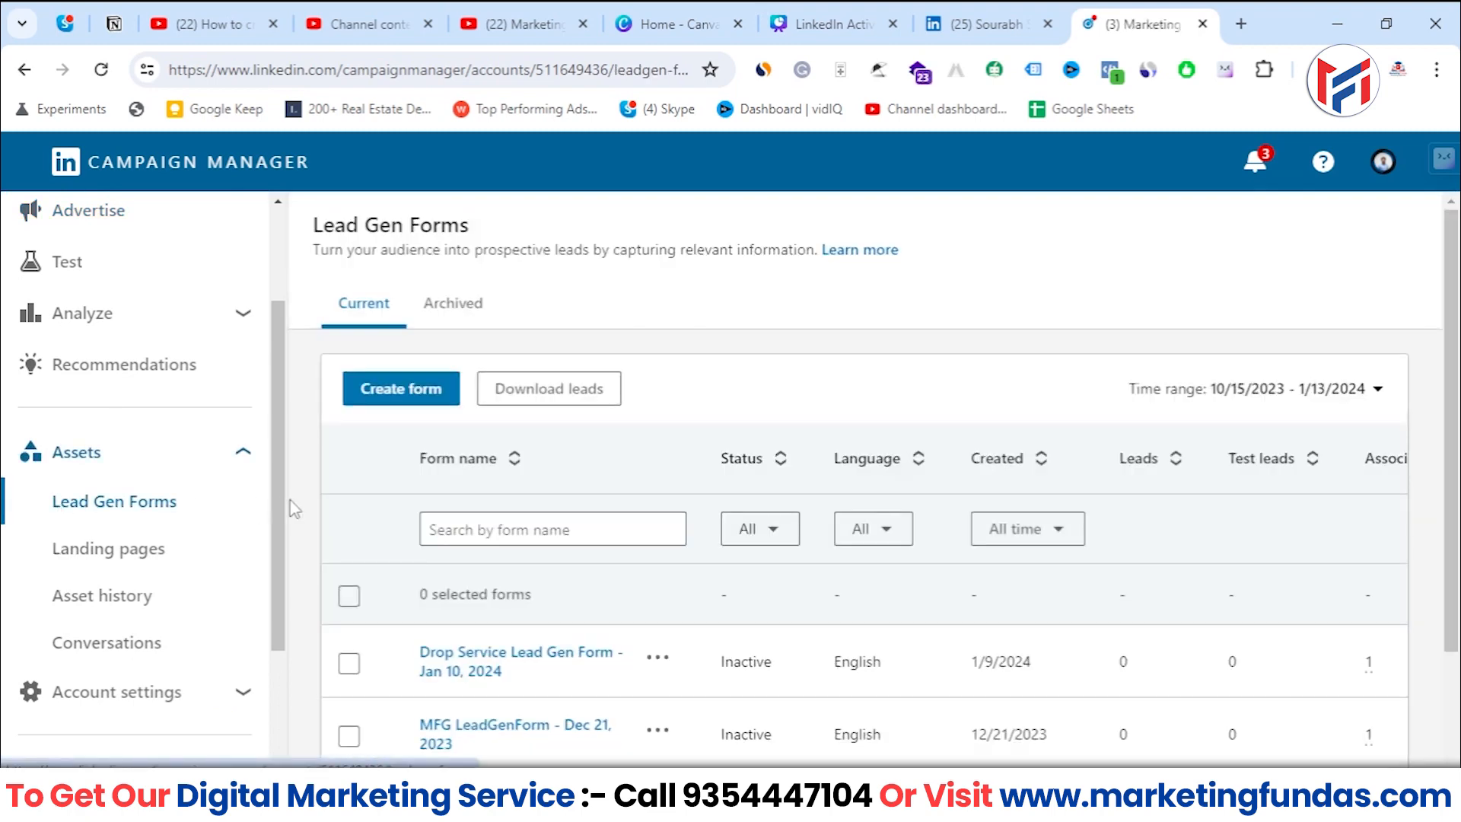
- Examine the existing lead gen forms and their status in the forms table
{"action": "scroll", "coordinate": [792, 688], "scroll_direction": "down", "scroll_amount": 2}
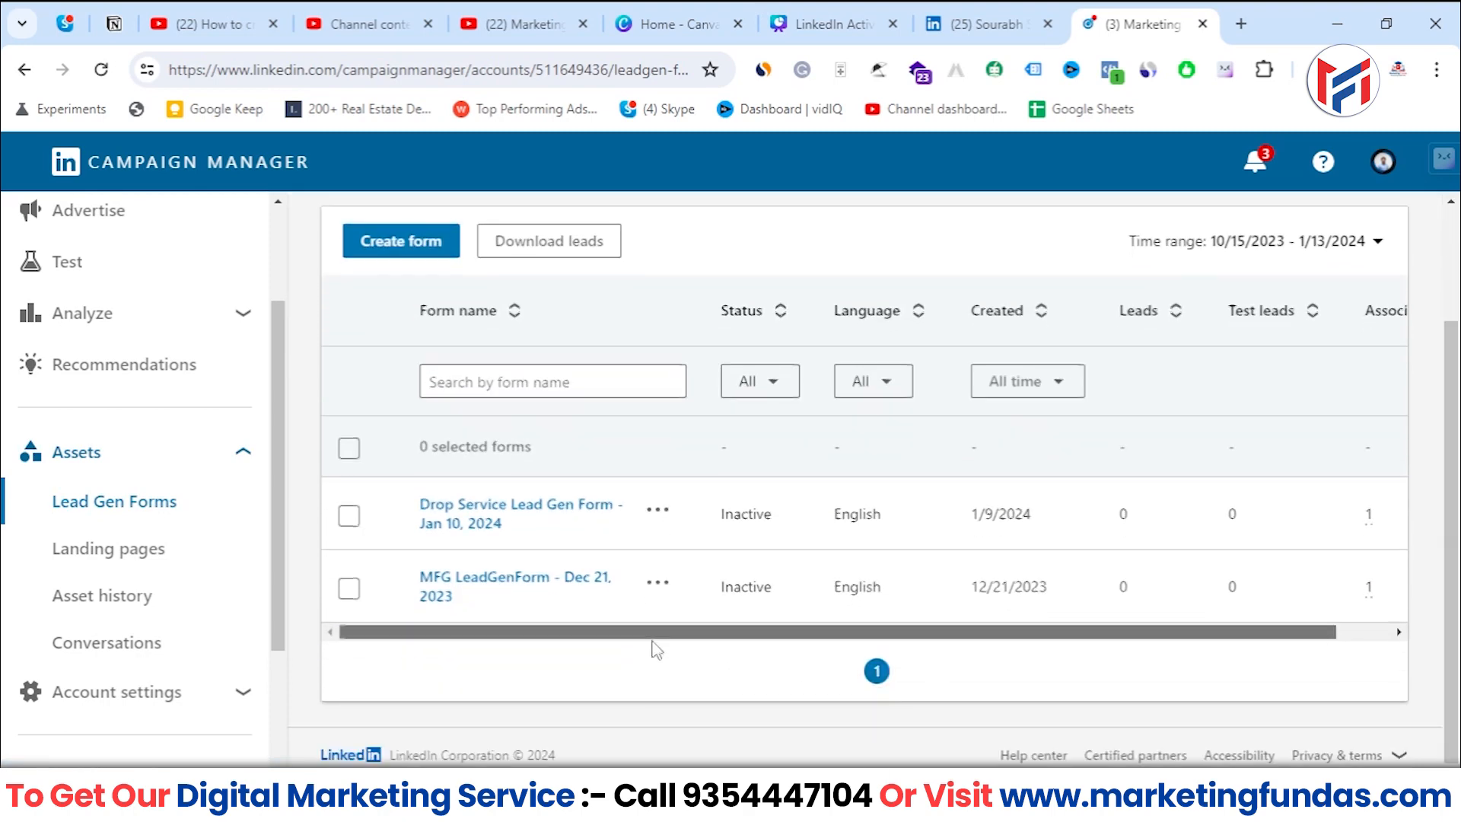
{"action": "mouse_move", "coordinate": [651, 635]}
{"action": "left_mouse_down"}
{"action": "mouse_move", "coordinate": [842, 641]}
{"action": "mouse_move", "coordinate": [634, 640]}
{"action": "left_mouse_up"}
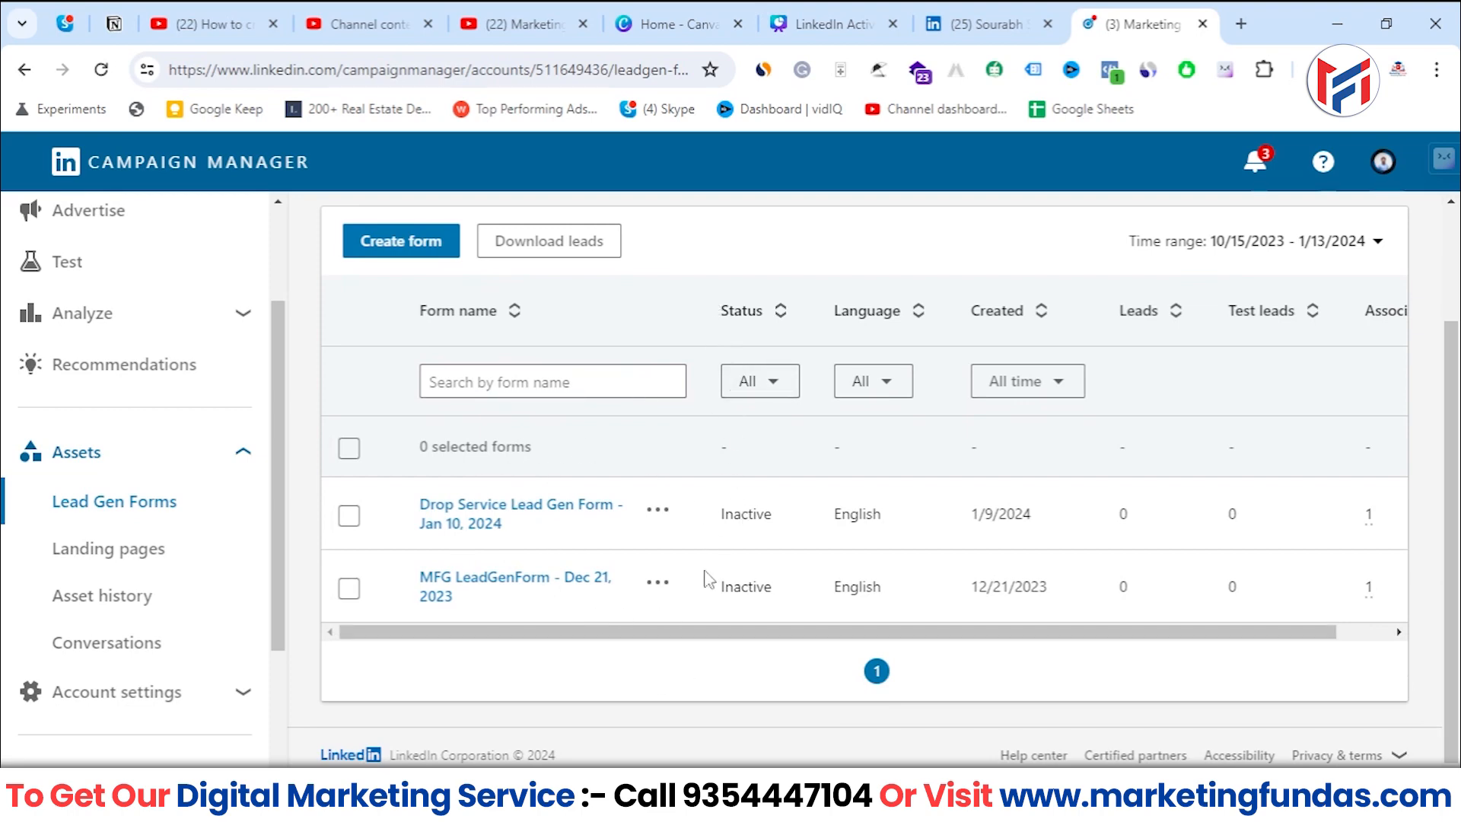
{"action": "left_click_drag", "start_coordinate": [709, 521], "coordinate": [796, 523]}
{"action": "left_click_drag", "start_coordinate": [722, 585], "coordinate": [784, 595]}
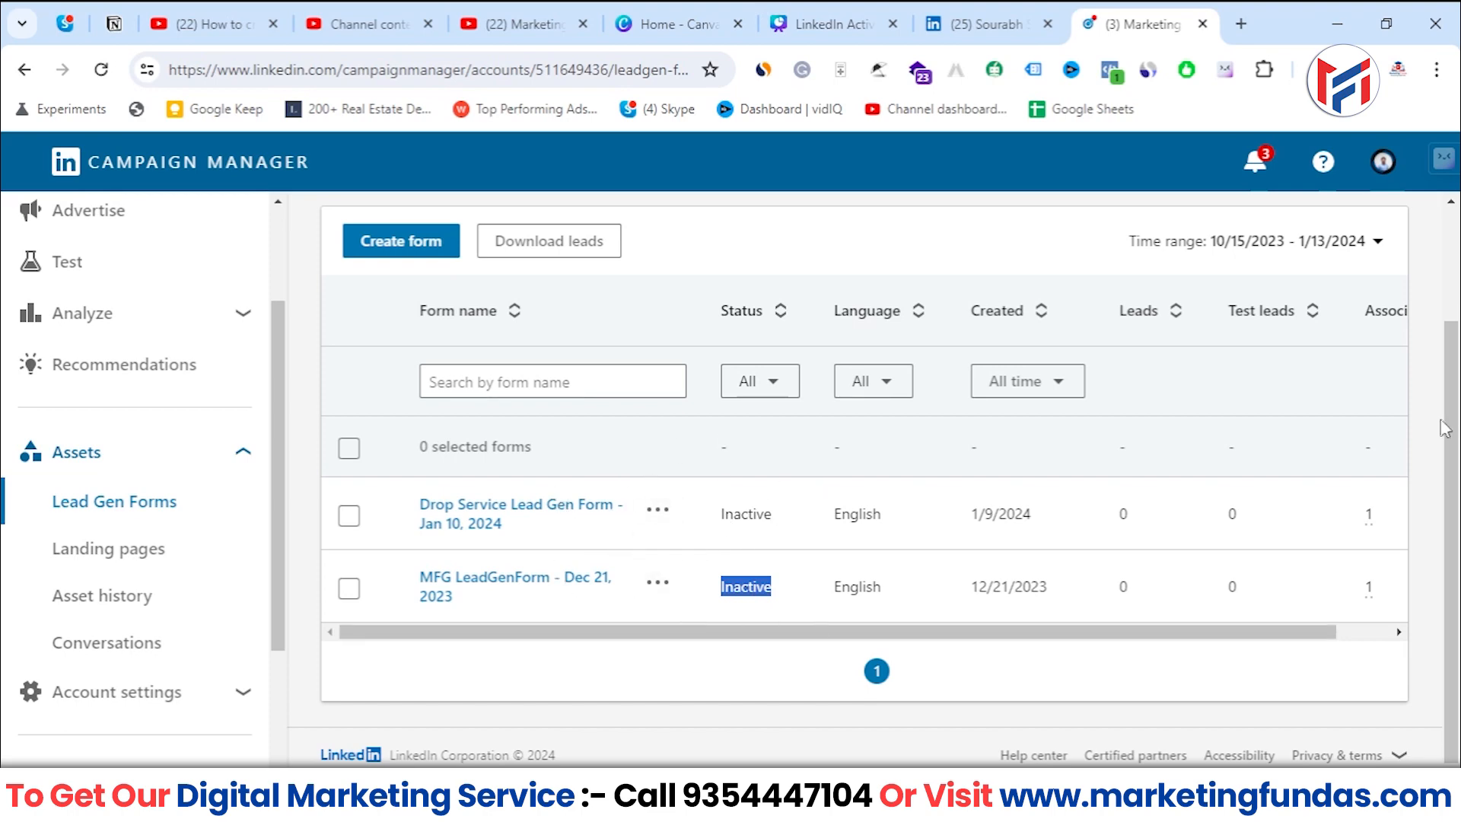
{"action": "scroll", "coordinate": [1446, 427], "scroll_direction": "up", "scroll_amount": 2}
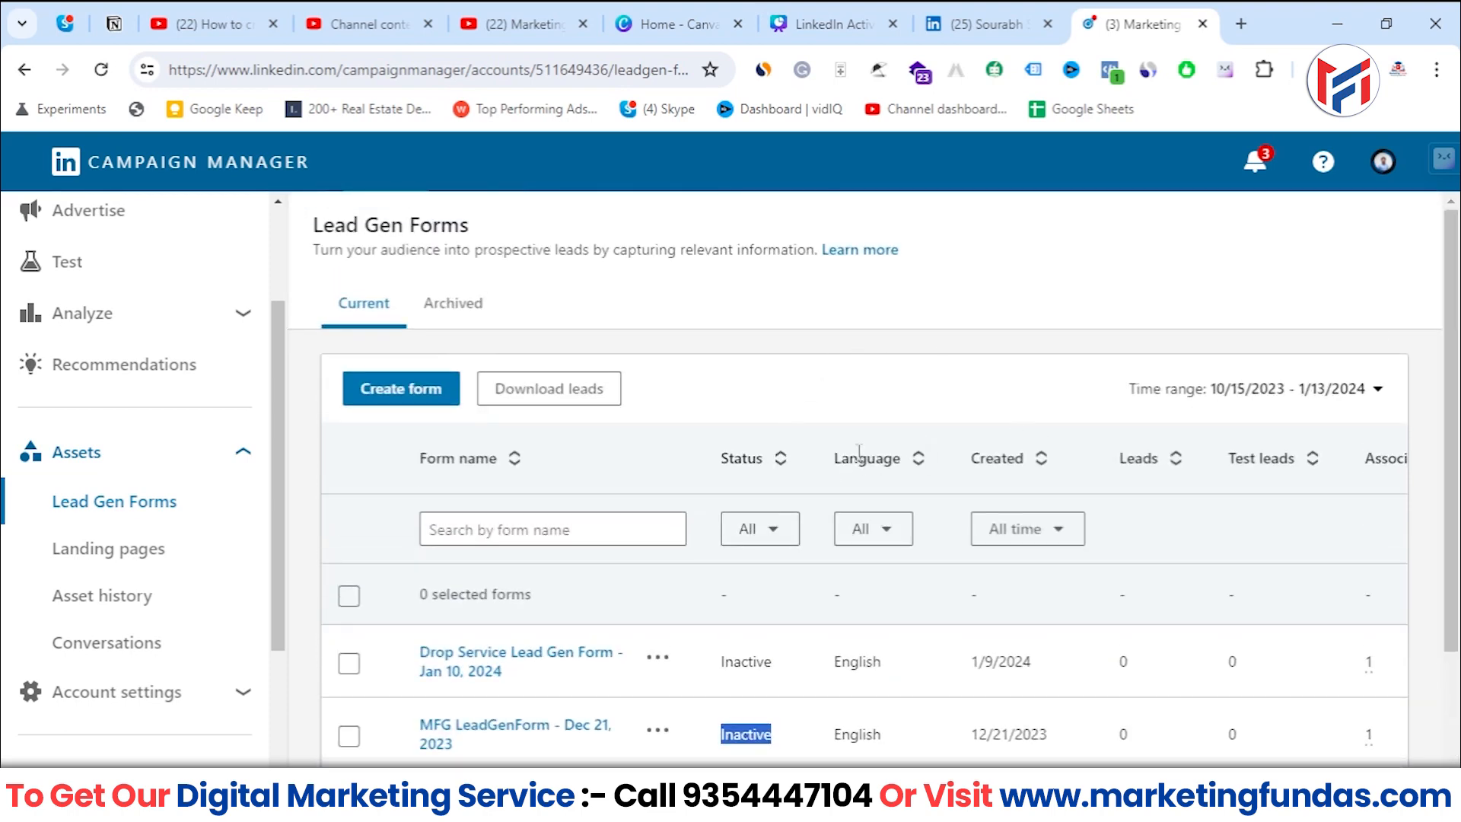
{"action": "scroll", "coordinate": [862, 460], "scroll_direction": "down", "scroll_amount": 1}
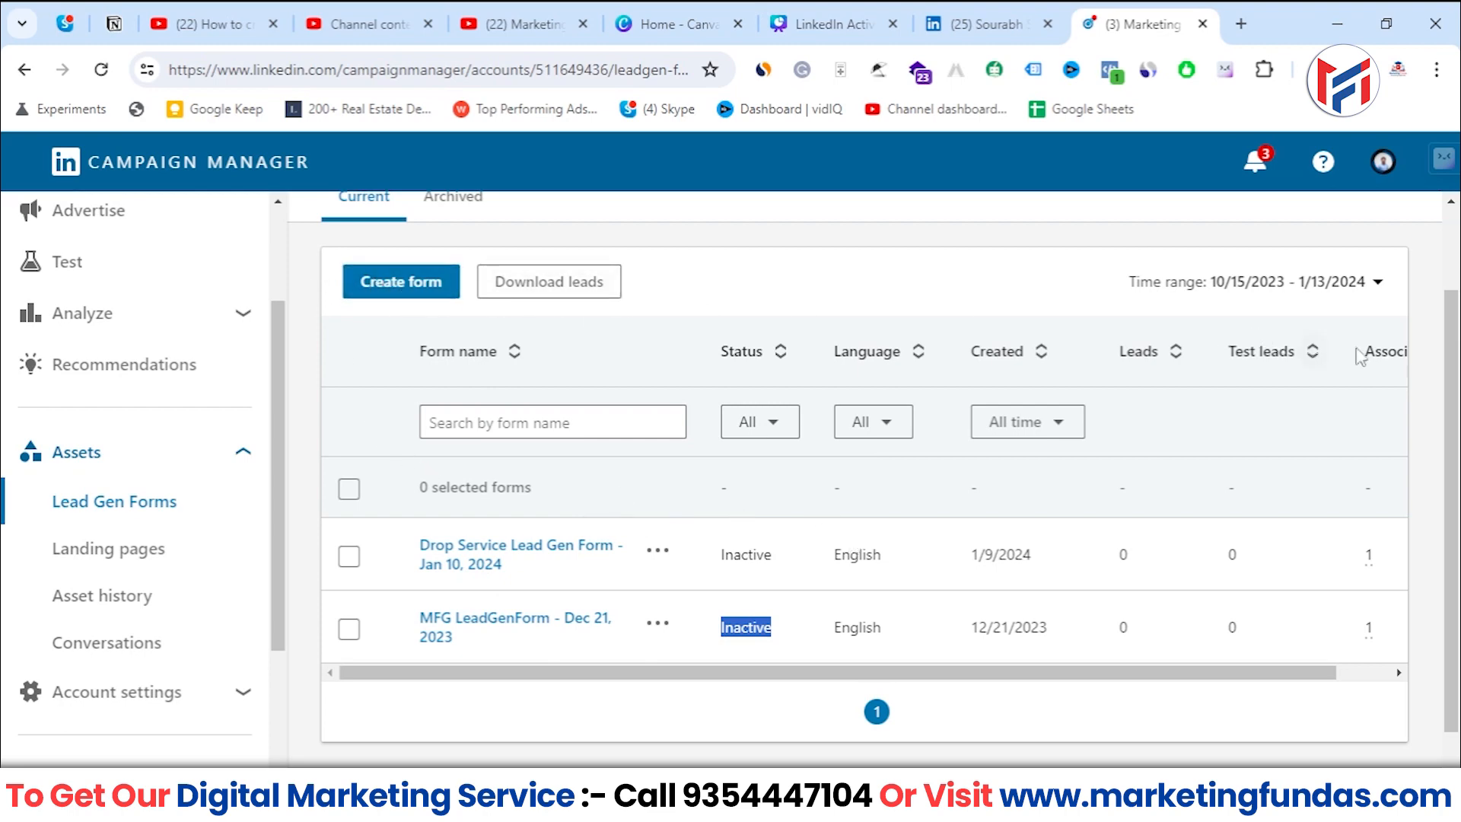
{"action": "scroll", "coordinate": [1457, 286], "scroll_direction": "up", "scroll_amount": 1}
{"action": "scroll", "coordinate": [1457, 285], "scroll_direction": "up", "scroll_amount": 1}
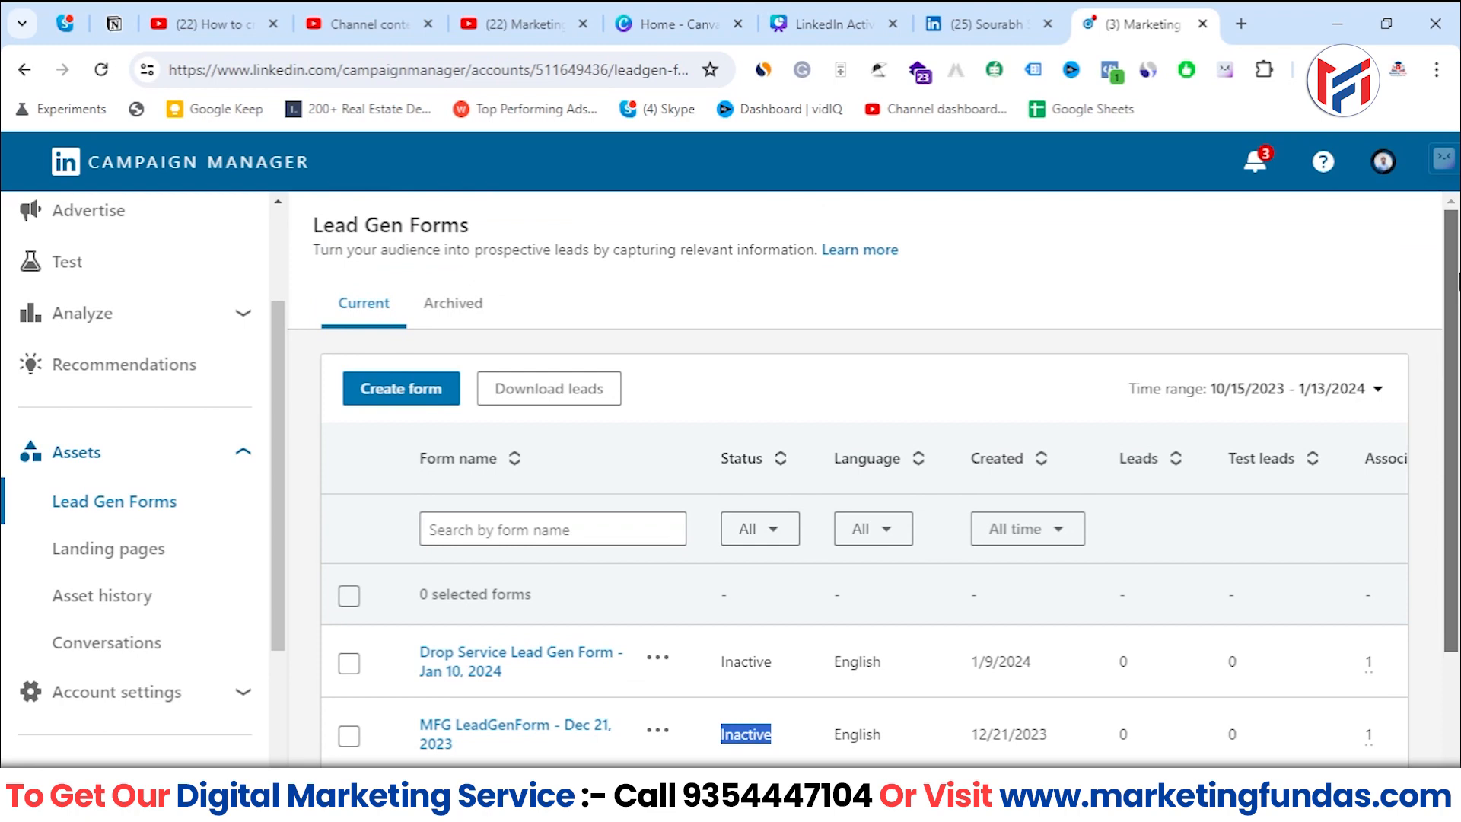
- Start creating a new lead gen form and look over its desktop preview
{"action": "left_click", "coordinate": [420, 401]}
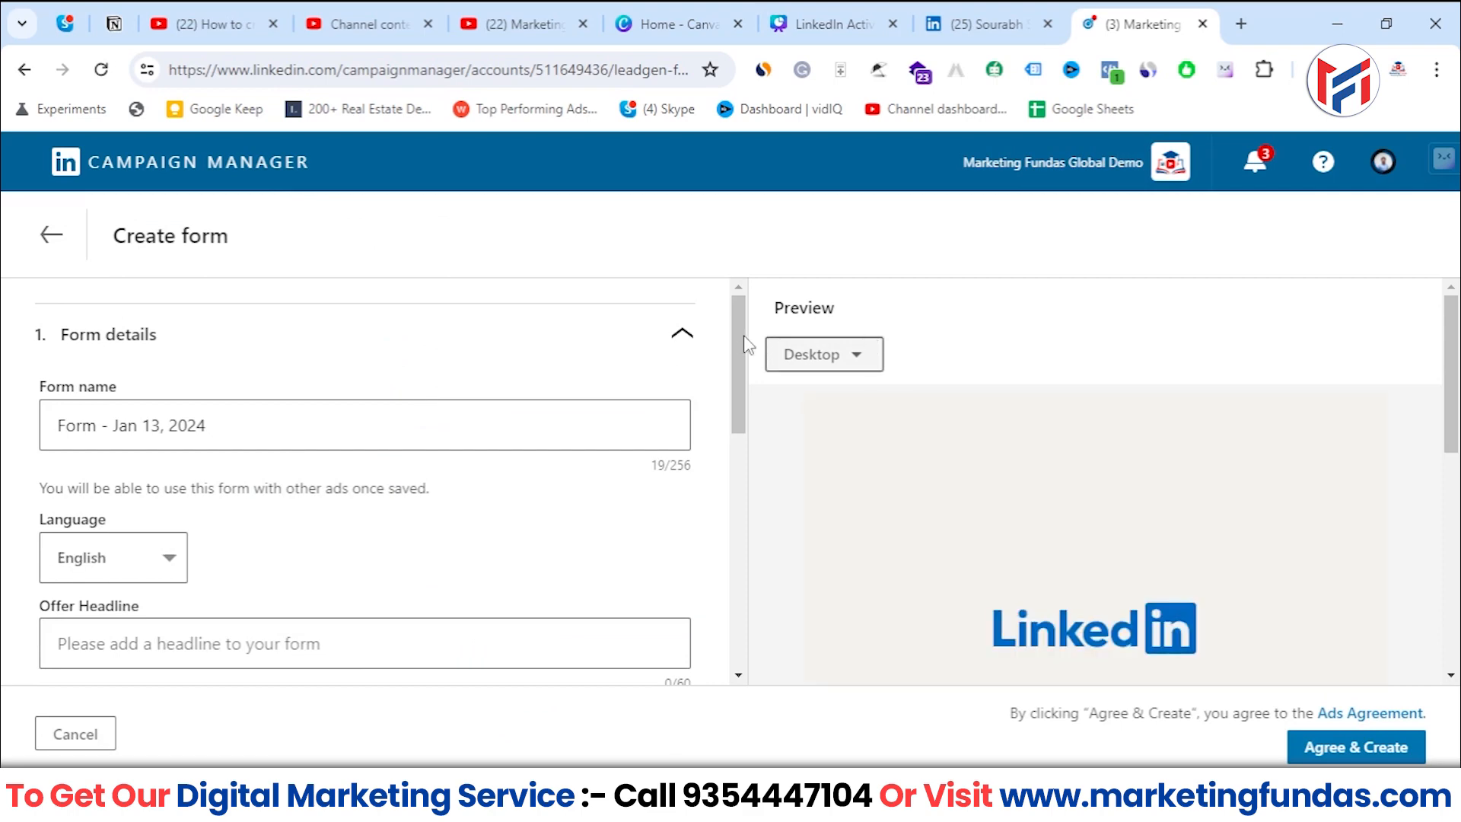
{"action": "mouse_move", "coordinate": [740, 342]}
{"action": "left_mouse_down"}
{"action": "mouse_move", "coordinate": [759, 622]}
{"action": "mouse_move", "coordinate": [748, 336]}
{"action": "left_mouse_up"}
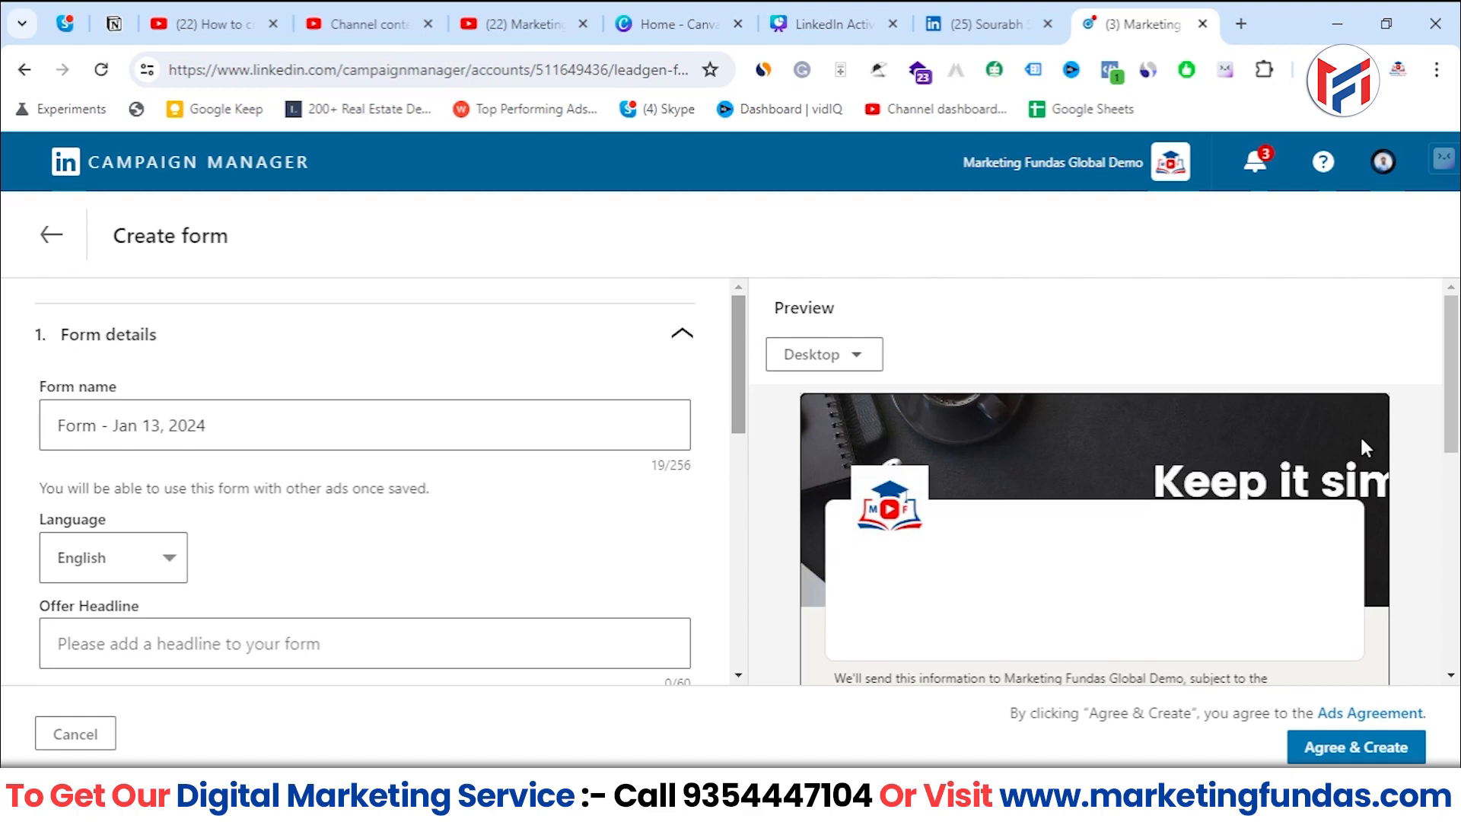
{"action": "mouse_move", "coordinate": [1459, 390]}
{"action": "left_mouse_down"}
{"action": "mouse_move", "coordinate": [1459, 458]}
{"action": "mouse_move", "coordinate": [1459, 412]}
{"action": "left_mouse_up"}
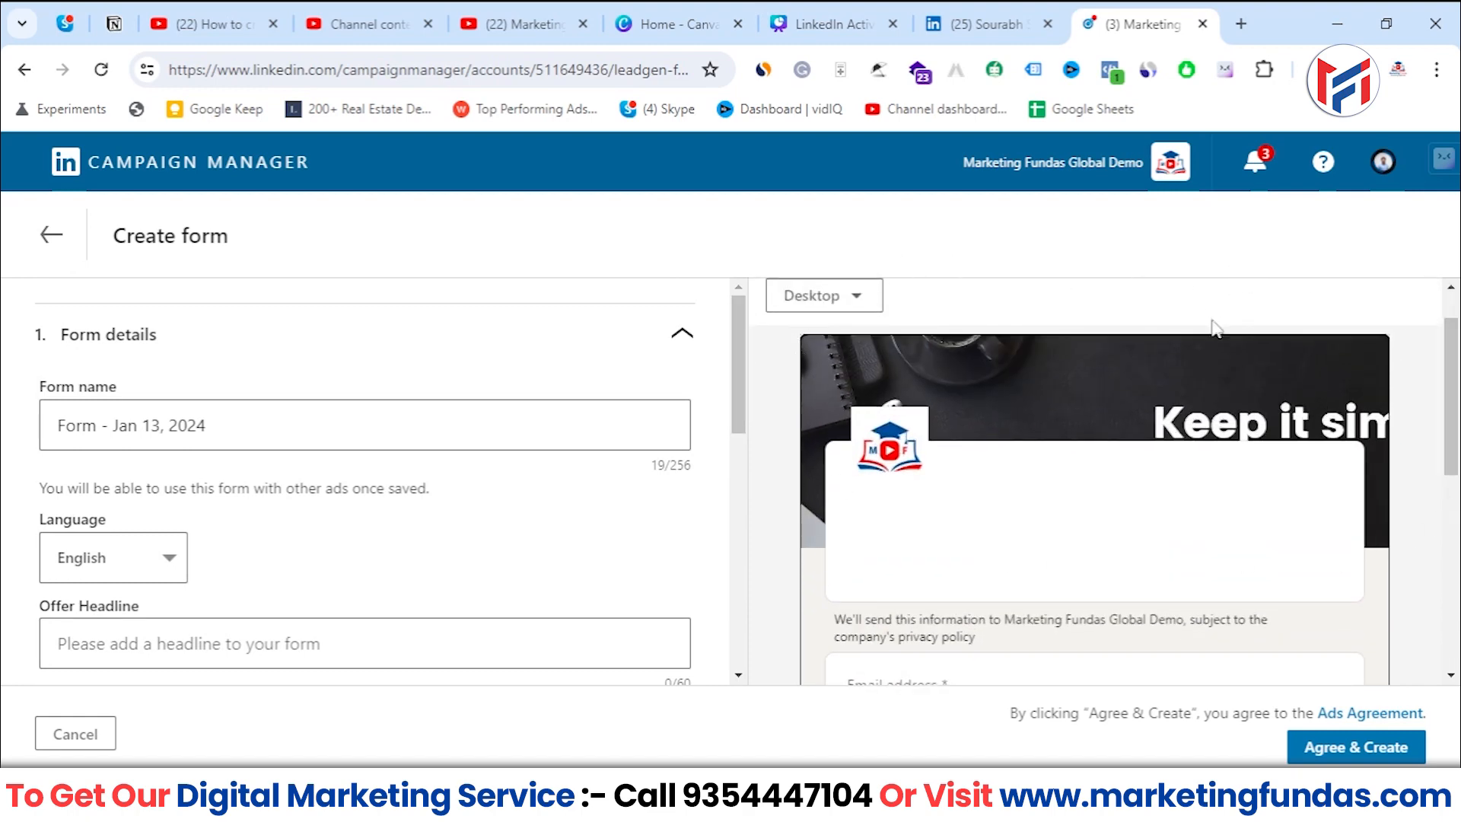
{"action": "scroll", "coordinate": [990, 395], "scroll_direction": "up", "scroll_amount": 1}
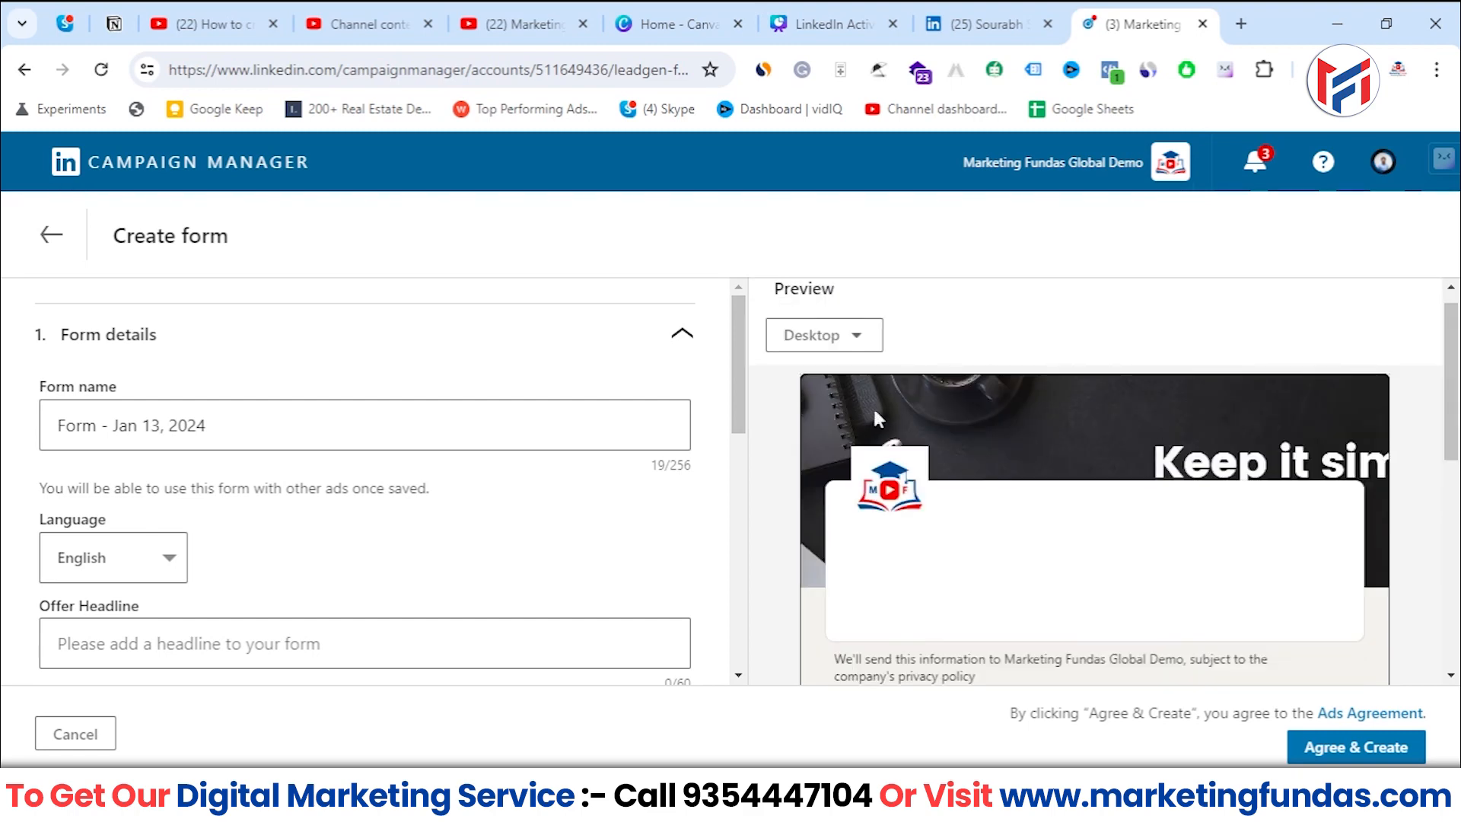
{"action": "scroll", "coordinate": [1210, 380], "scroll_direction": "down", "scroll_amount": 2}
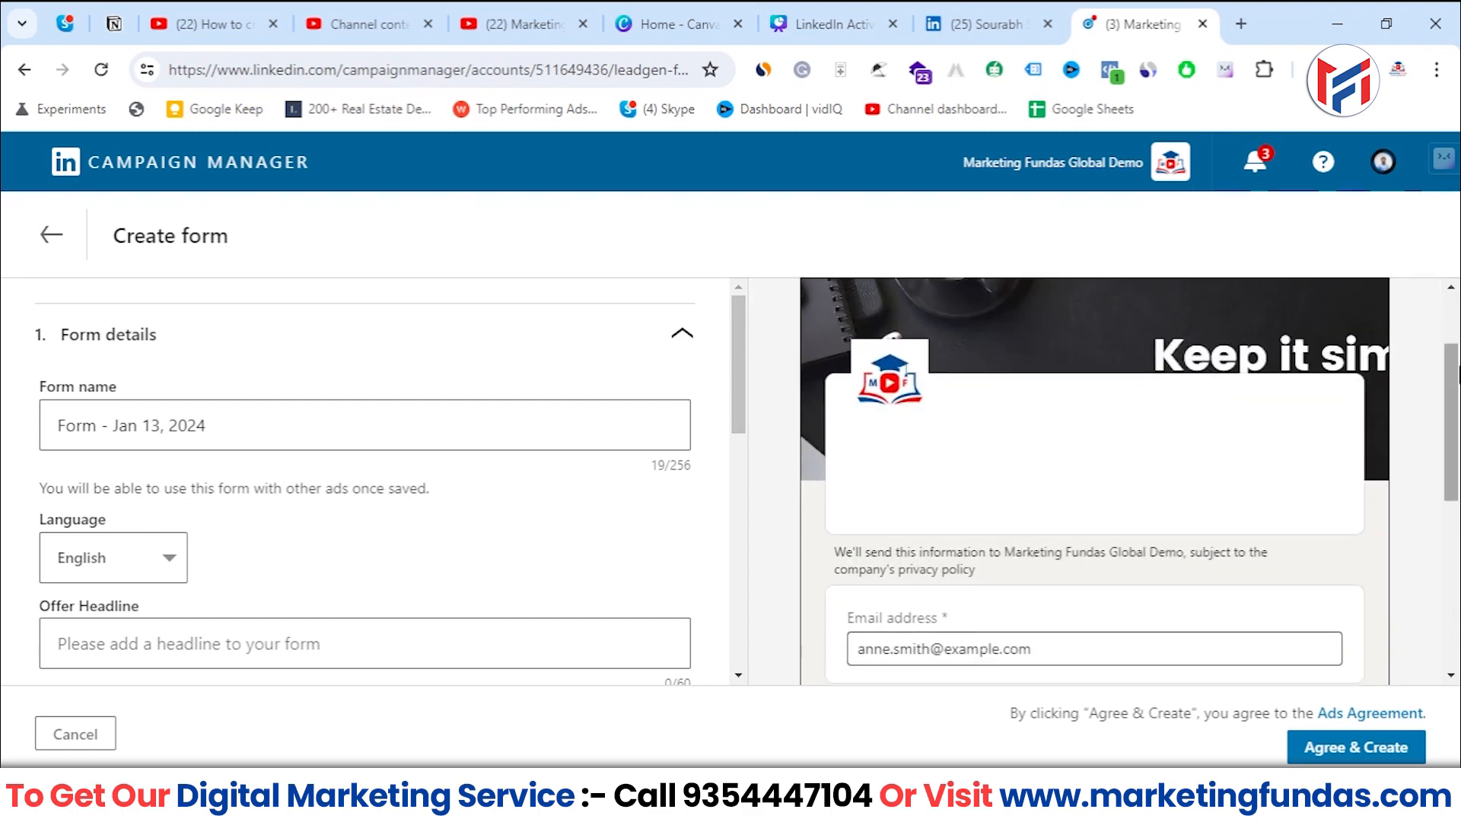
{"action": "left_click_drag", "start_coordinate": [1458, 347], "coordinate": [1459, 341]}
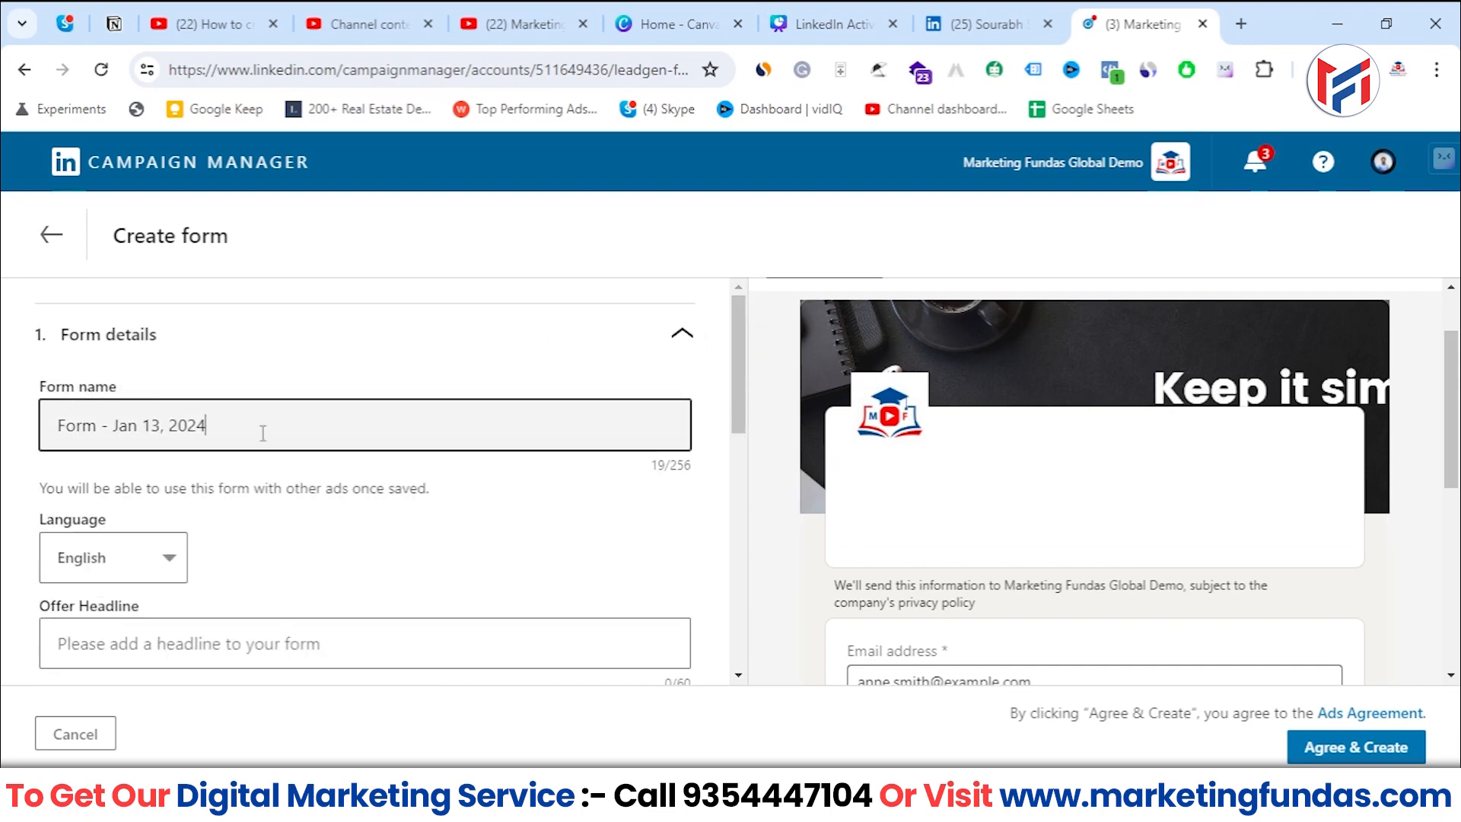
- Rename the form as "MFG Lead Gen Form - Jan 13, 2024"
{"action": "left_click_drag", "start_coordinate": [261, 427], "coordinate": [19, 408]}
{"action": "left_click", "coordinate": [49, 432]}
{"action": "type", "text": "MFG "}
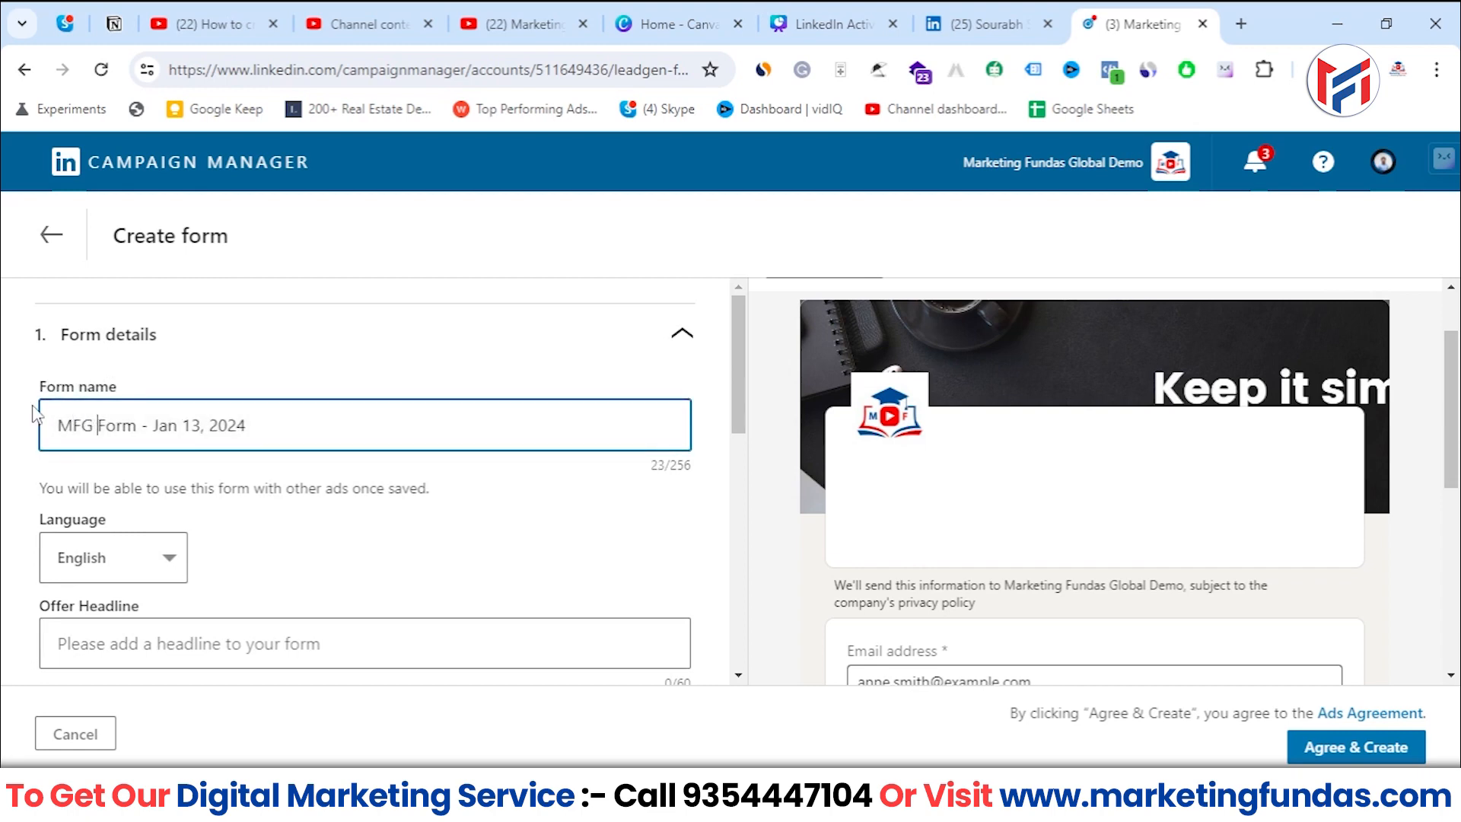
{"action": "type", "text": "Lead Ge"}
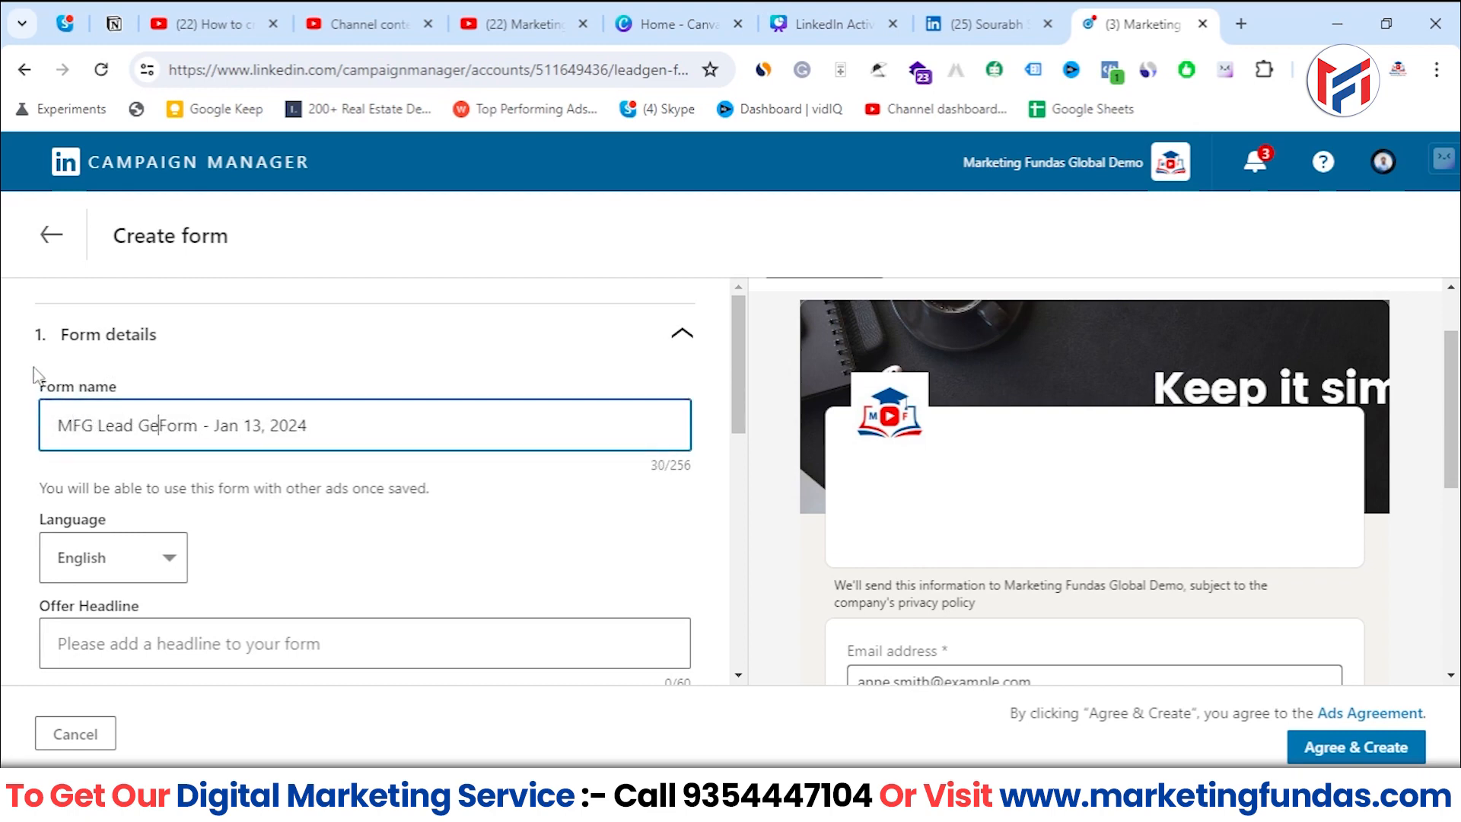
{"action": "type", "text": "n"}
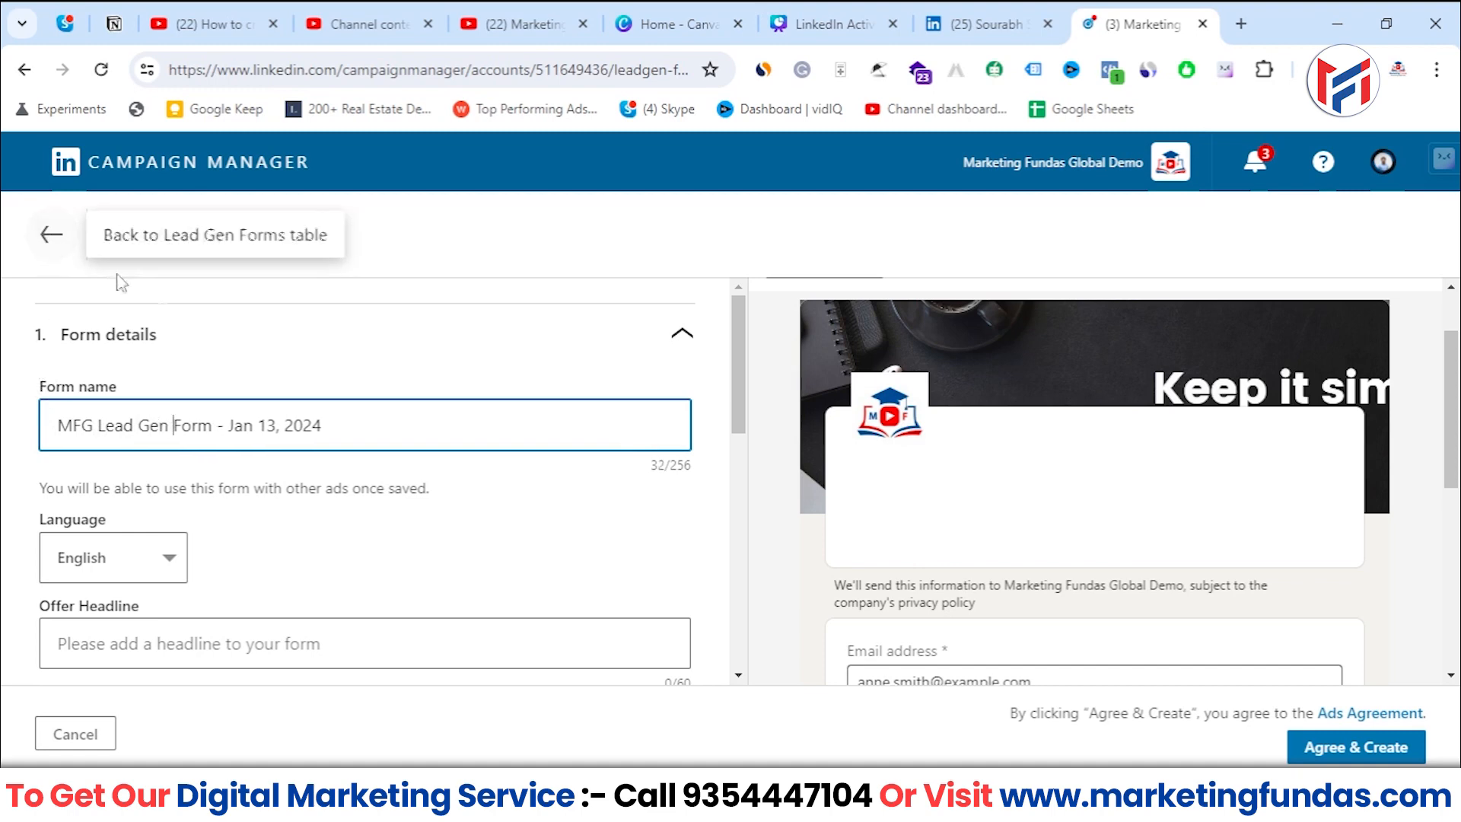
{"action": "key", "text": "ctrl+a"}
{"action": "key", "text": "Tab"}
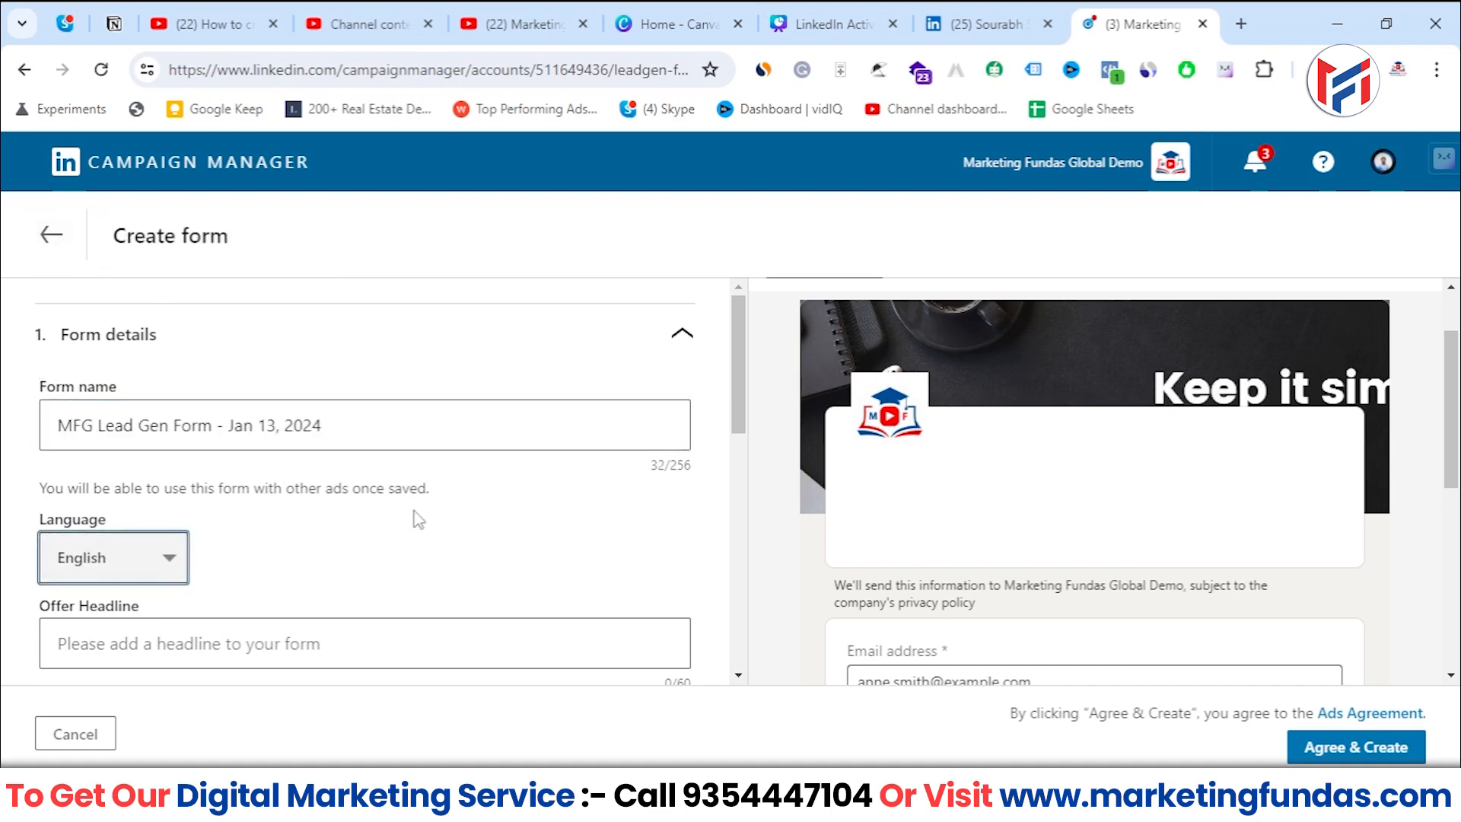
- Check which languages are available for the form and keep English
{"action": "scroll", "coordinate": [706, 435], "scroll_direction": "down", "scroll_amount": 1}
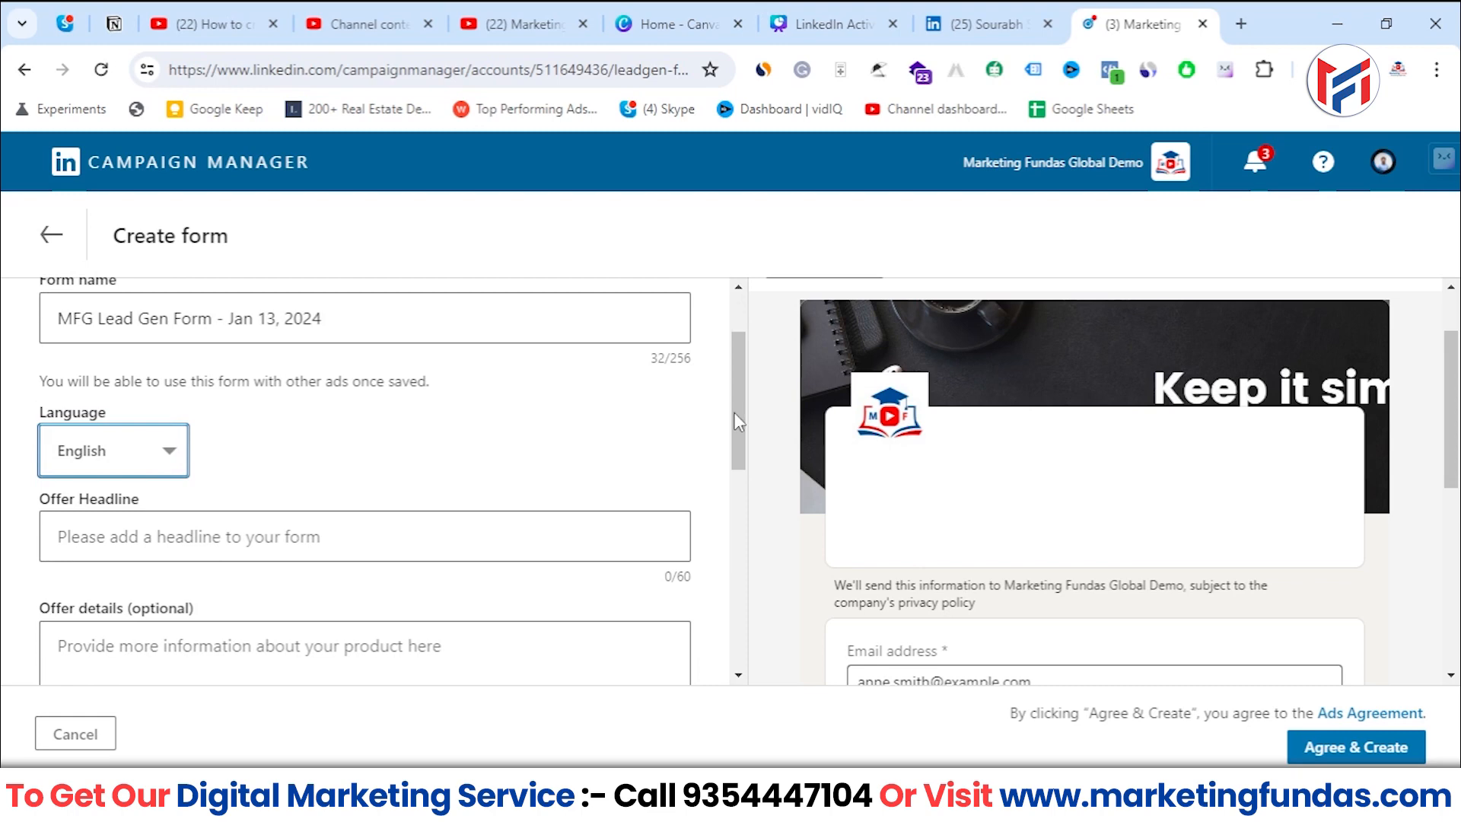
{"action": "left_click_drag", "start_coordinate": [735, 413], "coordinate": [741, 407]}
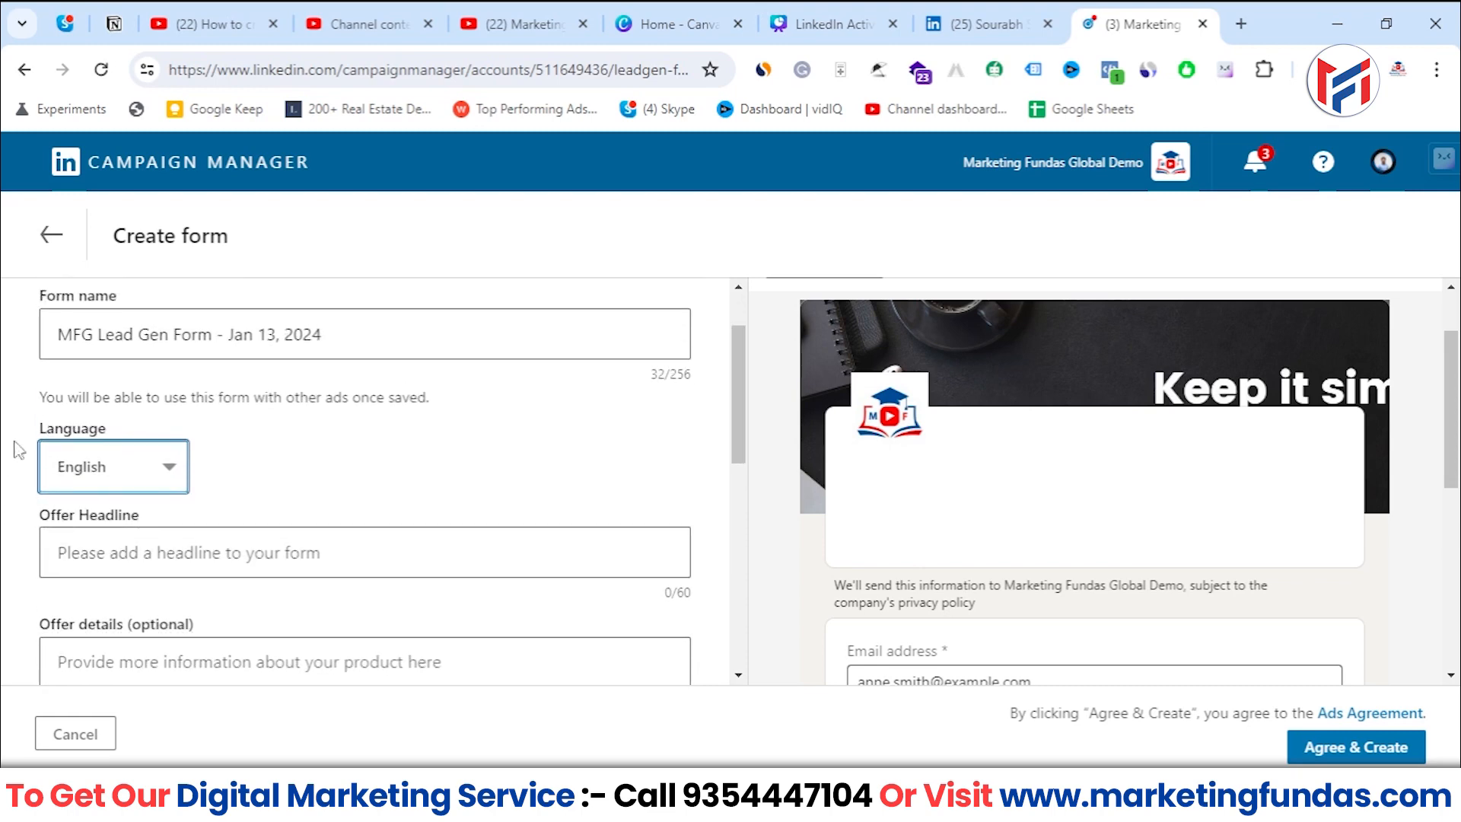
{"action": "left_click_drag", "start_coordinate": [15, 429], "coordinate": [132, 433]}
{"action": "left_click", "coordinate": [167, 466]}
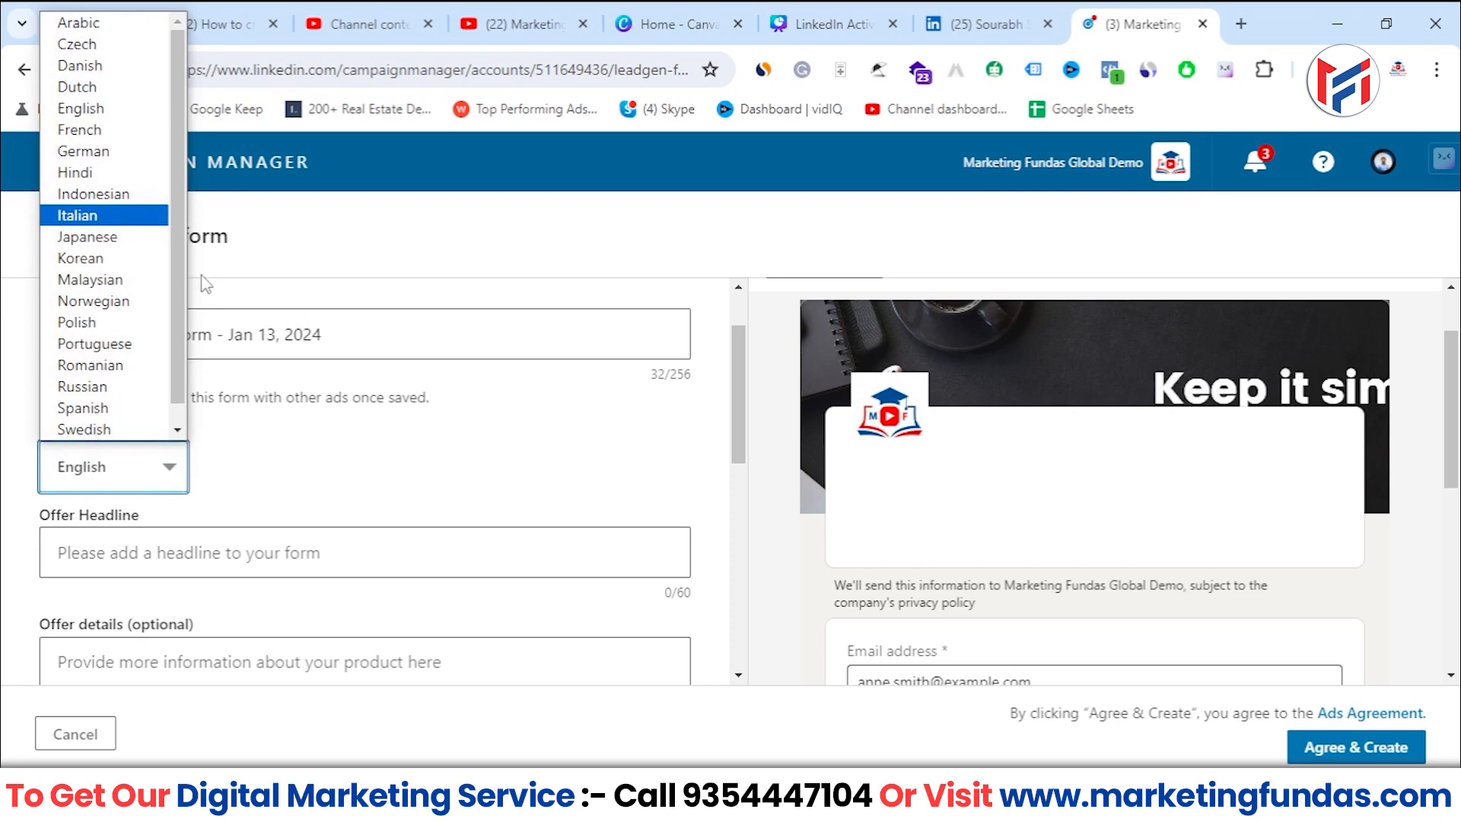
{"action": "left_click", "coordinate": [251, 472]}
- Enter the offer headline "360 Digital Marketing Course | By Marketing Fundas Global" and check it in the form preview
{"action": "scroll", "coordinate": [257, 473], "scroll_direction": "down", "scroll_amount": 1}
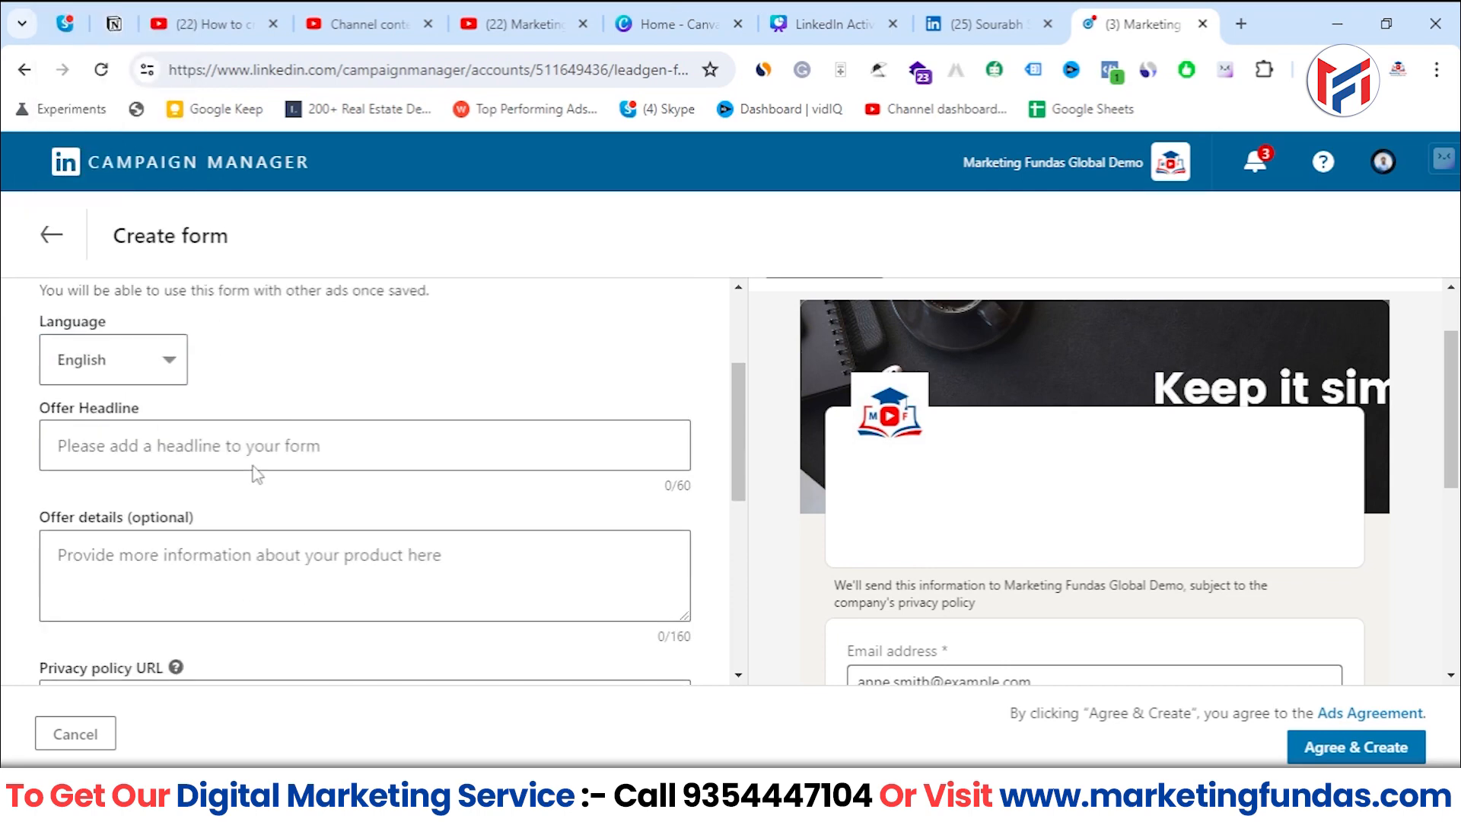
{"action": "left_click", "coordinate": [101, 447]}
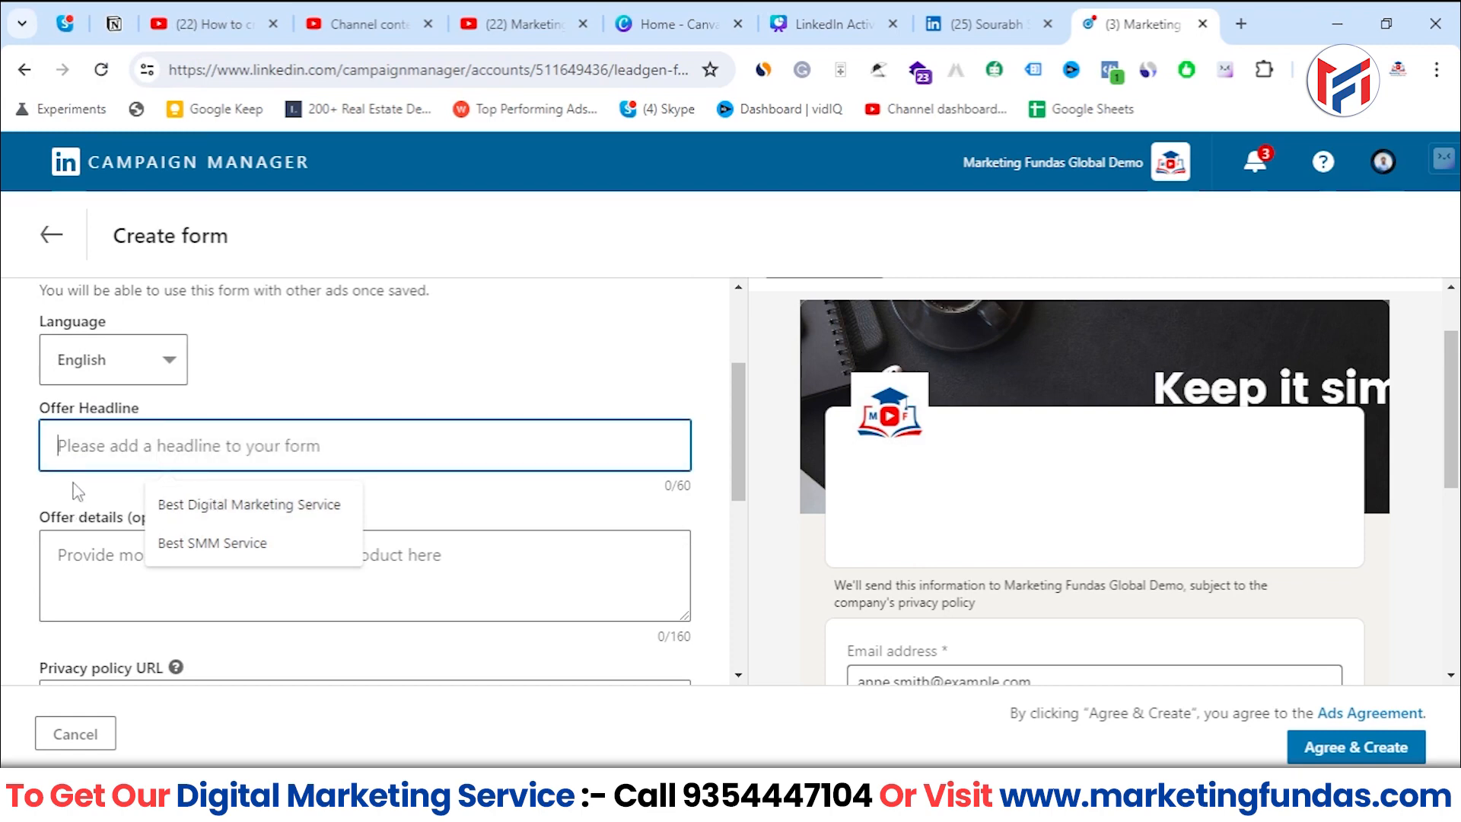
{"action": "left_click", "coordinate": [72, 564]}
{"action": "scroll", "coordinate": [72, 561], "scroll_direction": "down", "scroll_amount": 1}
{"action": "scroll", "coordinate": [122, 467], "scroll_direction": "up", "scroll_amount": 3}
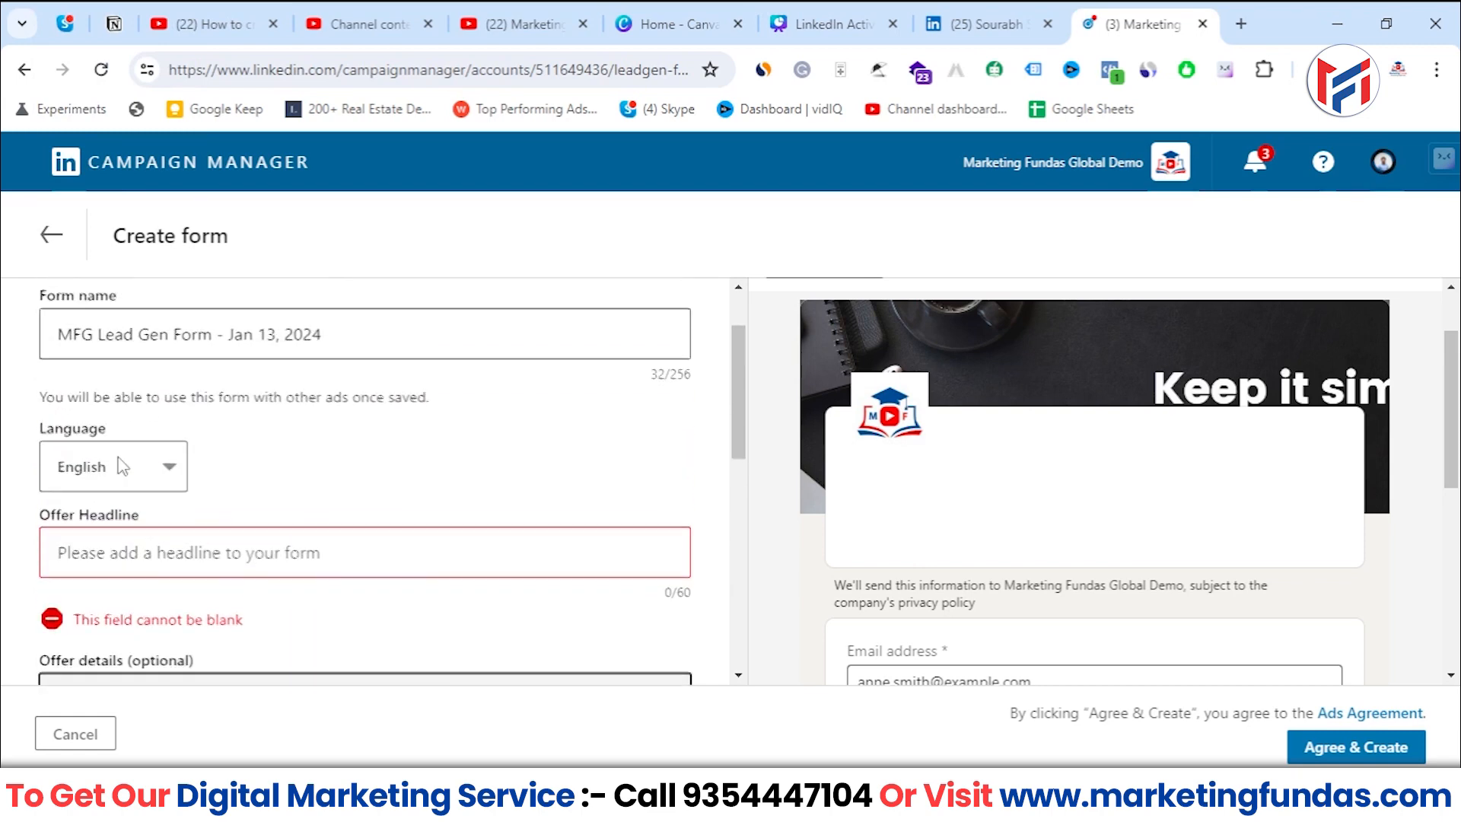
{"action": "left_click", "coordinate": [141, 548]}
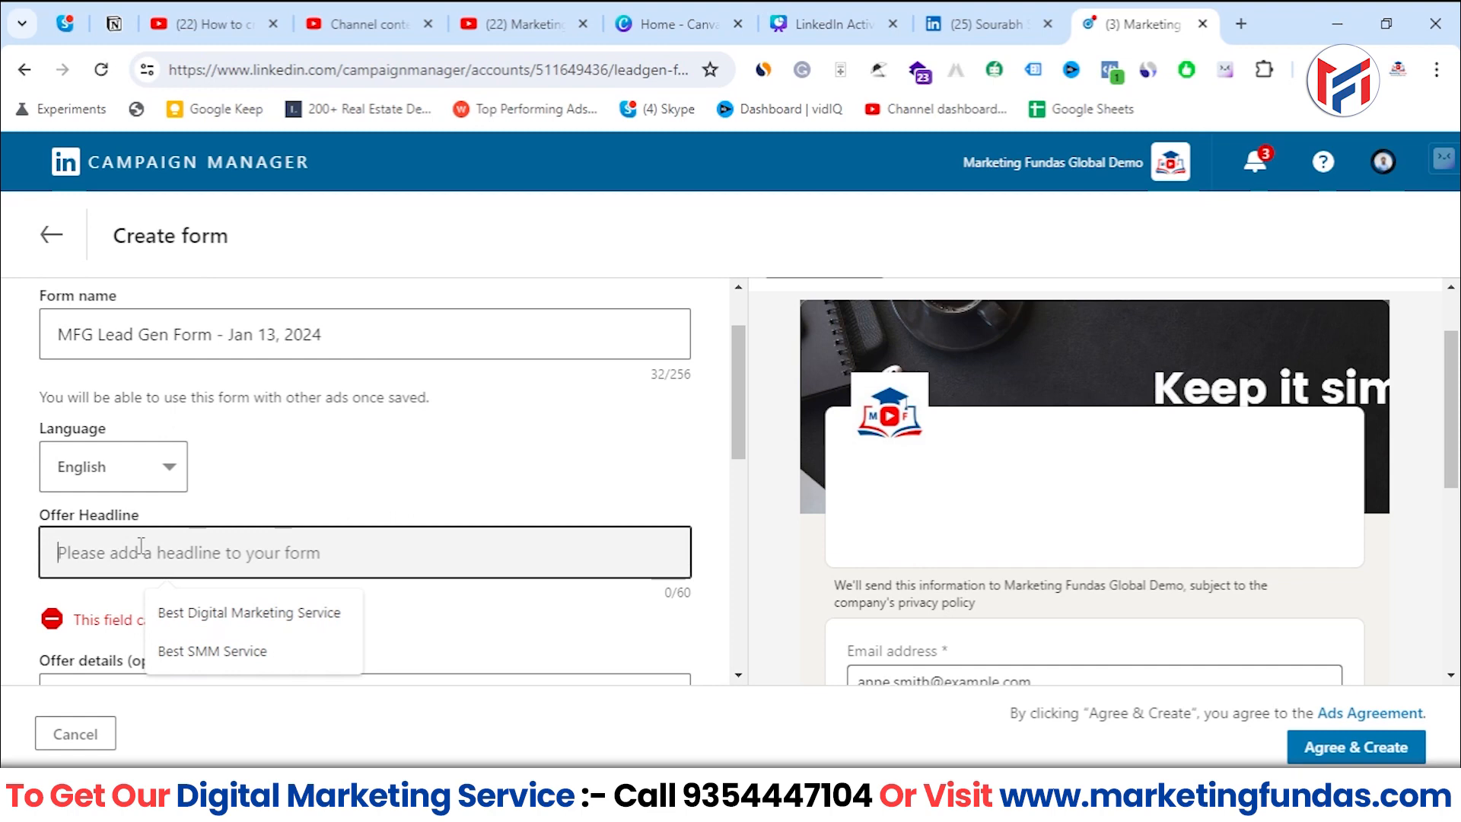
{"action": "type", "text": "3"}
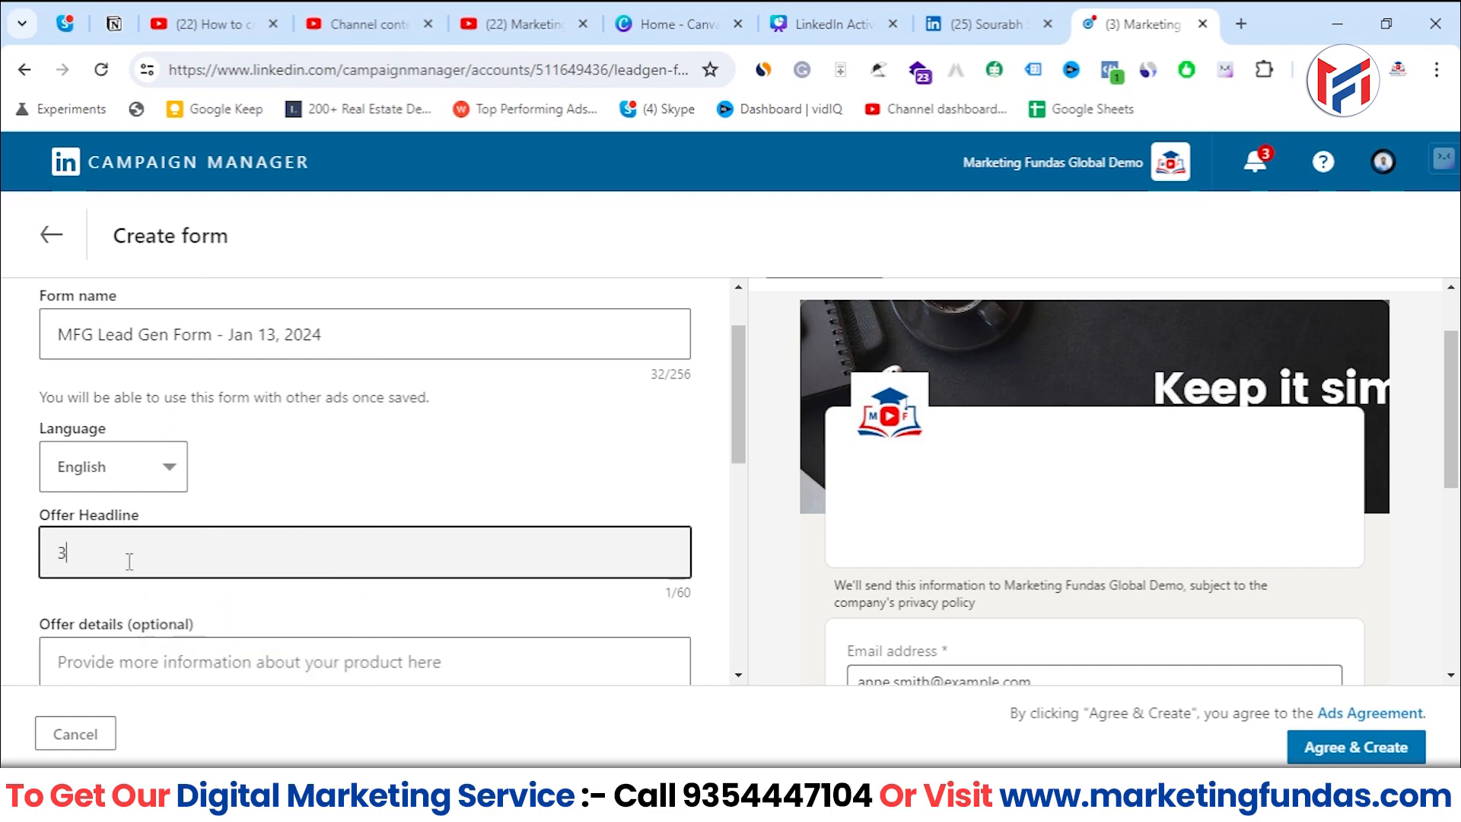
{"action": "type", "text": "60 "}
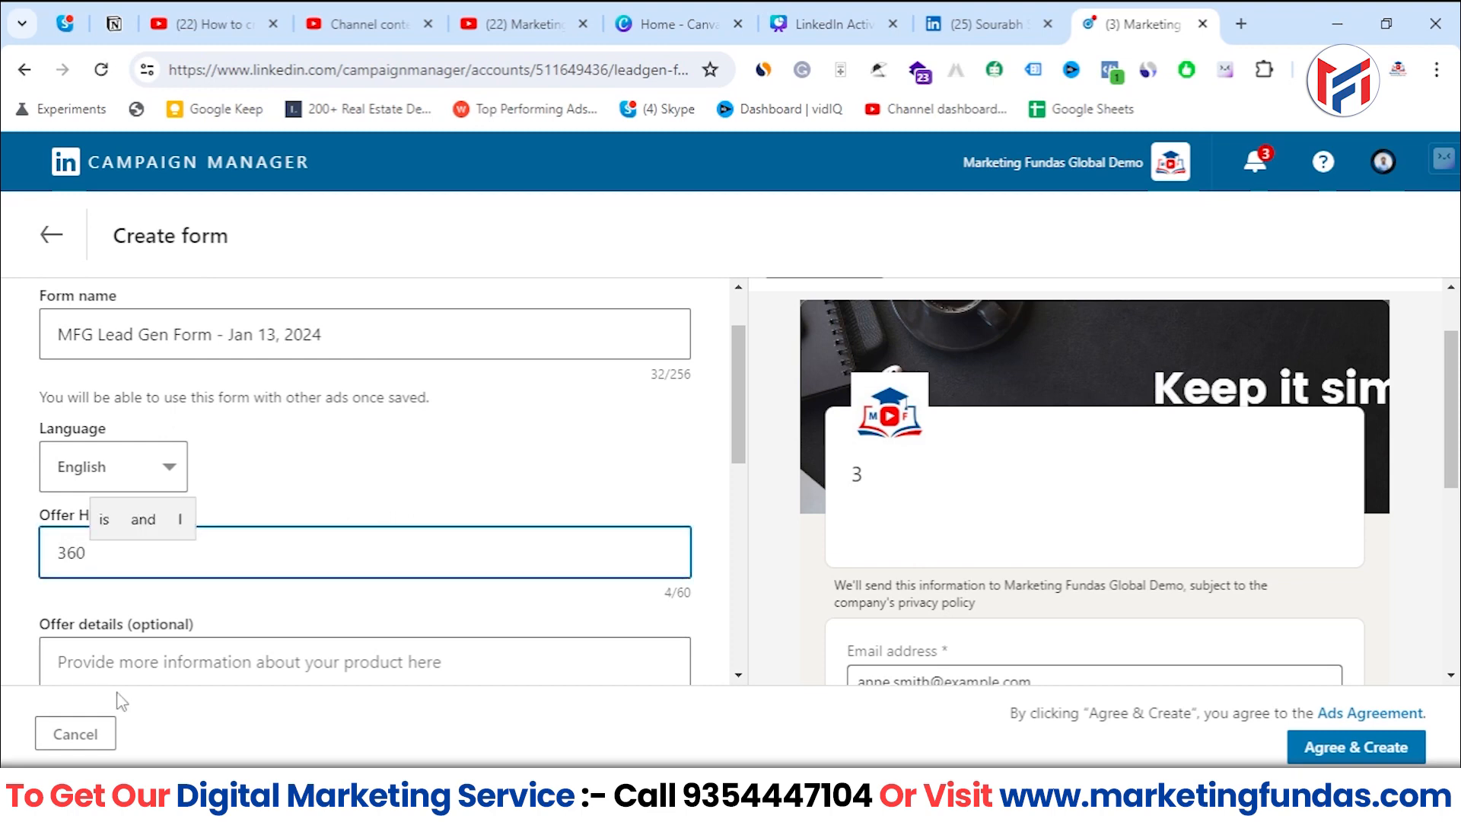
{"action": "type", "text": "M"}
{"action": "key", "text": "BackSpace"}
{"action": "type", "text": "Di"}
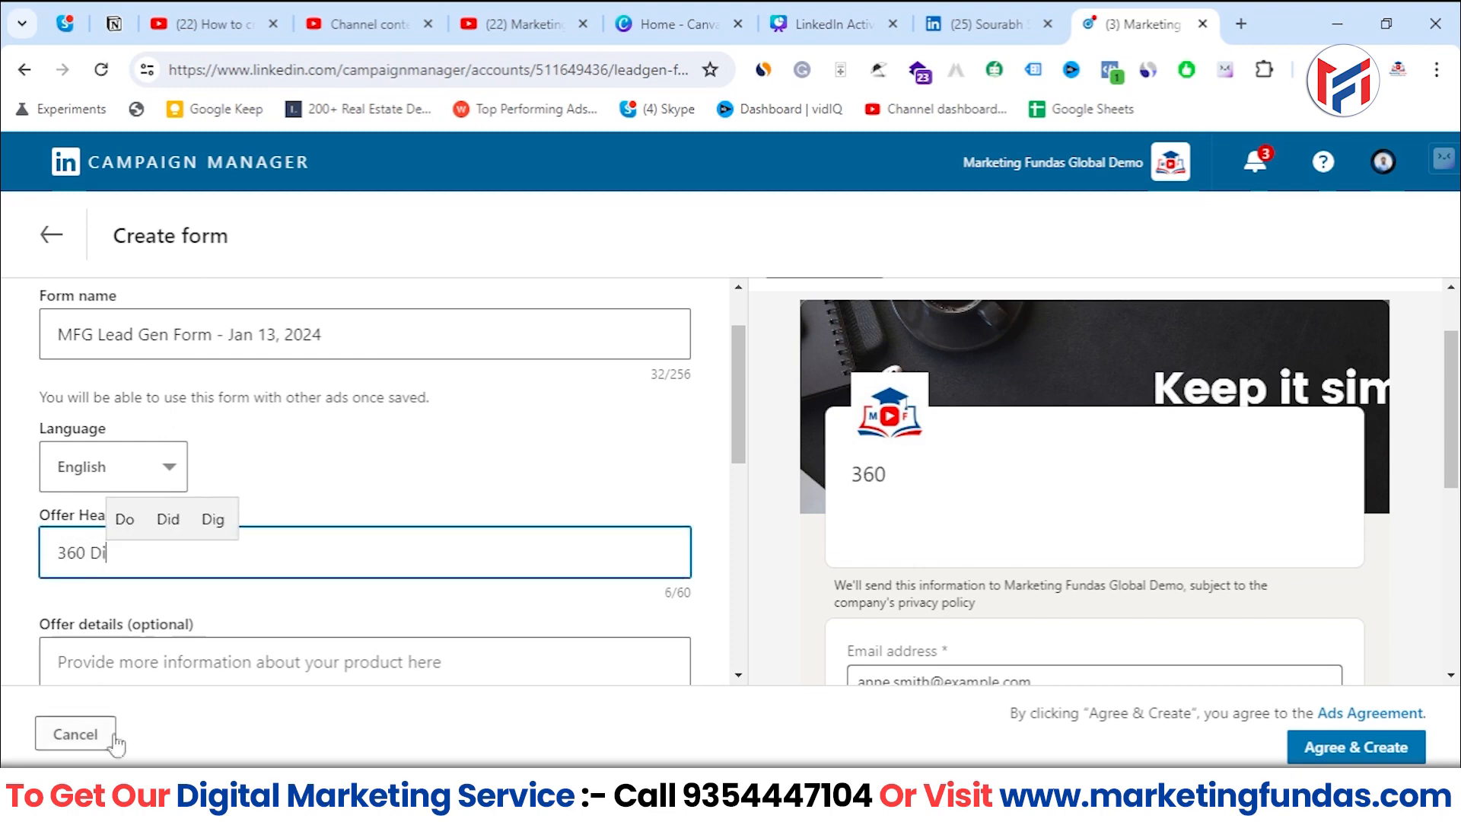
{"action": "type", "text": "gital Ma"}
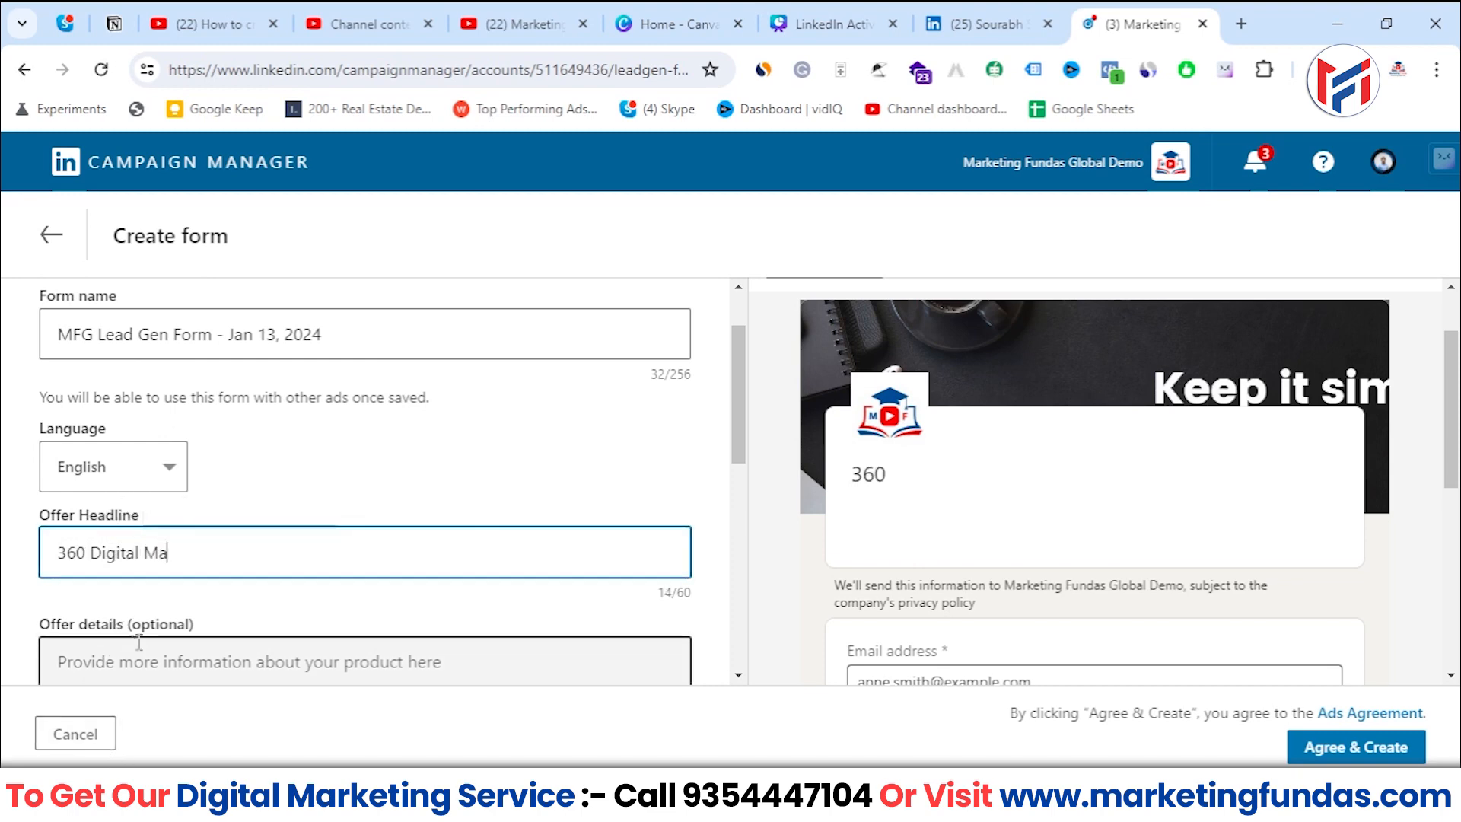
{"action": "type", "text": "rketing Course |"}
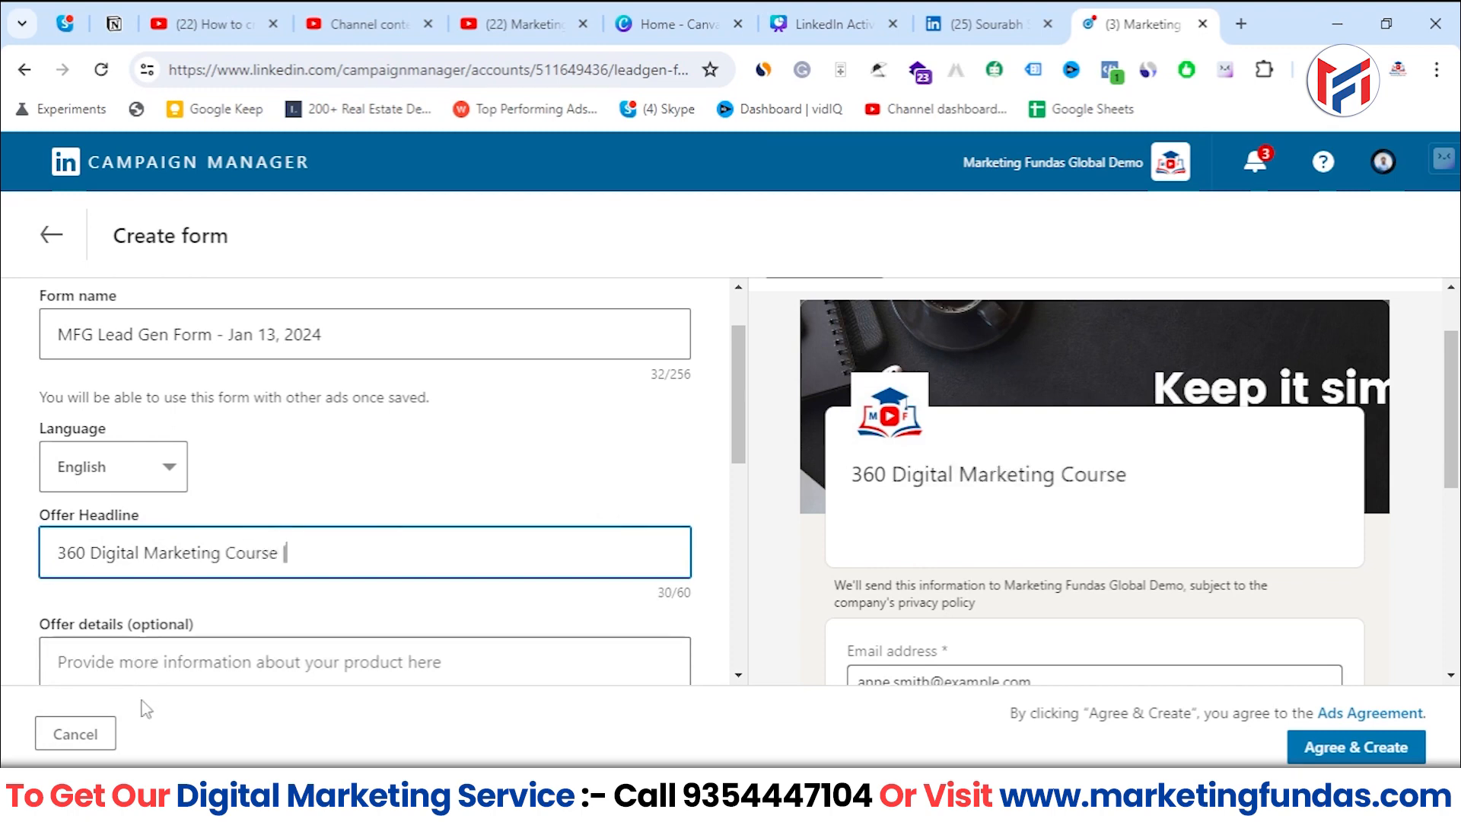
{"action": "type", "text": "  B"}
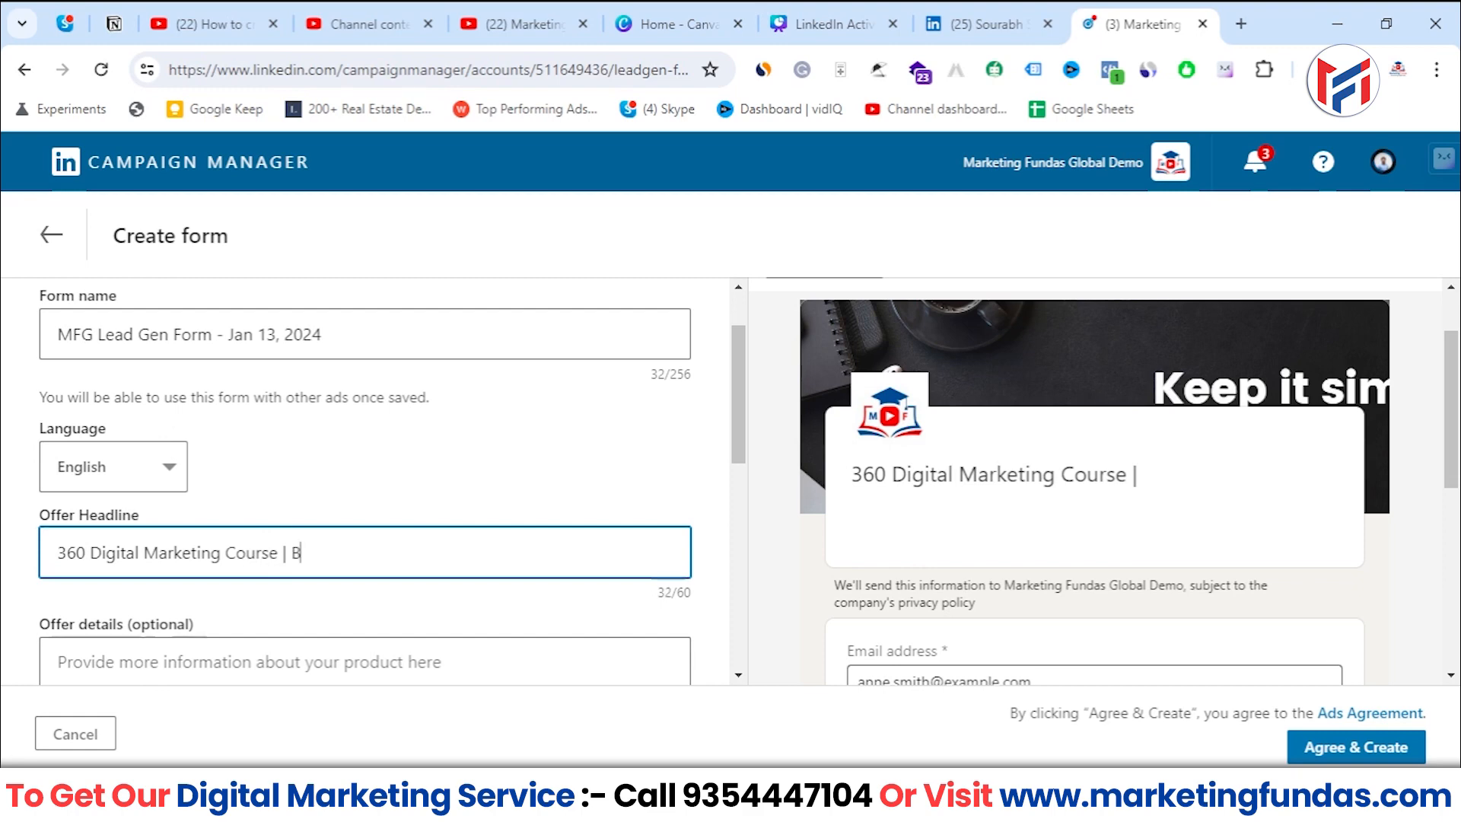
{"action": "type", "text": "y Marketing "}
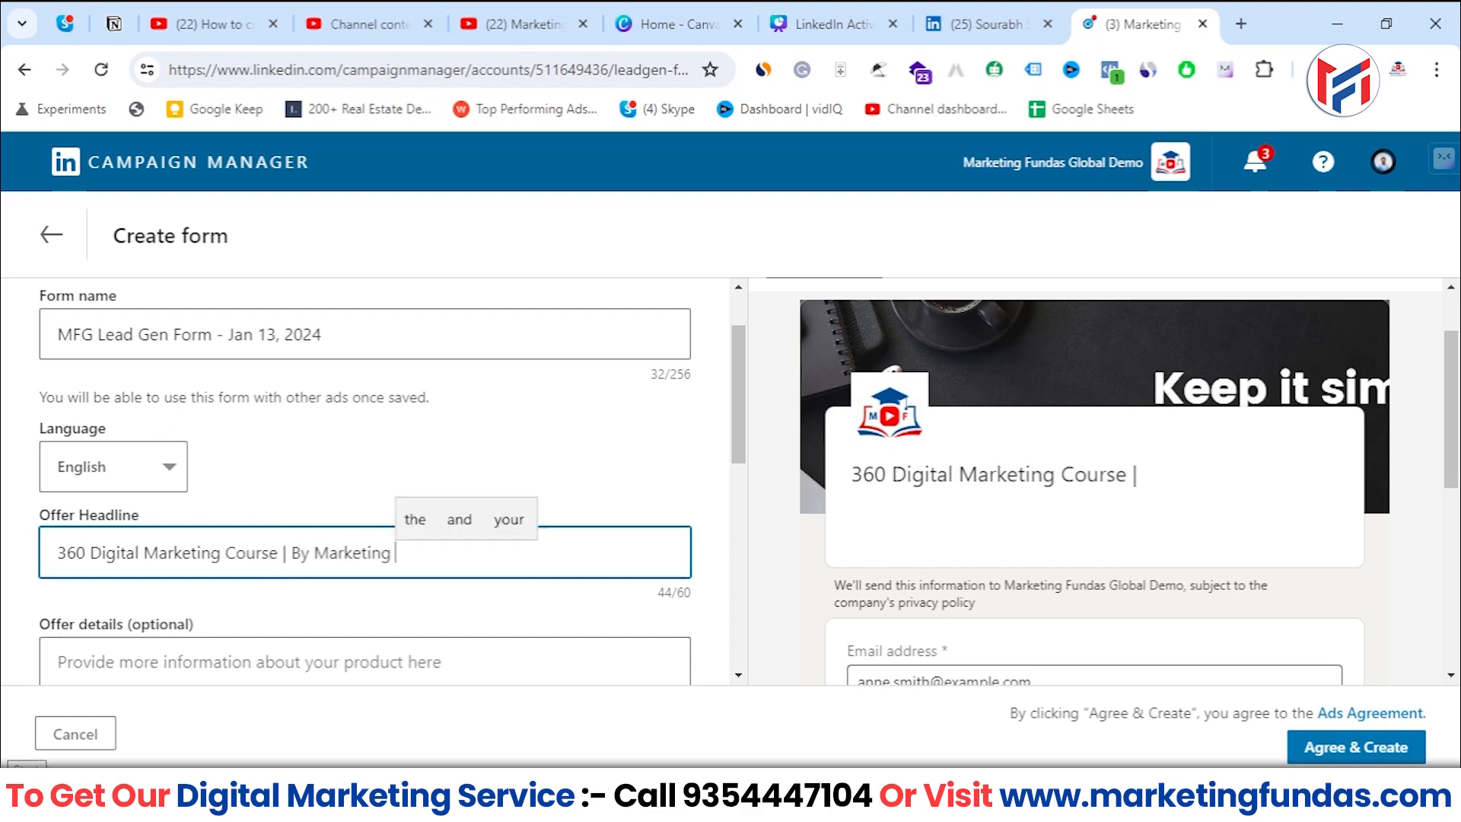
{"action": "type", "text": "Fundas G"}
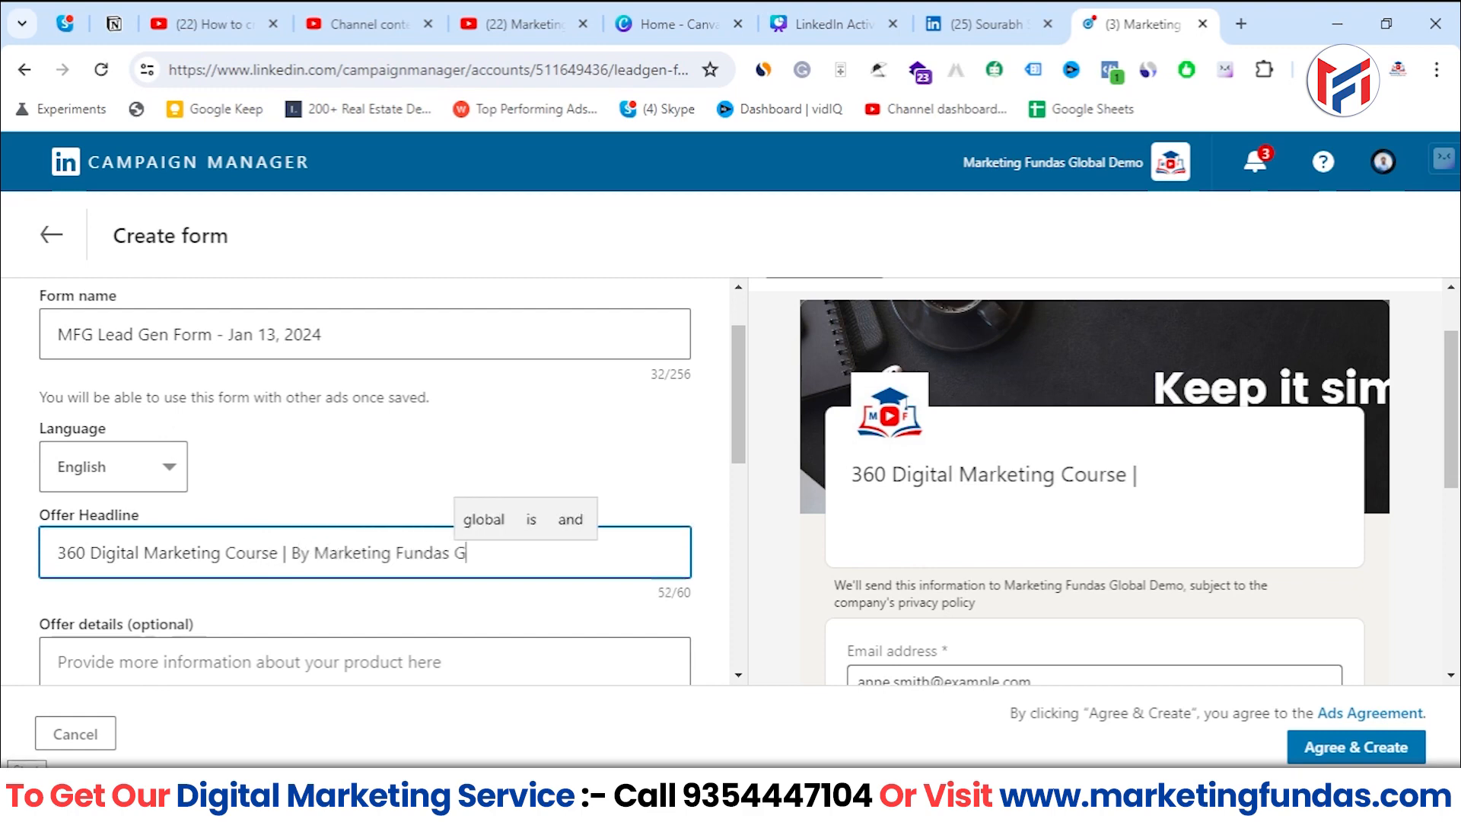
{"action": "type", "text": "Loba"}
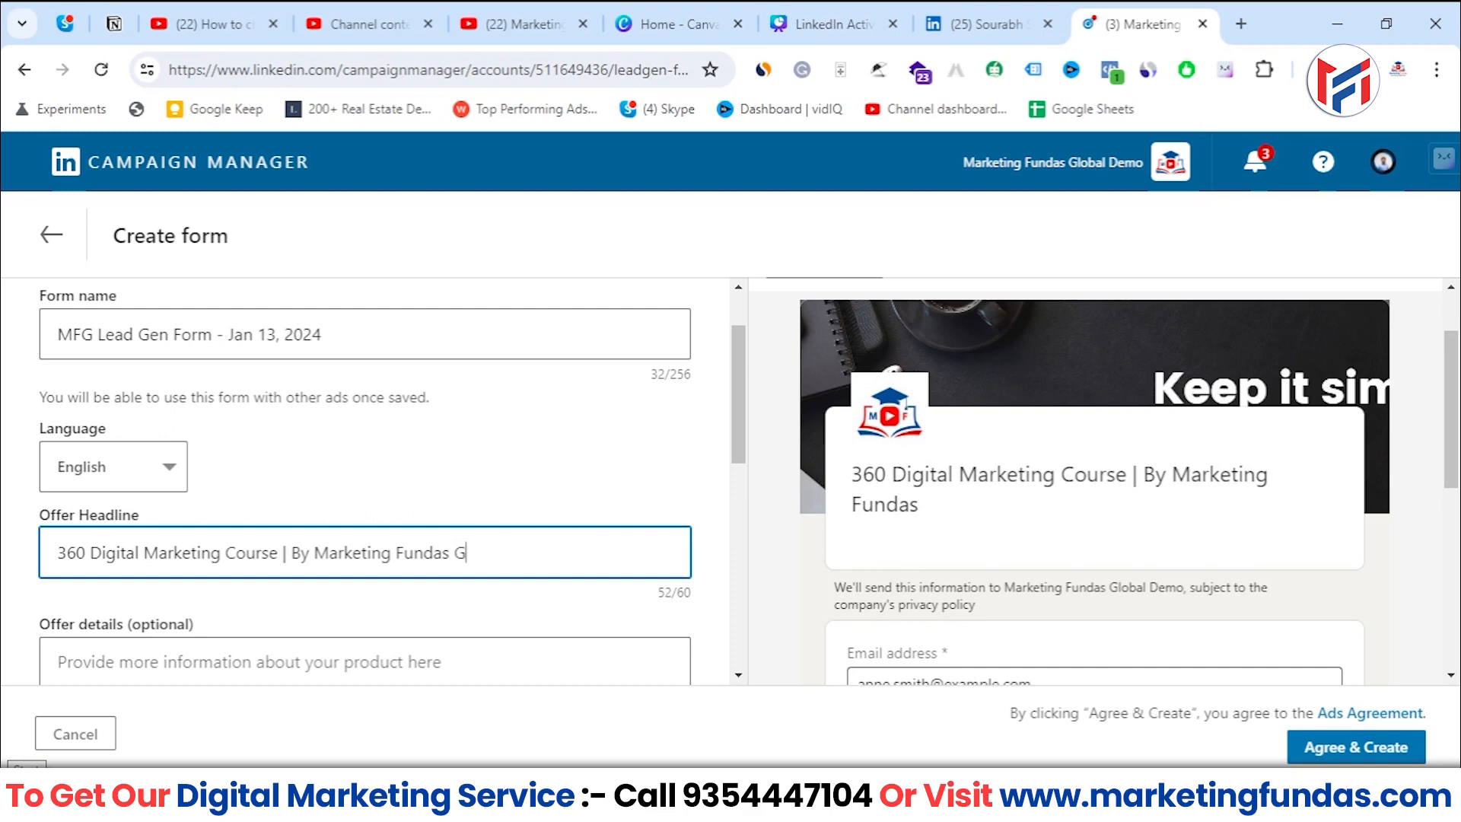
{"action": "type", "text": "lobal"}
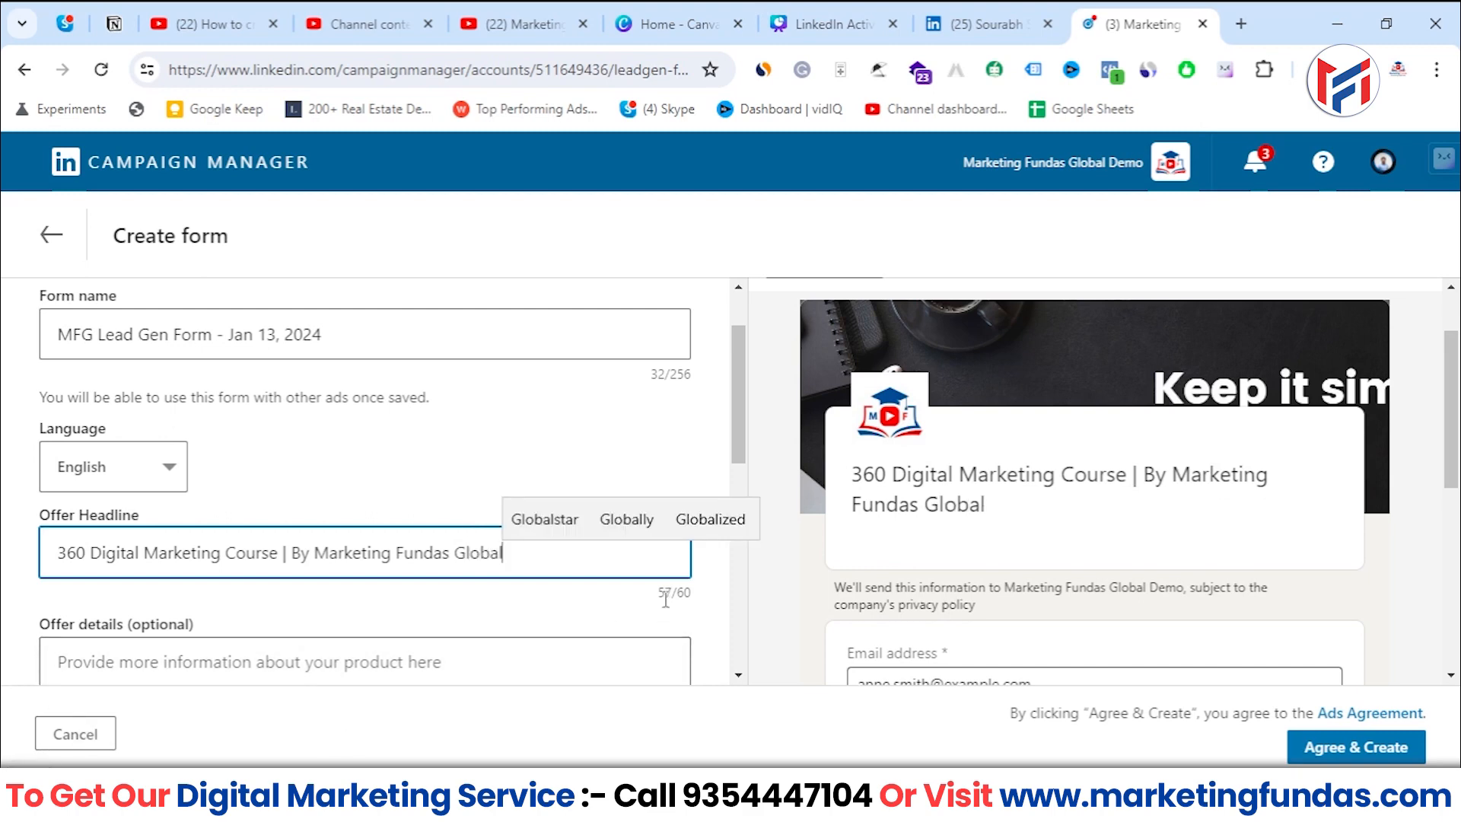
{"action": "left_click_drag", "start_coordinate": [669, 596], "coordinate": [689, 601]}
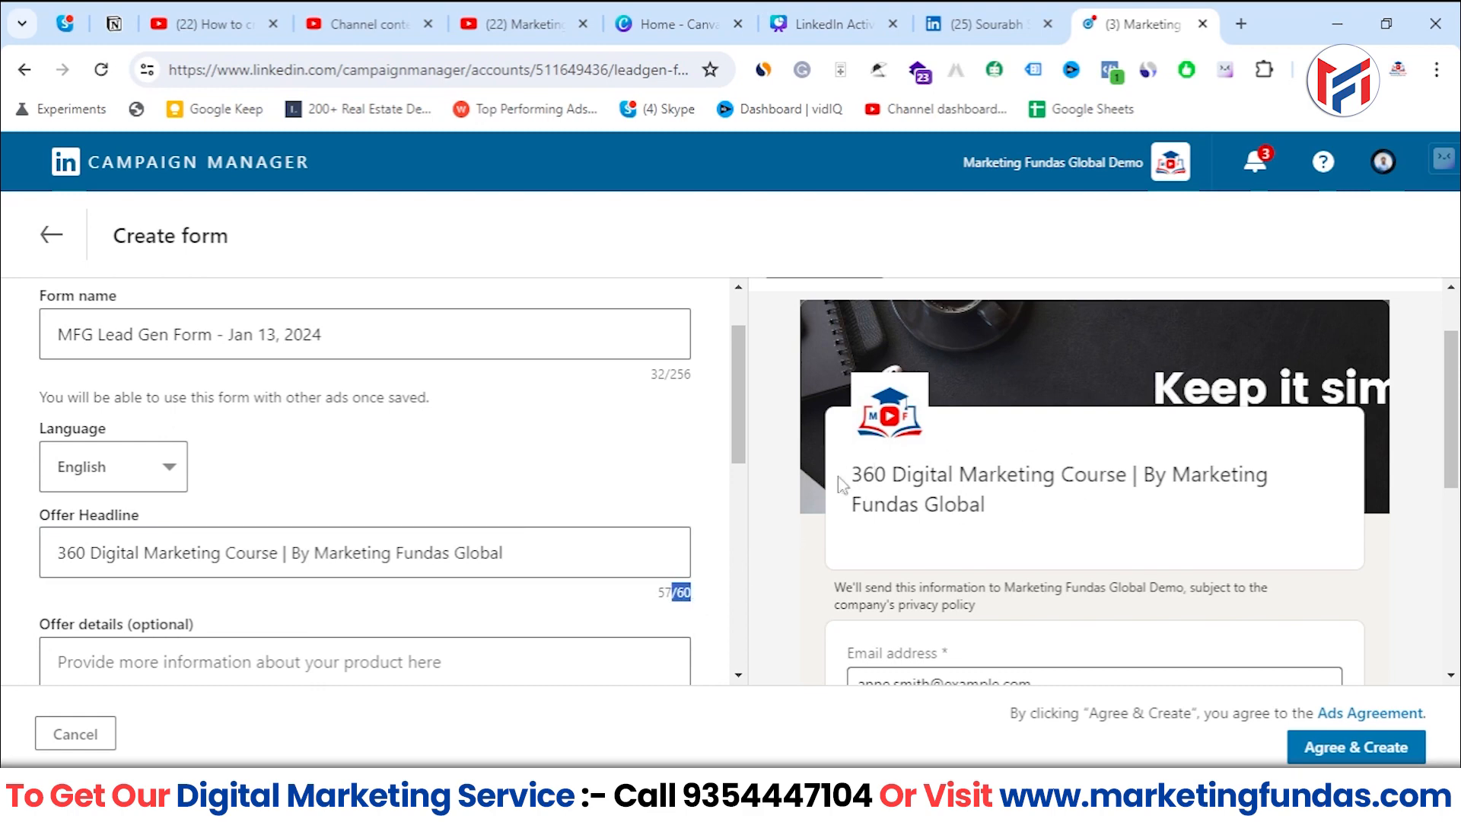
{"action": "scroll", "coordinate": [828, 488], "scroll_direction": "down", "scroll_amount": 2}
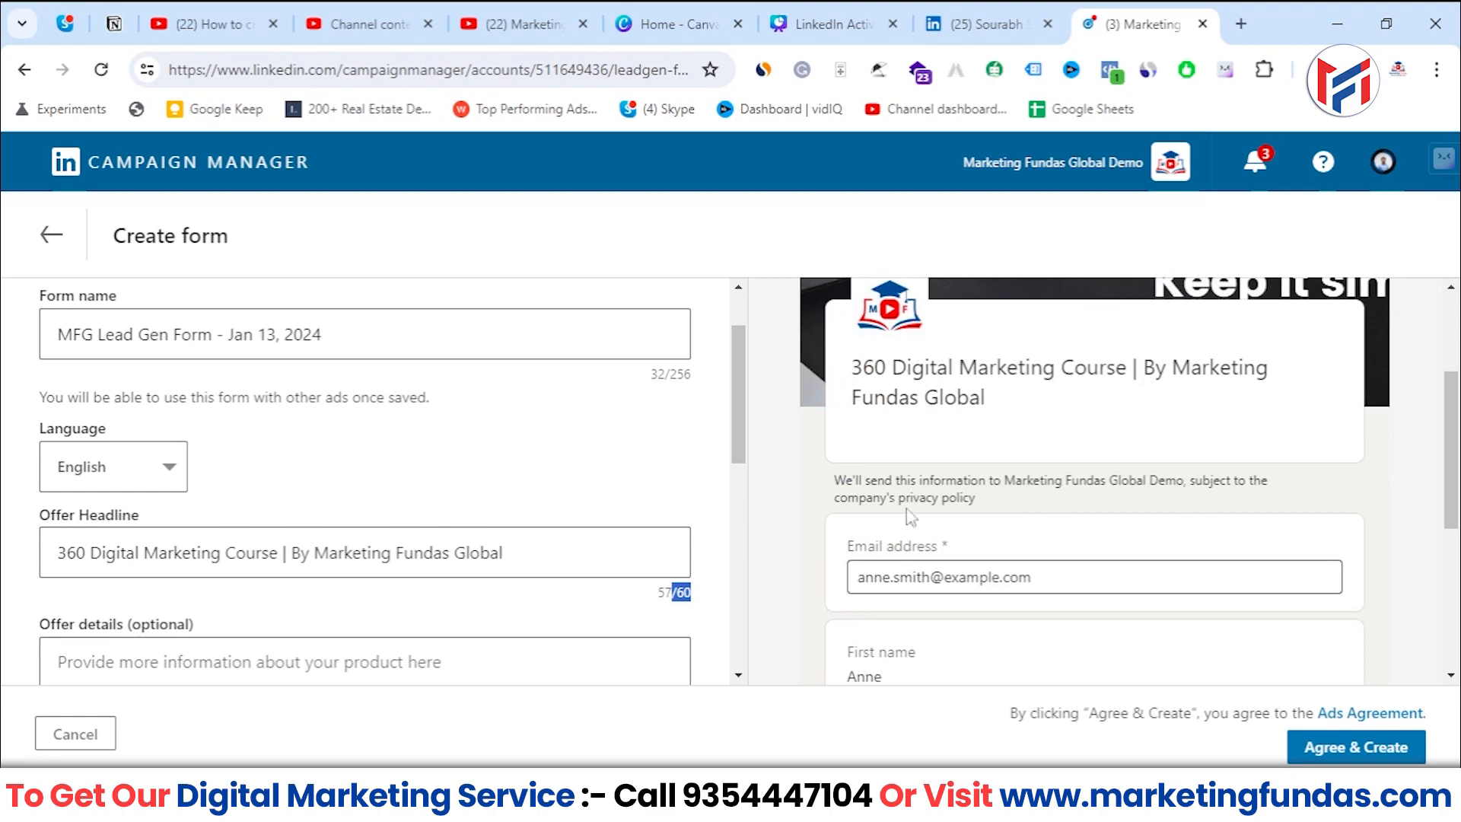
- Fill in the optional offer details with "Get 50% discount on our newly added course | Get access right now"
{"action": "scroll", "coordinate": [344, 481], "scroll_direction": "down", "scroll_amount": 2}
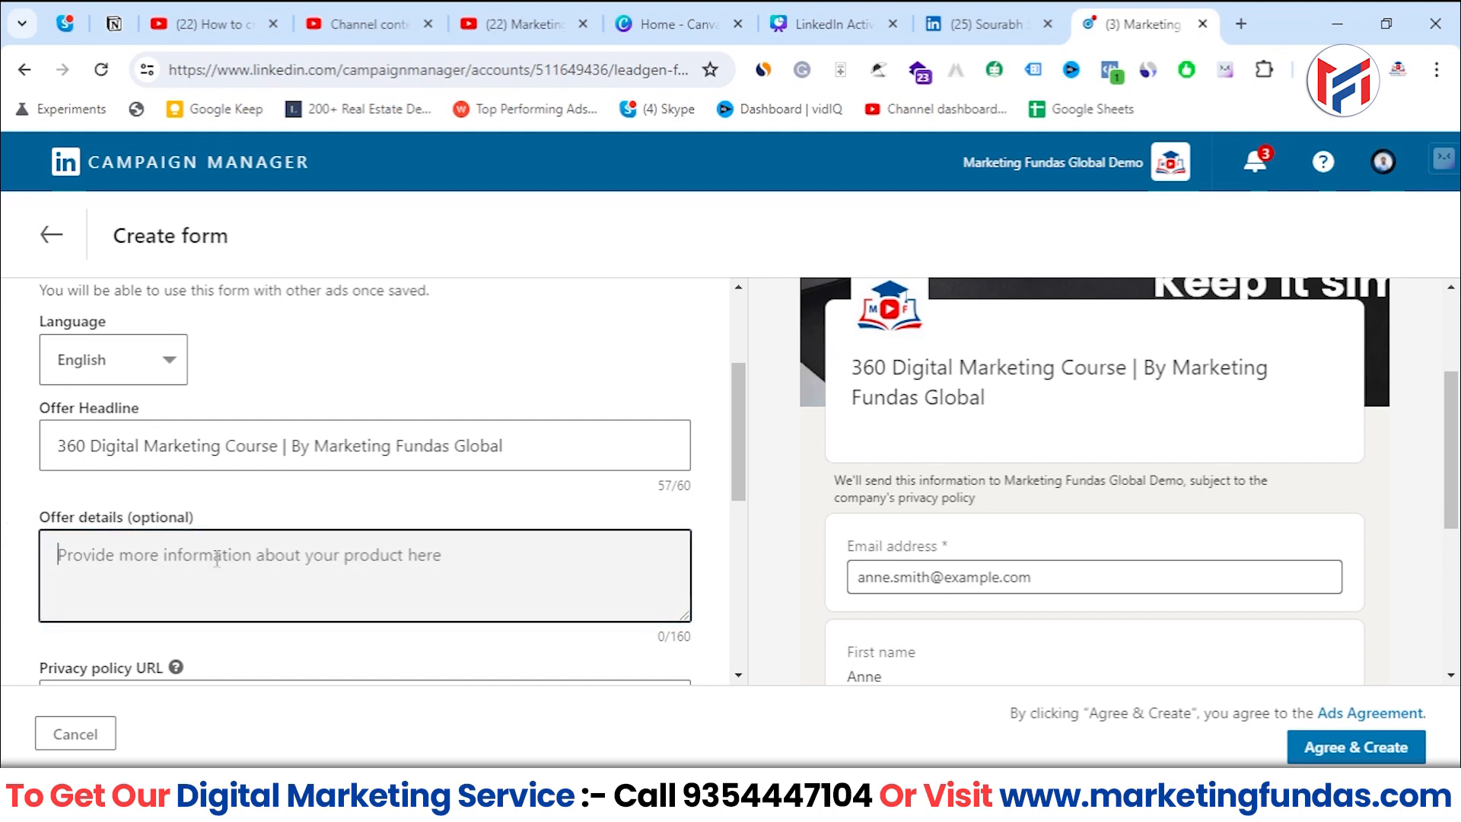
{"action": "left_click_drag", "start_coordinate": [128, 517], "coordinate": [274, 529]}
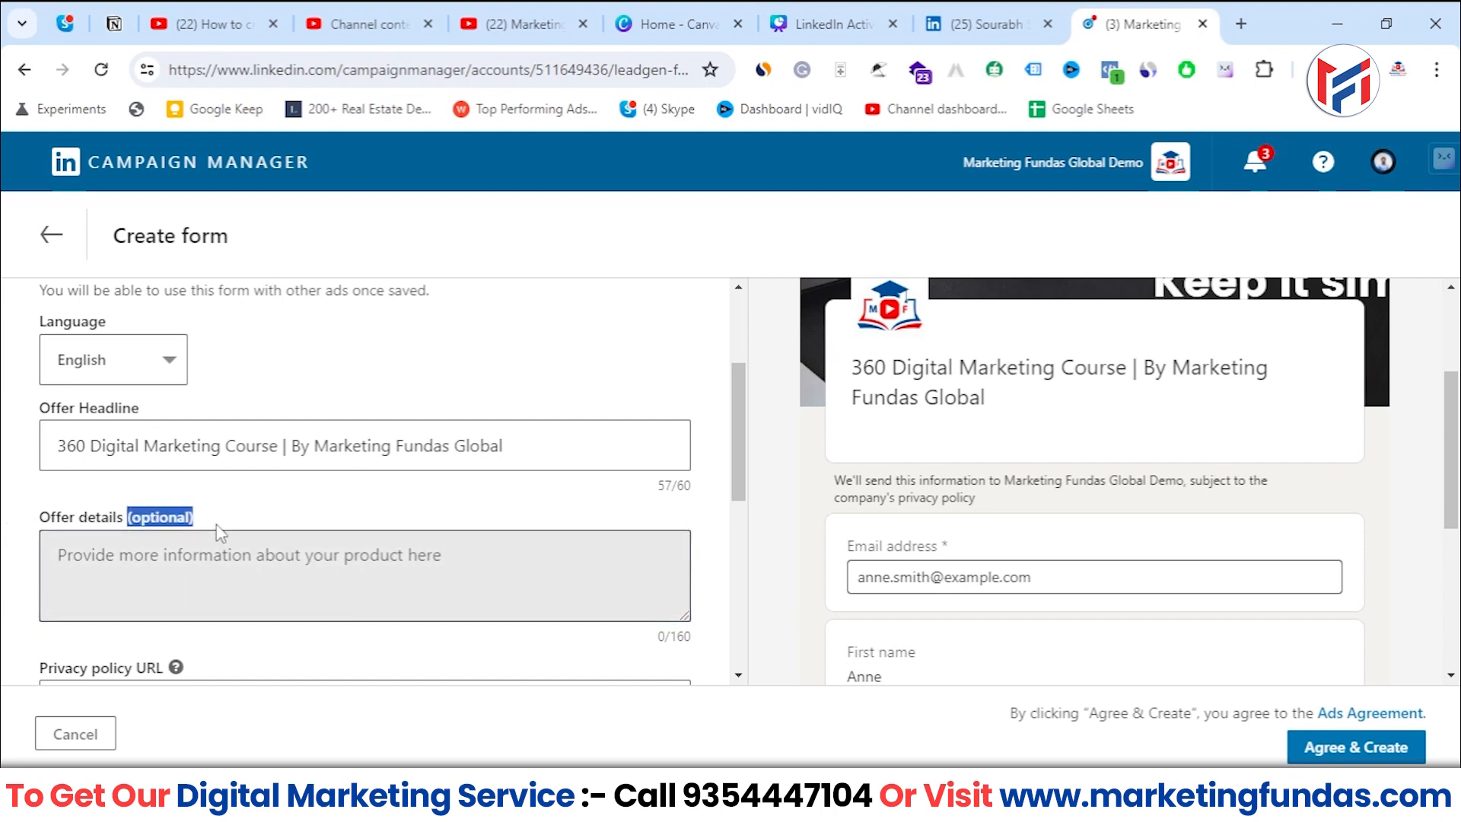
{"action": "left_click", "coordinate": [175, 590]}
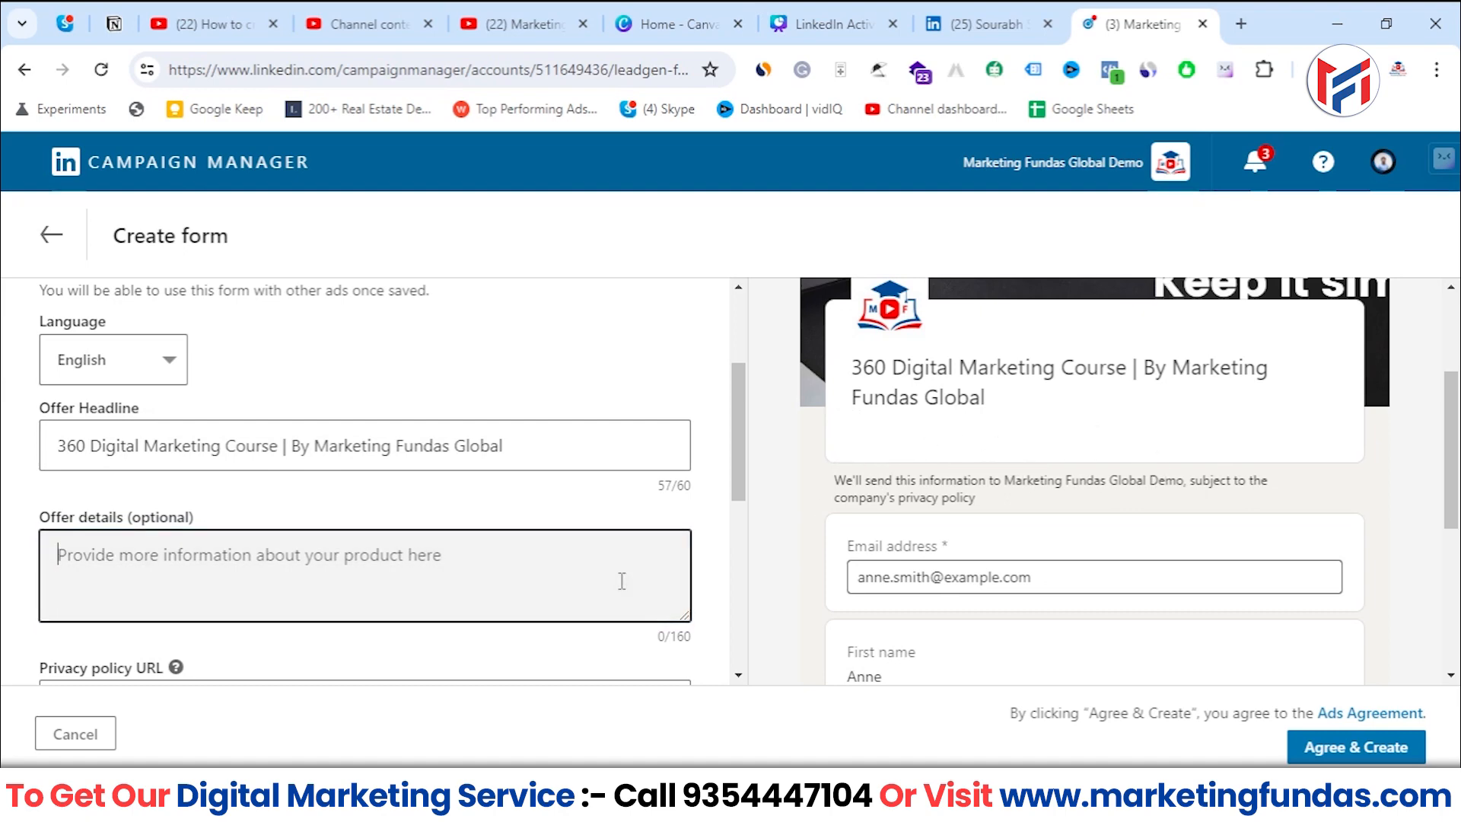
{"action": "type", "text": "Get 50"}
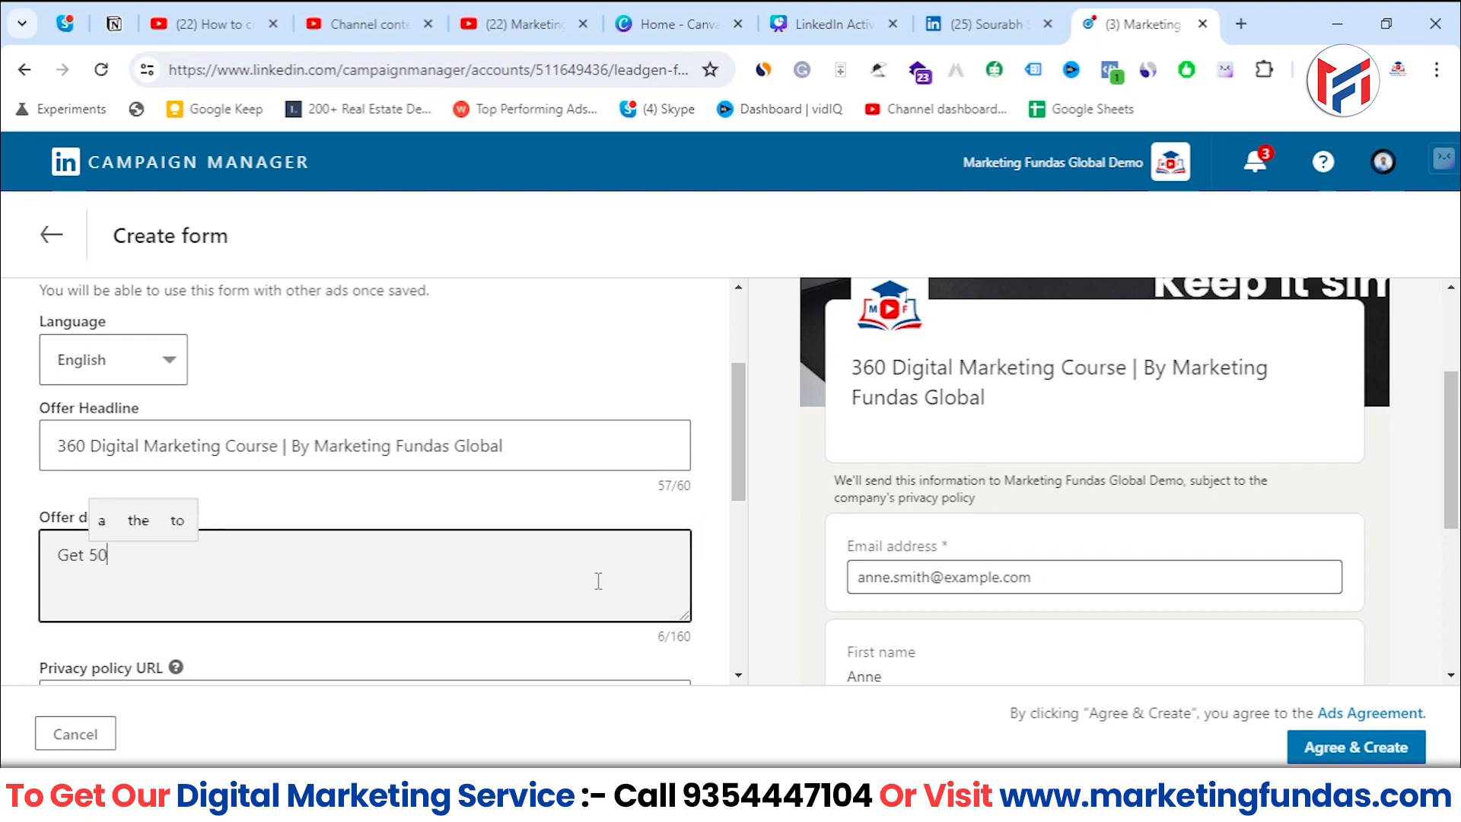
{"action": "type", "text": "% "}
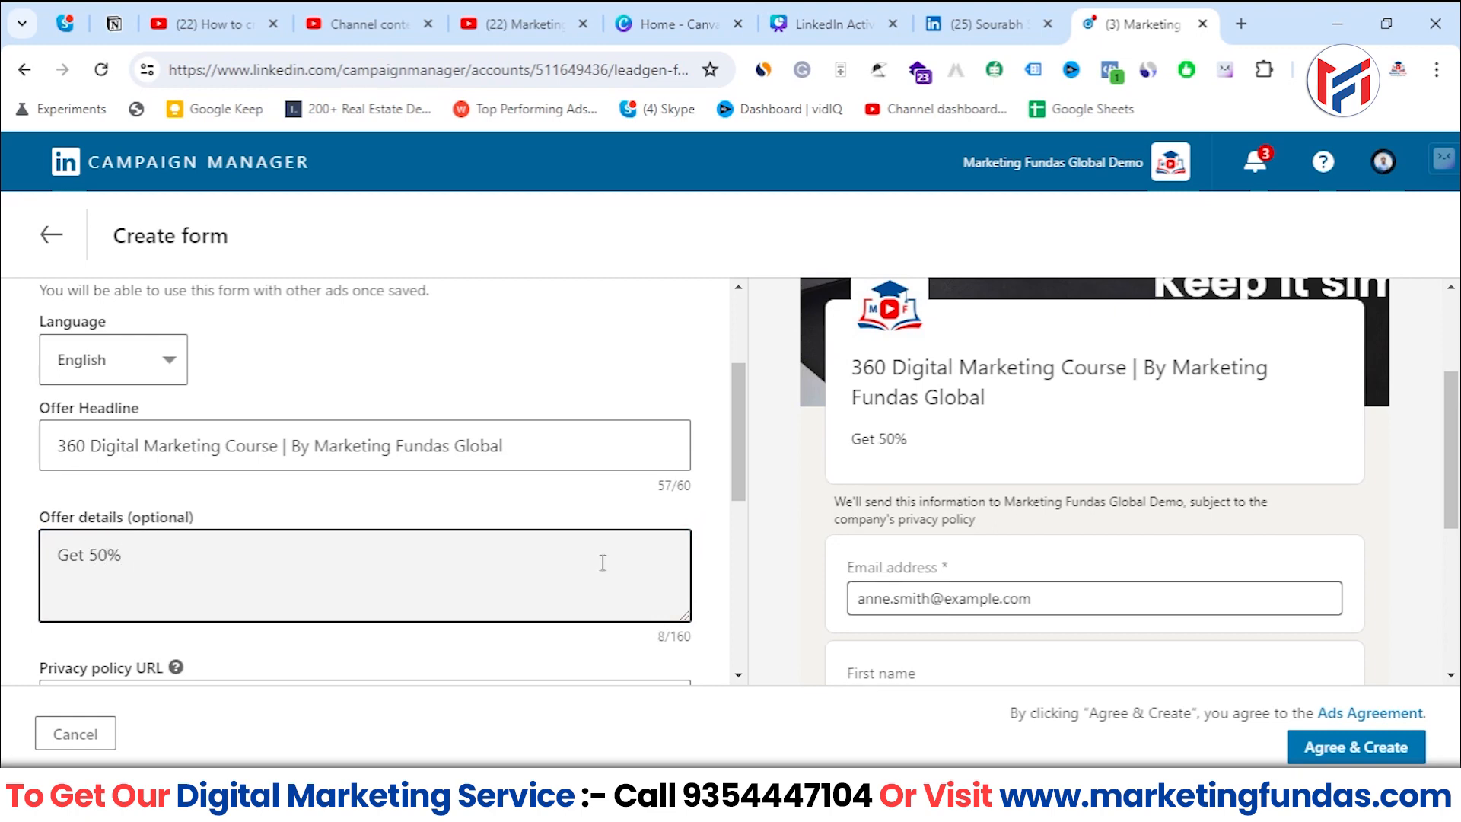
{"action": "type", "text": "disc"}
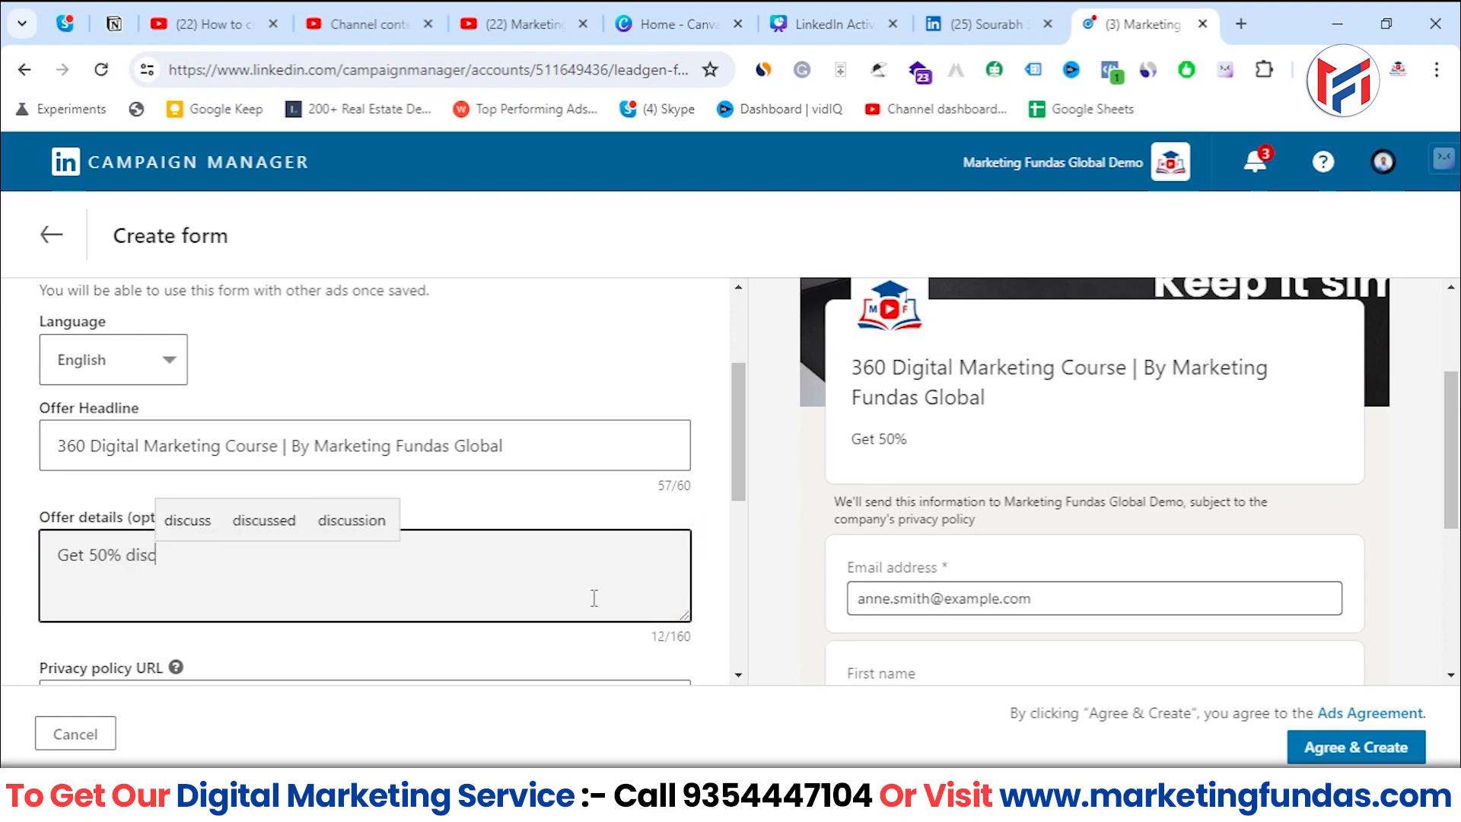
{"action": "type", "text": "ount an"}
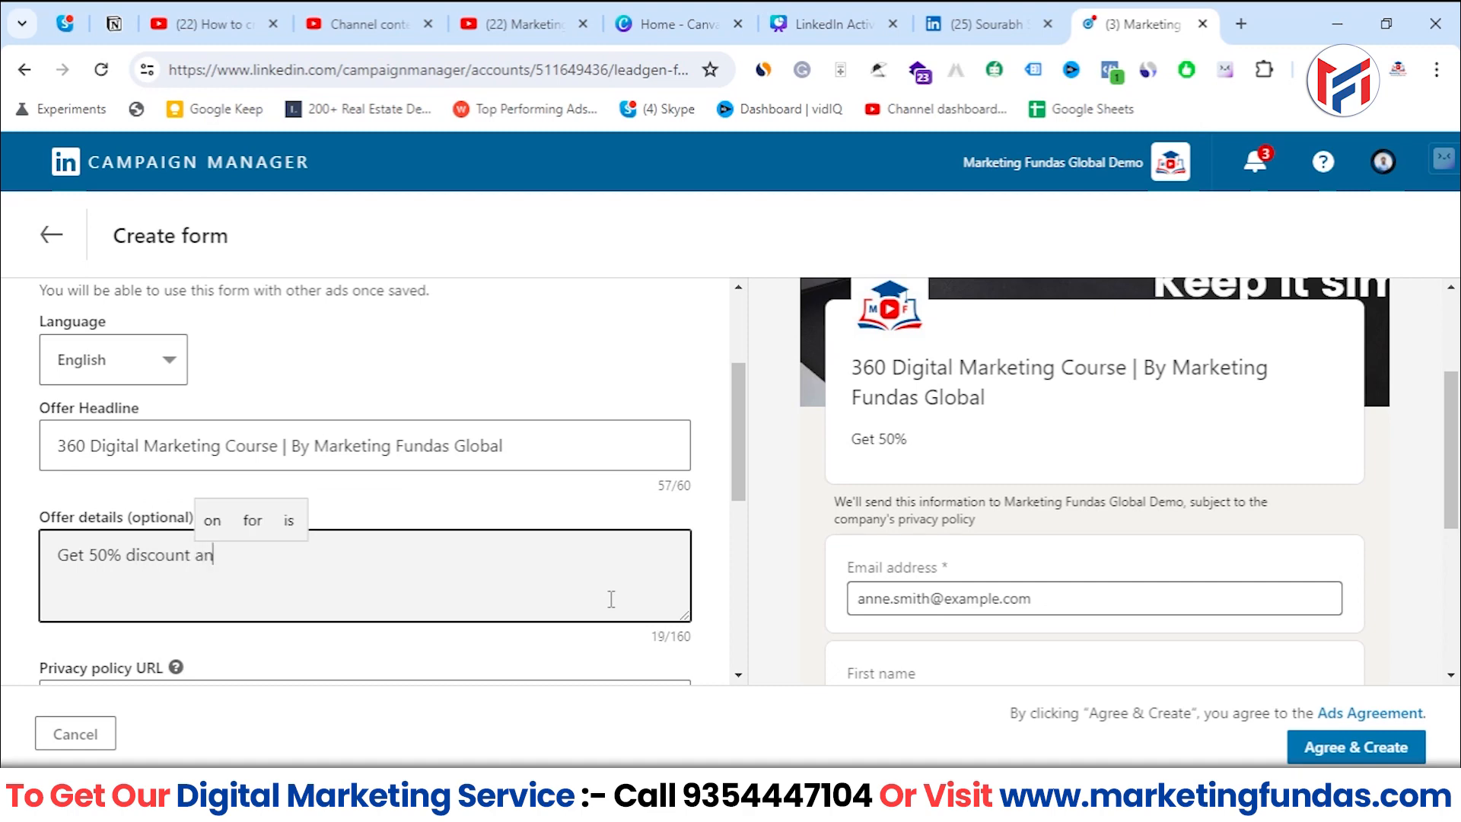
{"action": "key", "text": "BackSpace"}
{"action": "key", "text": "BackSpace"}
{"action": "type", "text": "on o"}
{"action": "type", "text": "ur new"}
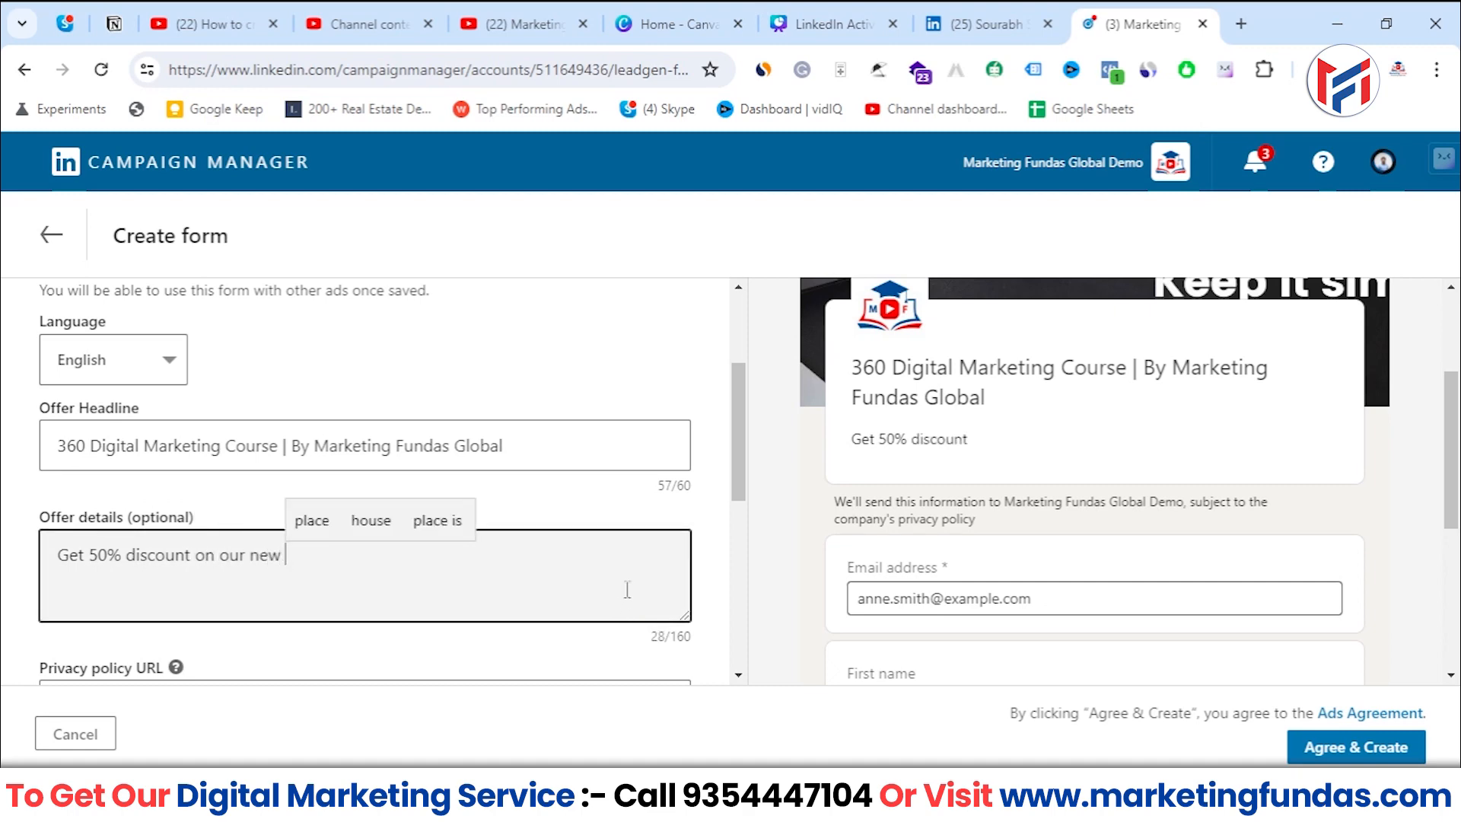
{"action": "key", "text": "BackSpace"}
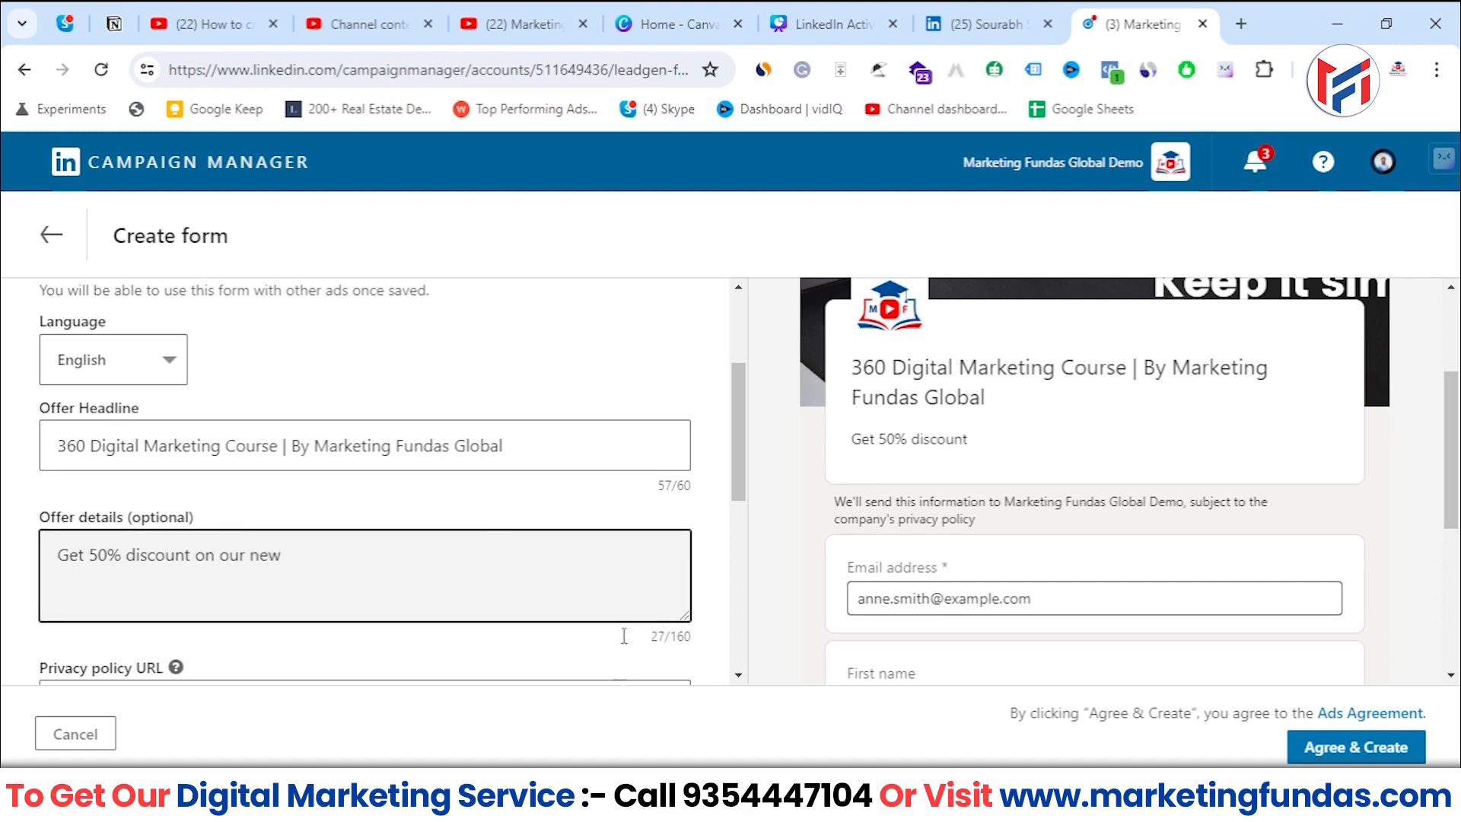
{"action": "type", "text": "ly added cour"}
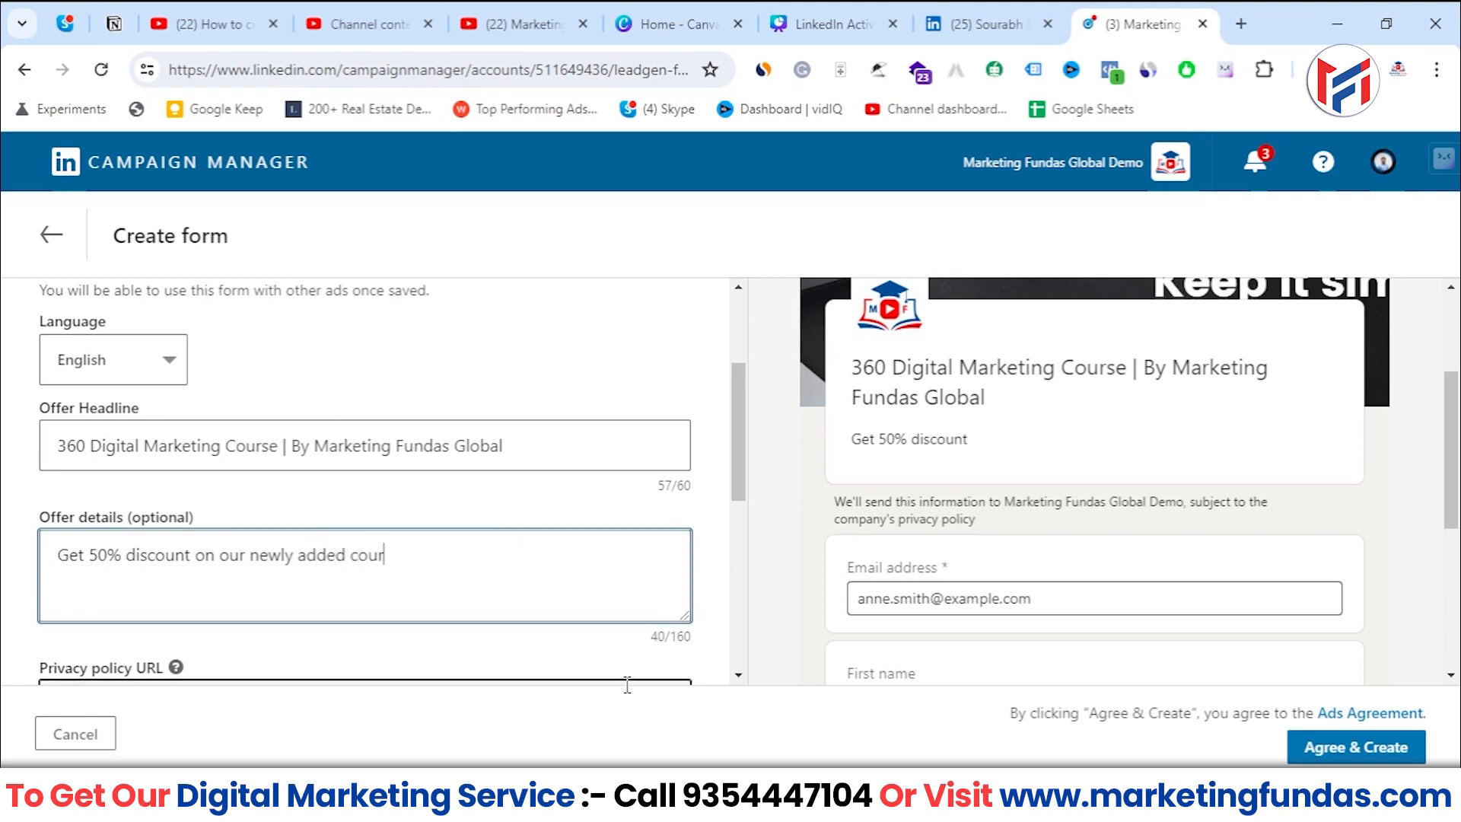
{"action": "type", "text": "se | "}
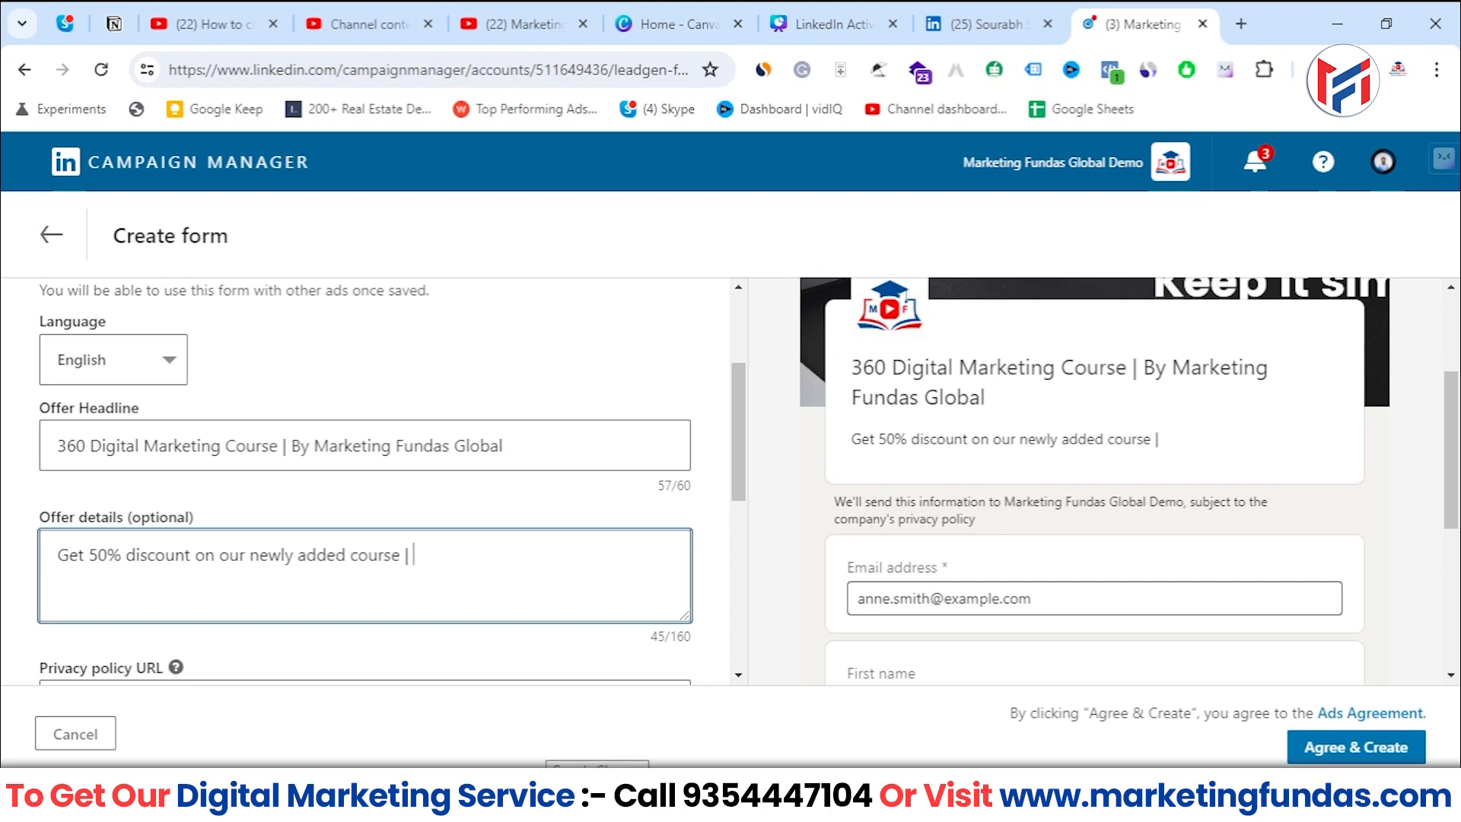
{"action": "type", "text": "E"}
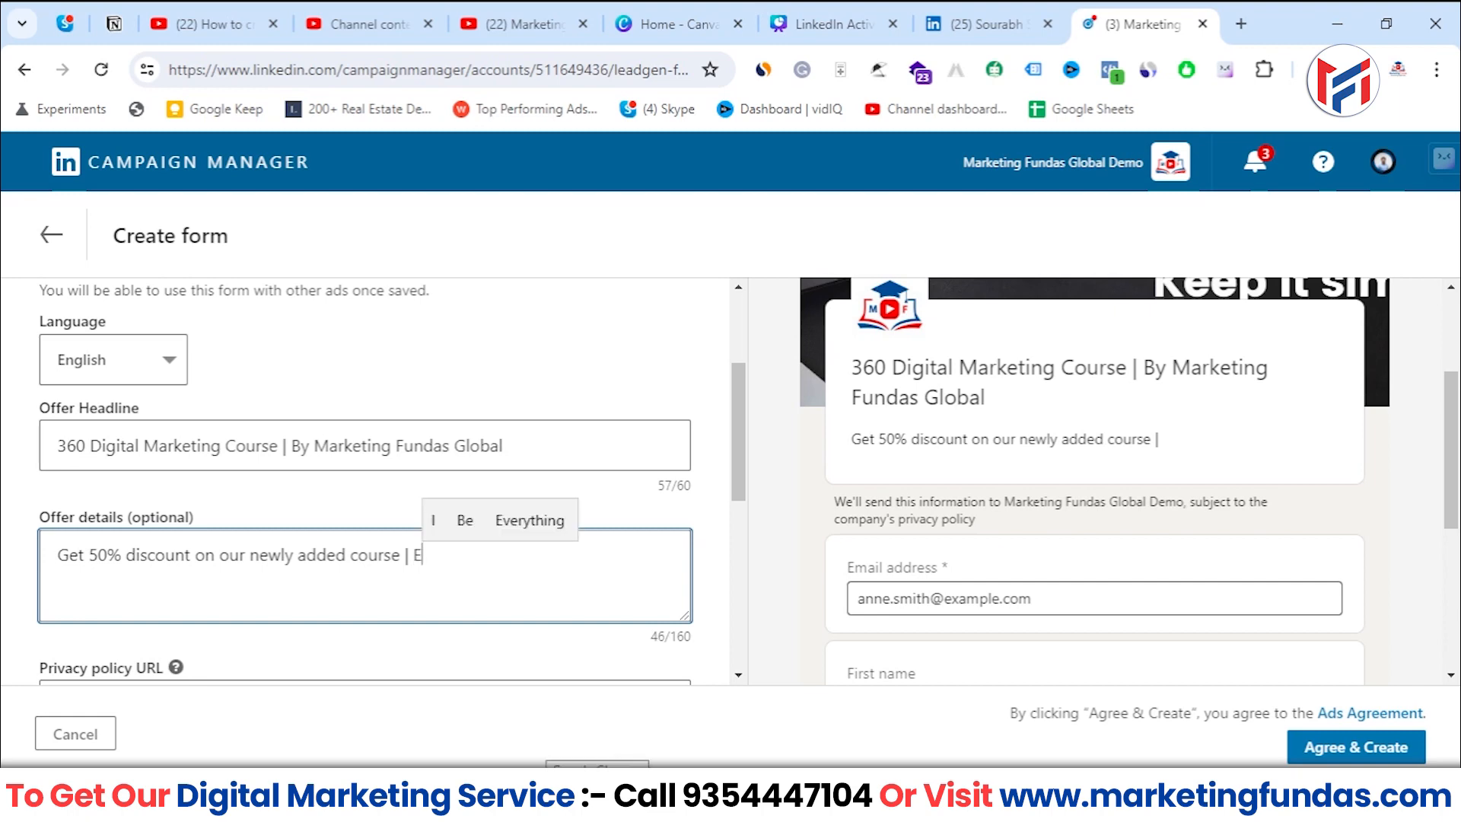
{"action": "key", "text": "BackSpace"}
{"action": "type", "text": "Get "}
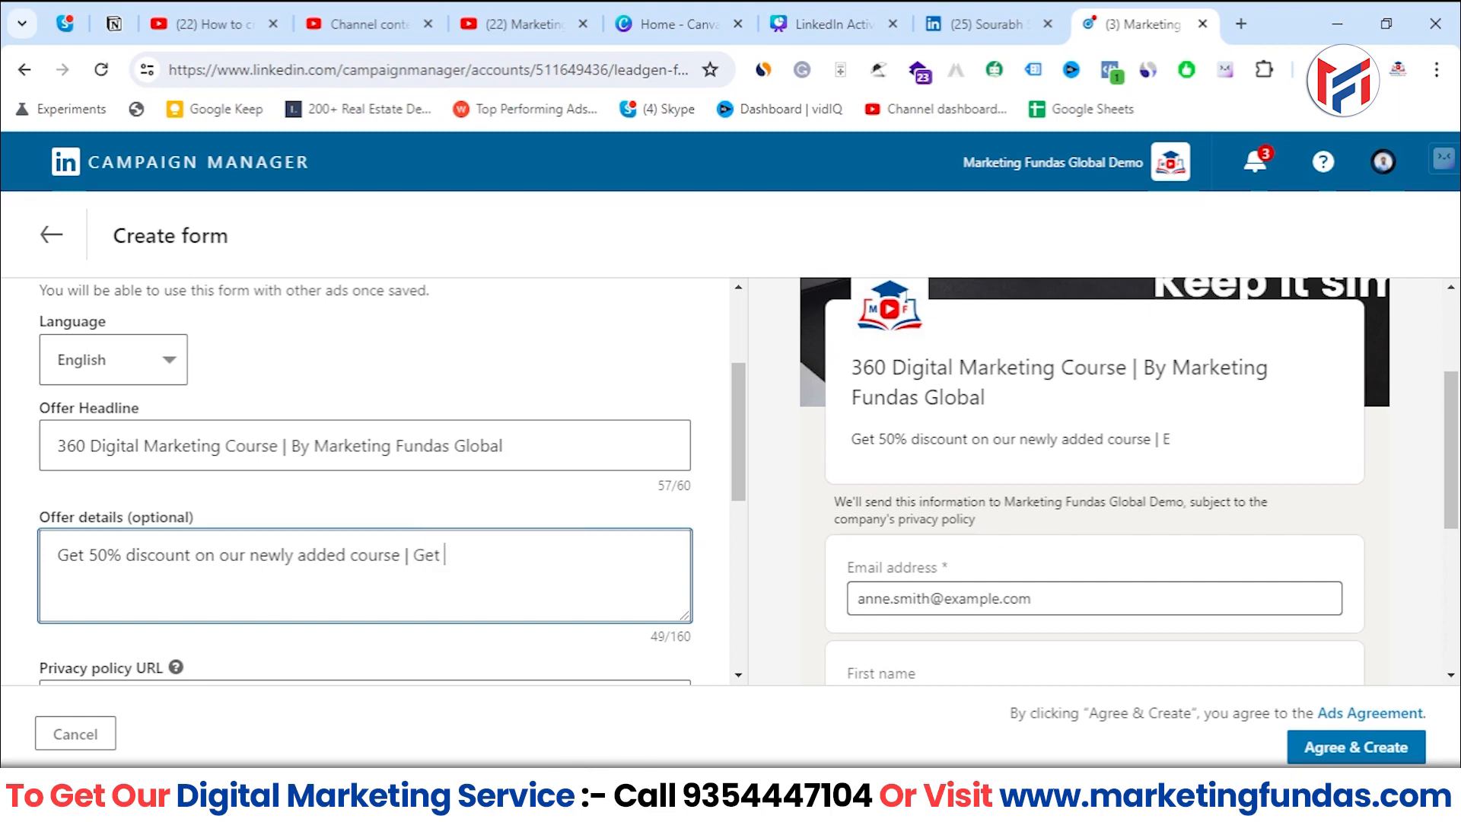
{"action": "type", "text": "assess"}
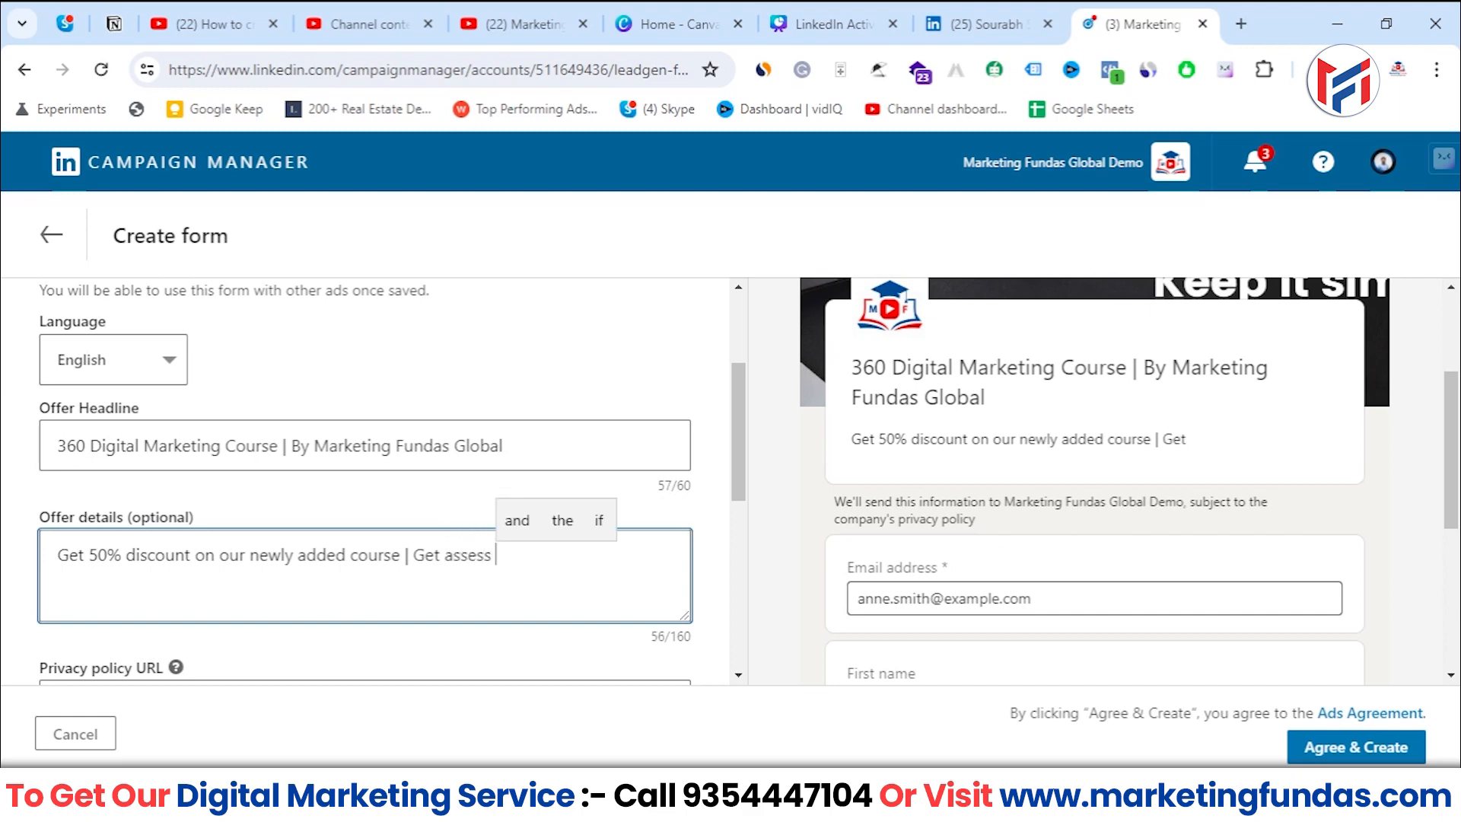
{"action": "key", "text": "ctrl+BackSpace"}
{"action": "type", "text": "A"}
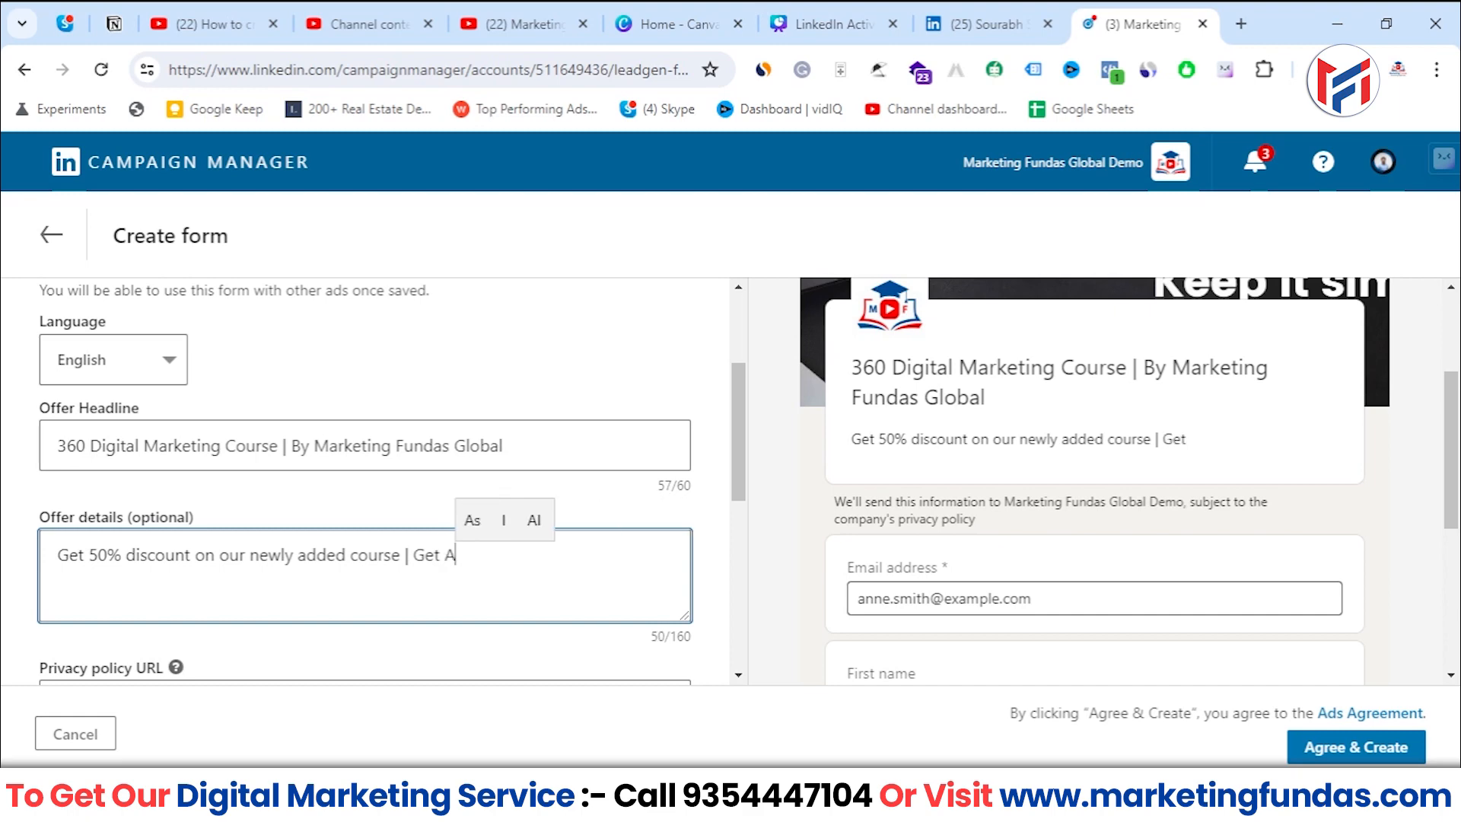
{"action": "key", "text": "BackSpace"}
{"action": "type", "text": "ad"}
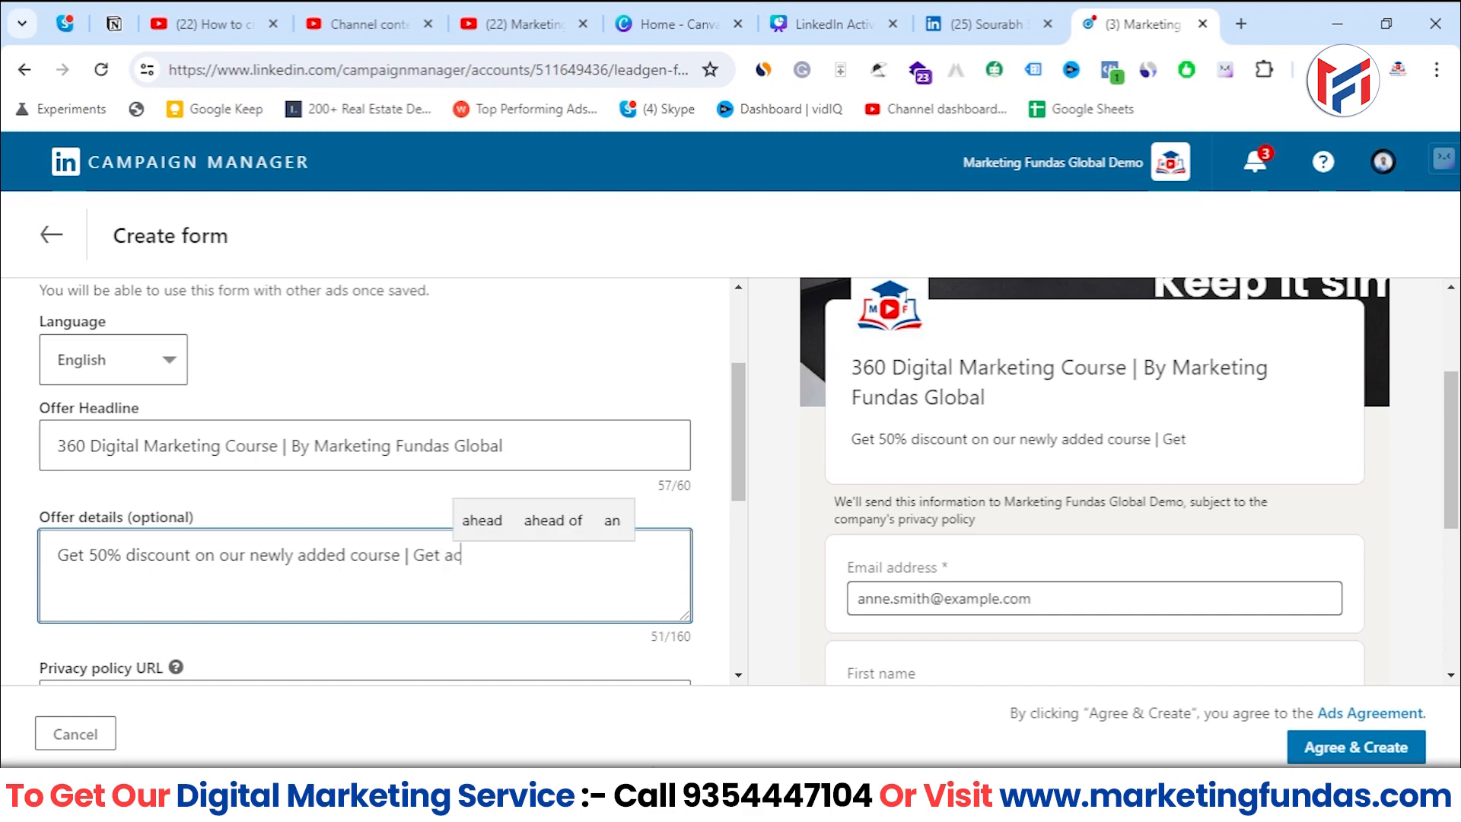
{"action": "key", "text": "BackSpace"}
{"action": "type", "text": "ccess "}
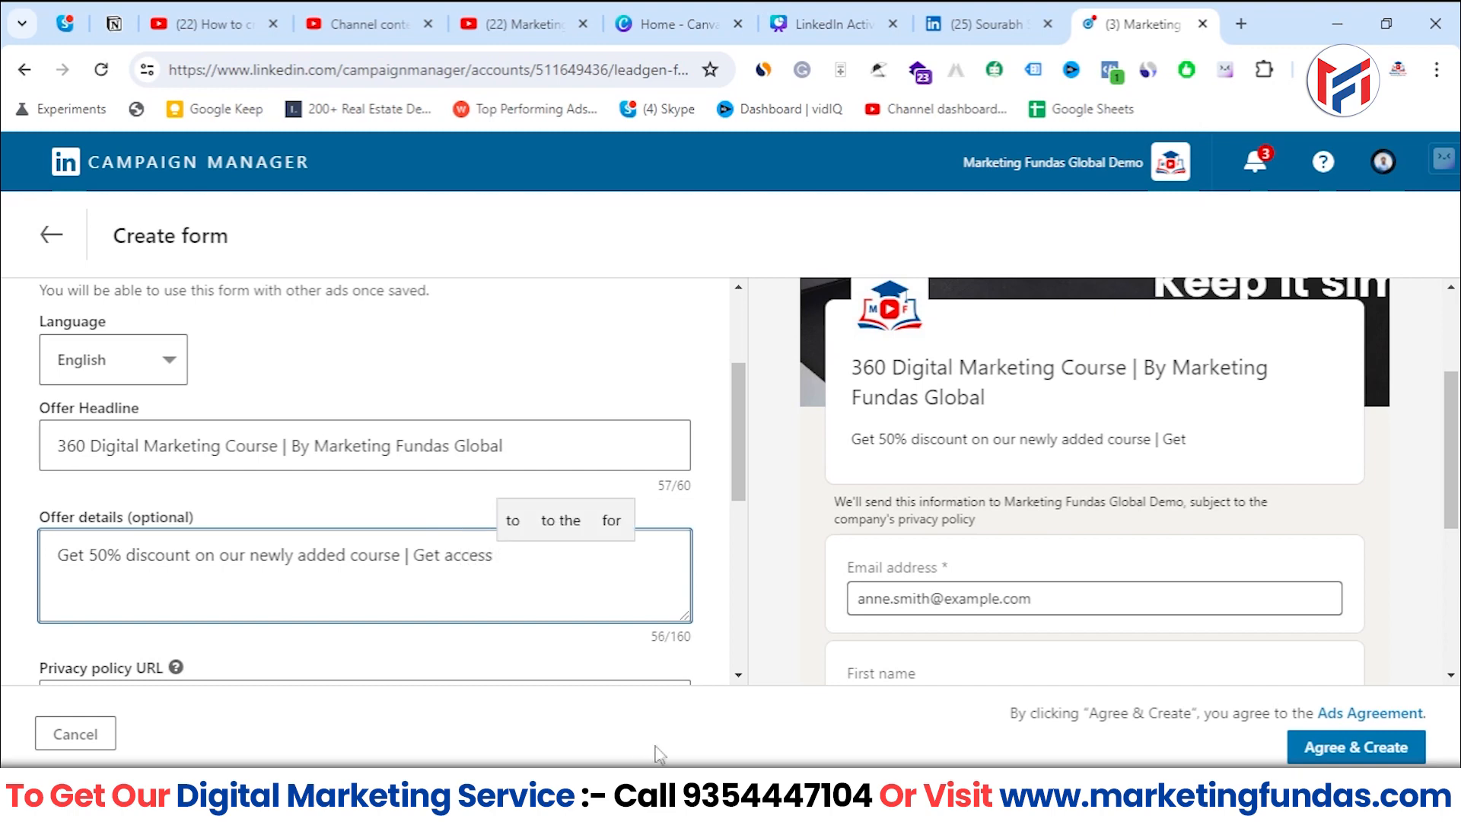
{"action": "type", "text": "right now"}
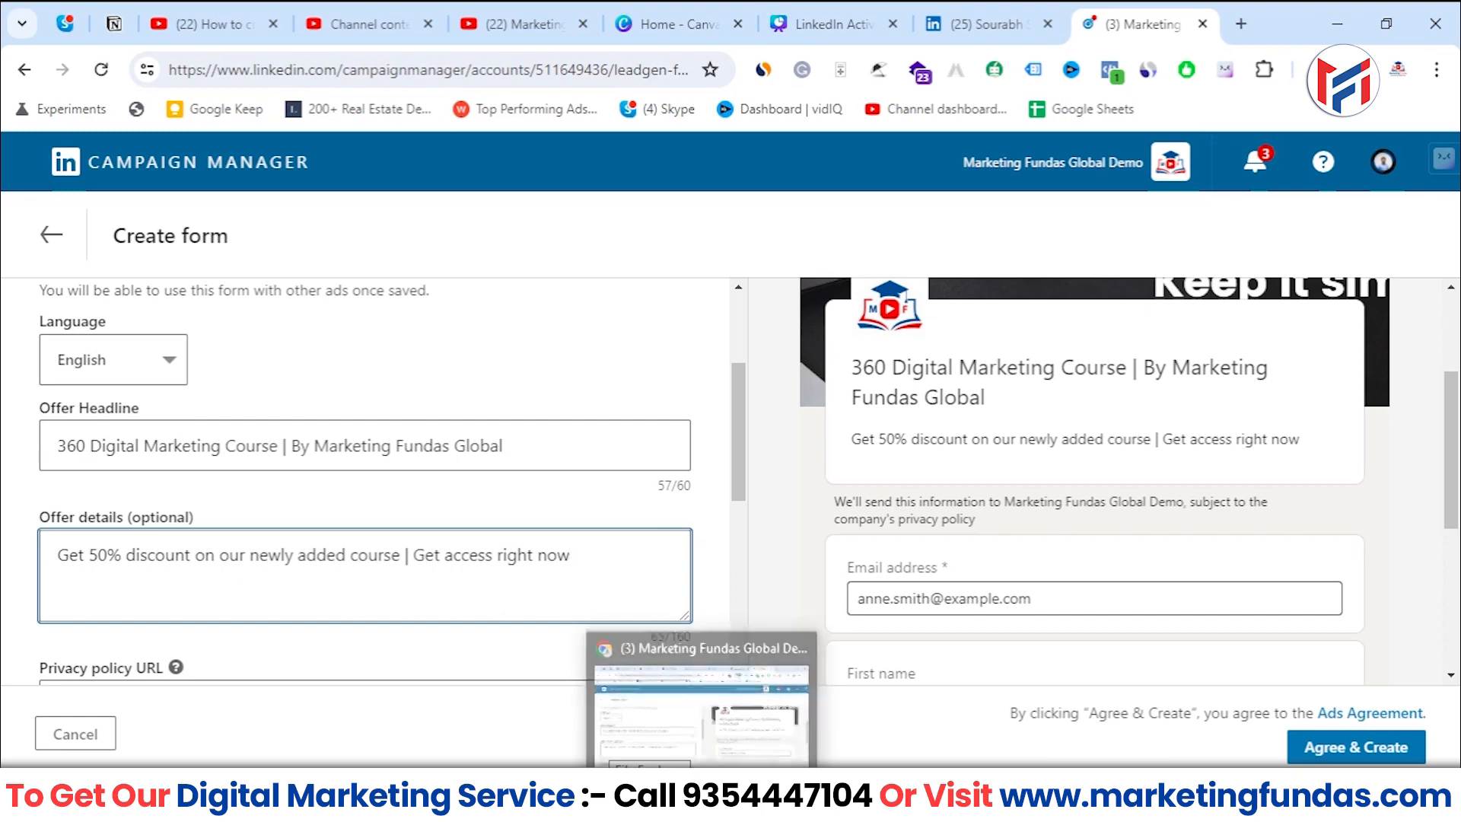
{"action": "left_click", "coordinate": [316, 618]}
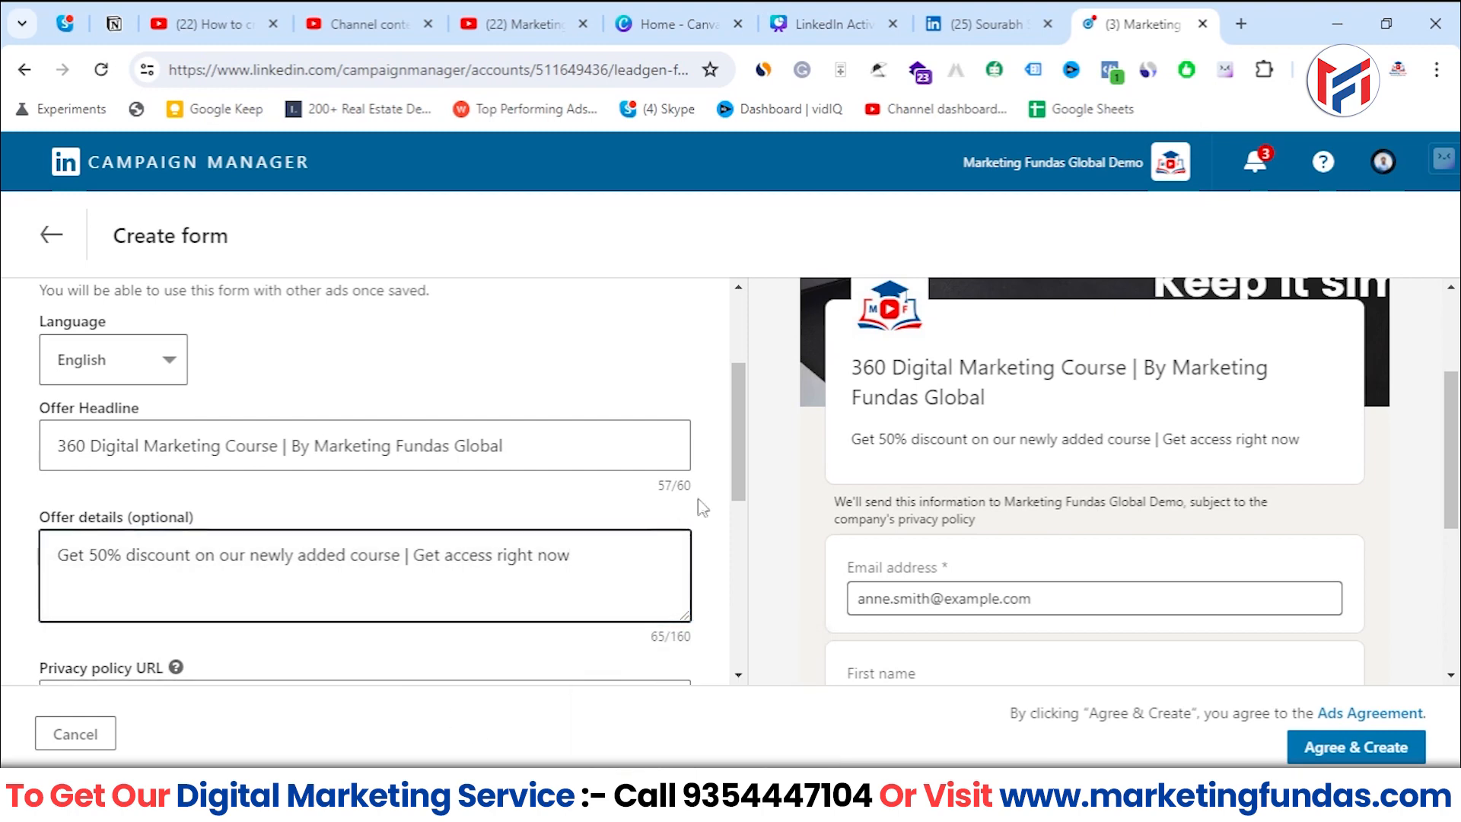
- Check the character counter and limit of the optional offer details text
{"action": "left_click_drag", "start_coordinate": [737, 475], "coordinate": [747, 508]}
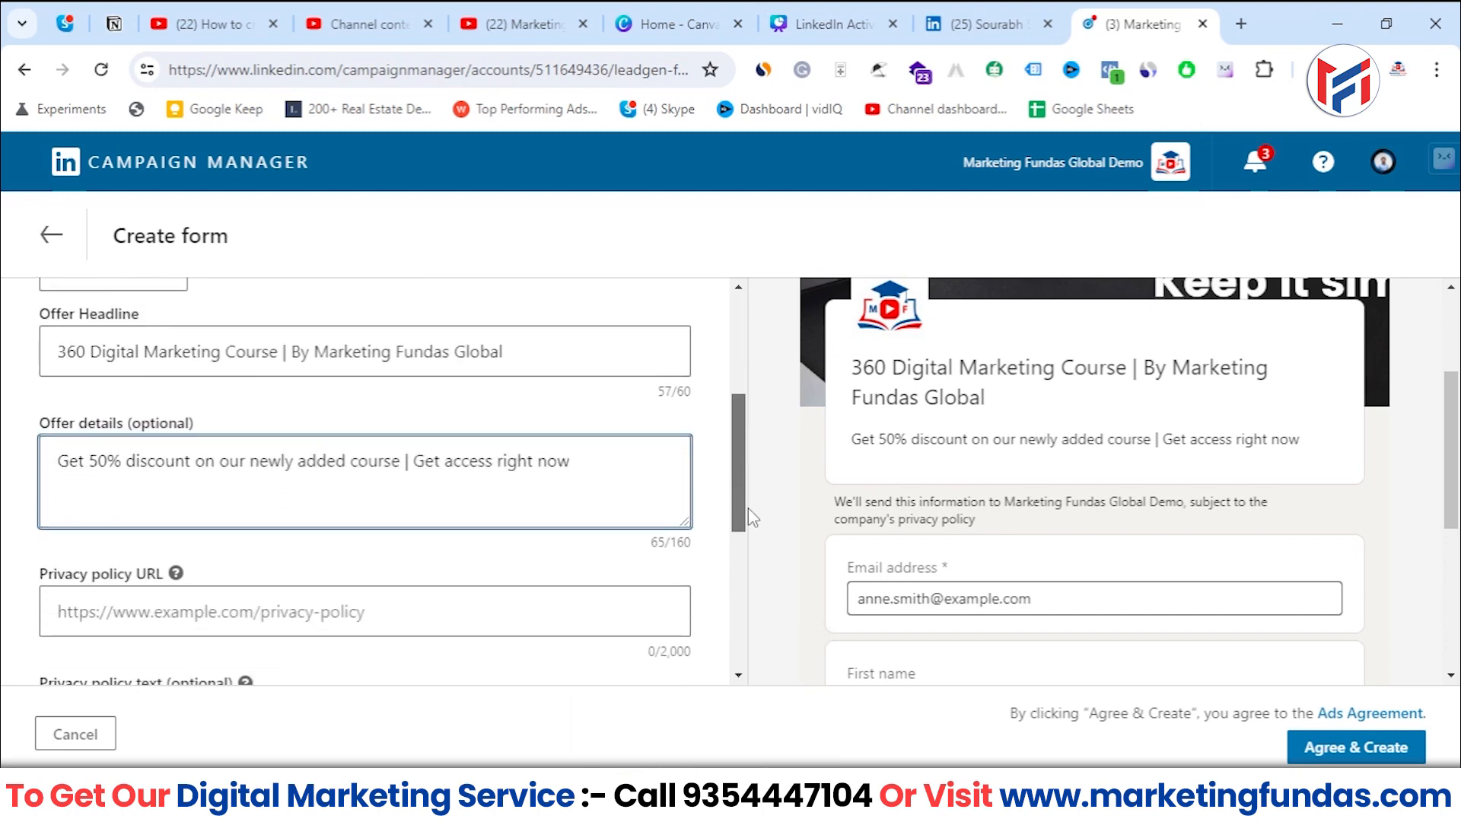
{"action": "type", "text": "**"}
{"action": "key", "text": "BackSpace"}
{"action": "key", "text": "BackSpace"}
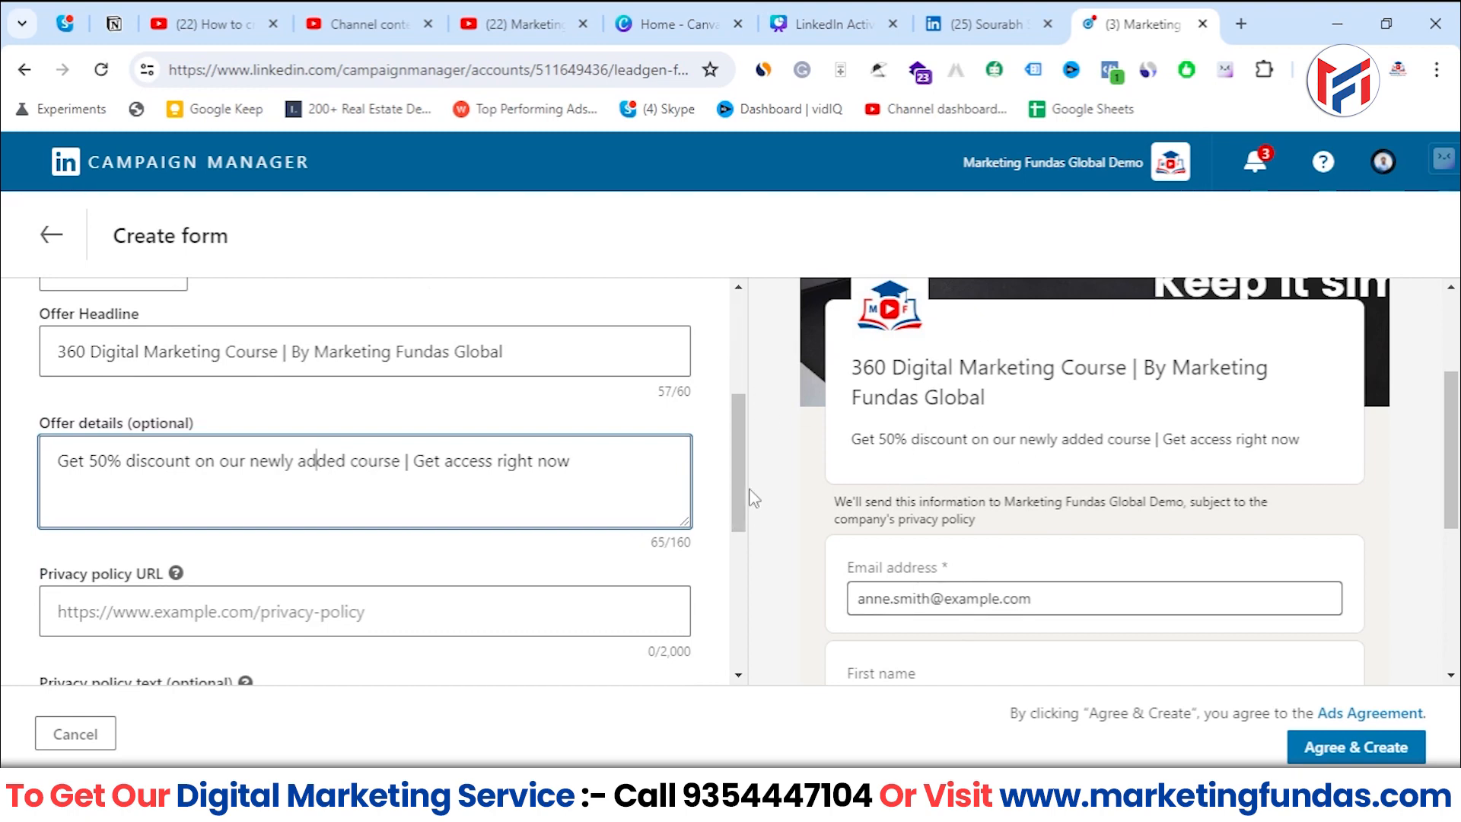
{"action": "left_click_drag", "start_coordinate": [749, 490], "coordinate": [668, 543]}
{"action": "left_click", "coordinate": [691, 525]}
{"action": "left_click_drag", "start_coordinate": [739, 487], "coordinate": [735, 531]}
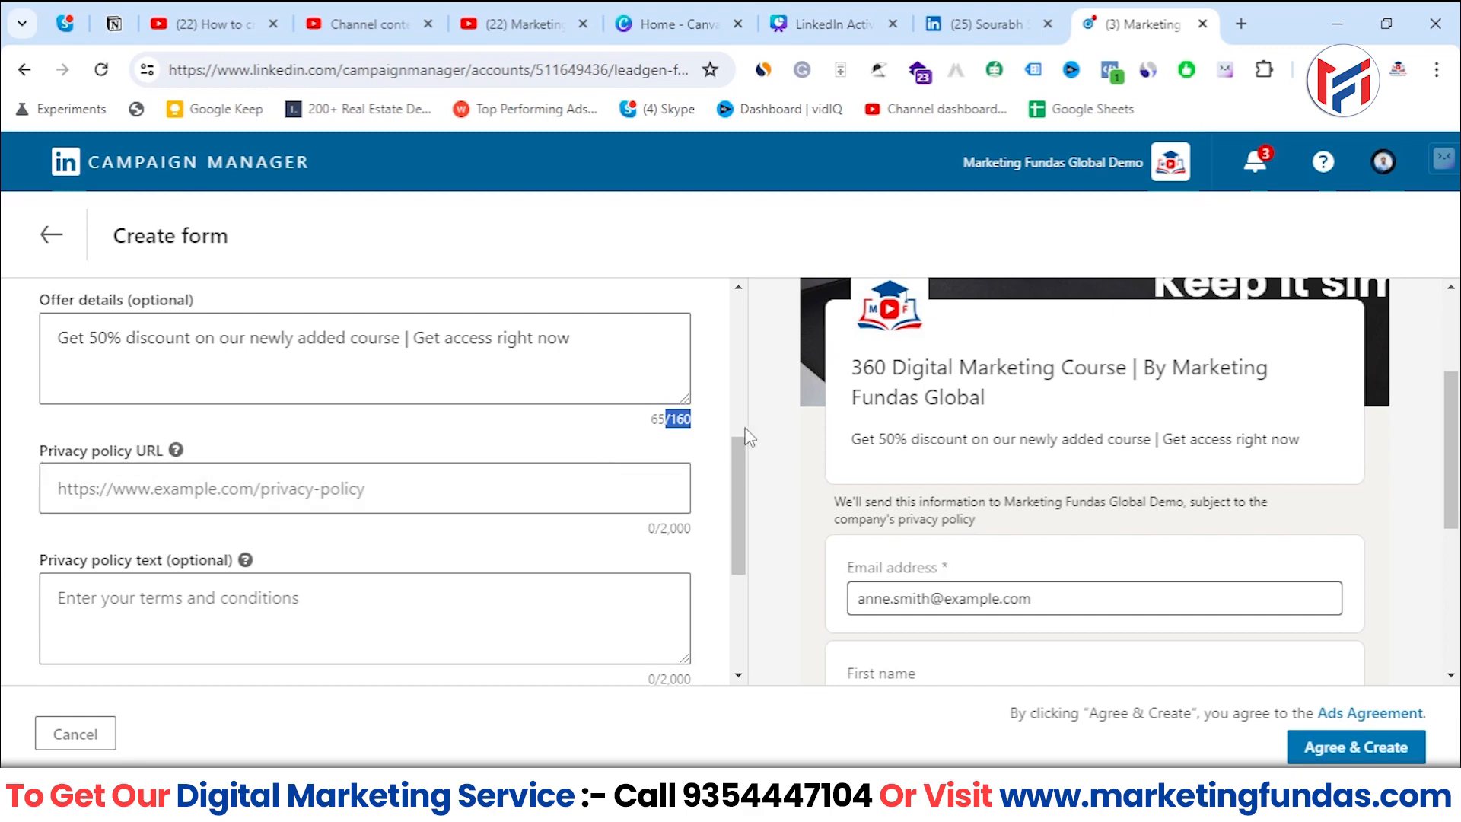
{"action": "left_click", "coordinate": [649, 429]}
{"action": "left_click_drag", "start_coordinate": [648, 429], "coordinate": [693, 420]}
{"action": "left_click", "coordinate": [174, 493]}
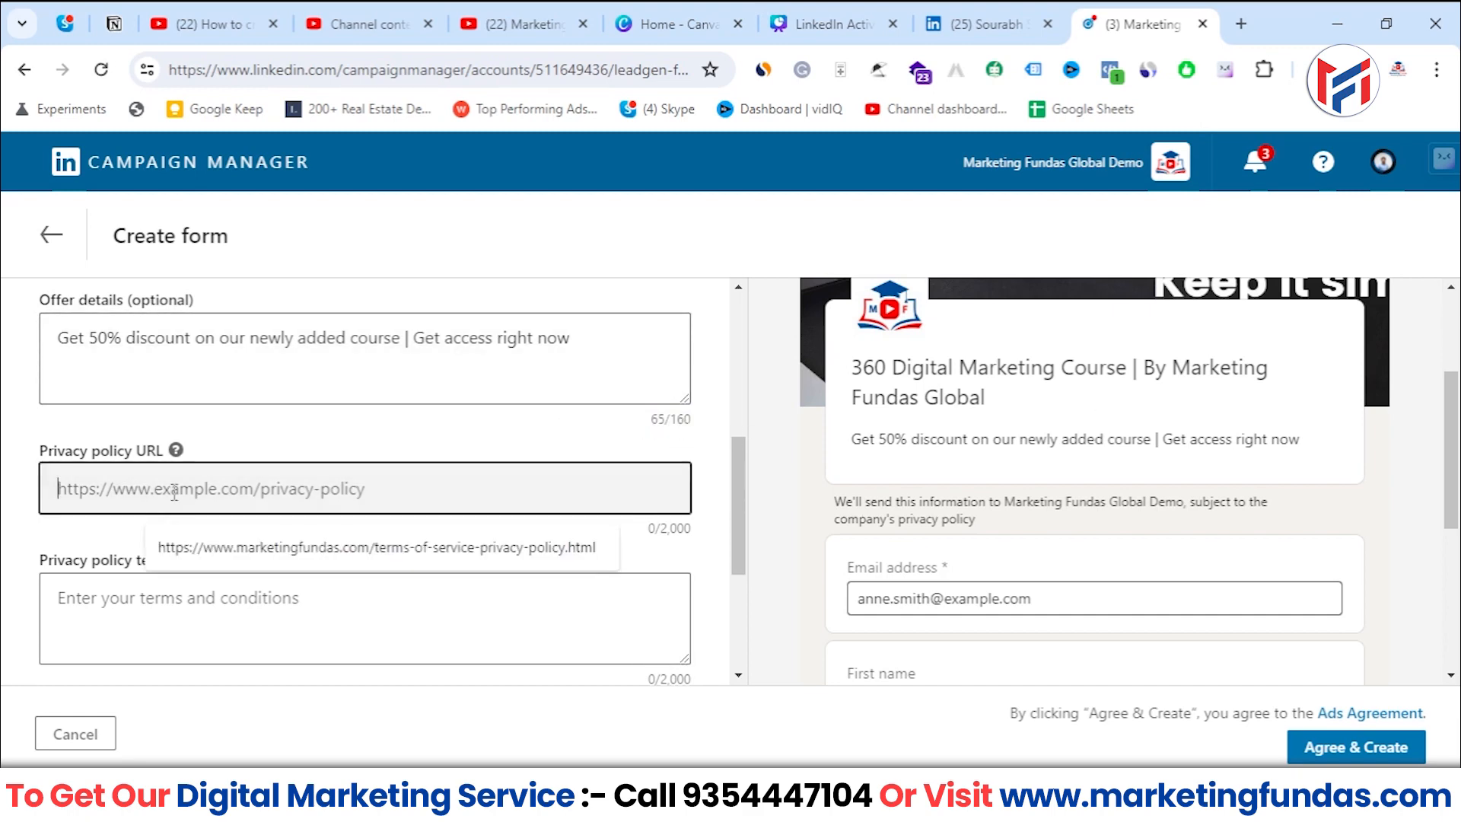
{"action": "left_click", "coordinate": [86, 458]}
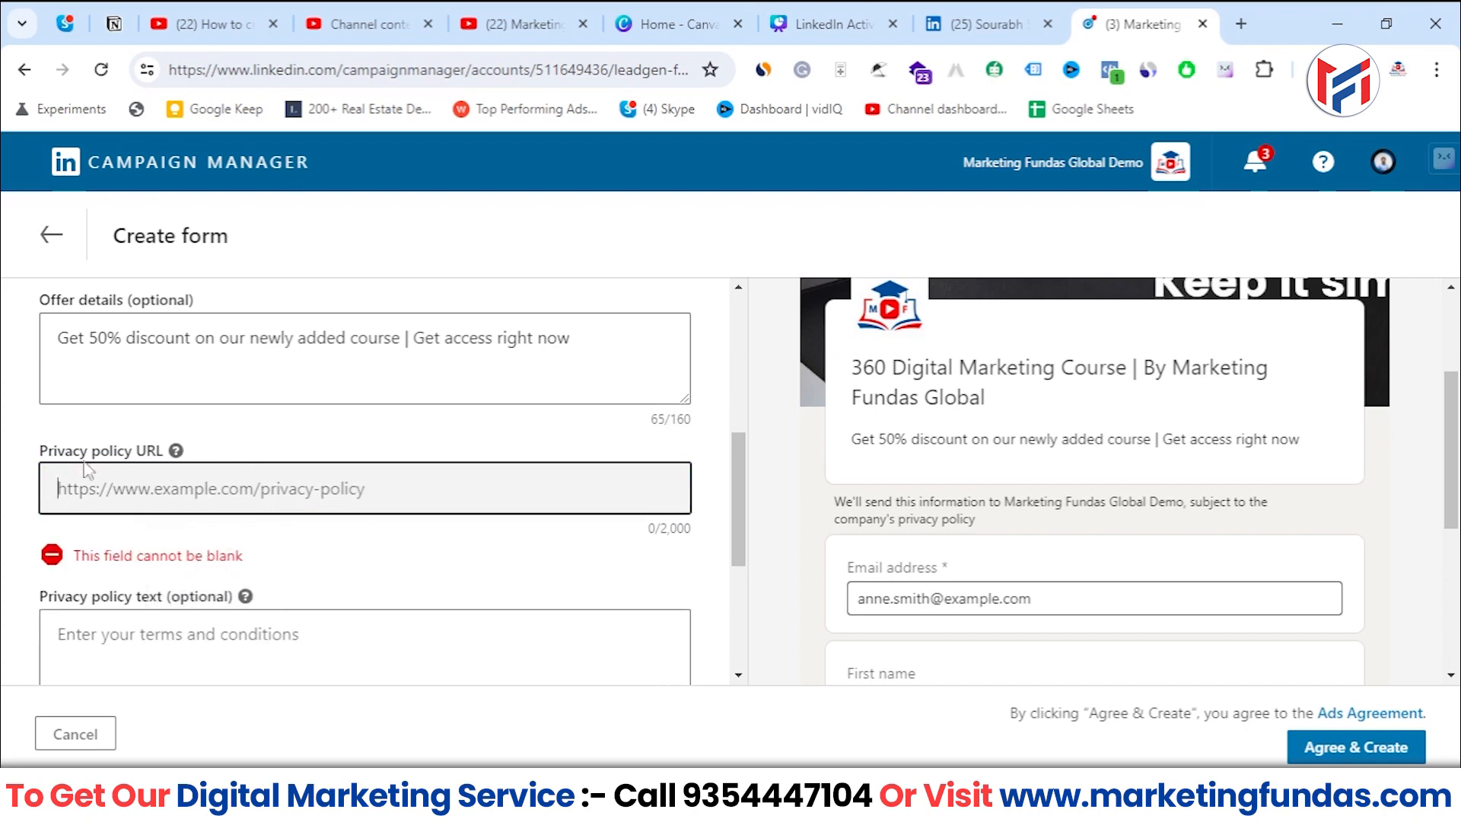
{"action": "triple_click", "coordinate": [86, 458]}
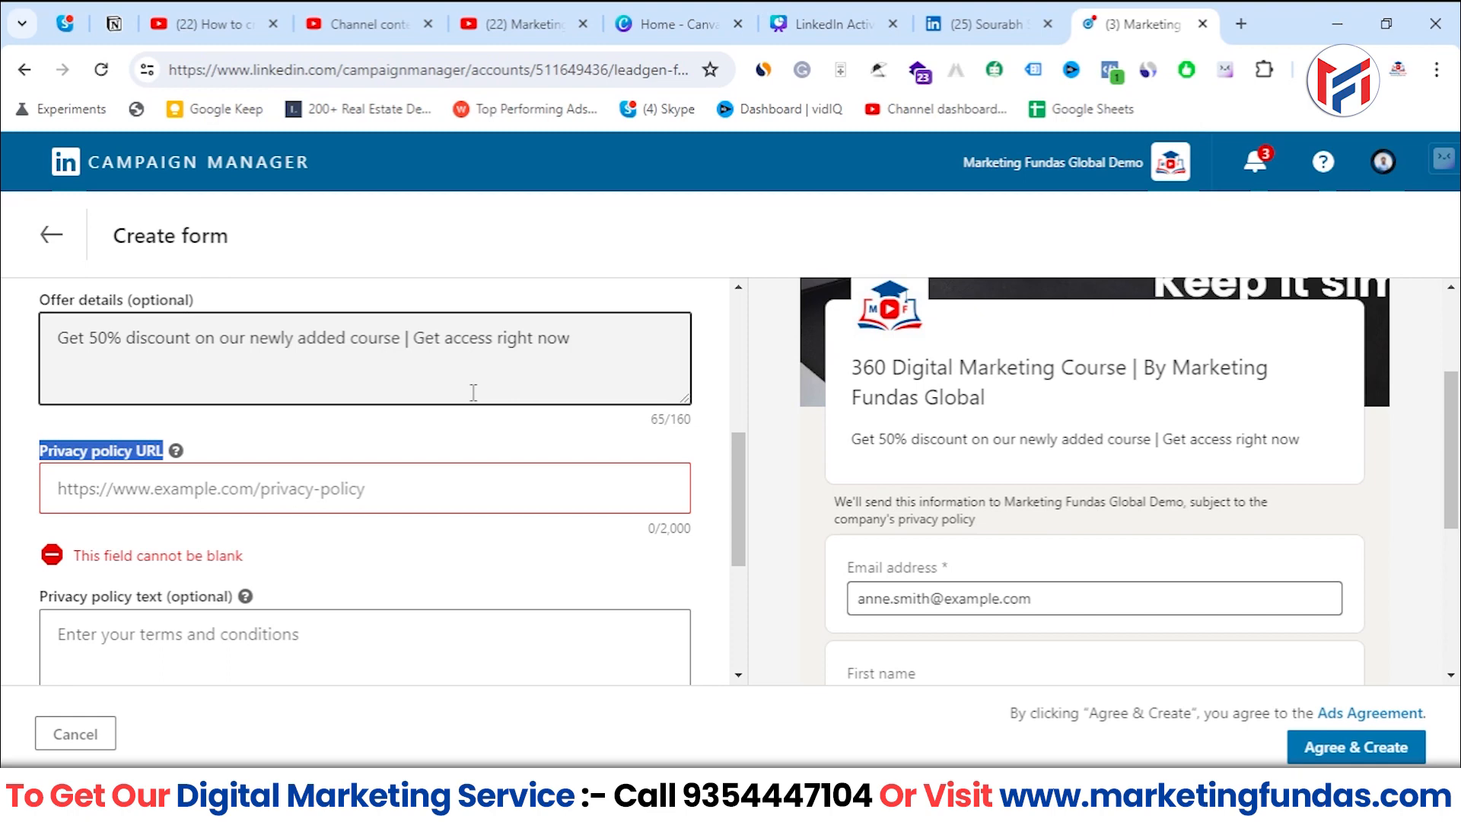
{"action": "scroll", "coordinate": [474, 392], "scroll_direction": "down", "scroll_amount": 1}
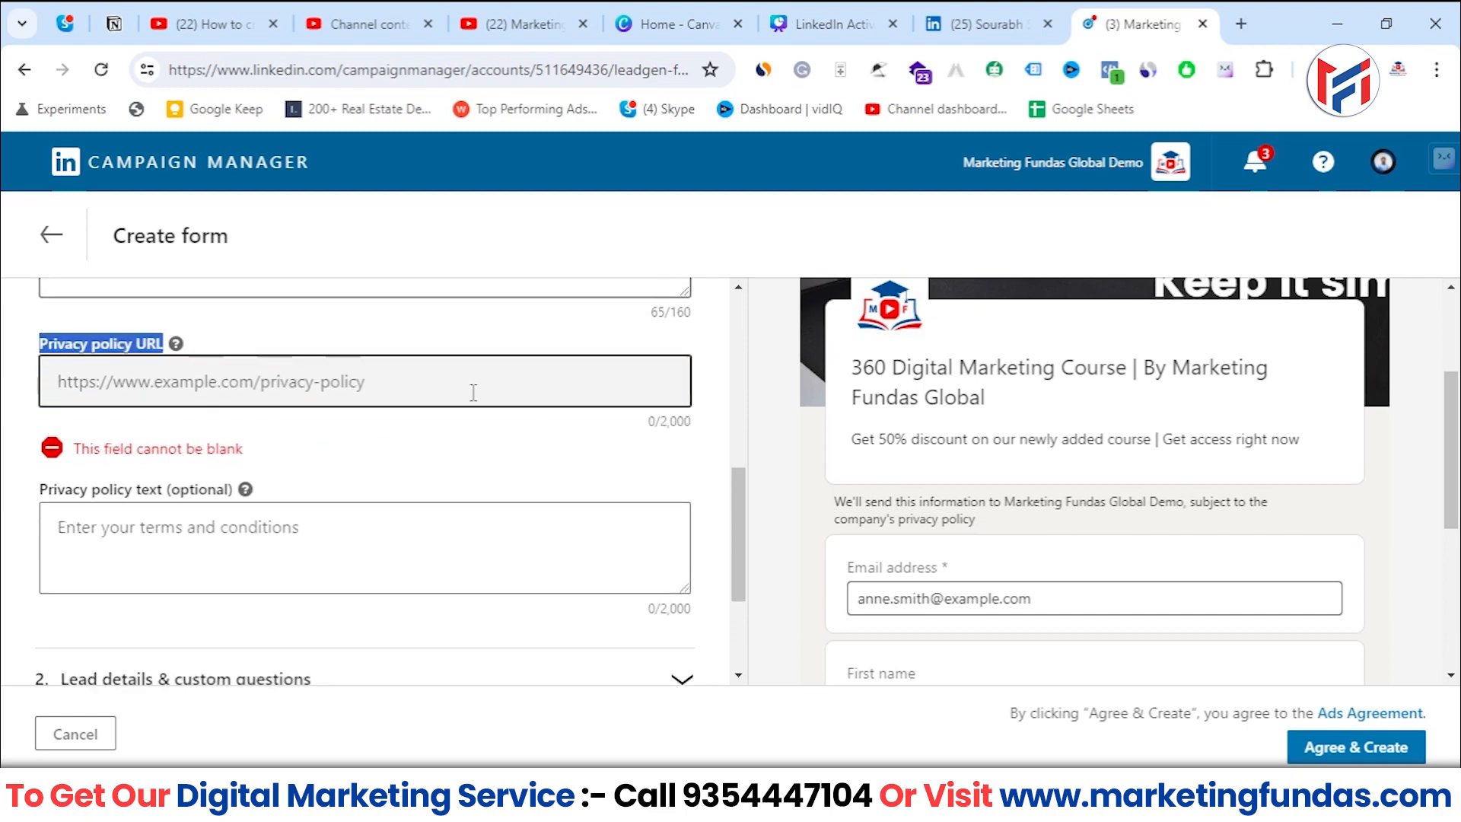
{"action": "left_click", "coordinate": [156, 532]}
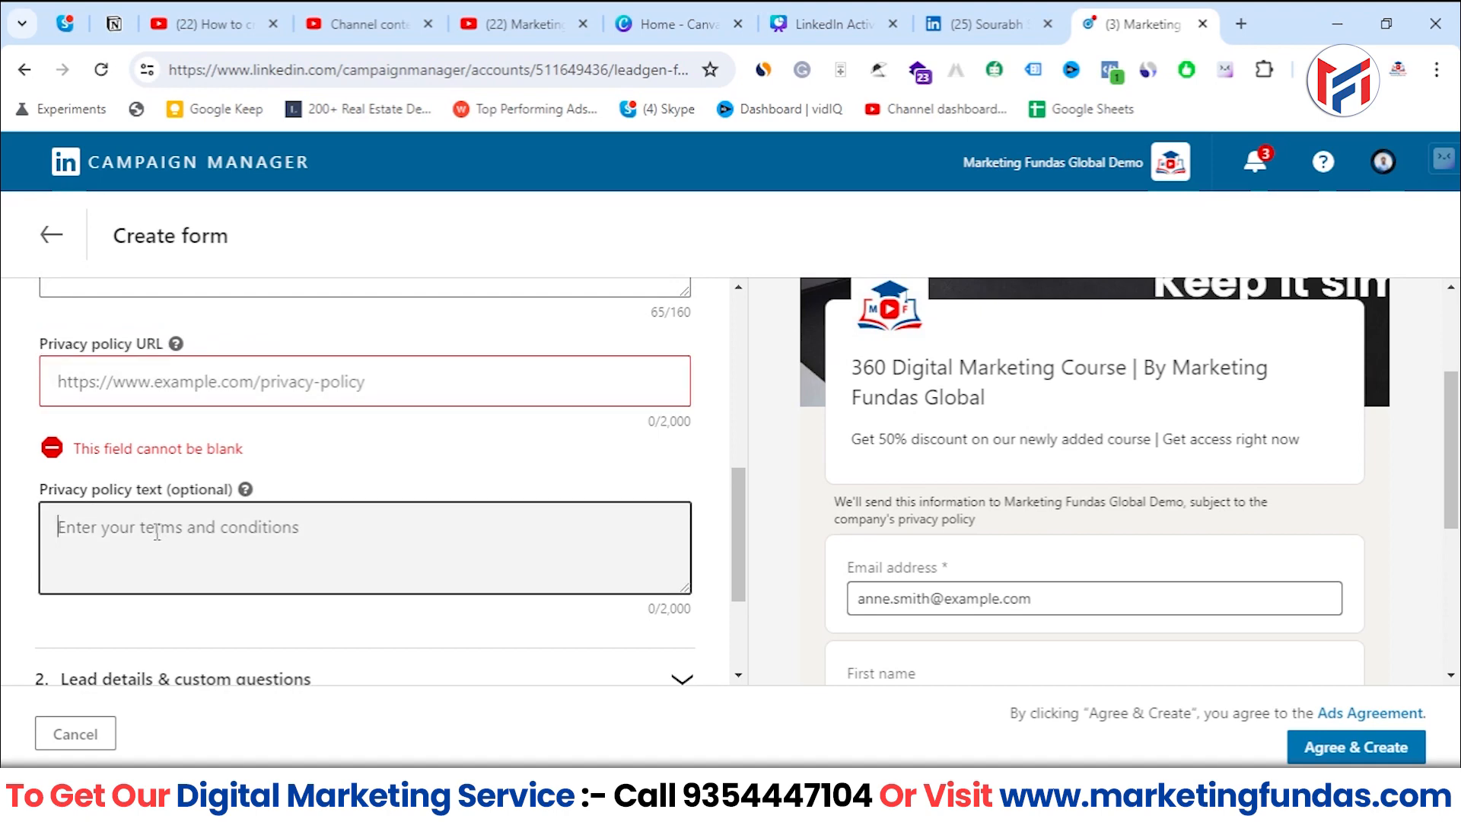
{"action": "left_click", "coordinate": [202, 384]}
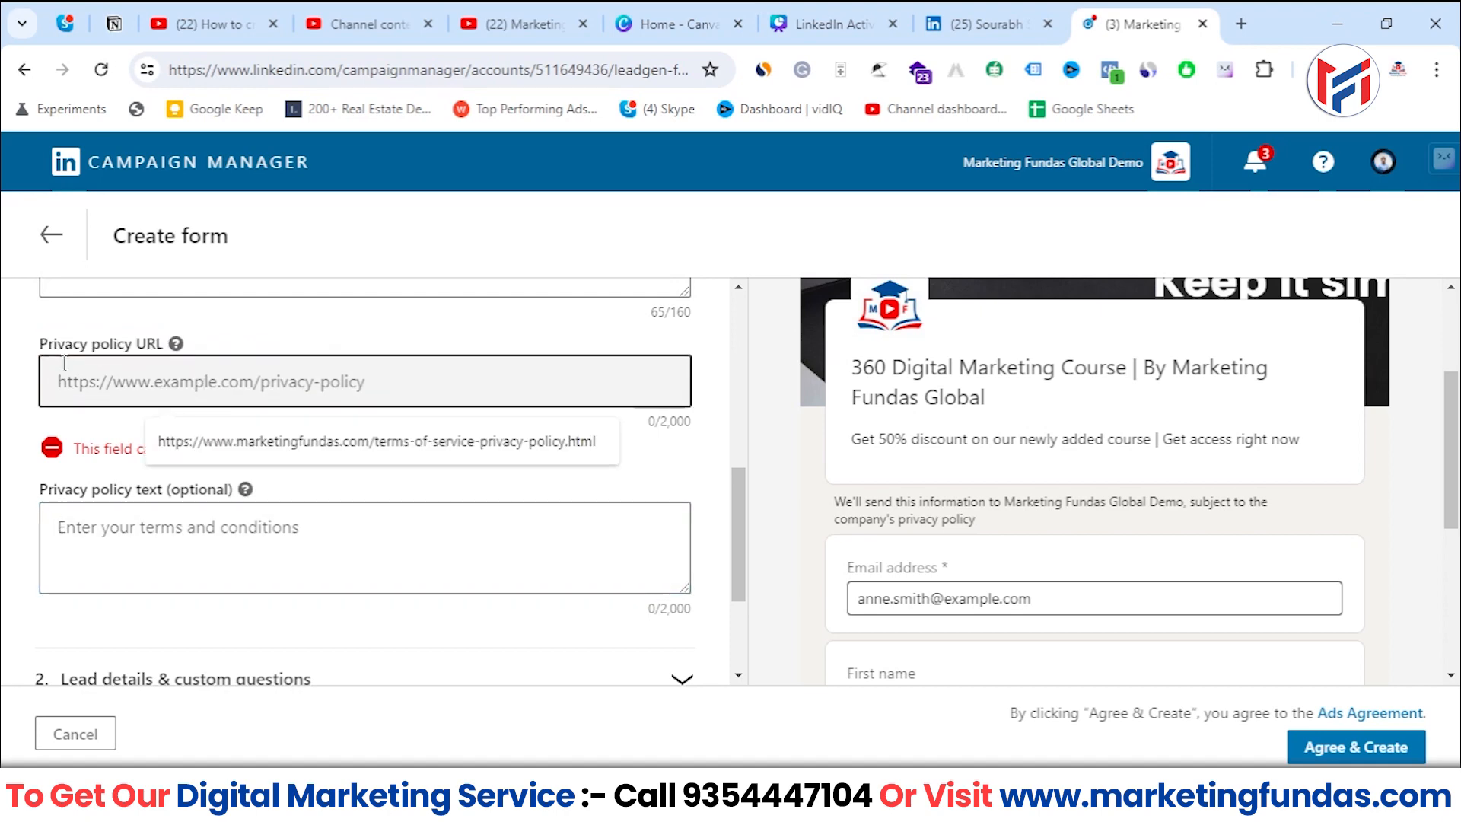
{"action": "left_click_drag", "start_coordinate": [38, 344], "coordinate": [165, 352]}
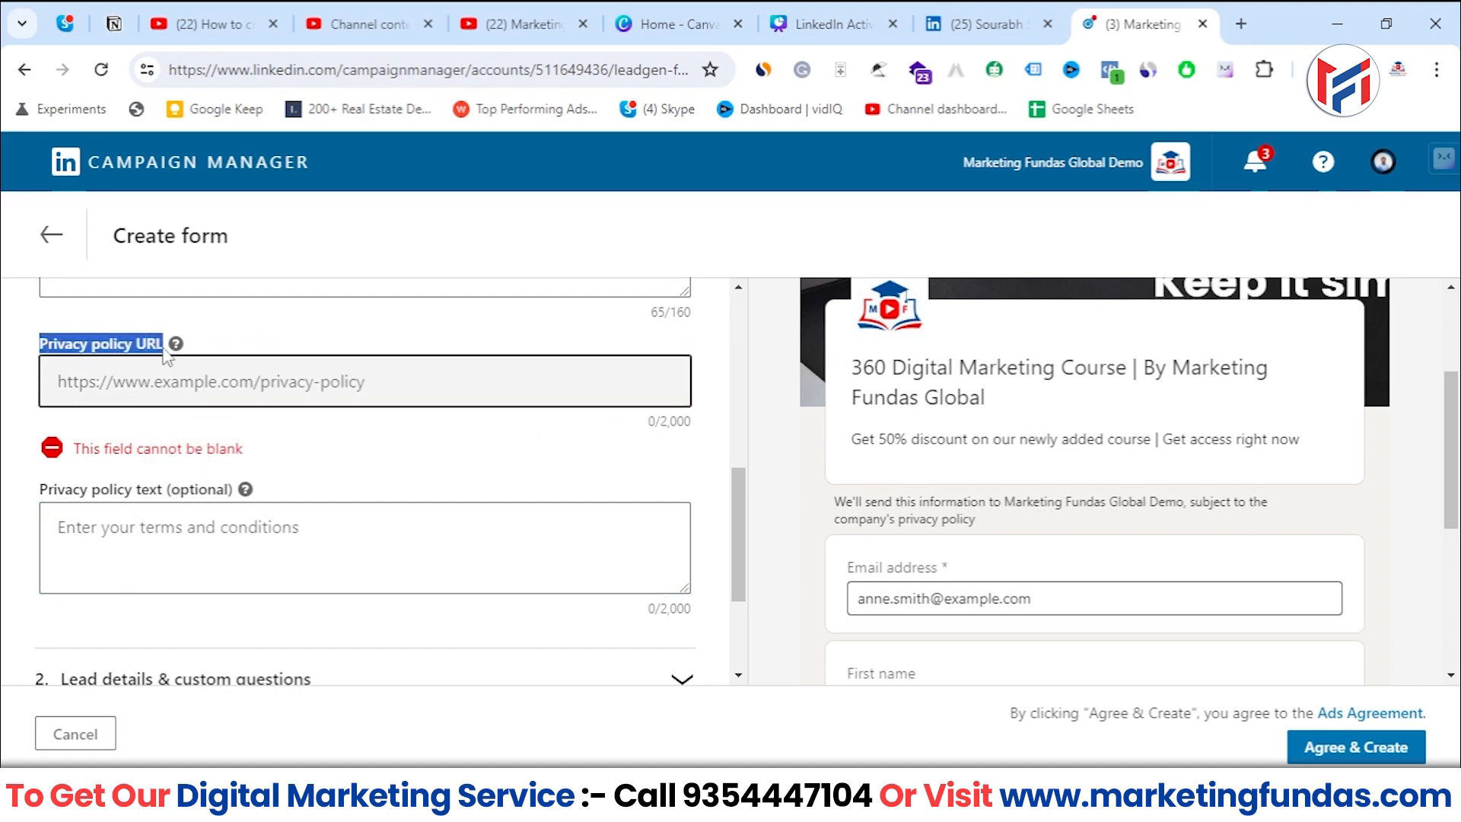
{"action": "left_click", "coordinate": [213, 385]}
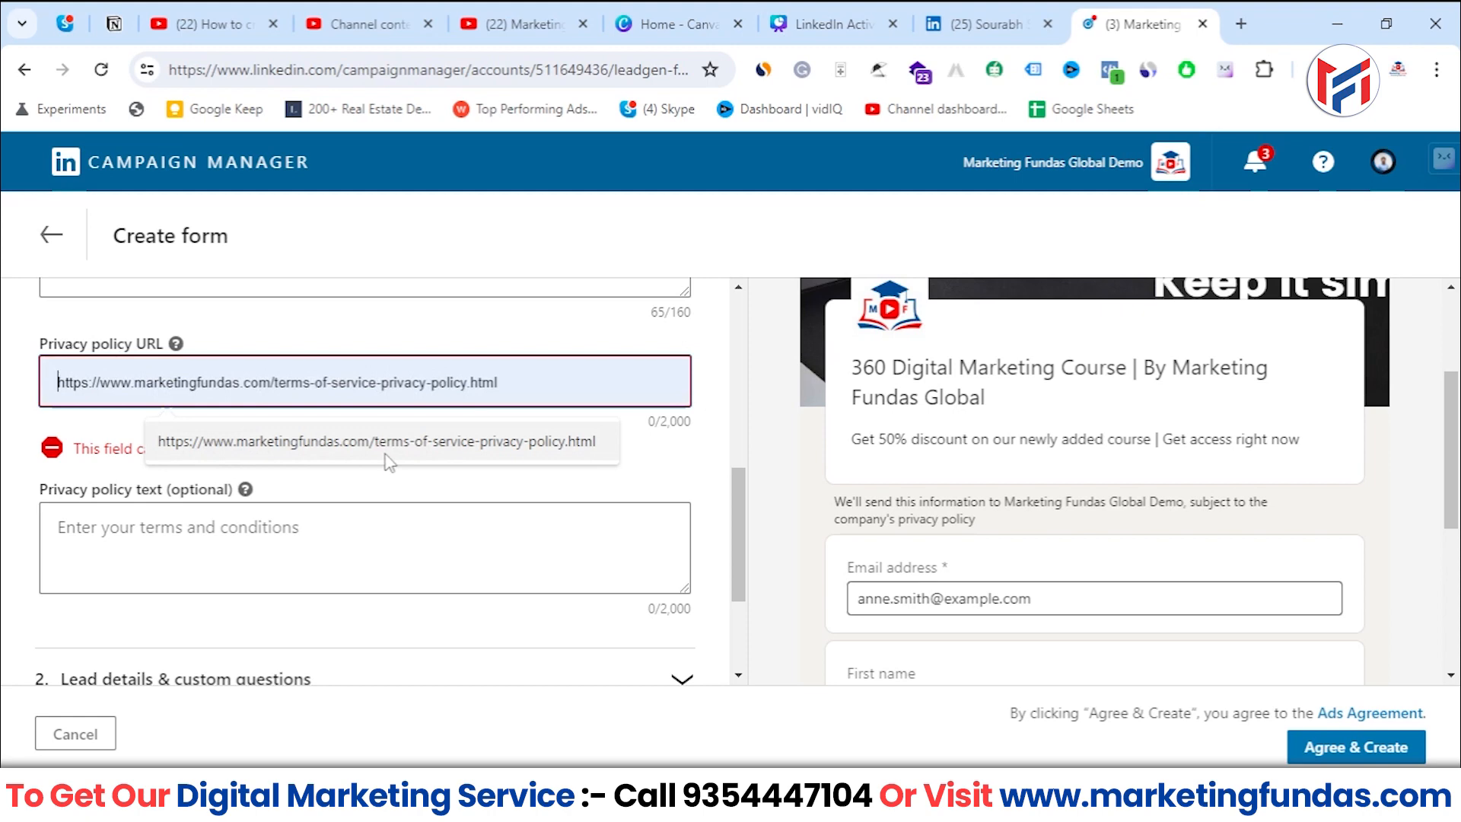
{"action": "left_click", "coordinate": [428, 456]}
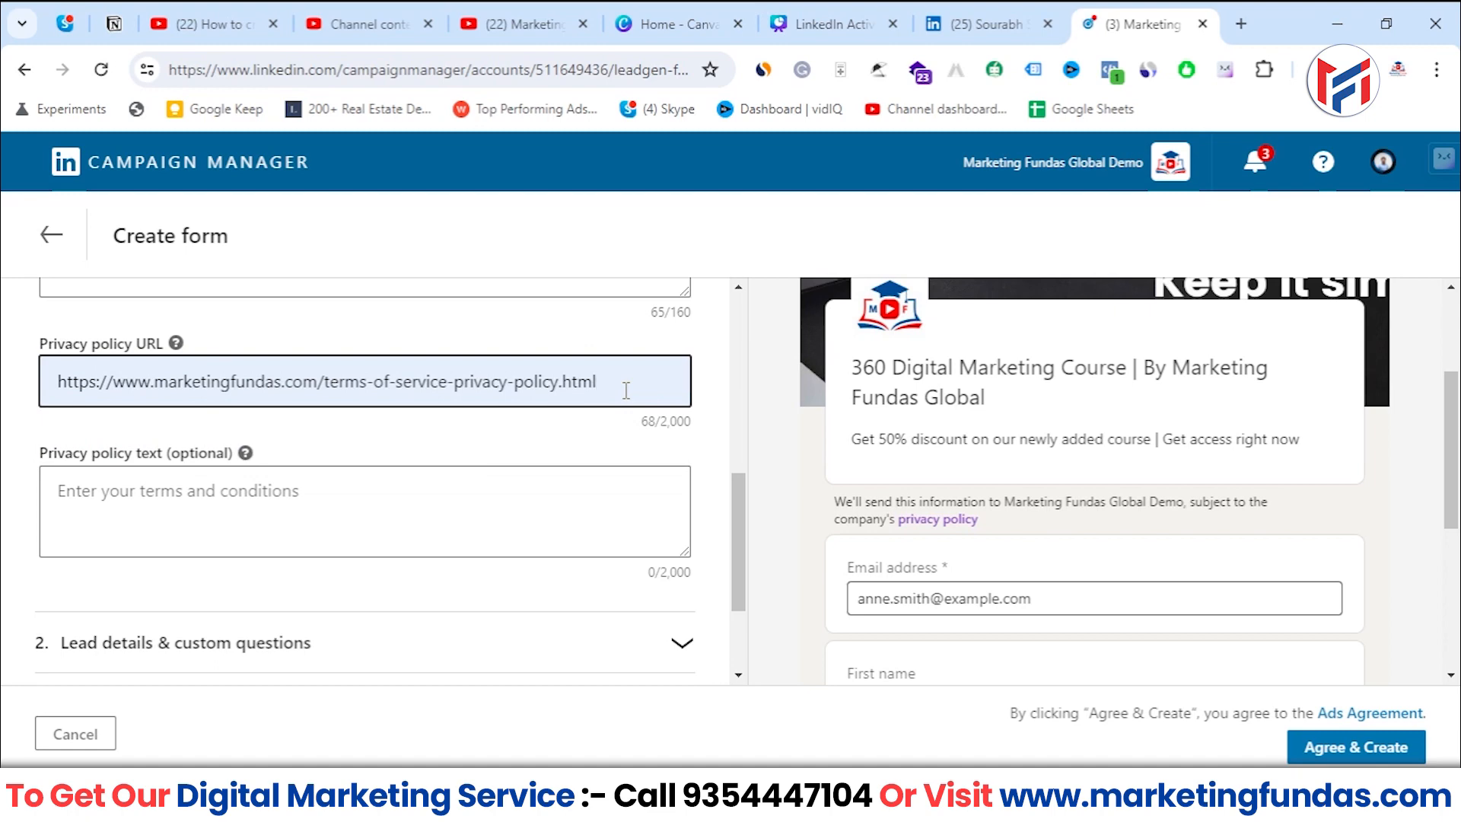
{"action": "left_click_drag", "start_coordinate": [615, 398], "coordinate": [15, 384]}
- Look up the terms of service and privacy policy page on marketingfundas.com in a new browser tab and select its address
{"action": "left_click", "coordinate": [1242, 26]}
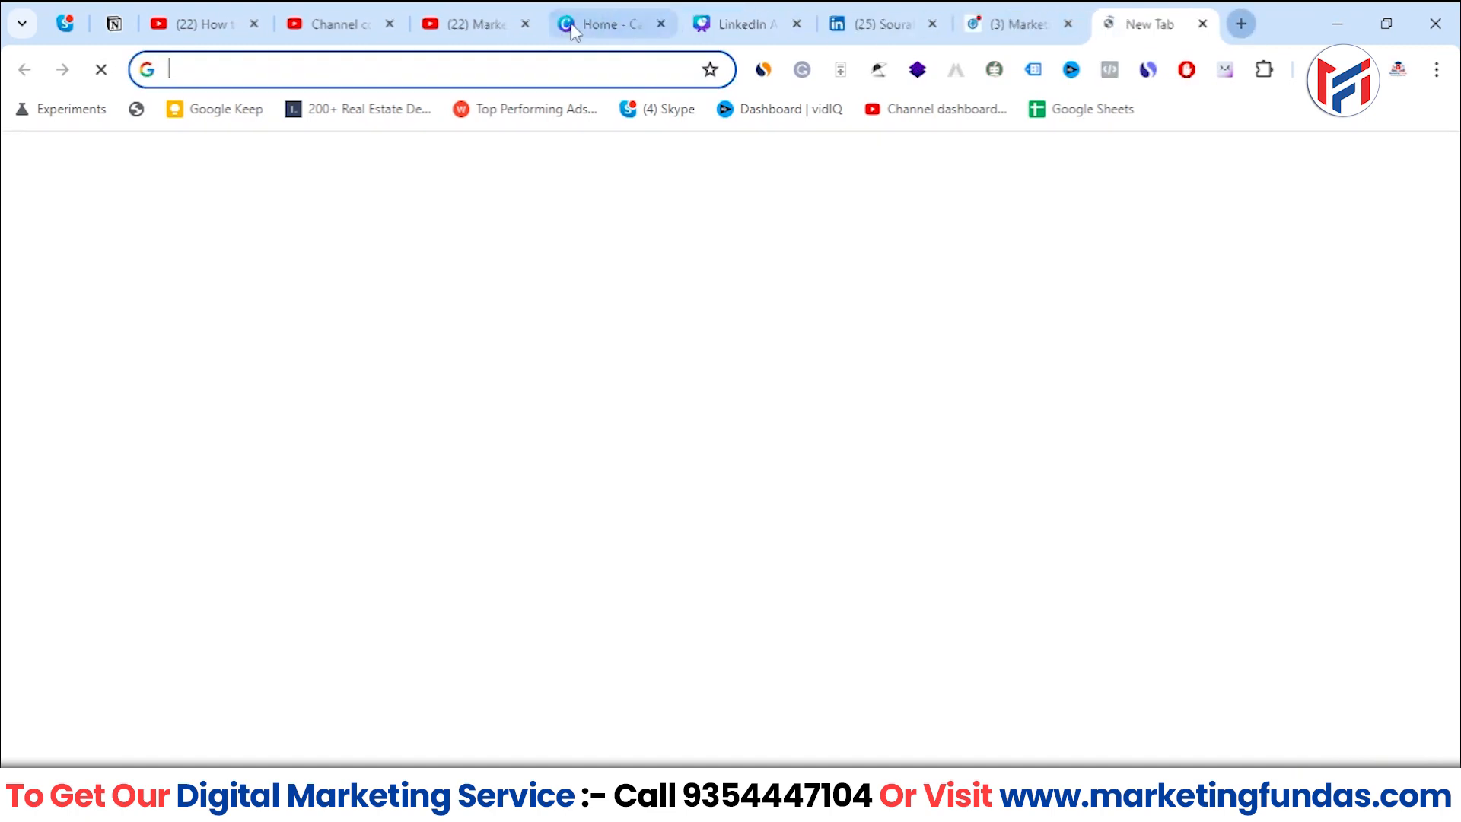
{"action": "left_click", "coordinate": [503, 71]}
{"action": "type", "text": "marketingfundas.com"}
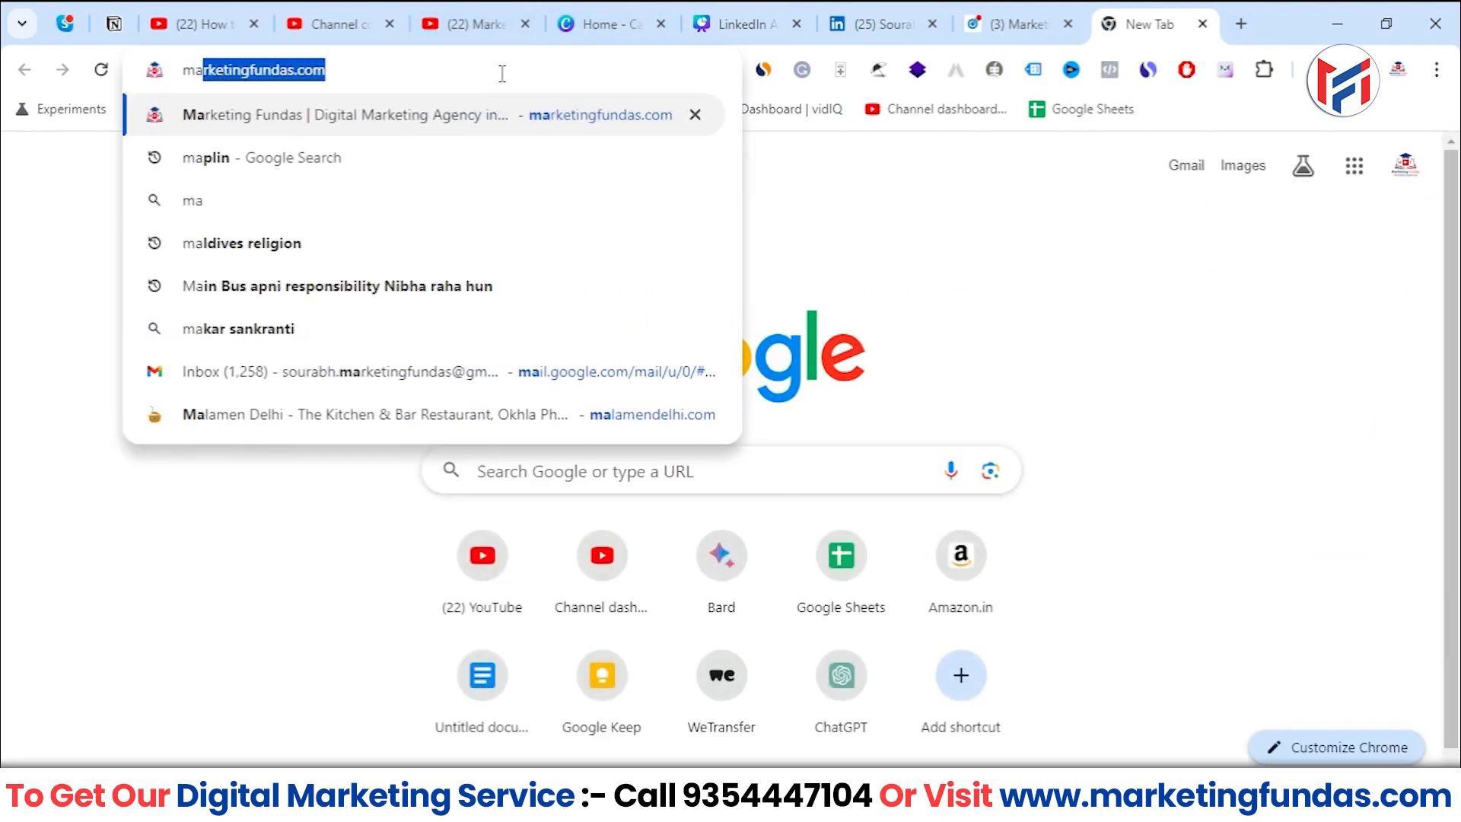
{"action": "key", "text": "Return"}
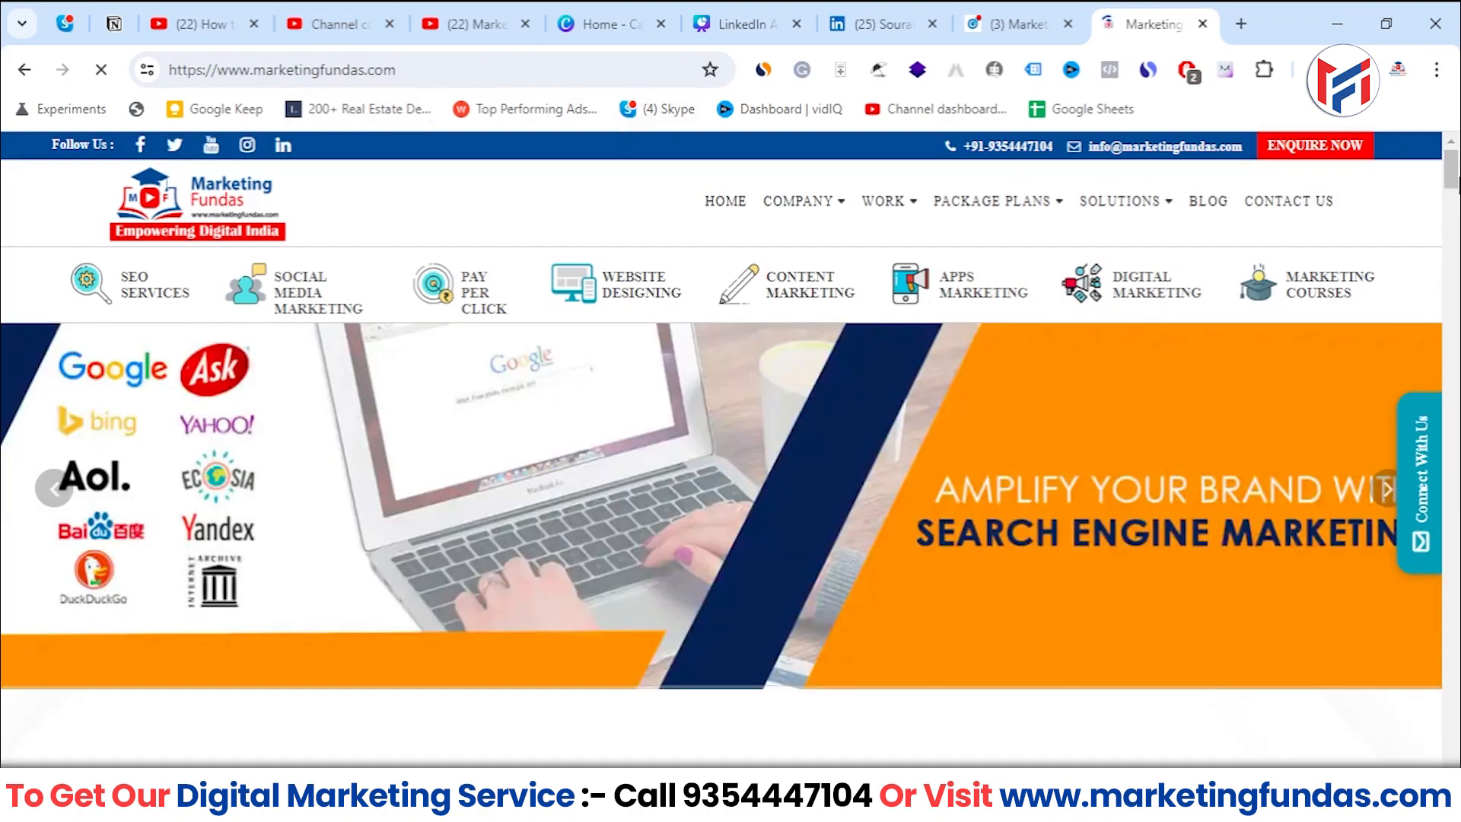
{"action": "left_click_drag", "start_coordinate": [1452, 175], "coordinate": [1457, 723]}
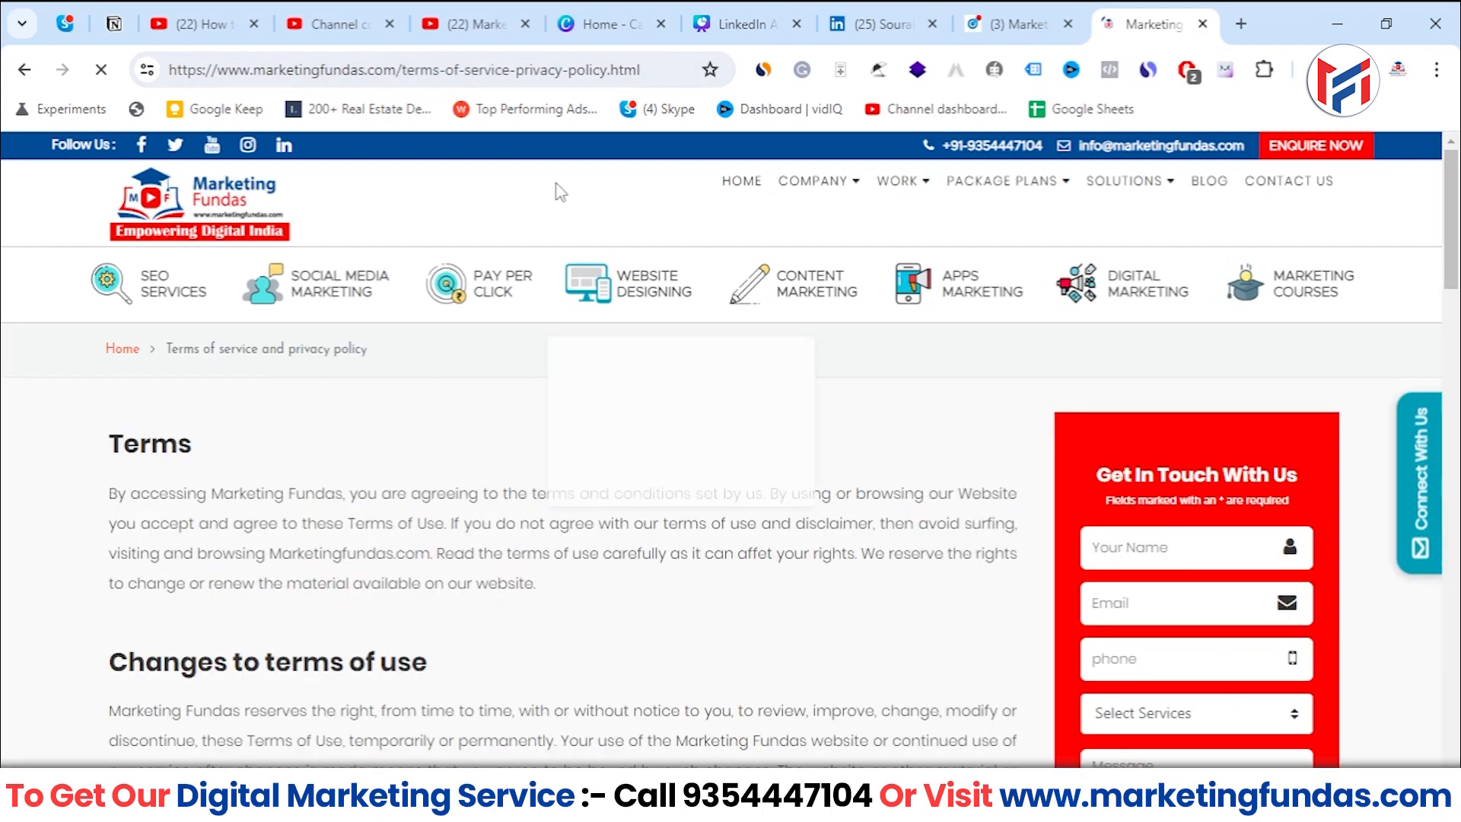
{"action": "left_click", "coordinate": [514, 67]}
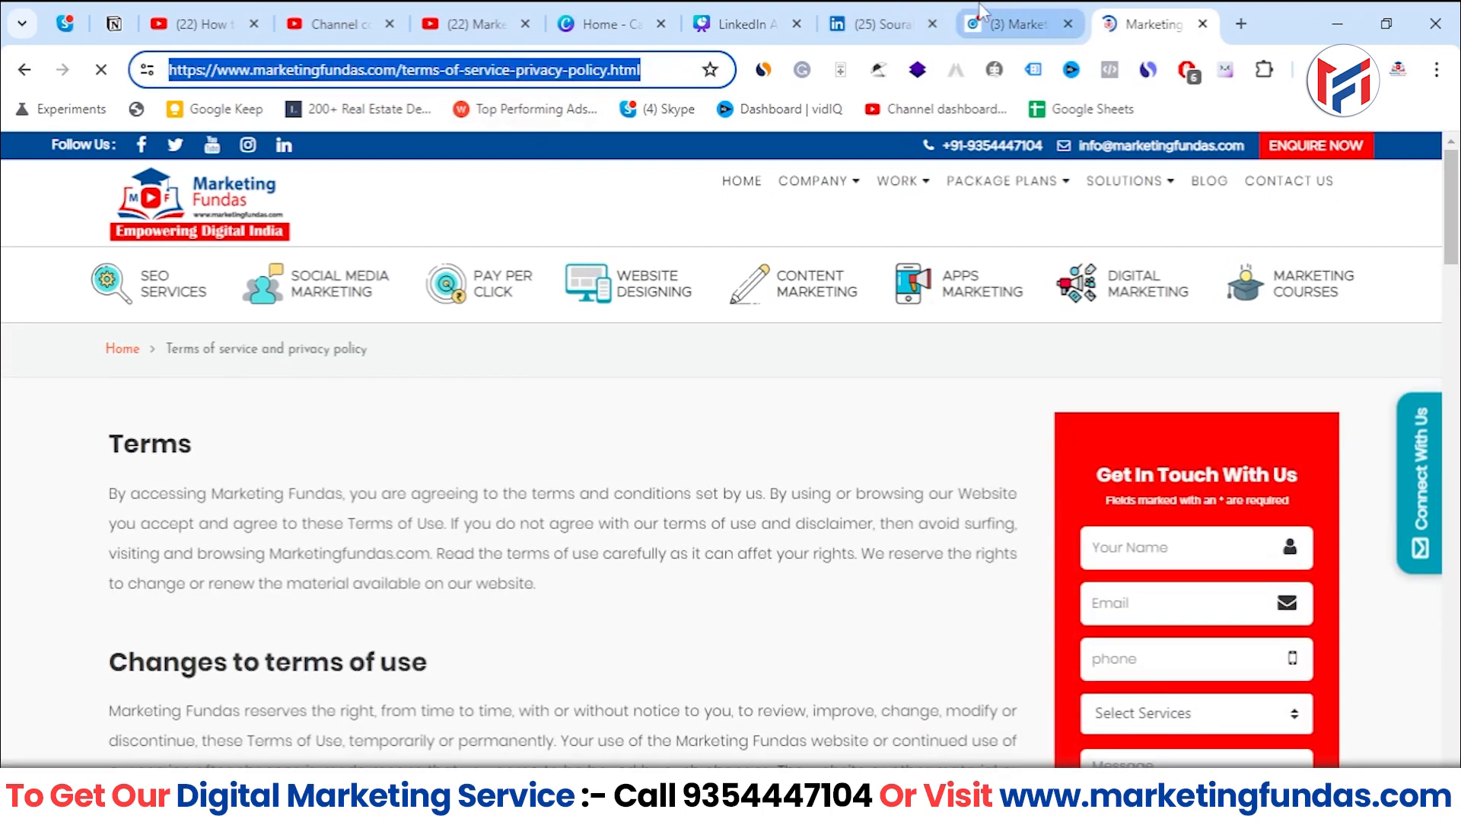
- Return to Campaign Manager and review the optional privacy policy text field and the privacy policy link and contact fields in the form preview
{"action": "left_click", "coordinate": [1016, 23]}
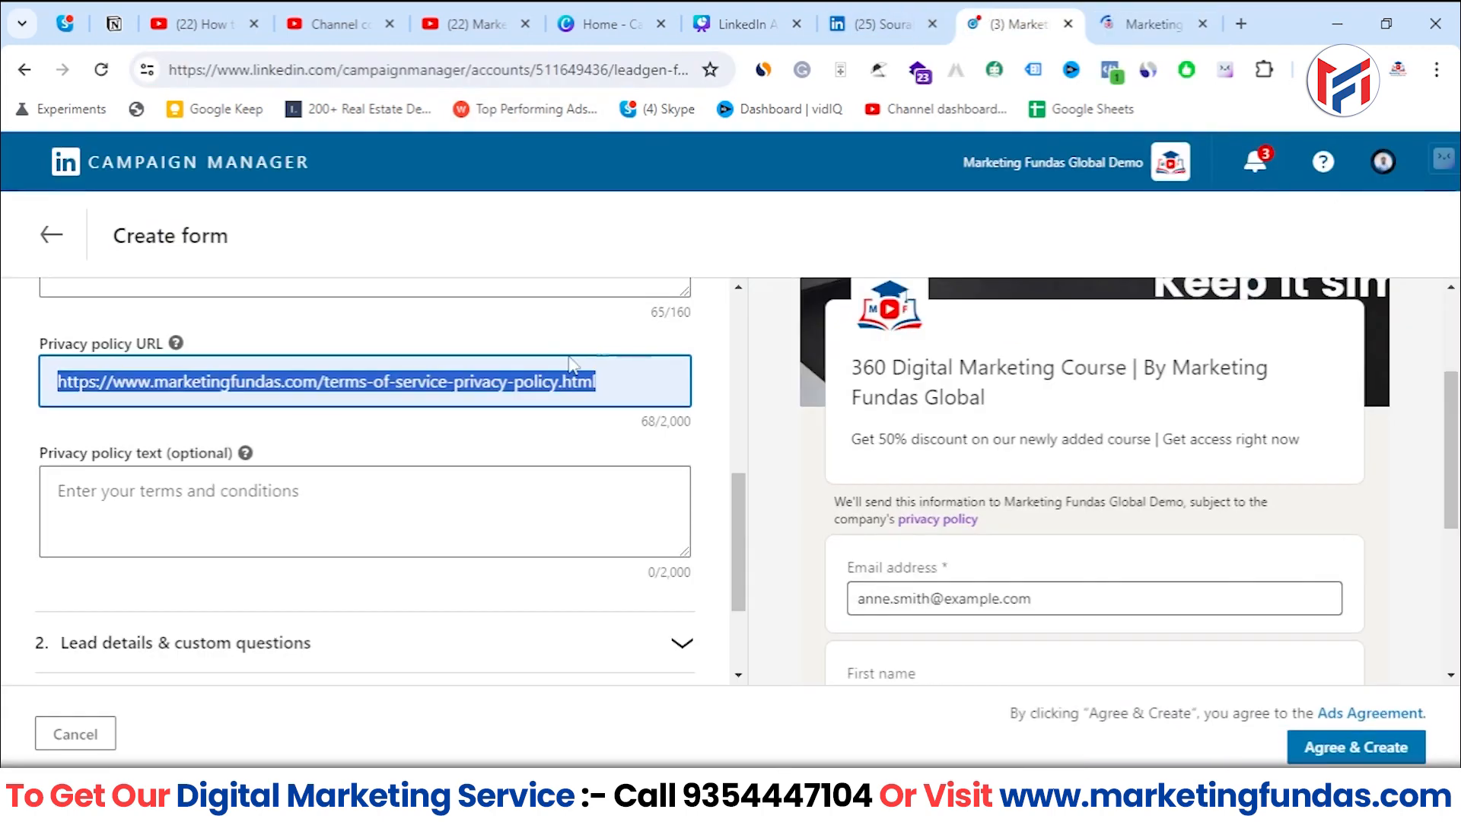
{"action": "left_click", "coordinate": [609, 453]}
{"action": "scroll", "coordinate": [198, 487], "scroll_direction": "down", "scroll_amount": 2}
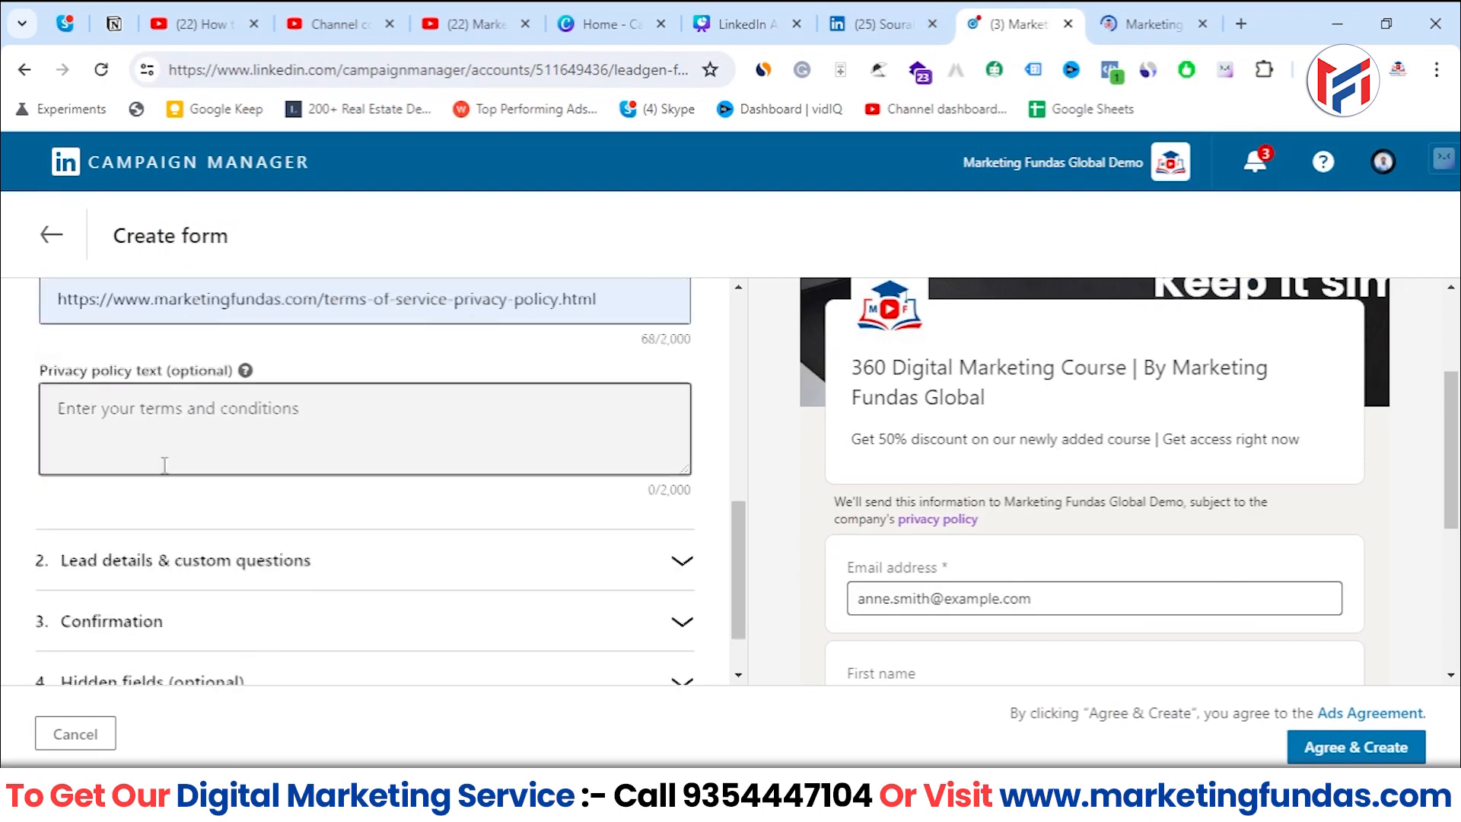
{"action": "scroll", "coordinate": [538, 570], "scroll_direction": "up", "scroll_amount": 2}
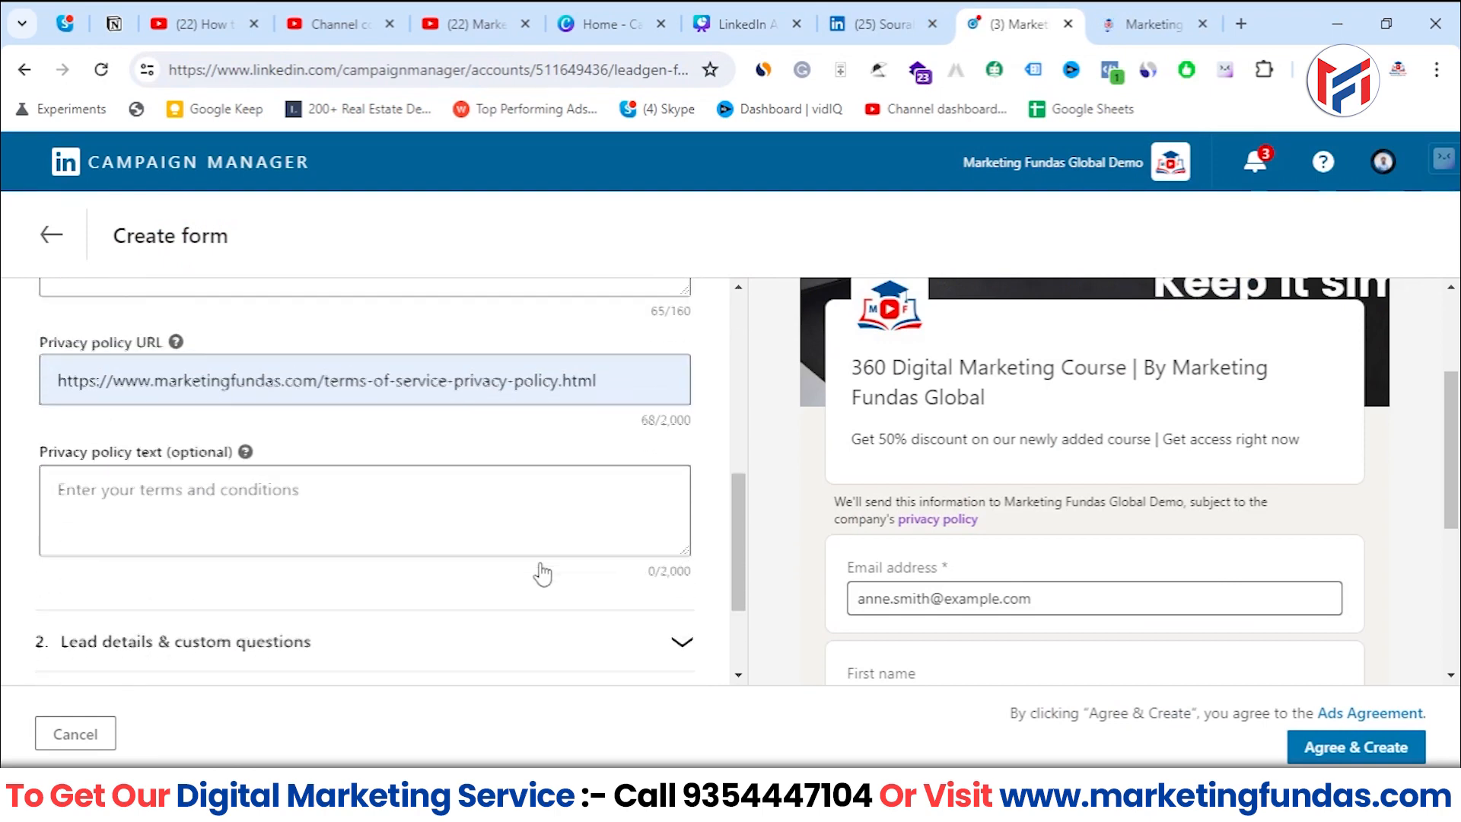
{"action": "scroll", "coordinate": [538, 571], "scroll_direction": "down", "scroll_amount": 2}
{"action": "scroll", "coordinate": [1438, 415], "scroll_direction": "down", "scroll_amount": 2}
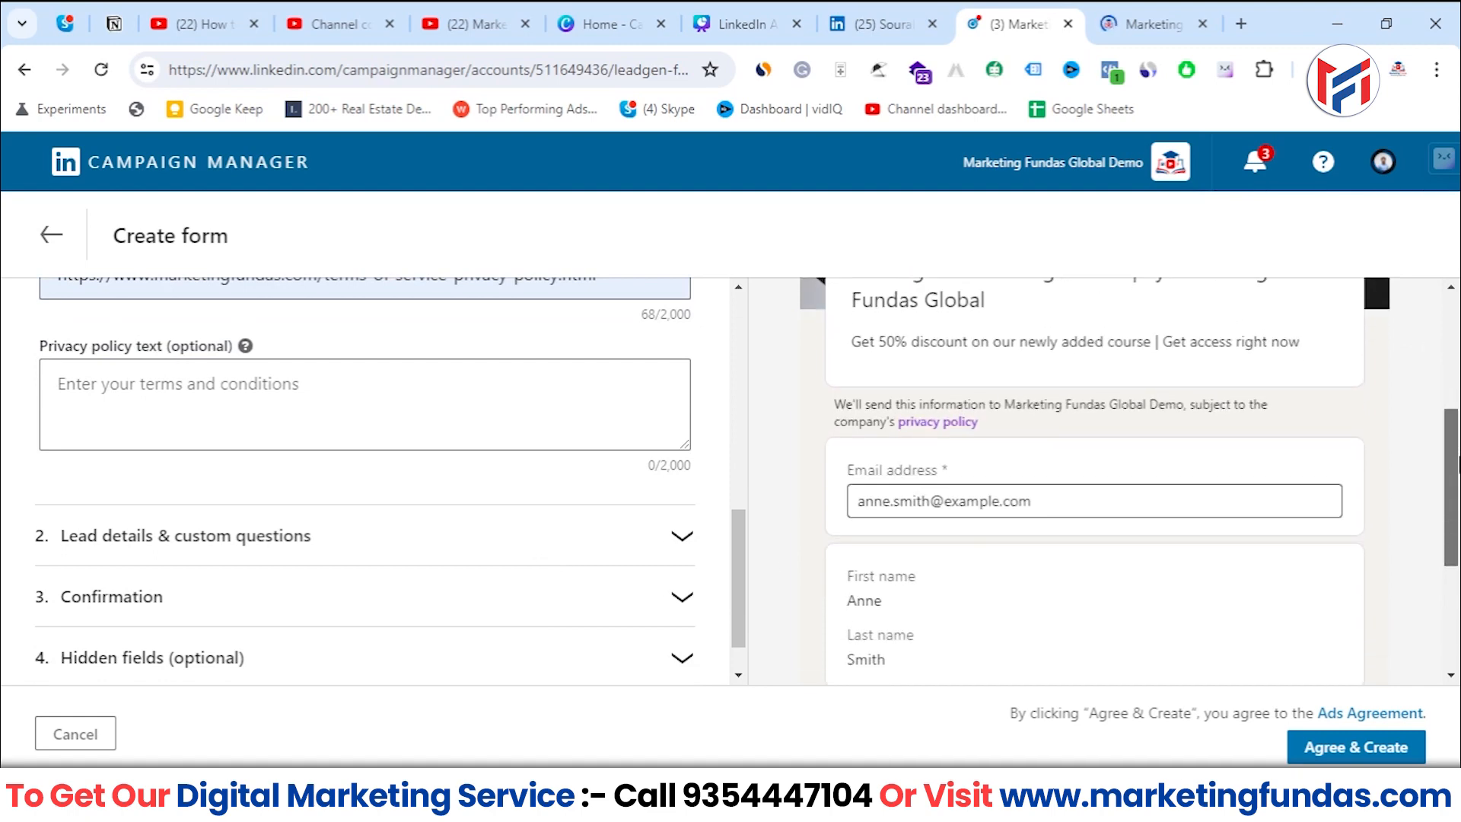
{"action": "scroll", "coordinate": [1144, 358], "scroll_direction": "up", "scroll_amount": 2}
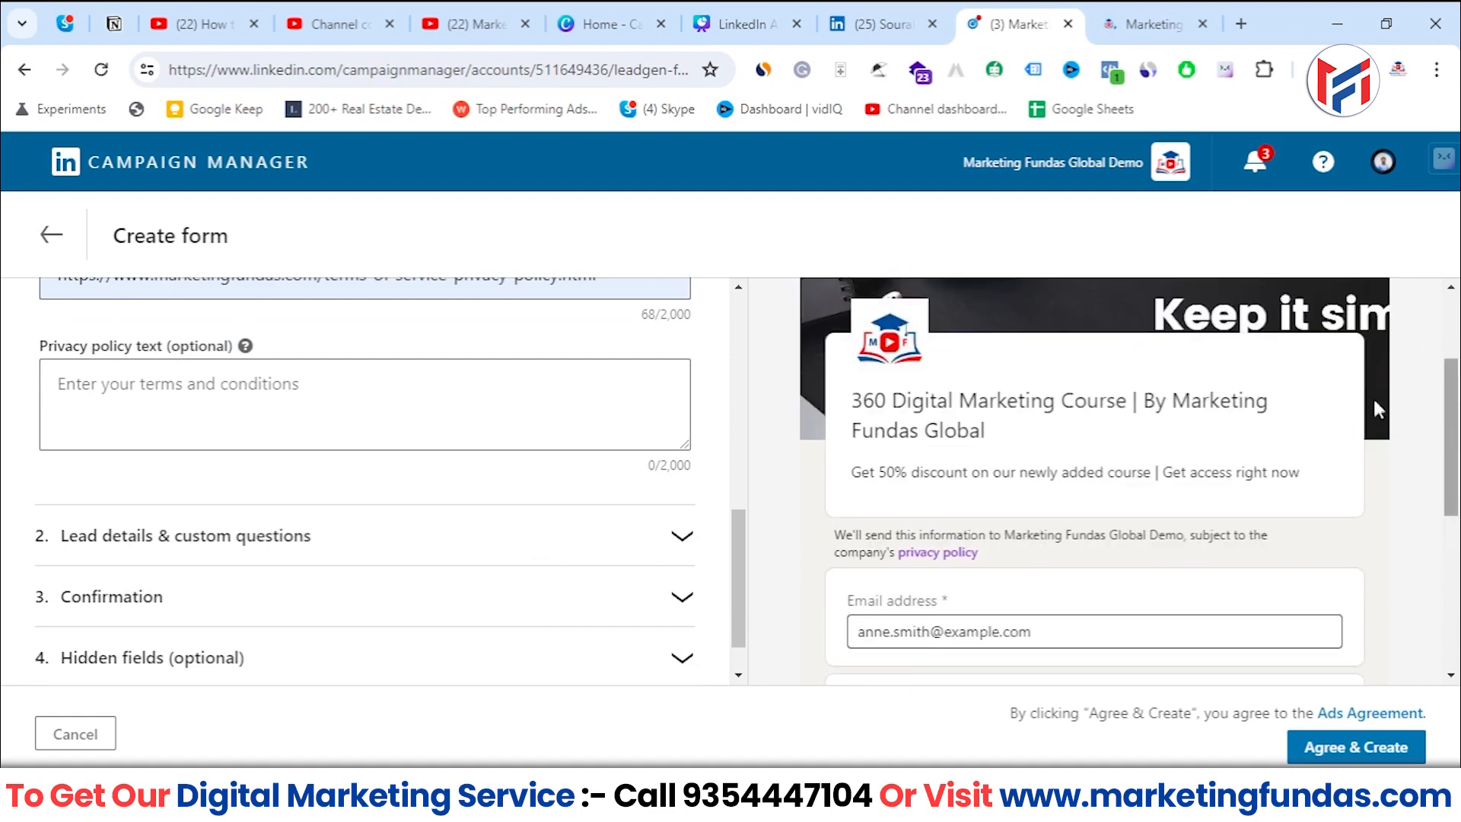
{"action": "left_click_drag", "start_coordinate": [1452, 407], "coordinate": [1452, 420]}
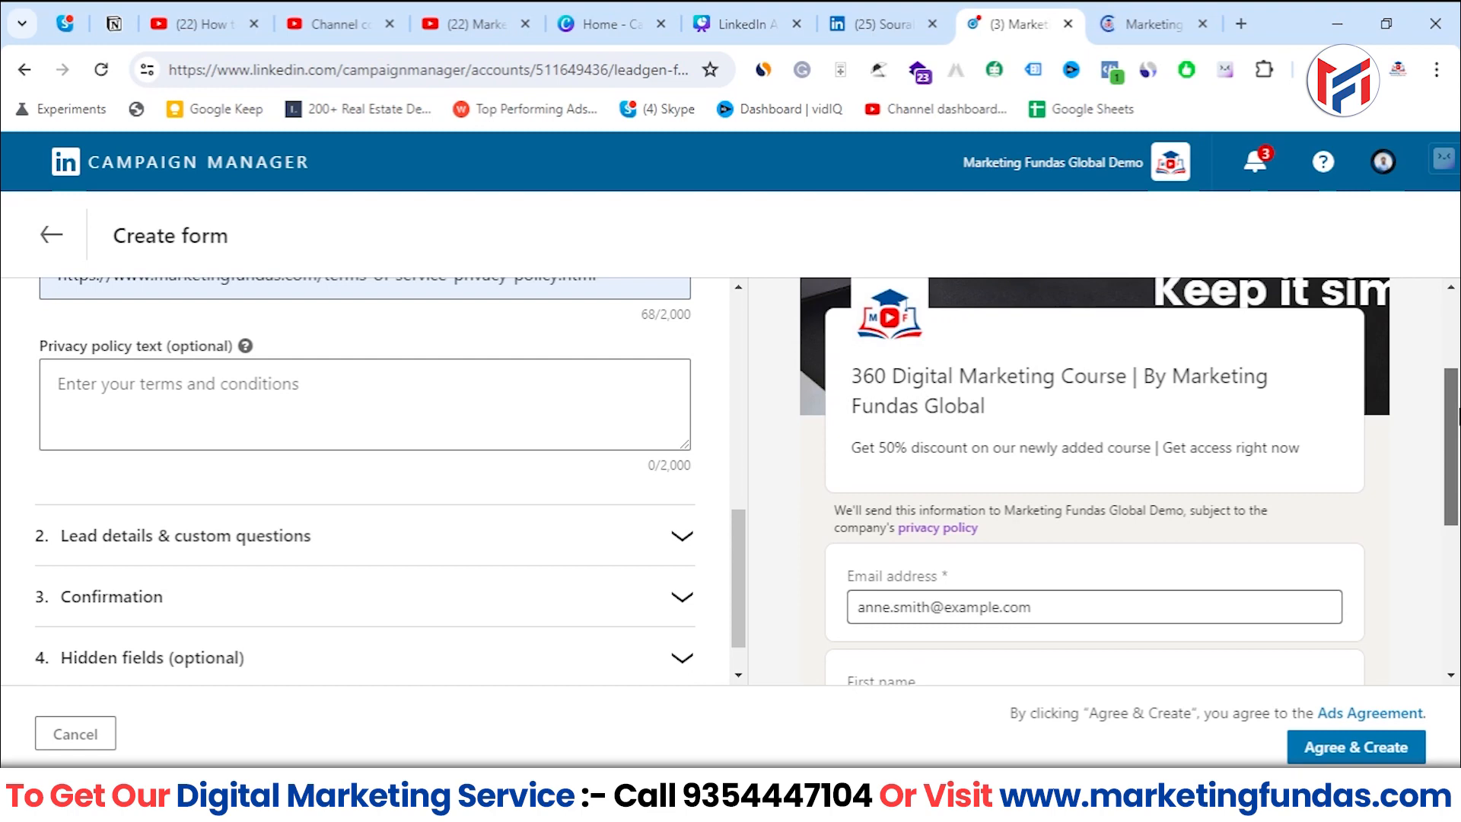
{"action": "scroll", "coordinate": [721, 477], "scroll_direction": "up", "scroll_amount": 1}
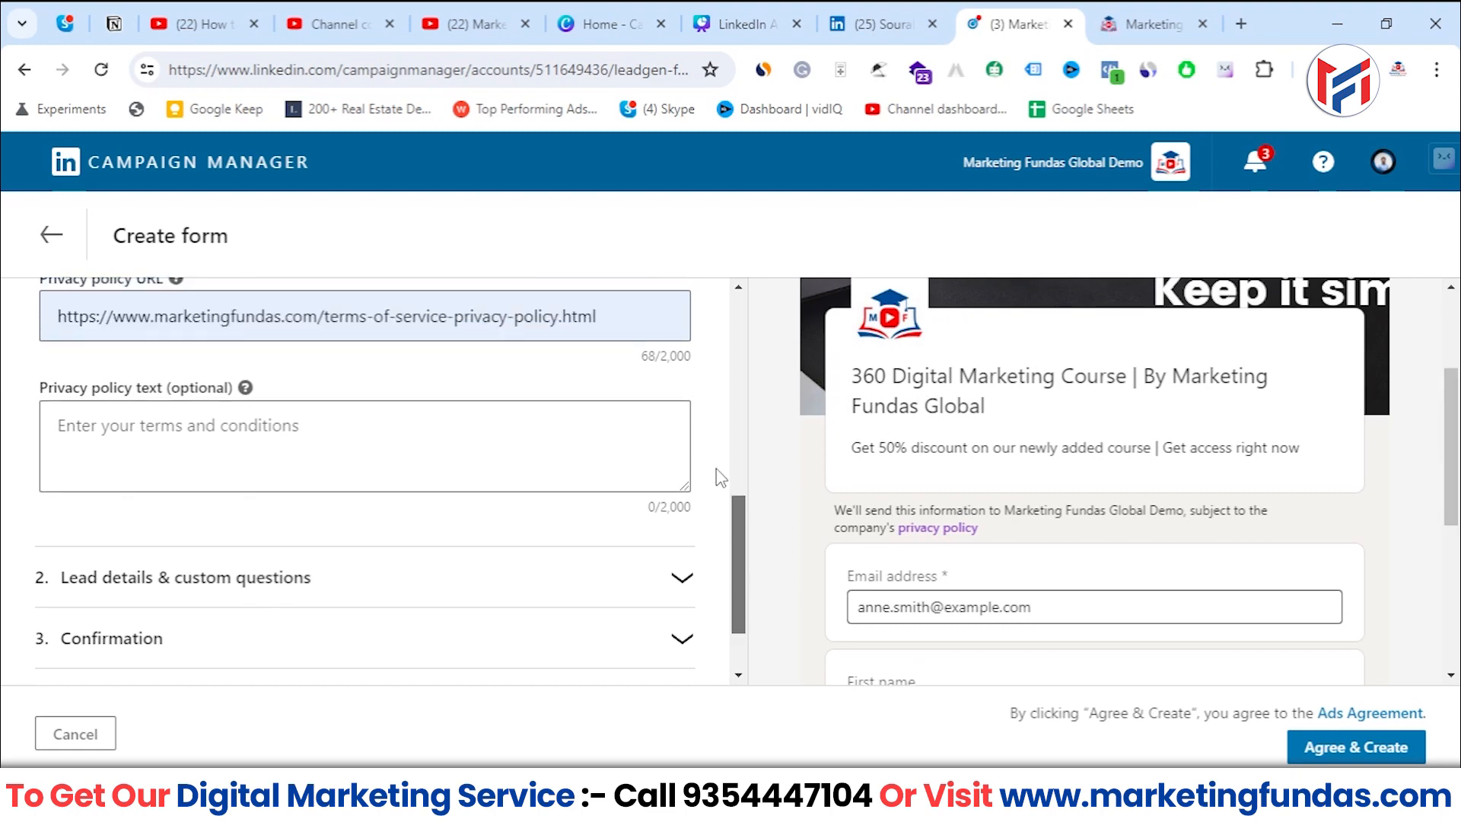
{"action": "scroll", "coordinate": [1084, 560], "scroll_direction": "down", "scroll_amount": 3}
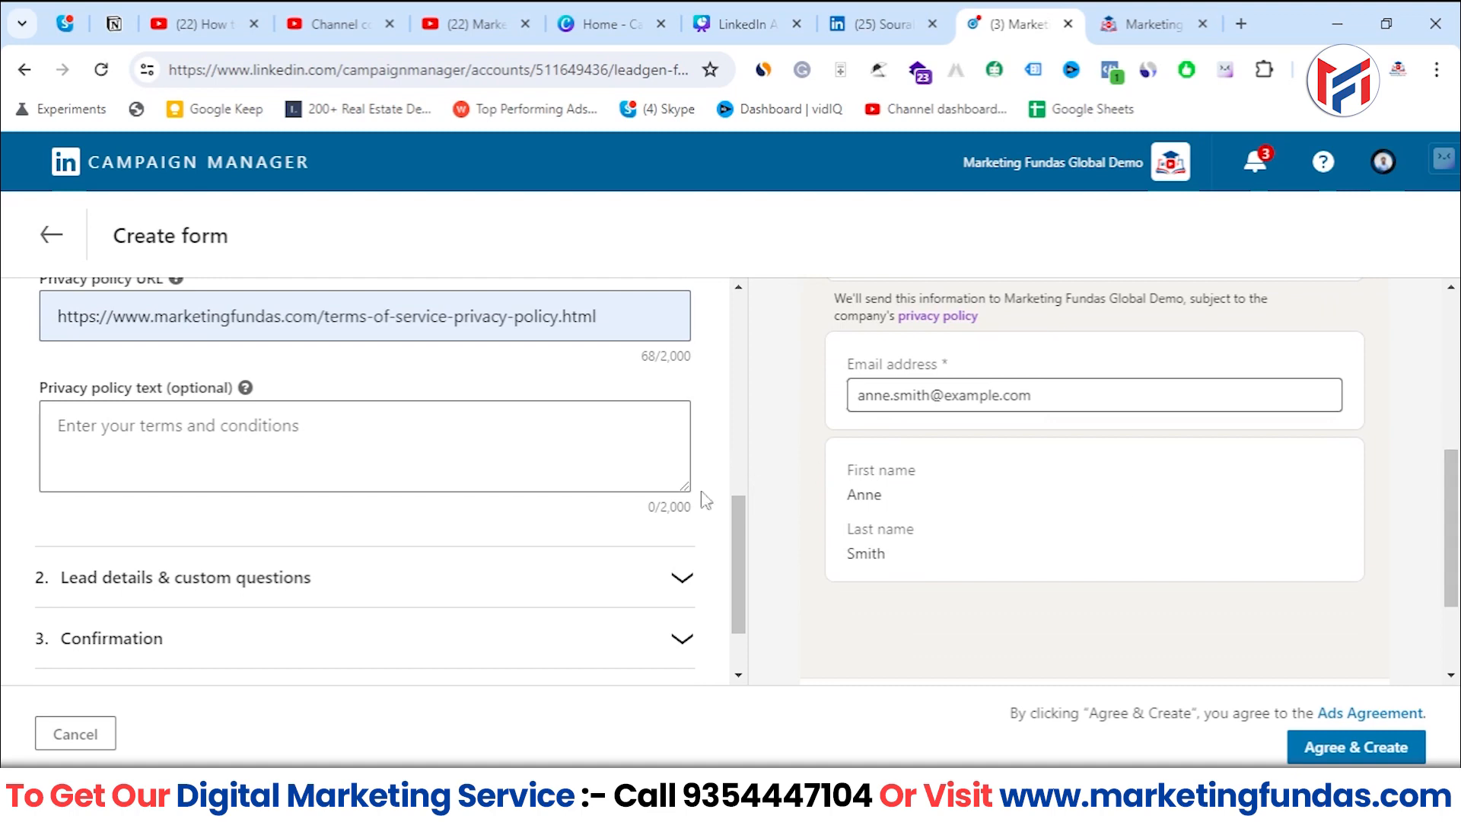
{"action": "scroll", "coordinate": [698, 521], "scroll_direction": "down", "scroll_amount": 1}
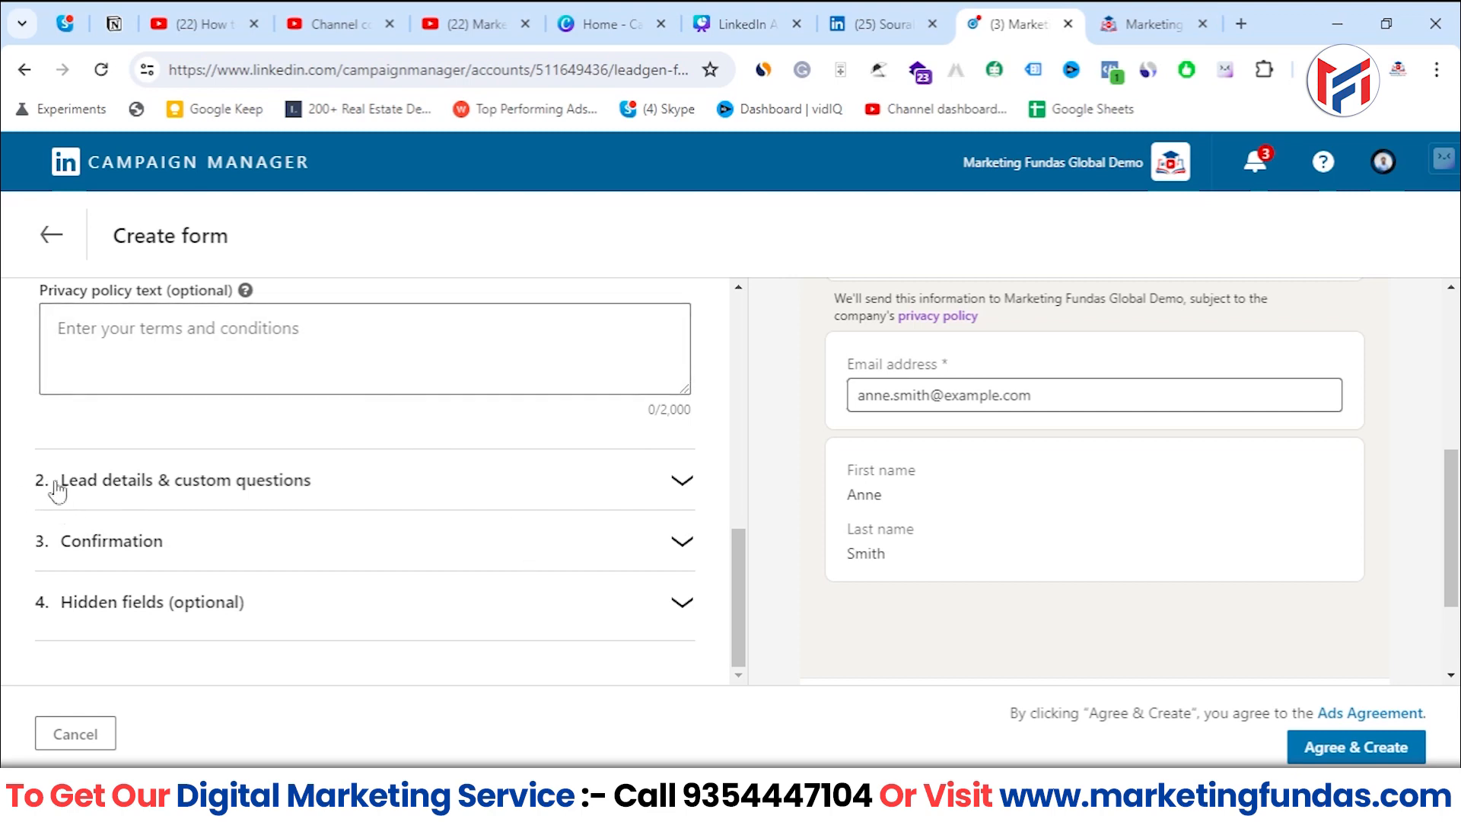
- Expand the lead details and custom questions section and remove Last name from the profile information
{"action": "left_click", "coordinate": [679, 485]}
{"action": "scroll", "coordinate": [675, 491], "scroll_direction": "up", "scroll_amount": 3}
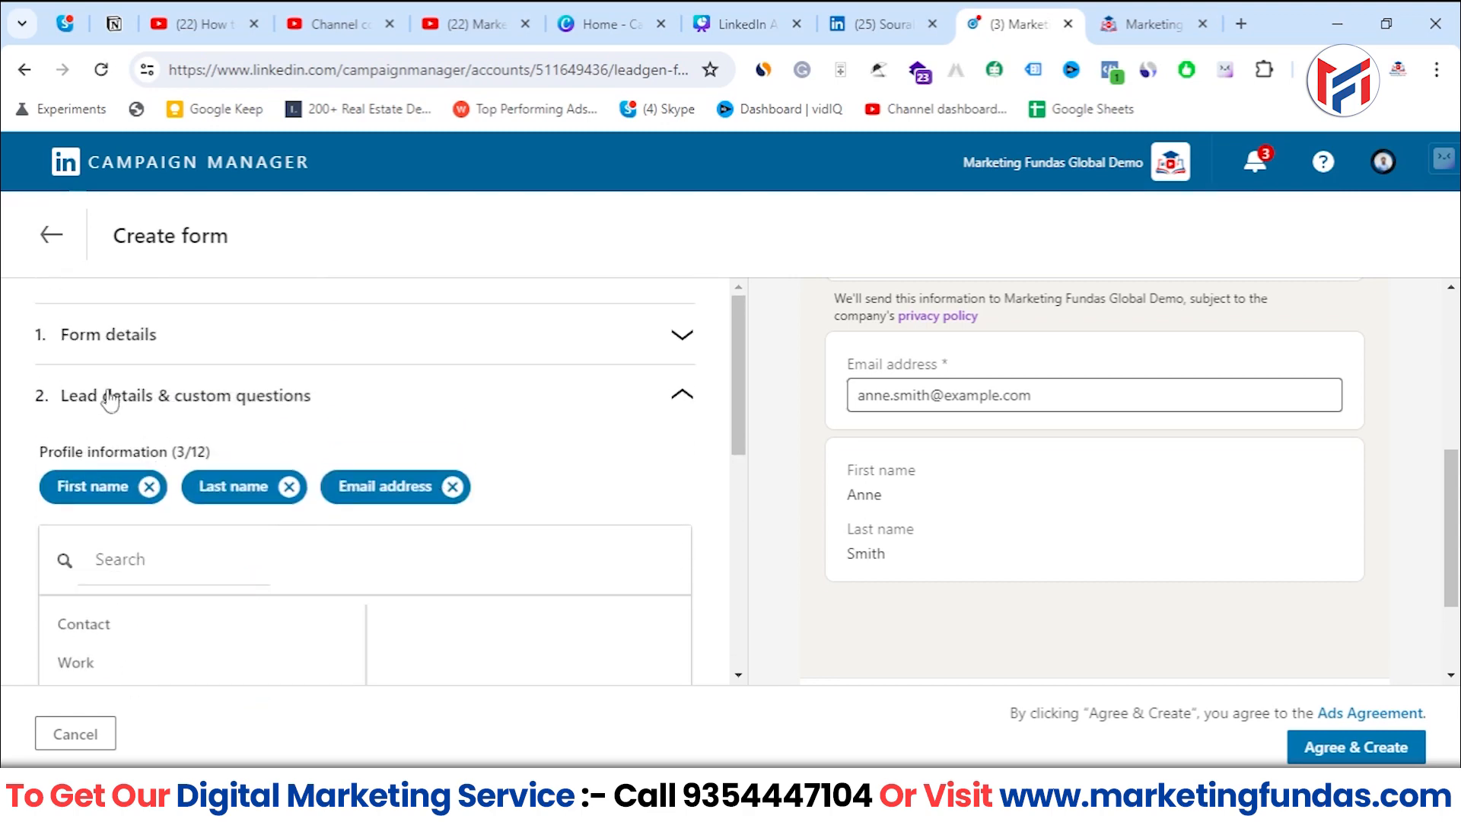
{"action": "left_click_drag", "start_coordinate": [33, 457], "coordinate": [235, 457]}
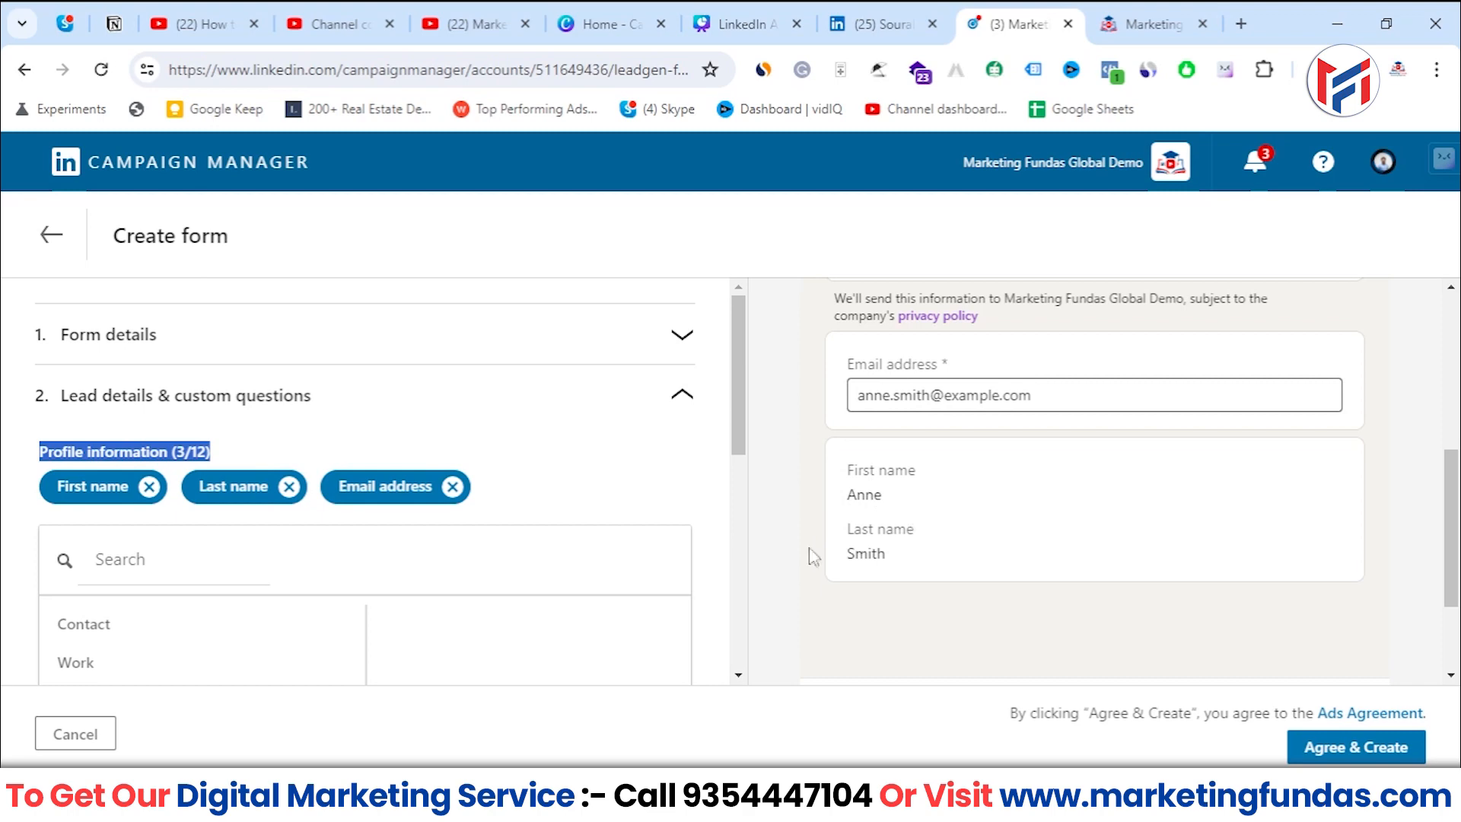
{"action": "left_click", "coordinate": [288, 486]}
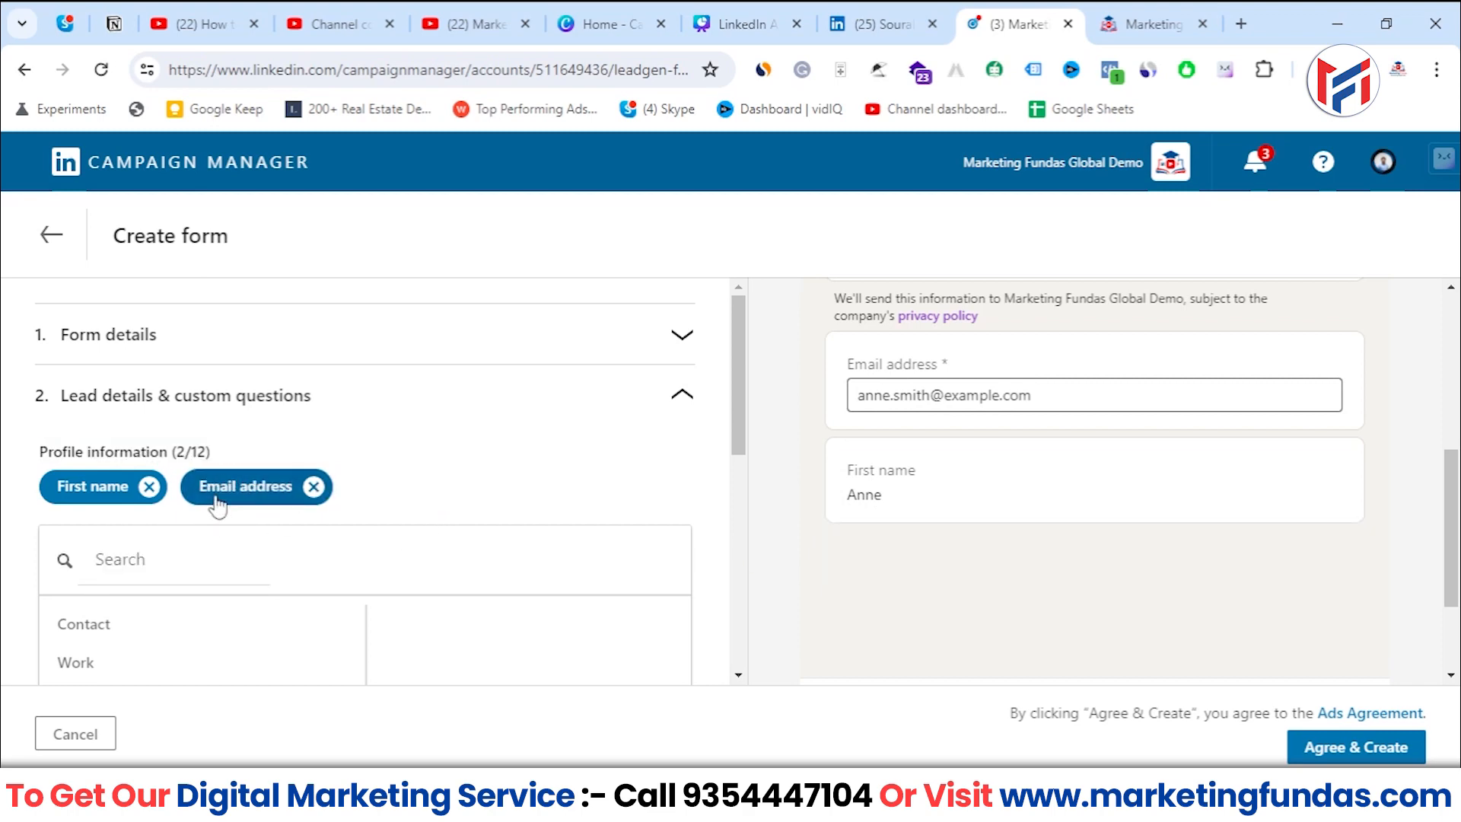
- Look through the Contact, Work, Company, Education and Demographic profile fields and add Phone number from the Contact category
{"action": "scroll", "coordinate": [318, 563], "scroll_direction": "down", "scroll_amount": 3}
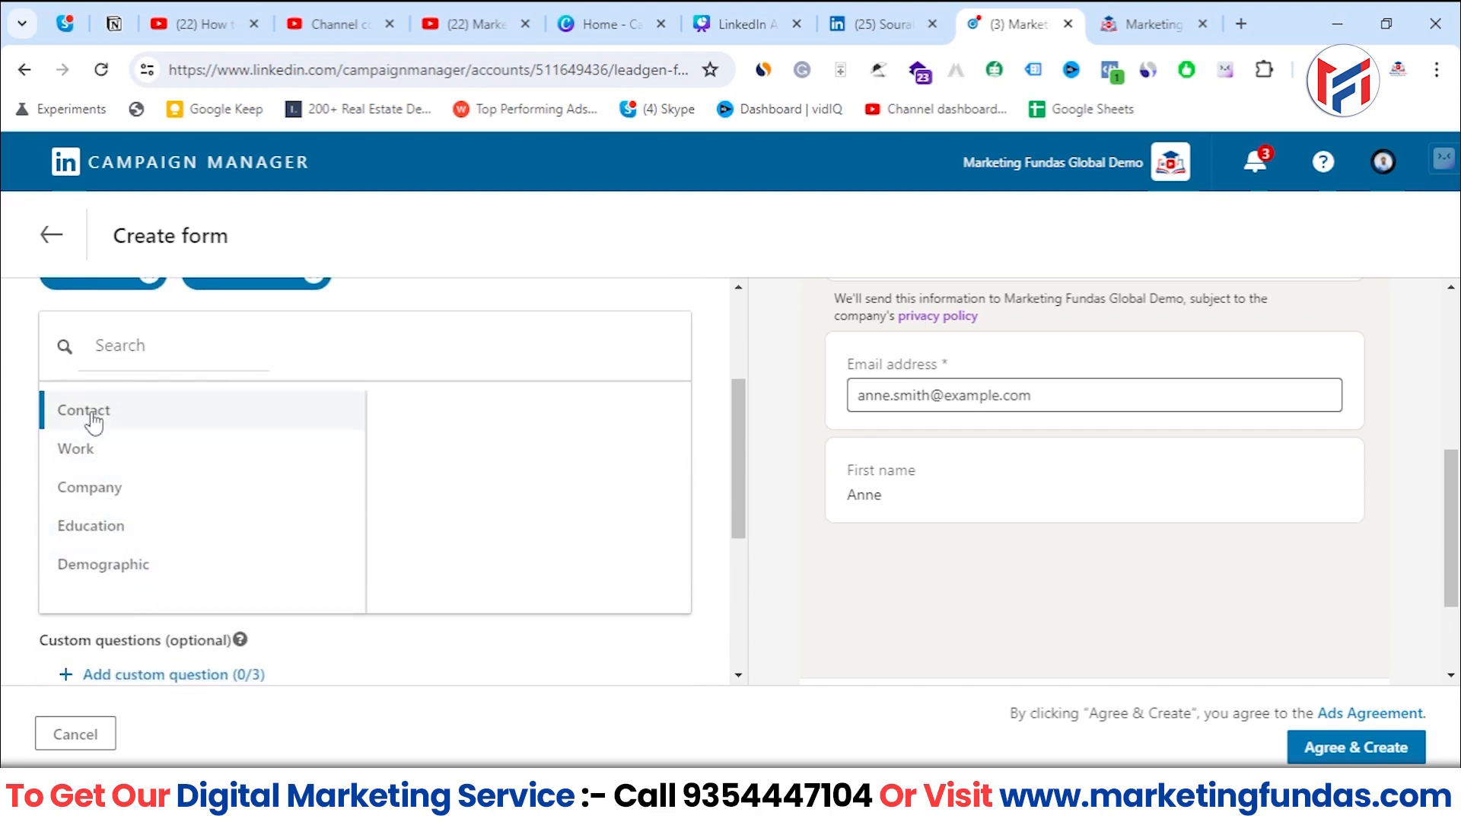
{"action": "left_click", "coordinate": [150, 423]}
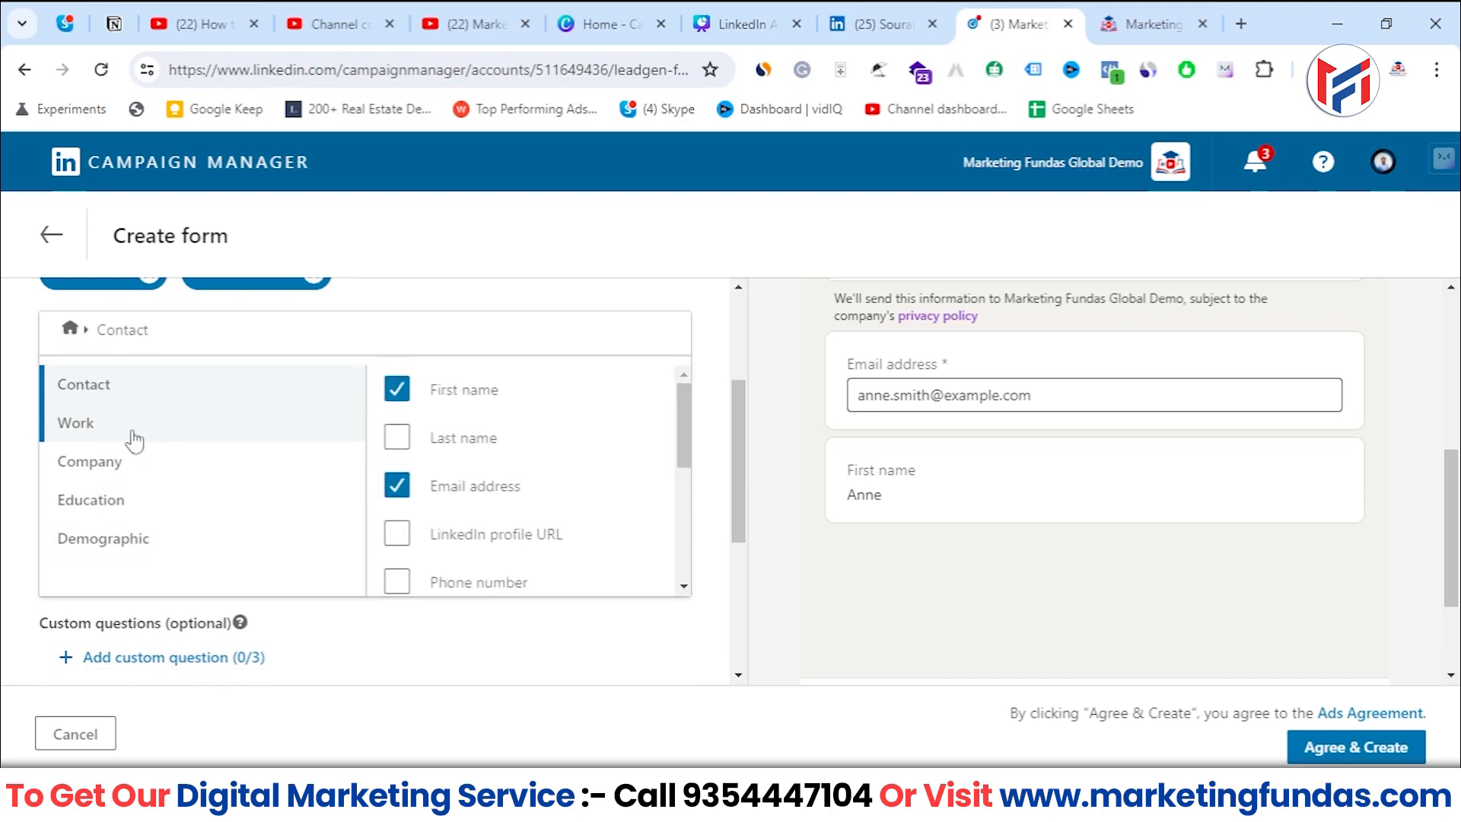
{"action": "left_click", "coordinate": [123, 435]}
{"action": "left_click", "coordinate": [114, 459]}
{"action": "left_click", "coordinate": [110, 499]}
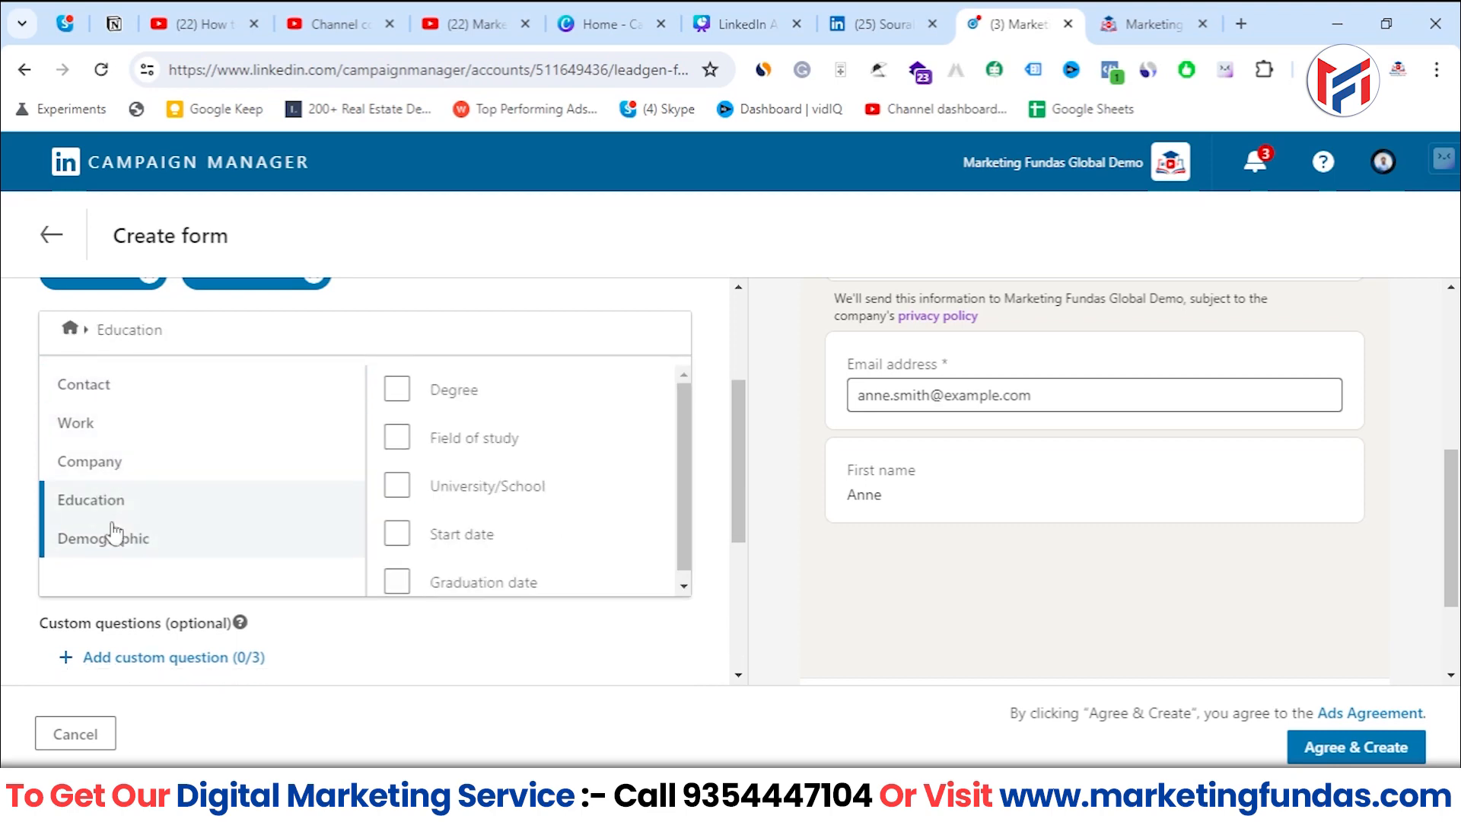
{"action": "left_click", "coordinate": [128, 527]}
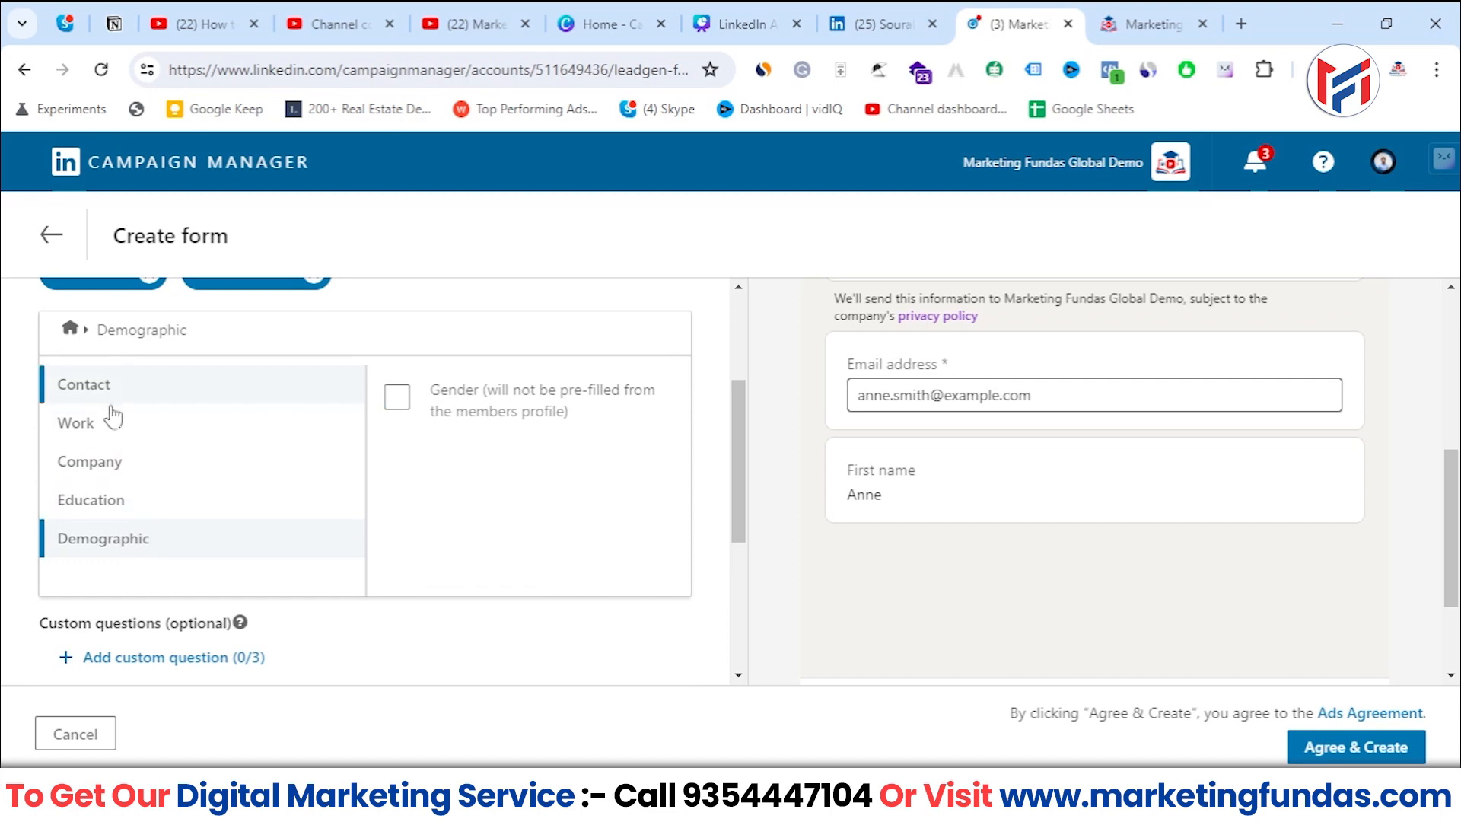
{"action": "left_click", "coordinate": [133, 390]}
{"action": "scroll", "coordinate": [533, 471], "scroll_direction": "down", "scroll_amount": 3}
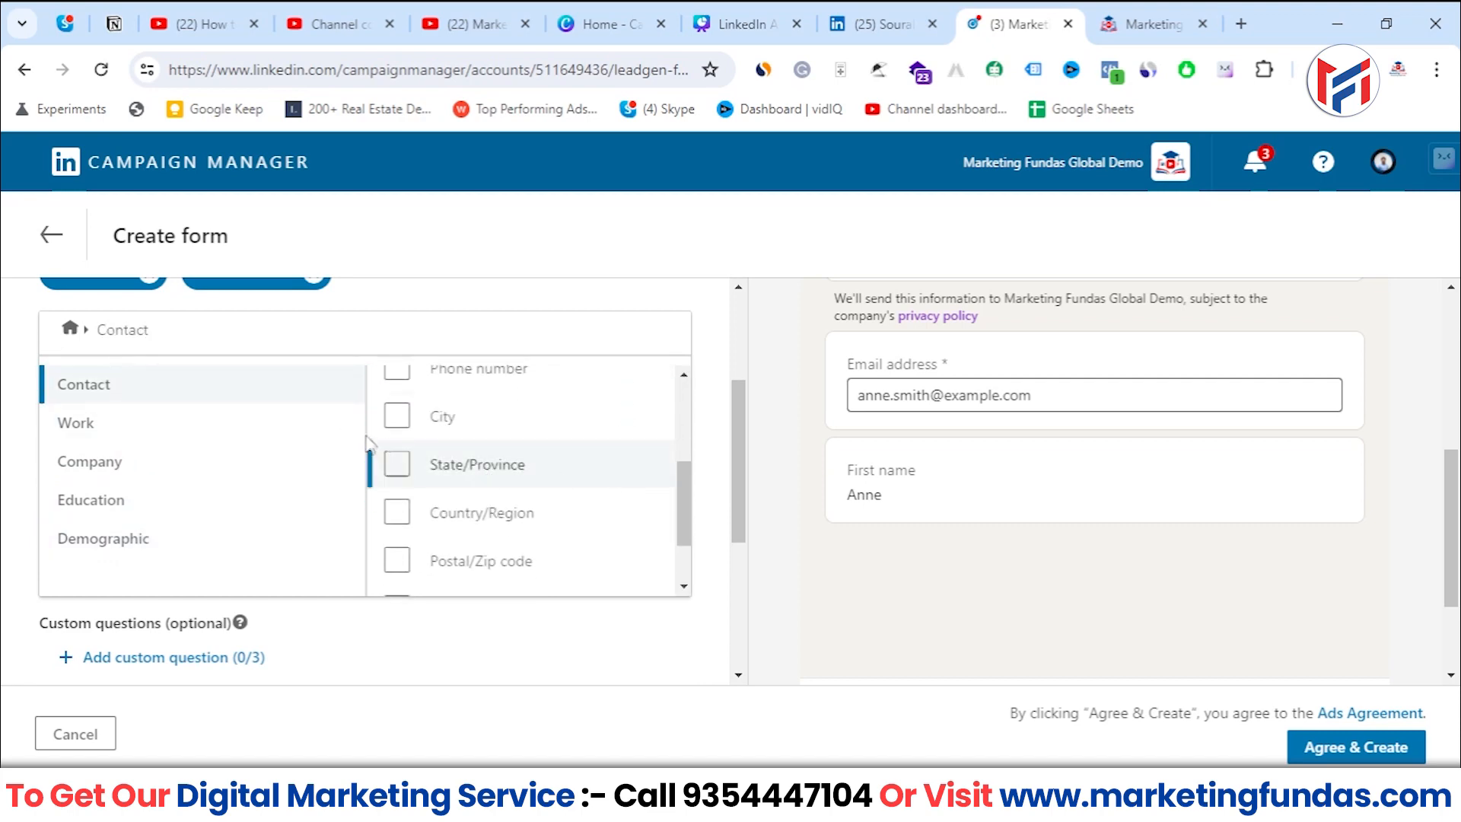
{"action": "left_click", "coordinate": [403, 378]}
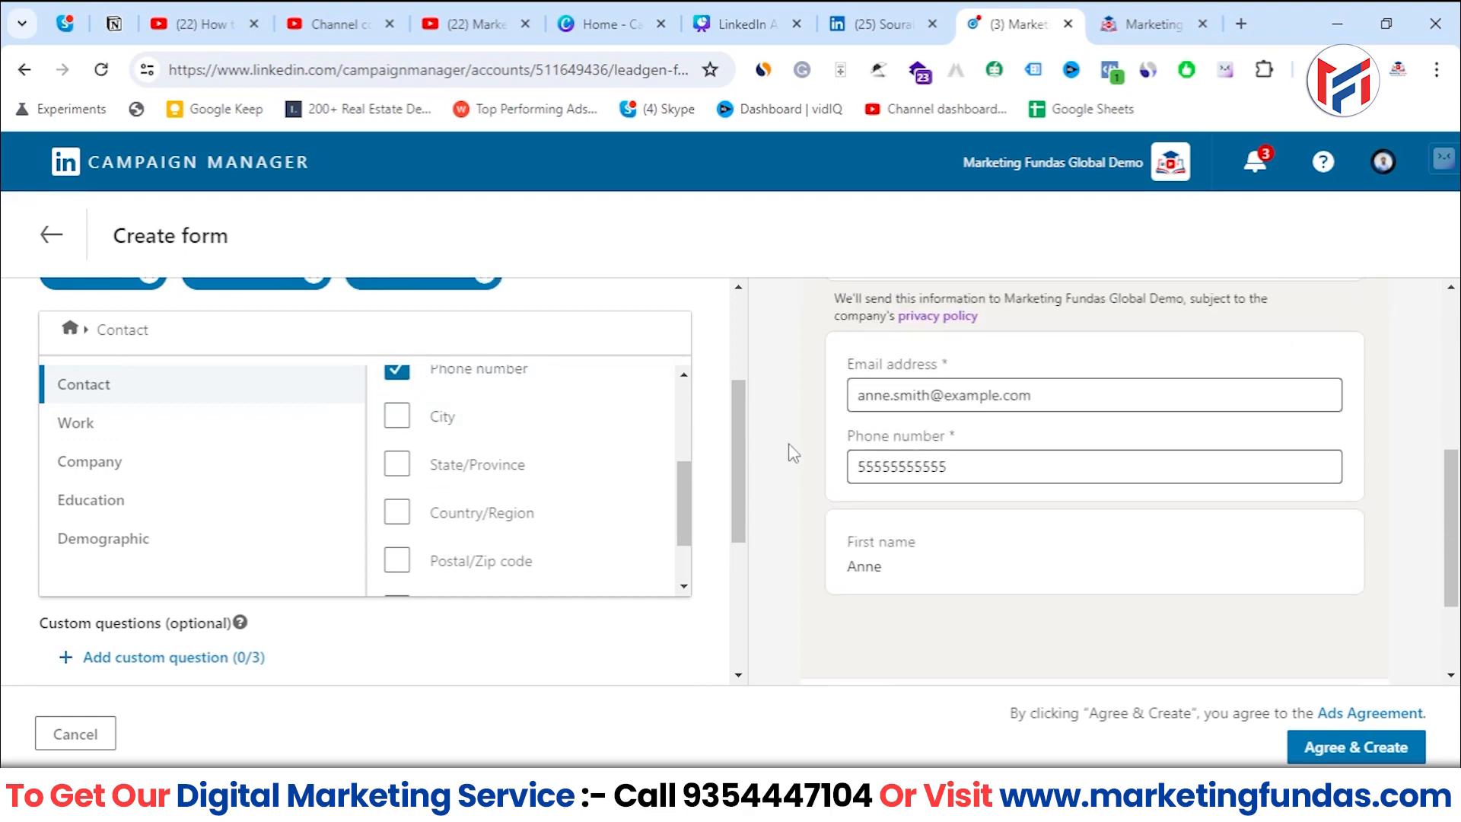
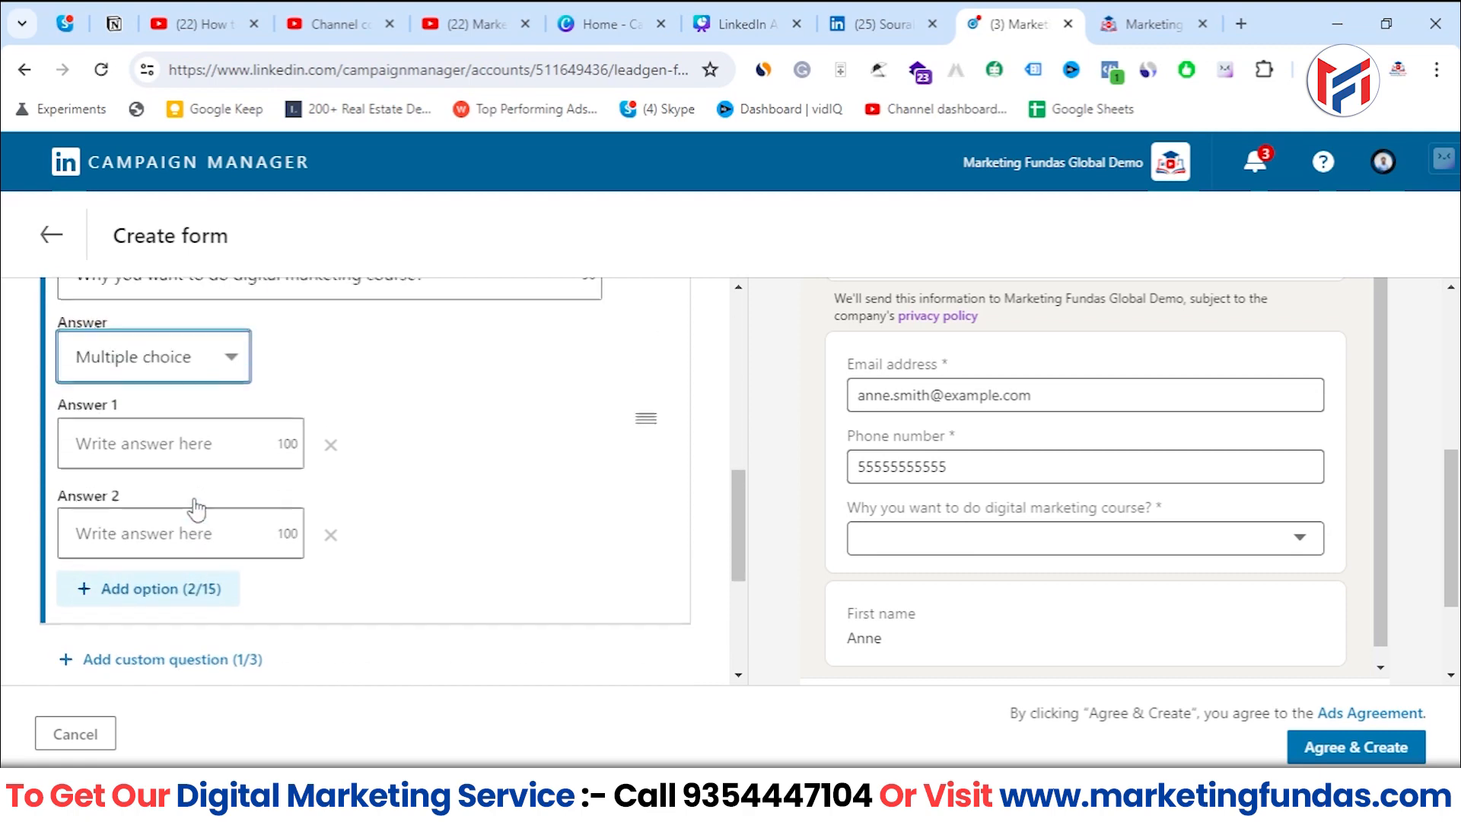
- Change the answer type of the digital marketing course question to Single line input and check its field in the form preview
{"action": "left_click", "coordinate": [221, 359]}
{"action": "left_click", "coordinate": [182, 391]}
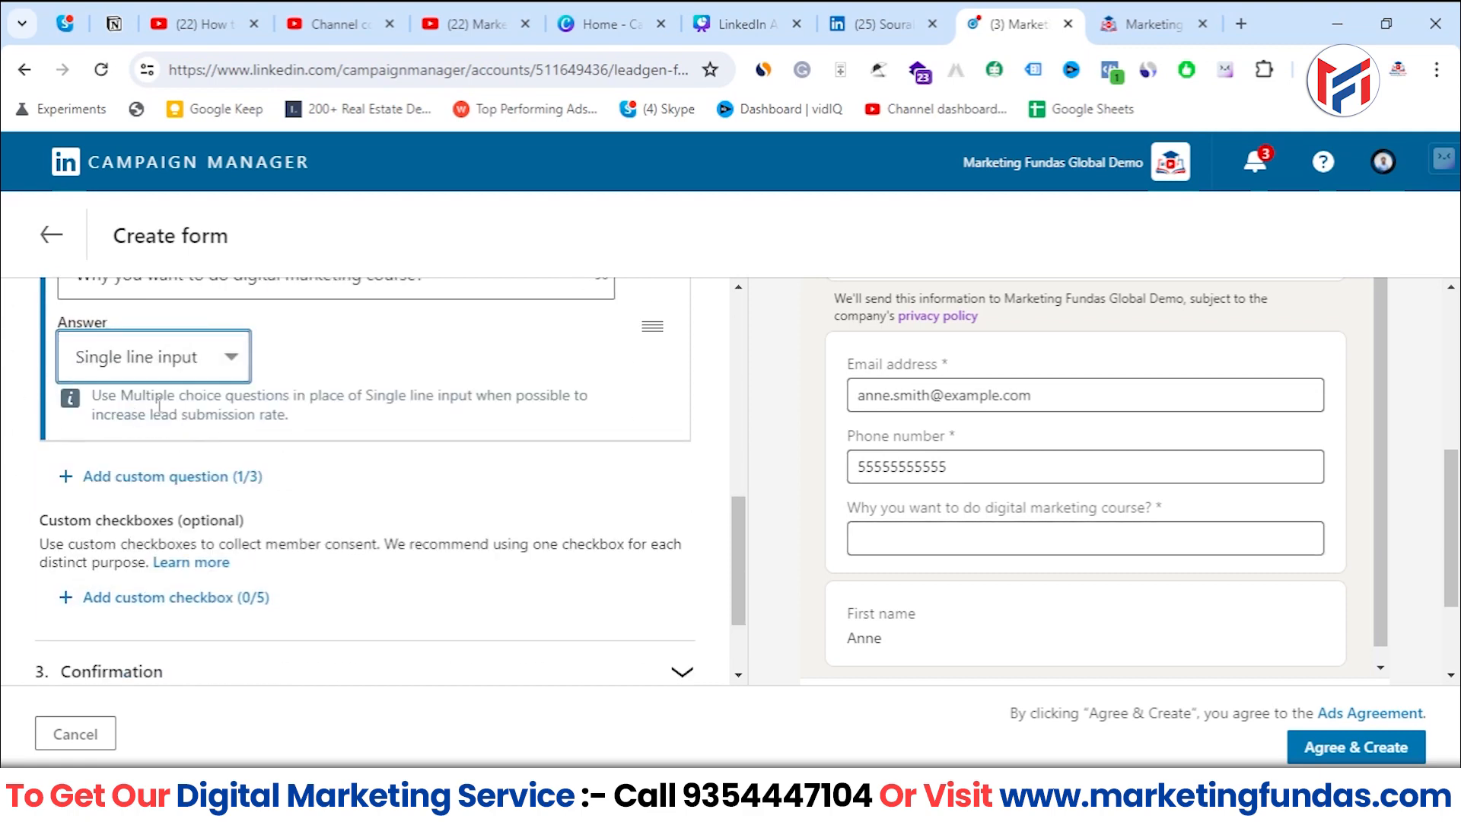
{"action": "left_click", "coordinate": [913, 530]}
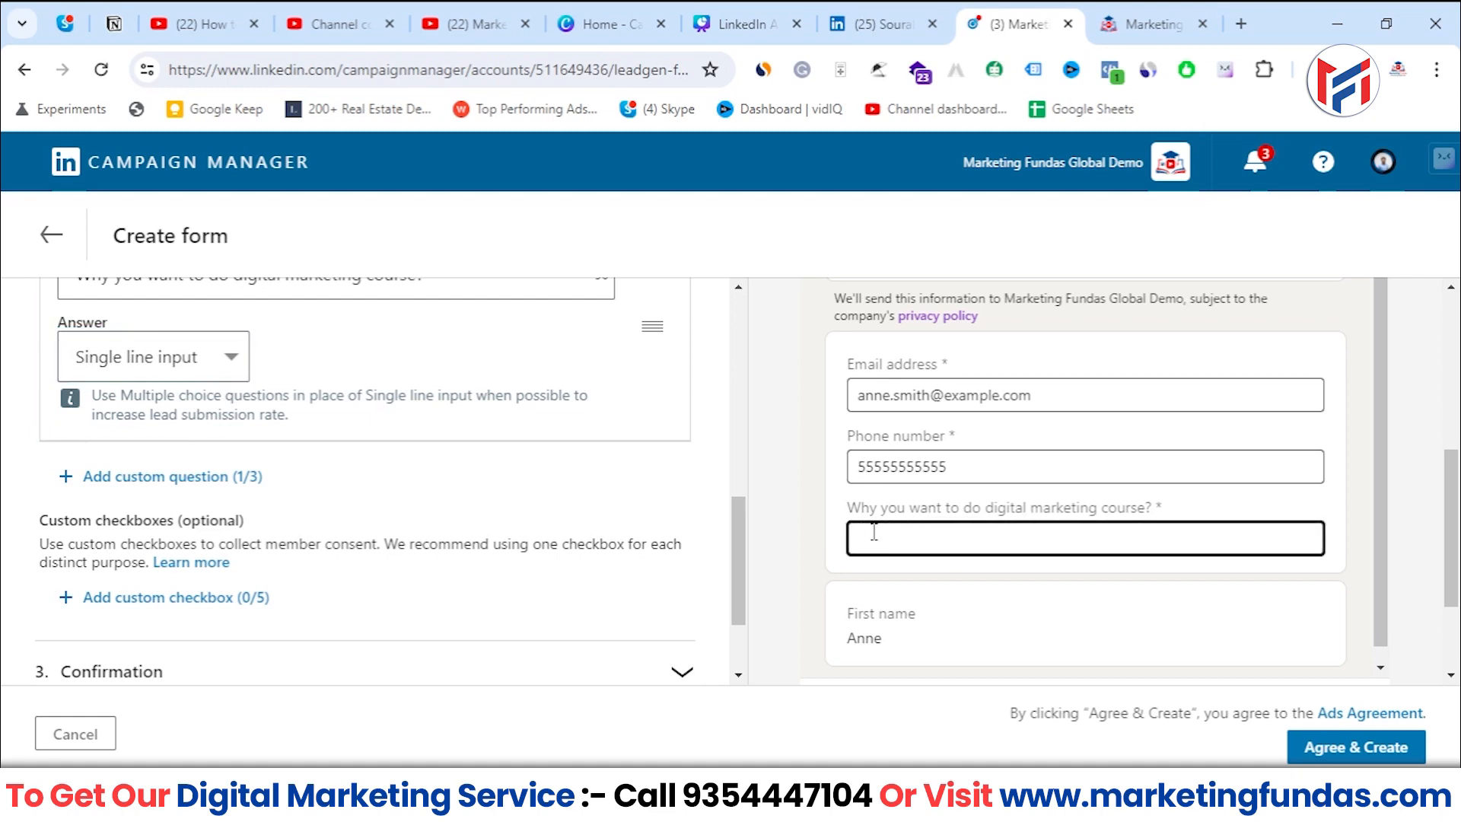
{"action": "scroll", "coordinate": [875, 532], "scroll_direction": "up", "scroll_amount": 1}
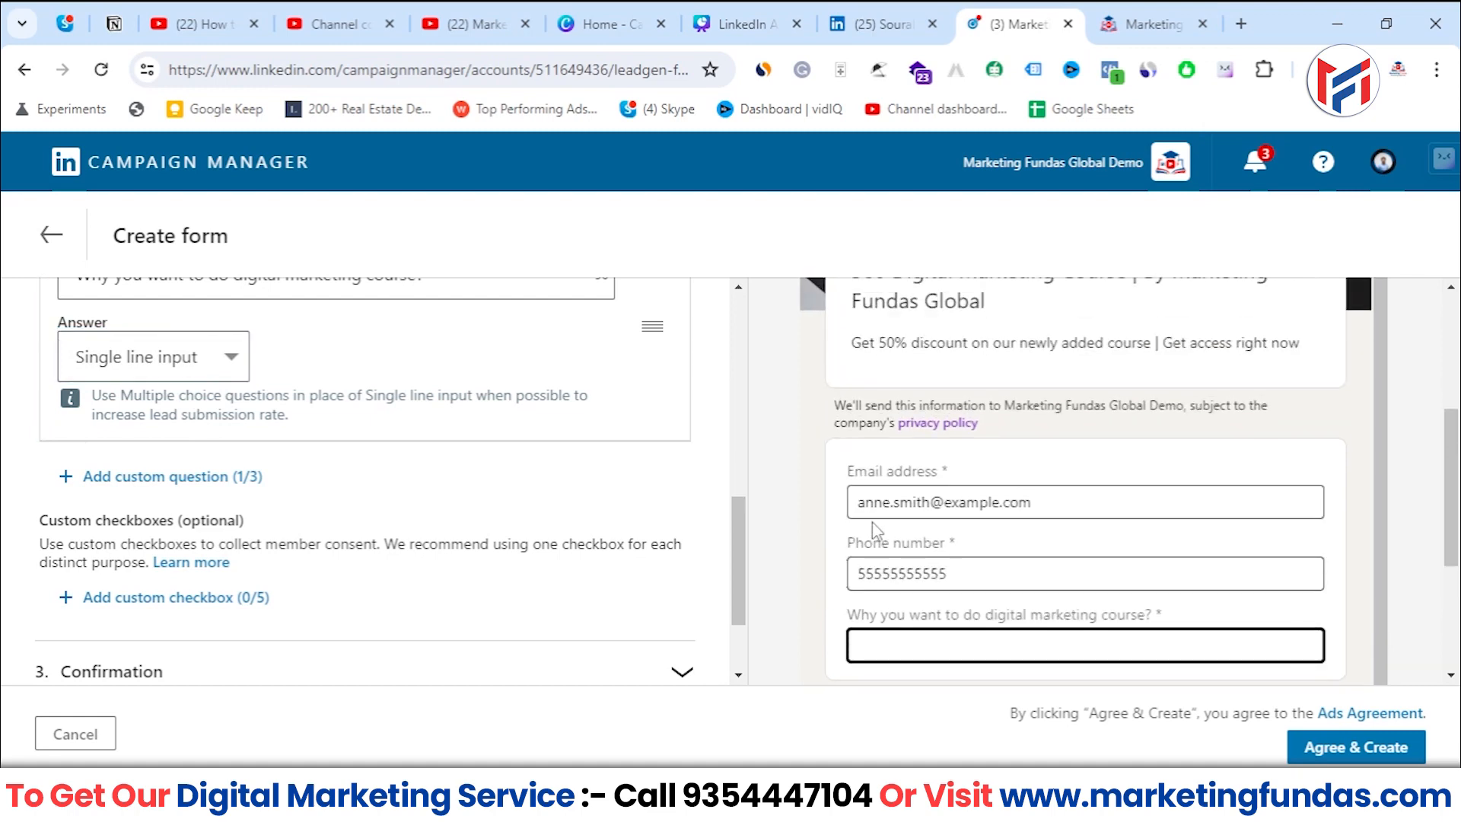
{"action": "scroll", "coordinate": [899, 586], "scroll_direction": "down", "scroll_amount": 1}
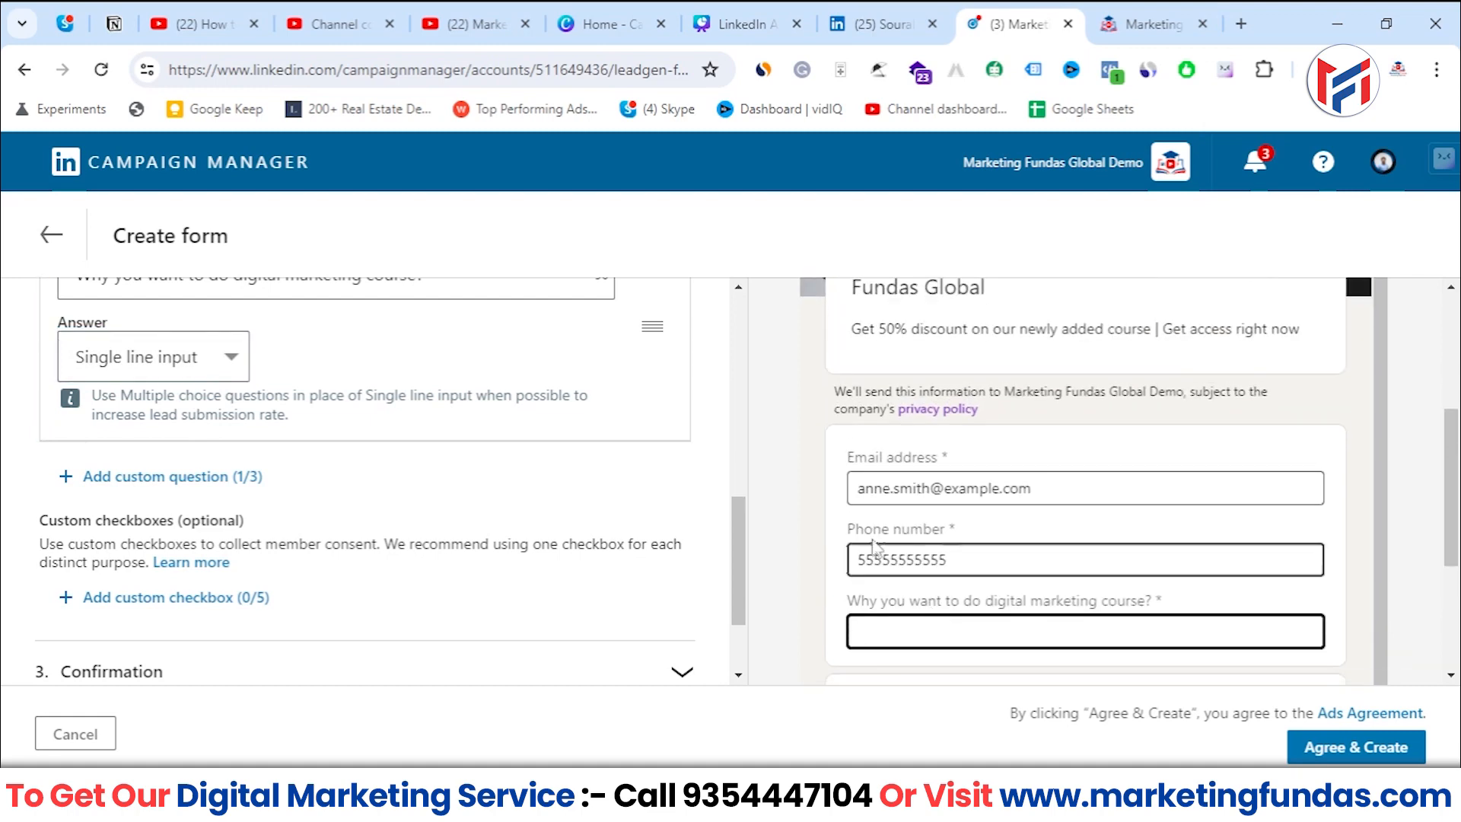
{"action": "scroll", "coordinate": [757, 547], "scroll_direction": "down", "scroll_amount": 1}
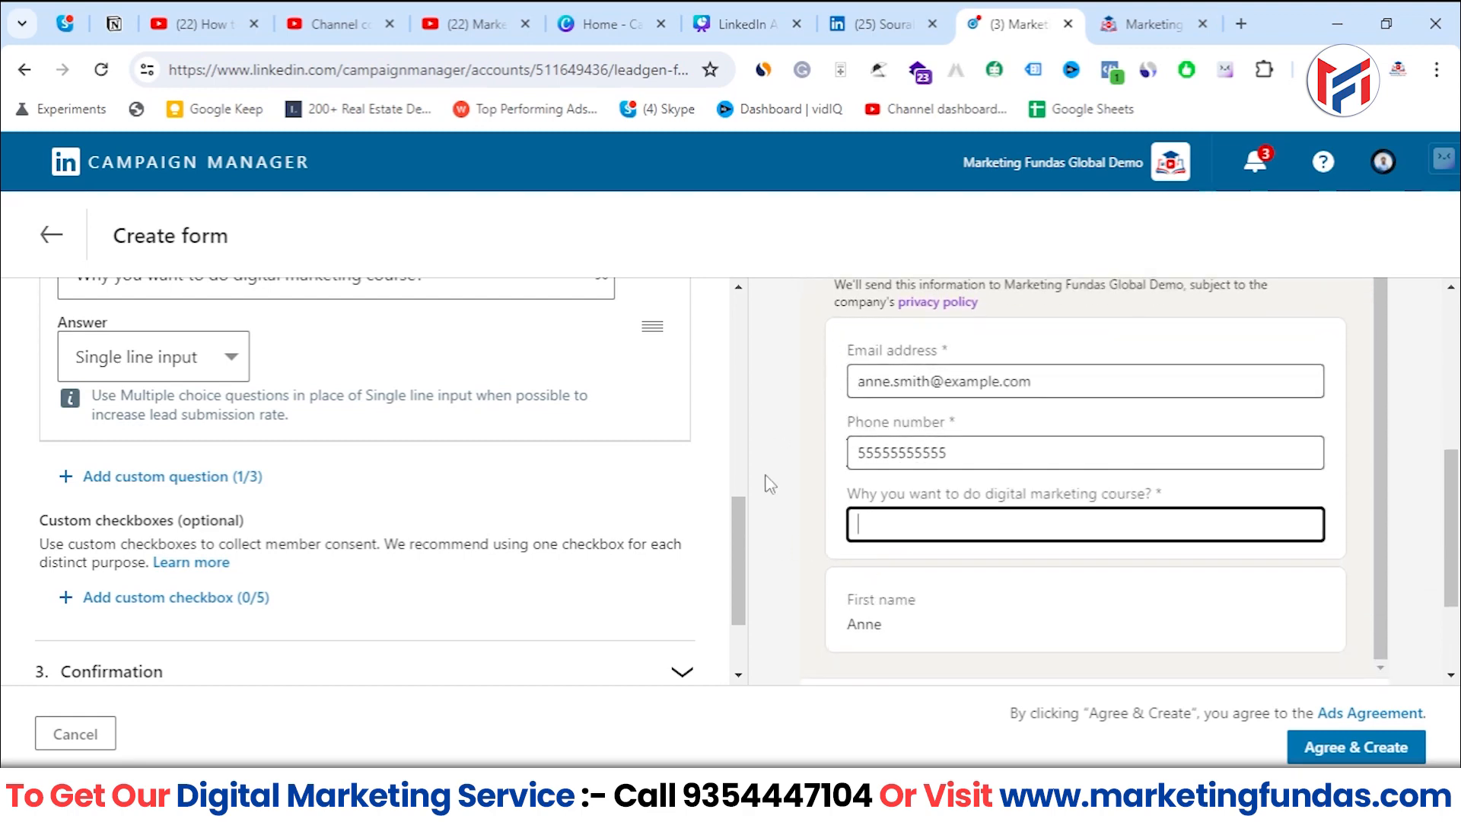
- Add a custom checkbox to the form's optional custom checkboxes
{"action": "scroll", "coordinate": [382, 511], "scroll_direction": "down", "scroll_amount": 2}
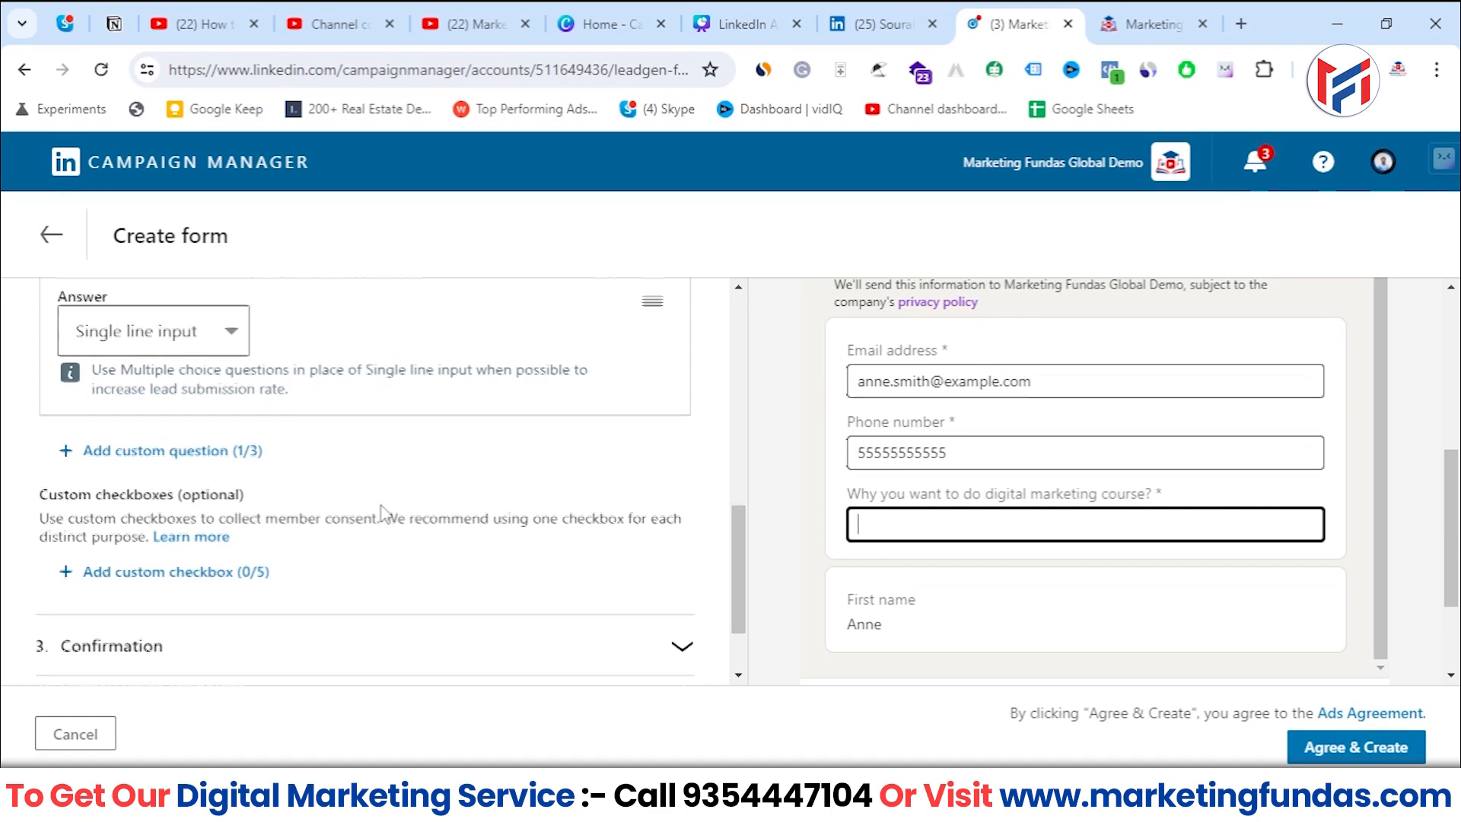
{"action": "left_click", "coordinate": [89, 466]}
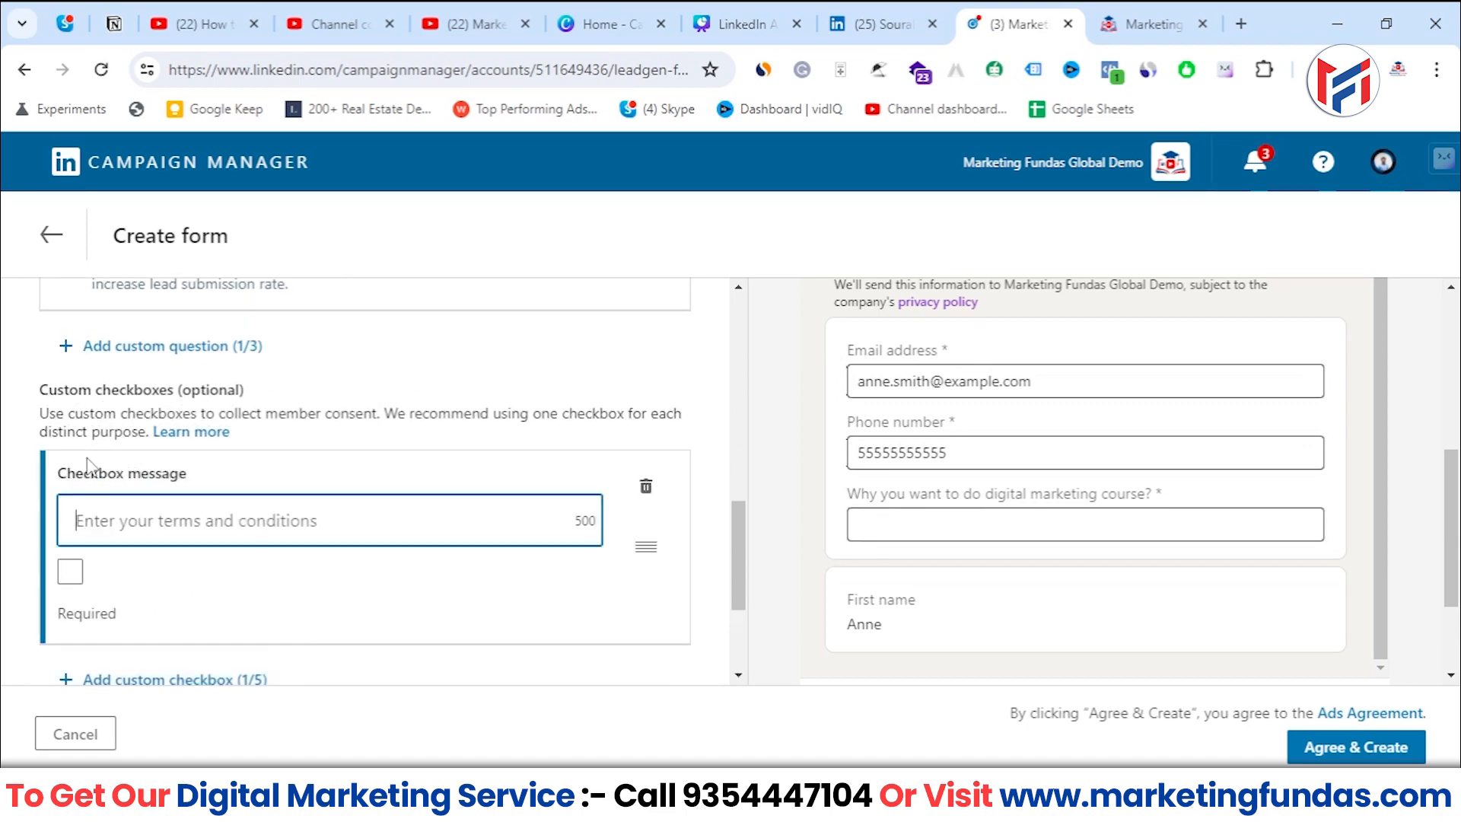
{"action": "scroll", "coordinate": [122, 441], "scroll_direction": "down", "scroll_amount": 2}
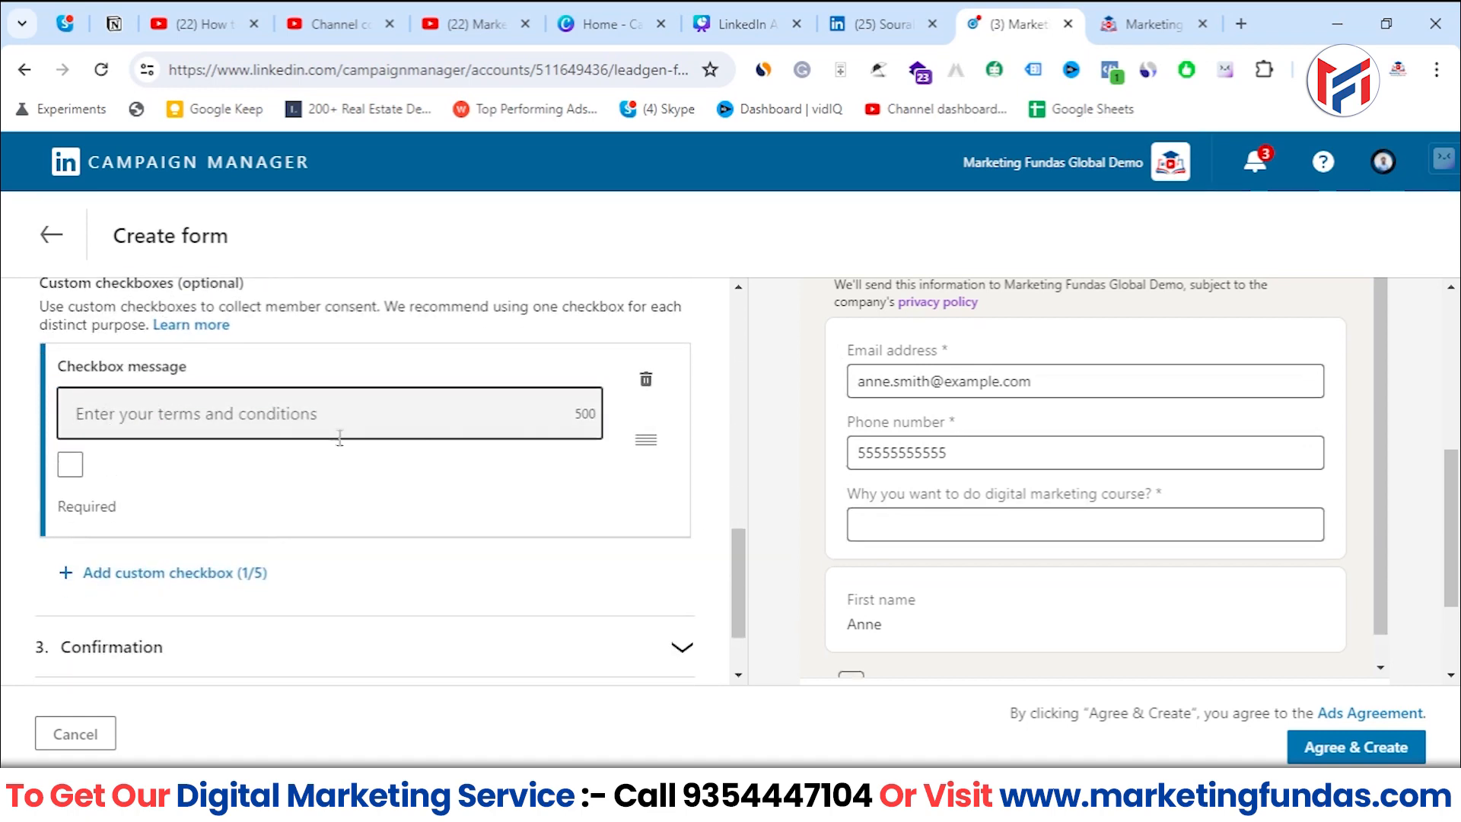
{"action": "type", "text": "*"}
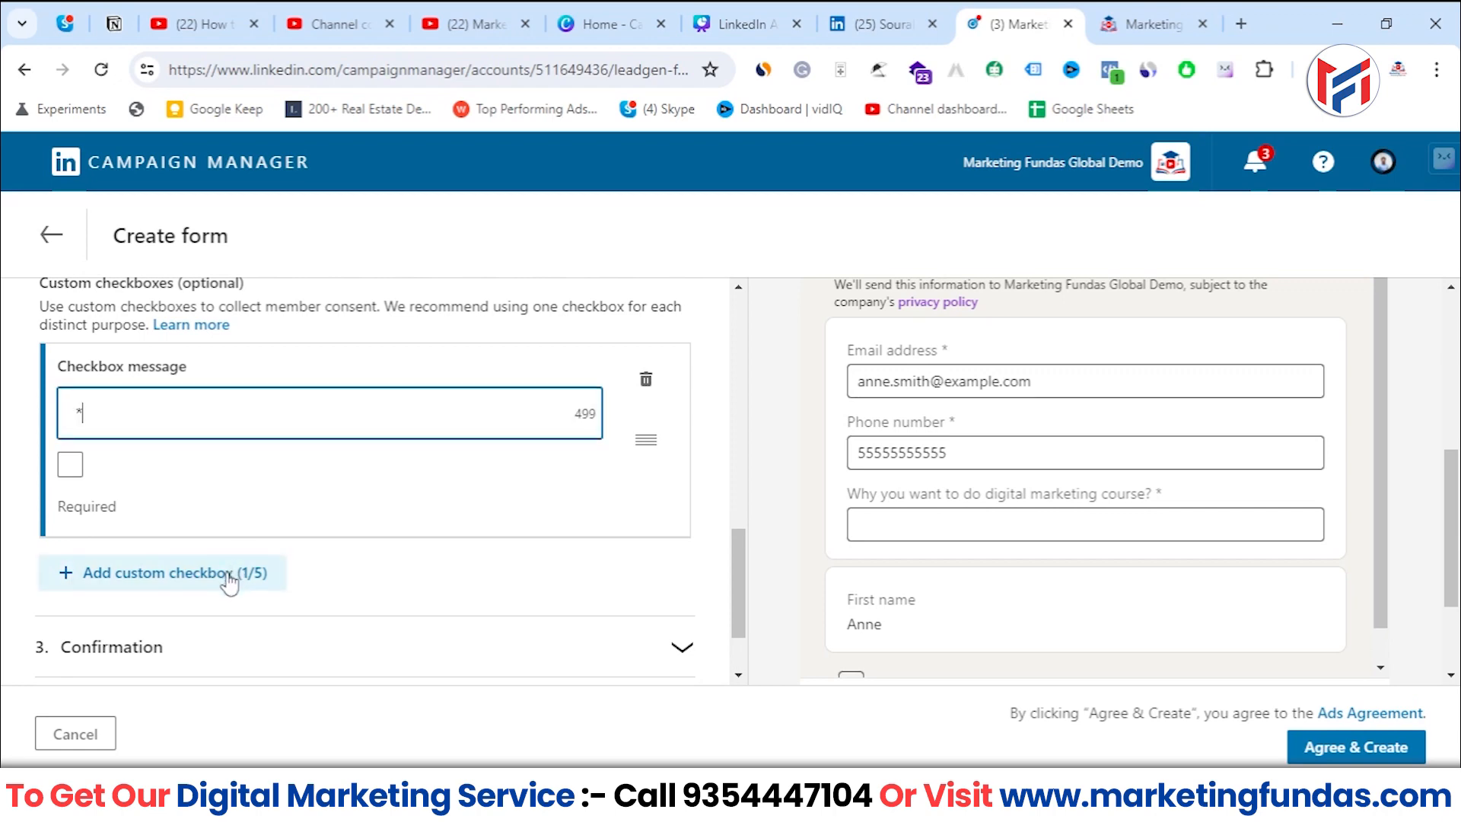
{"action": "left_click_drag", "start_coordinate": [87, 412], "coordinate": [55, 405]}
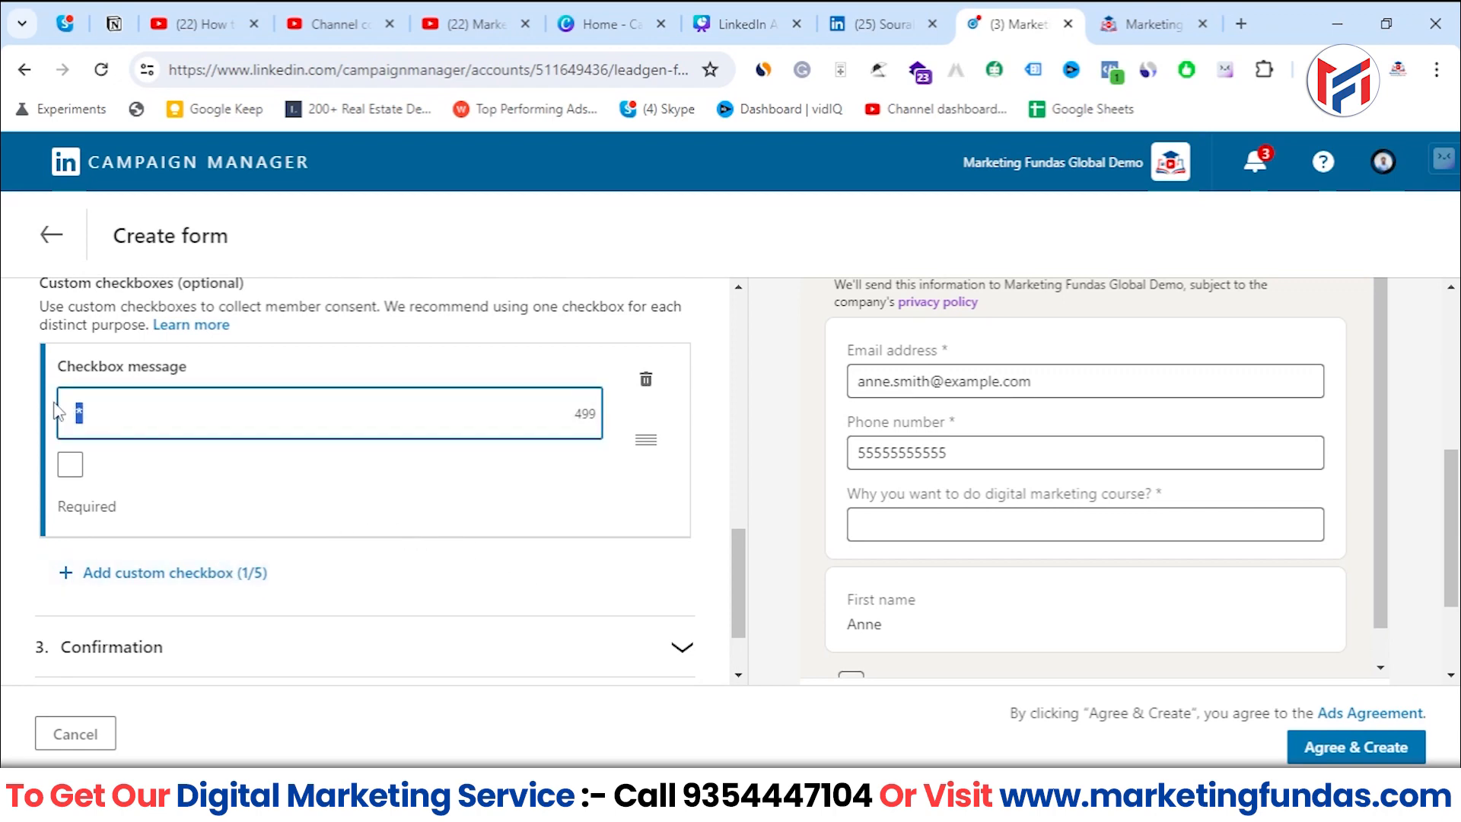
{"action": "key", "text": "BackSpace"}
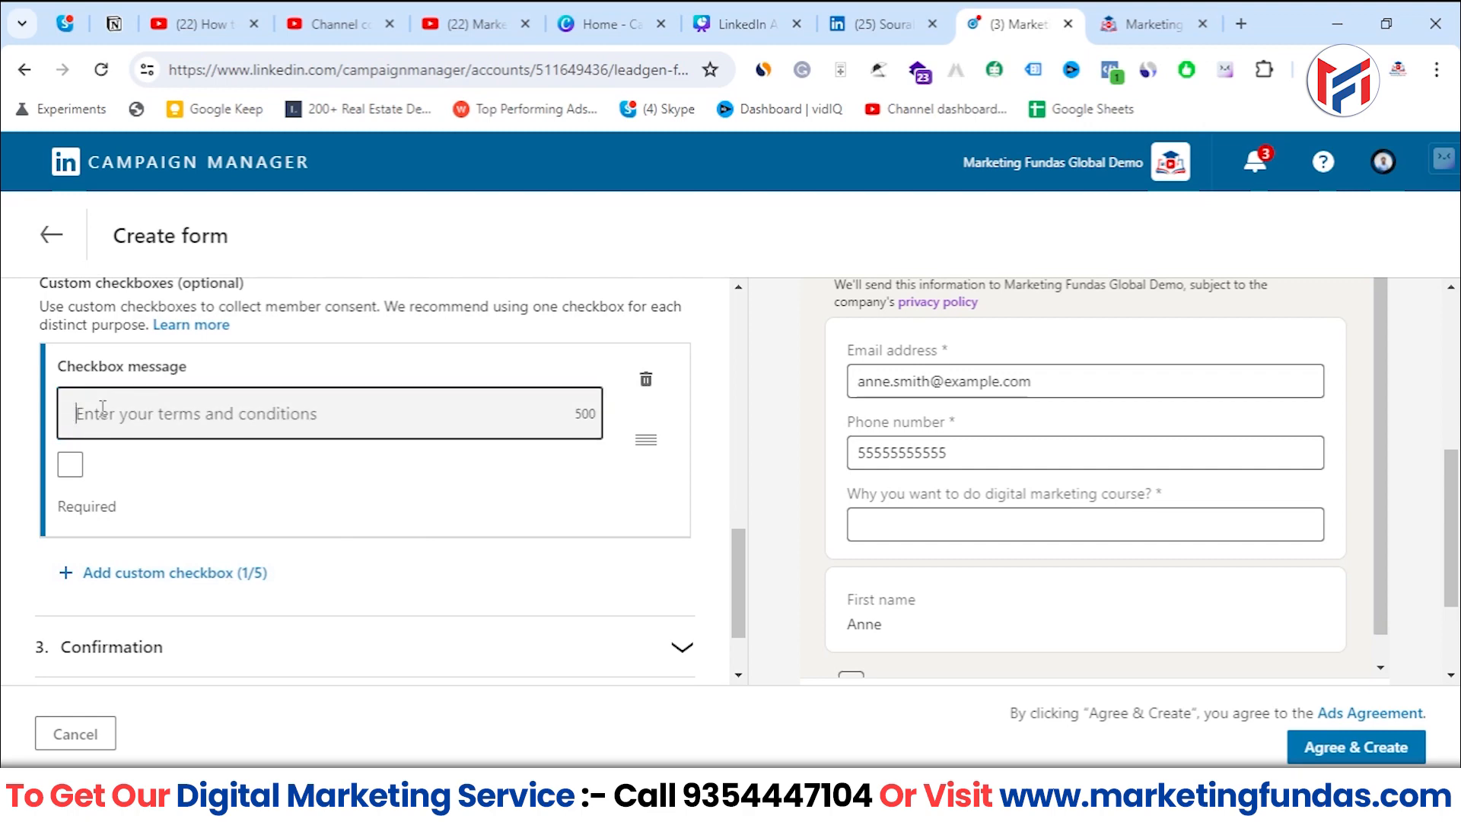
- Write the checkbox message "Are you agree with our terms & conditons"
{"action": "left_click", "coordinate": [103, 407]}
{"action": "type", "text": "Are you "}
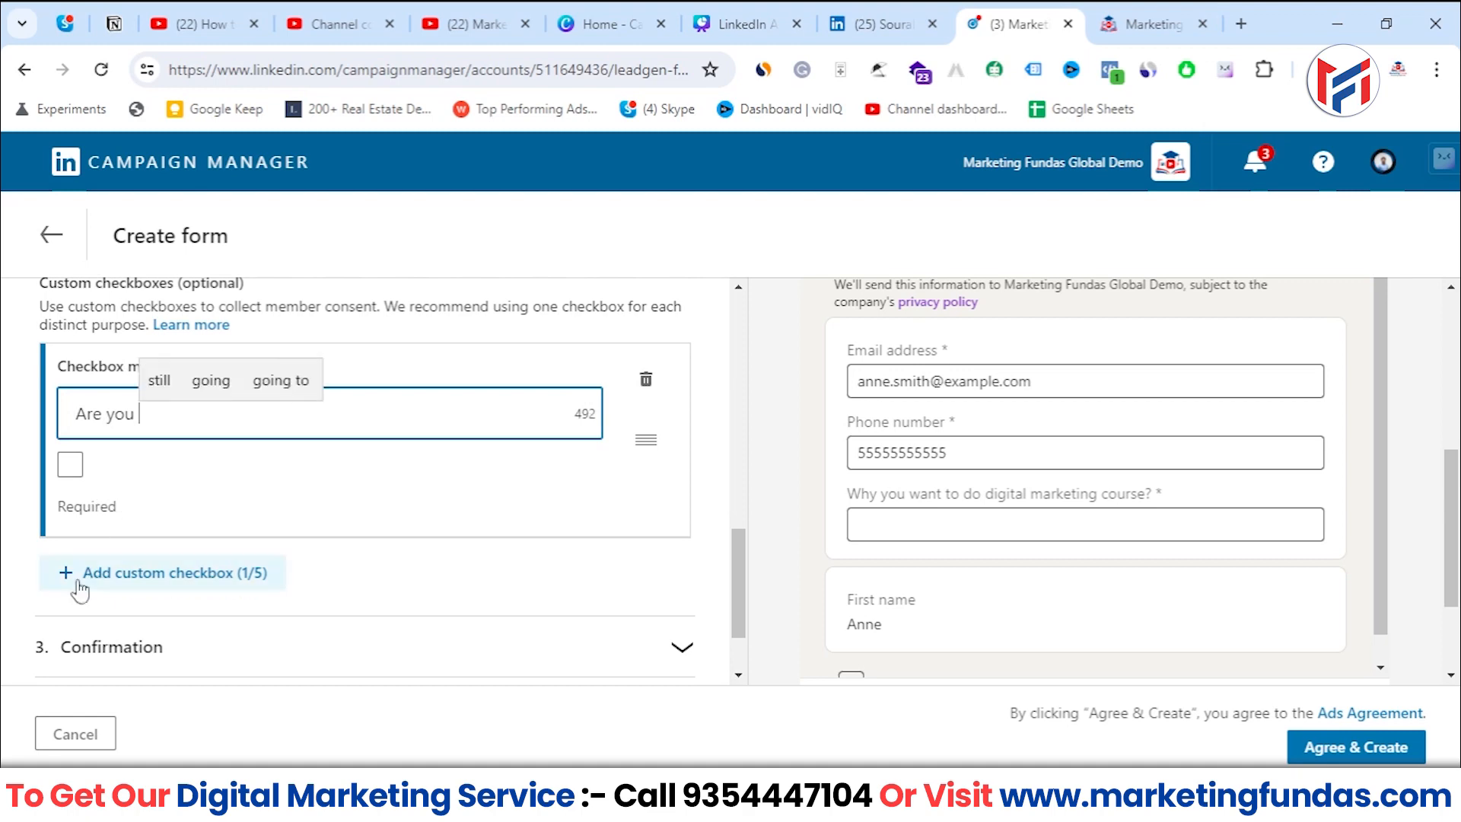
{"action": "type", "text": "aggre"}
{"action": "key", "text": "BackSpace"}
{"action": "key", "text": "BackSpace"}
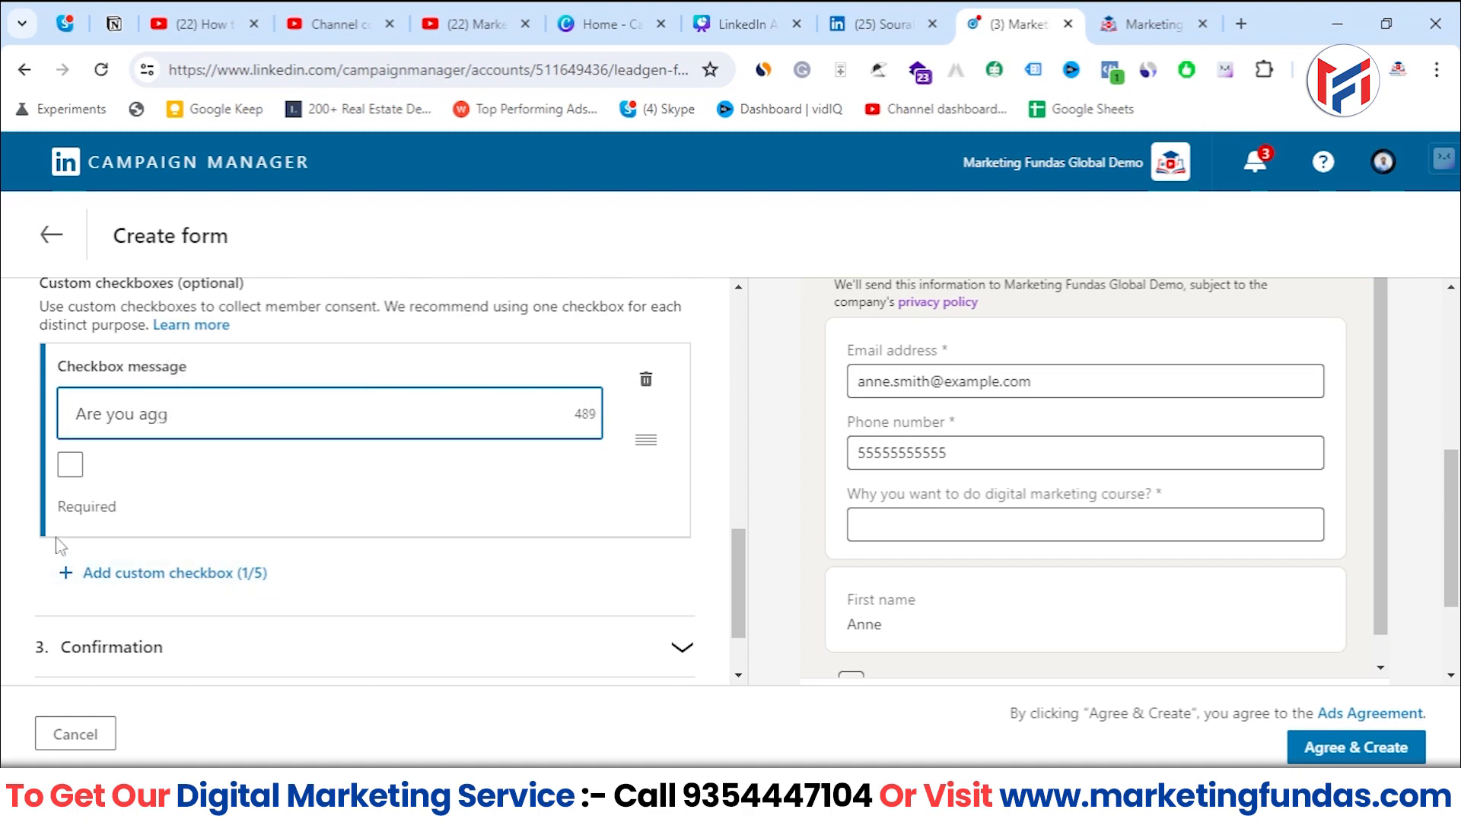
{"action": "type", "text": "ree with out "}
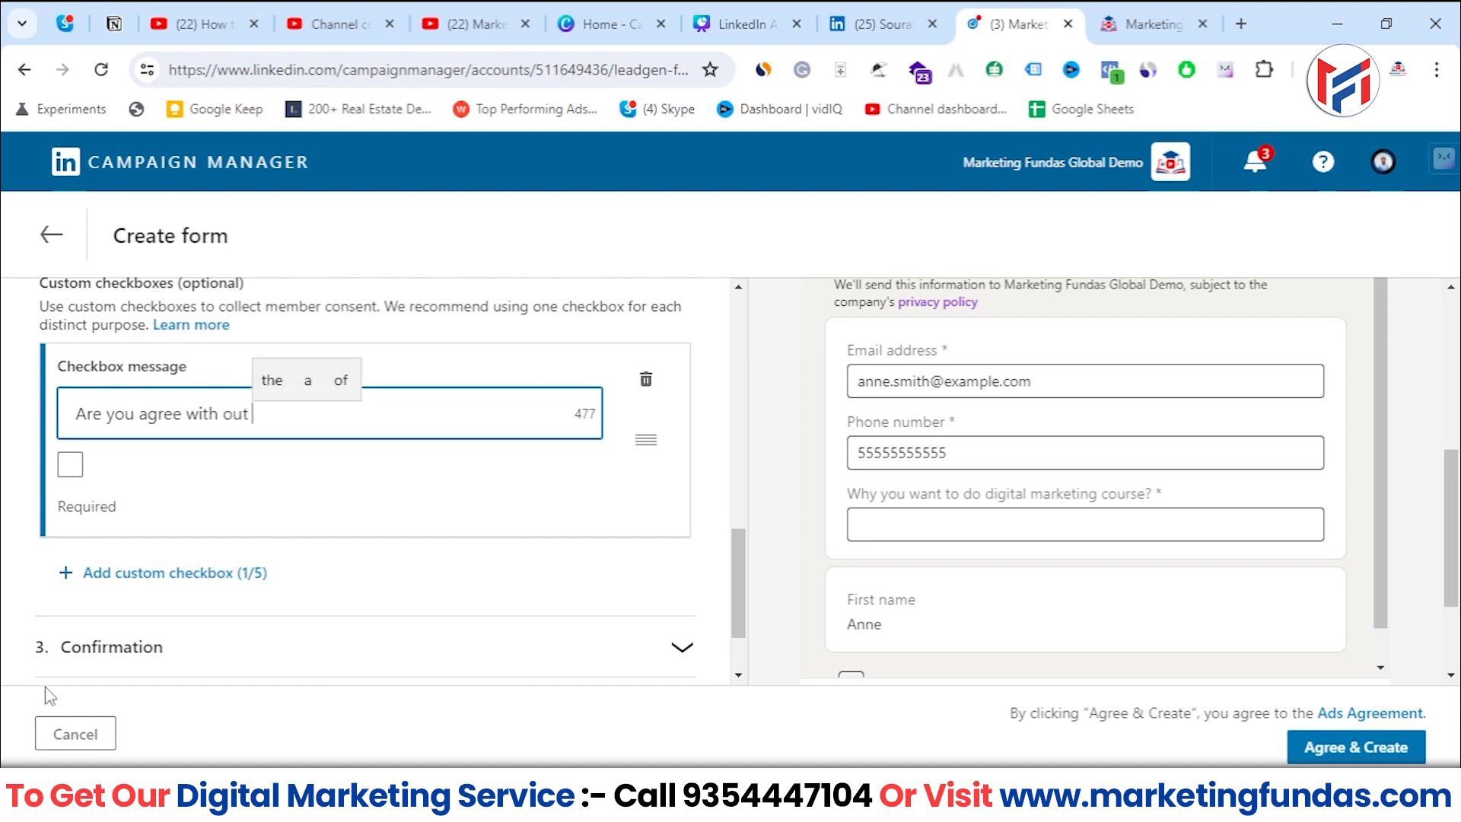
{"action": "type", "text": "tea"}
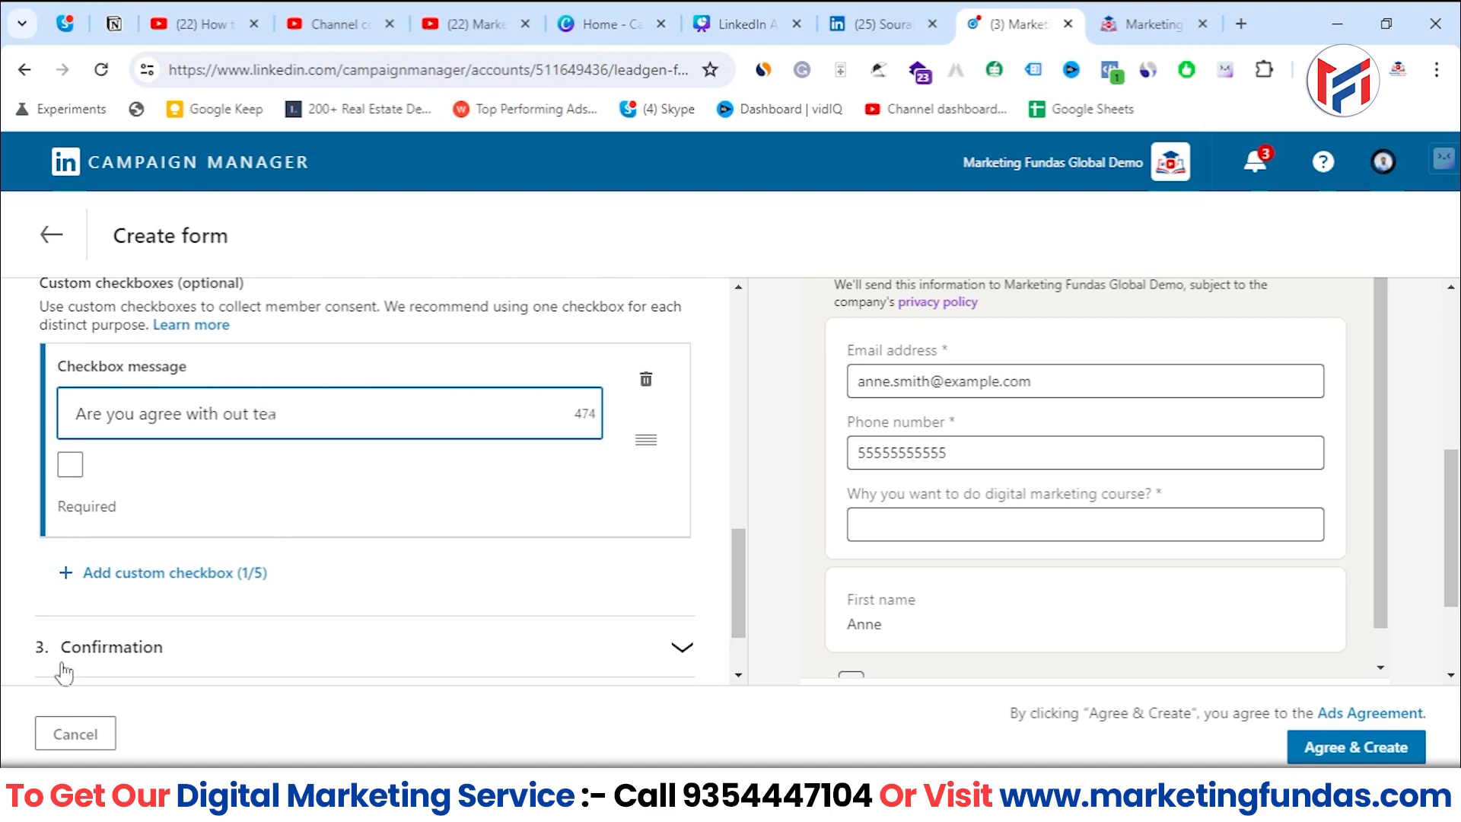
{"action": "key", "text": "BackSpace"}
{"action": "key", "text": "BackSpace"}
{"action": "type", "text": "erms "}
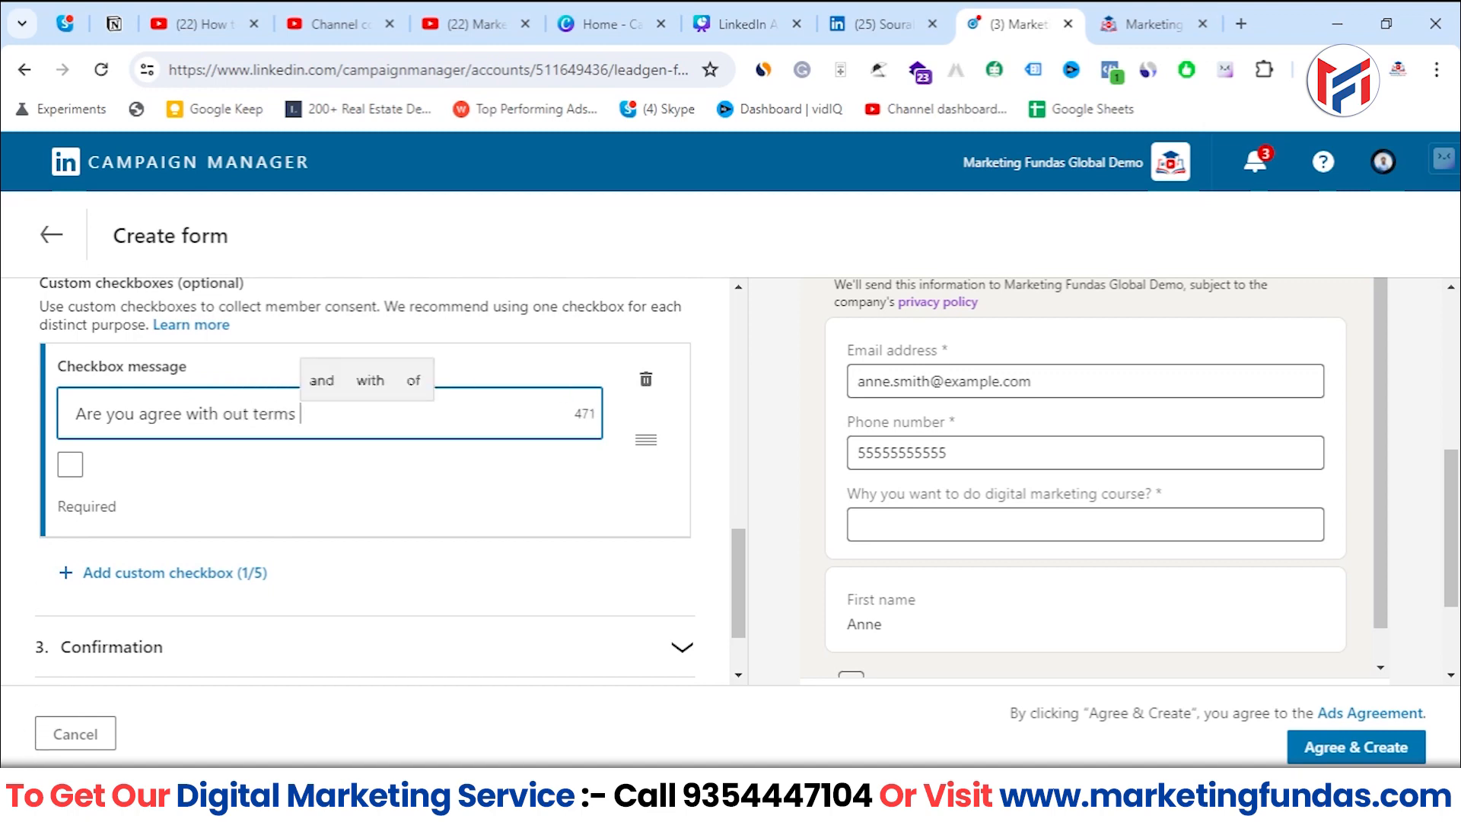
{"action": "type", "text": "& conditons"}
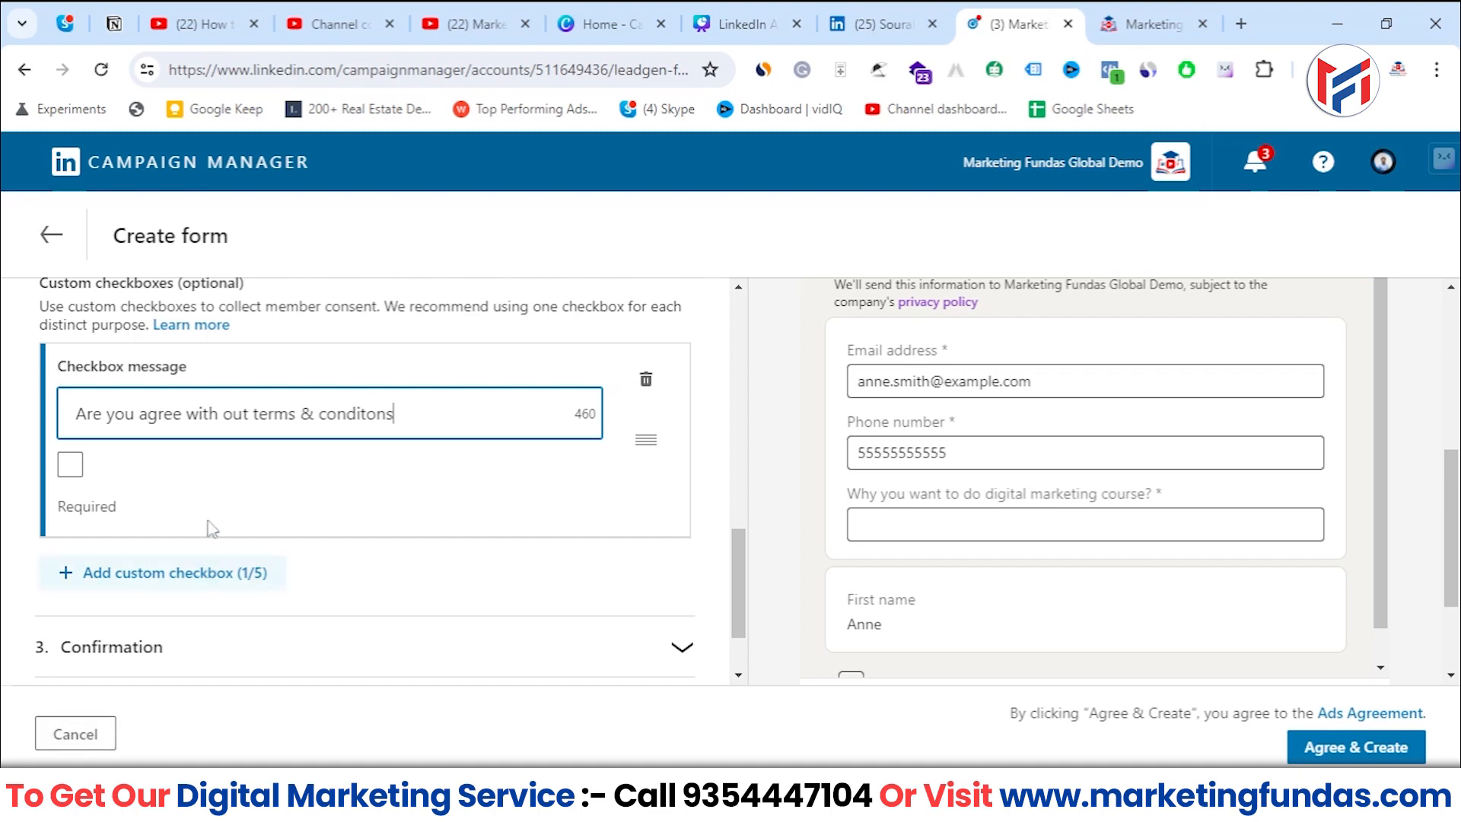
{"action": "left_click", "coordinate": [251, 411]}
{"action": "key", "text": "BackSpace"}
{"action": "type", "text": "r"}
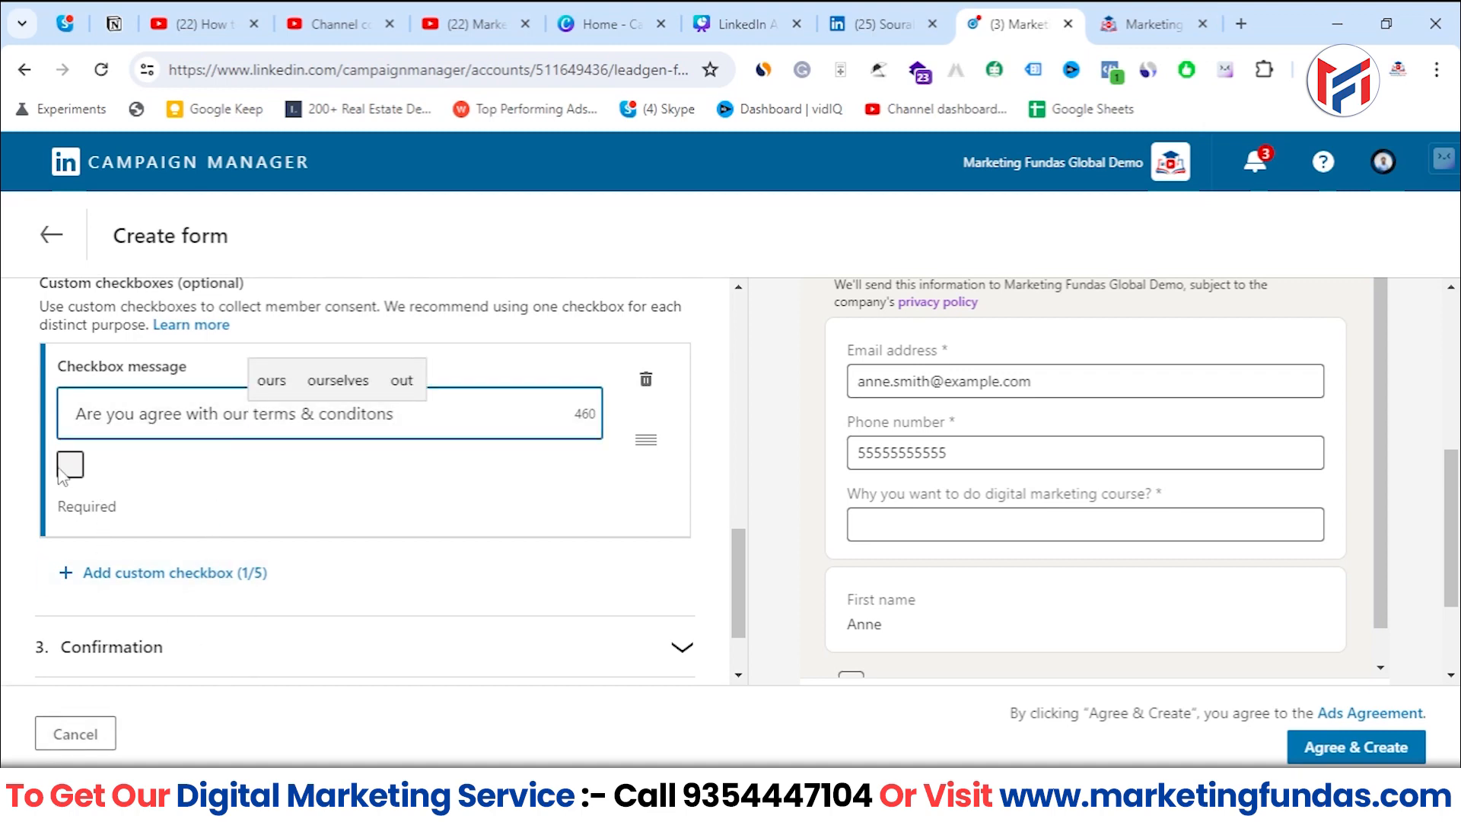
- Switch the terms checkbox's Required setting on and back off, checking the consent line in the form preview
{"action": "left_click", "coordinate": [68, 466]}
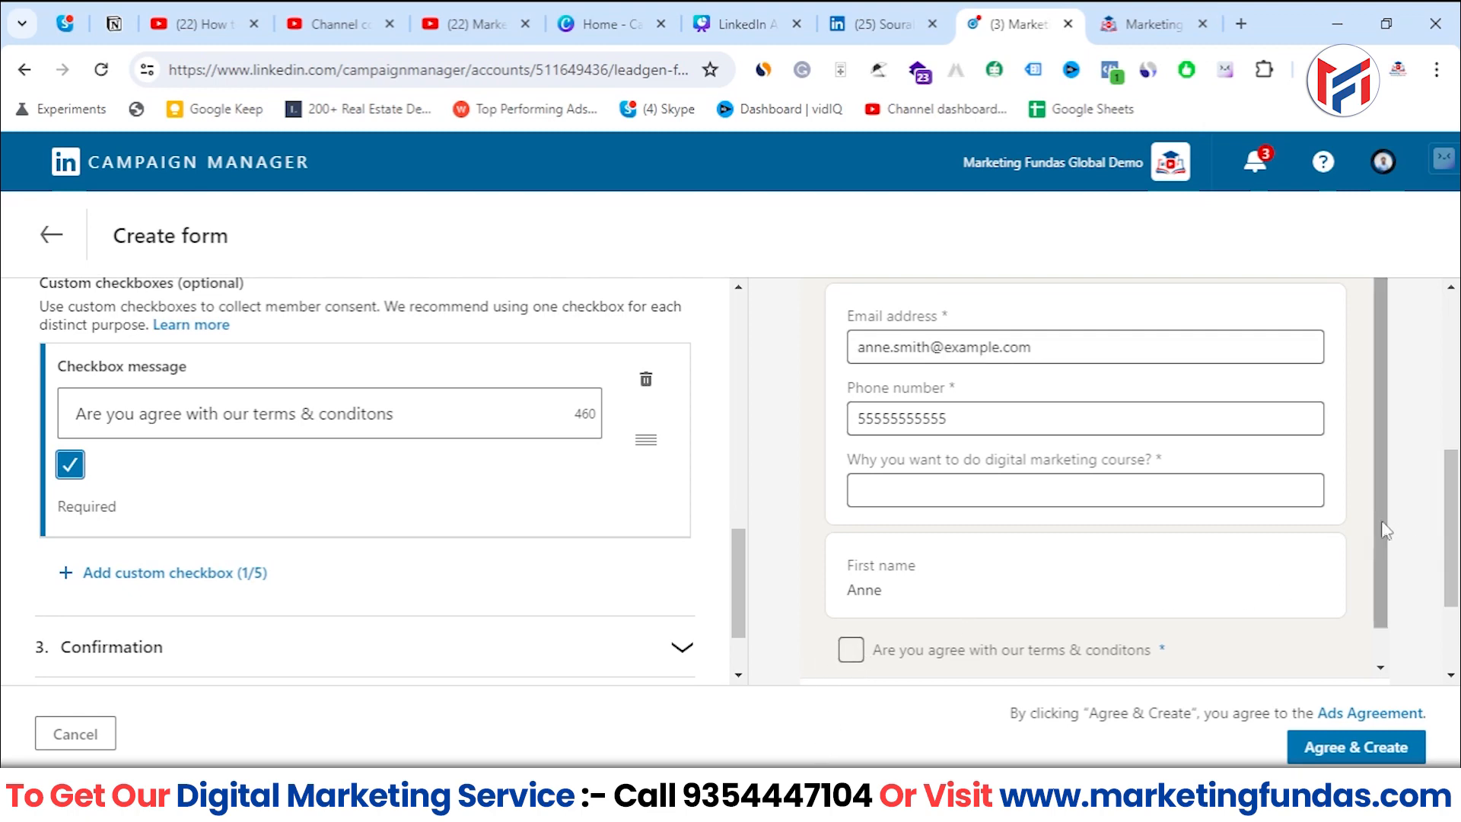
{"action": "left_click_drag", "start_coordinate": [1382, 520], "coordinate": [1380, 557]}
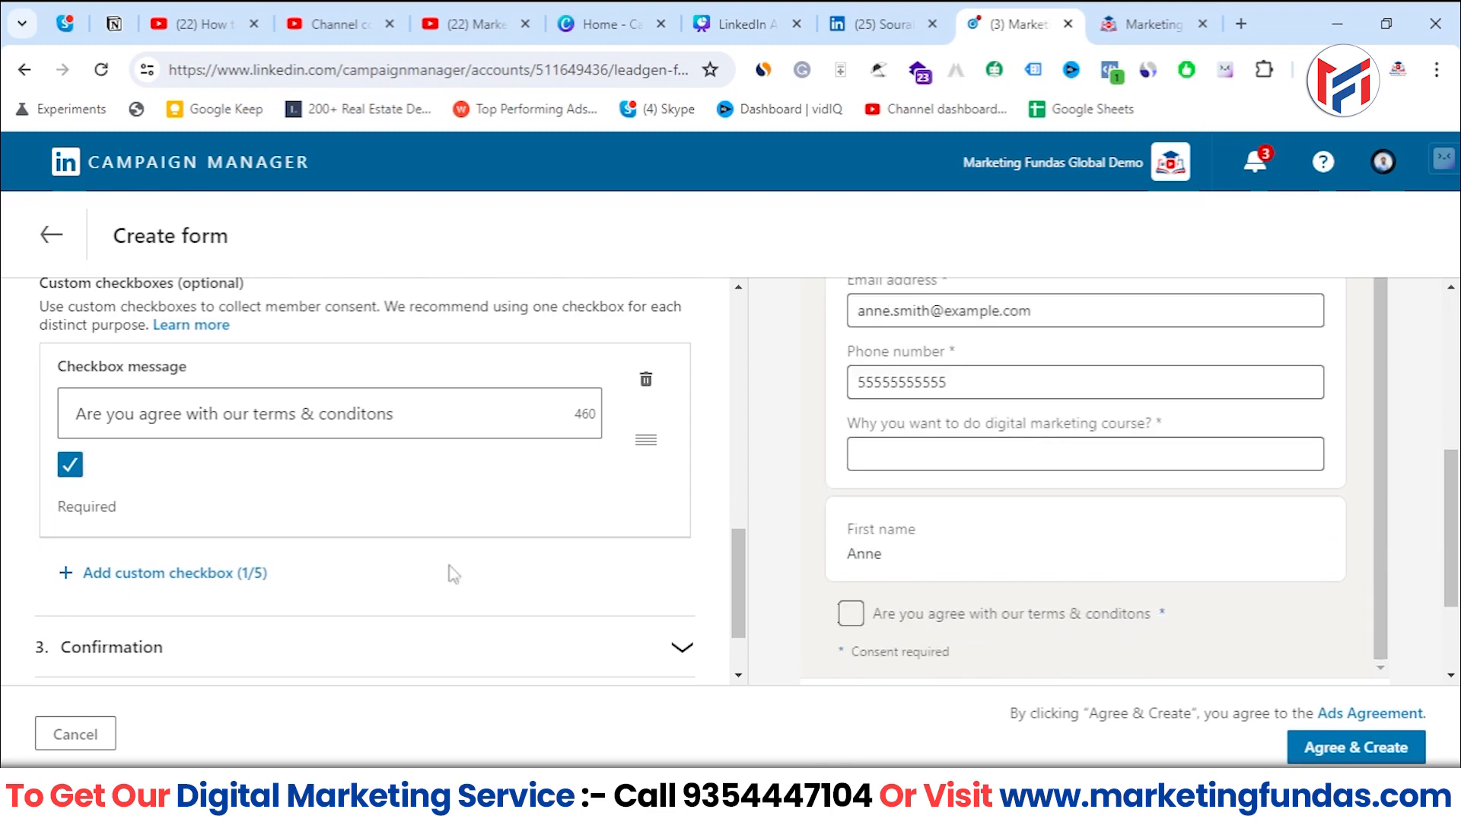
{"action": "left_click", "coordinate": [68, 475]}
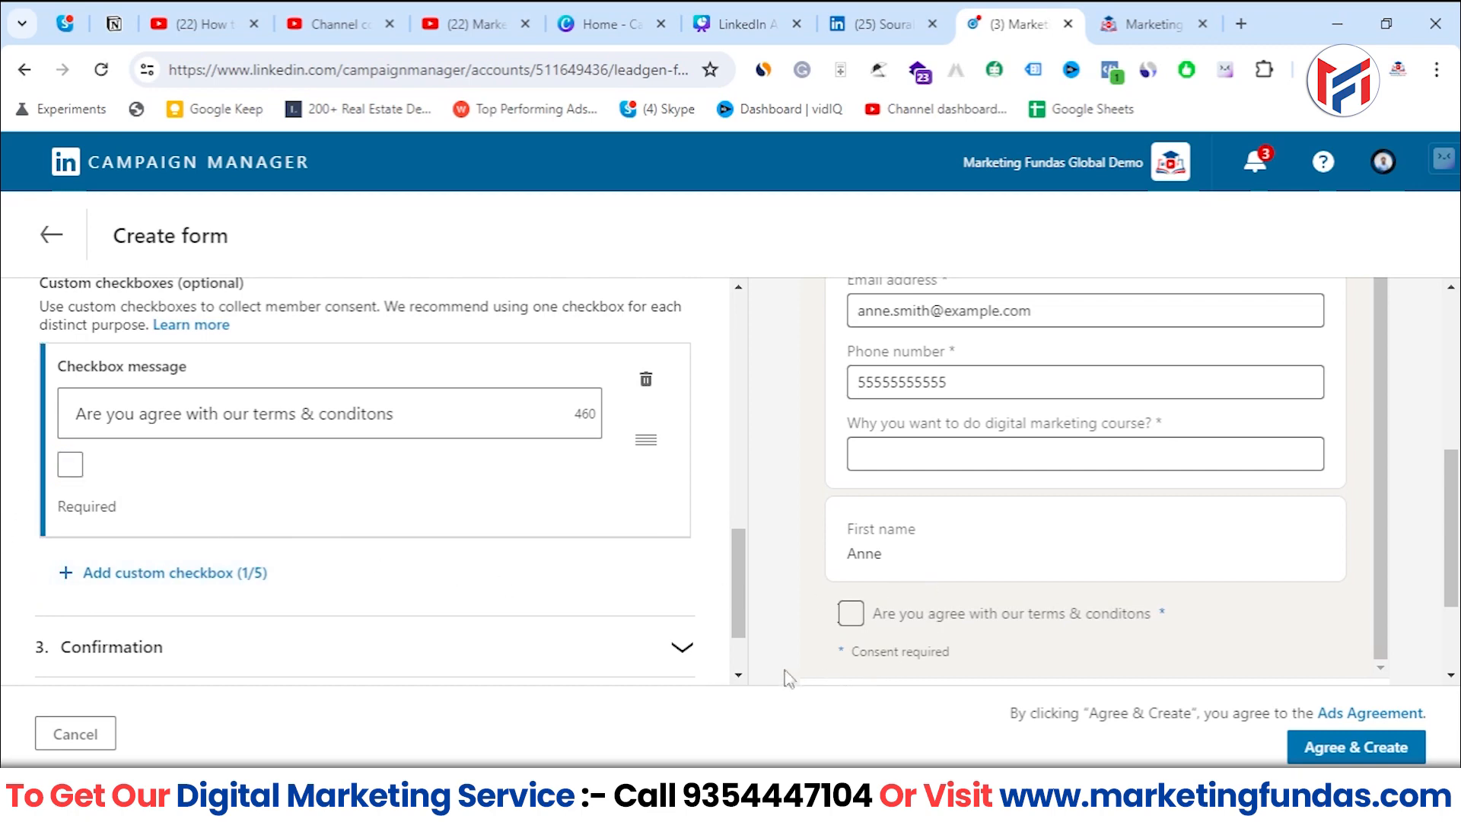
{"action": "scroll", "coordinate": [818, 651], "scroll_direction": "down", "scroll_amount": 2}
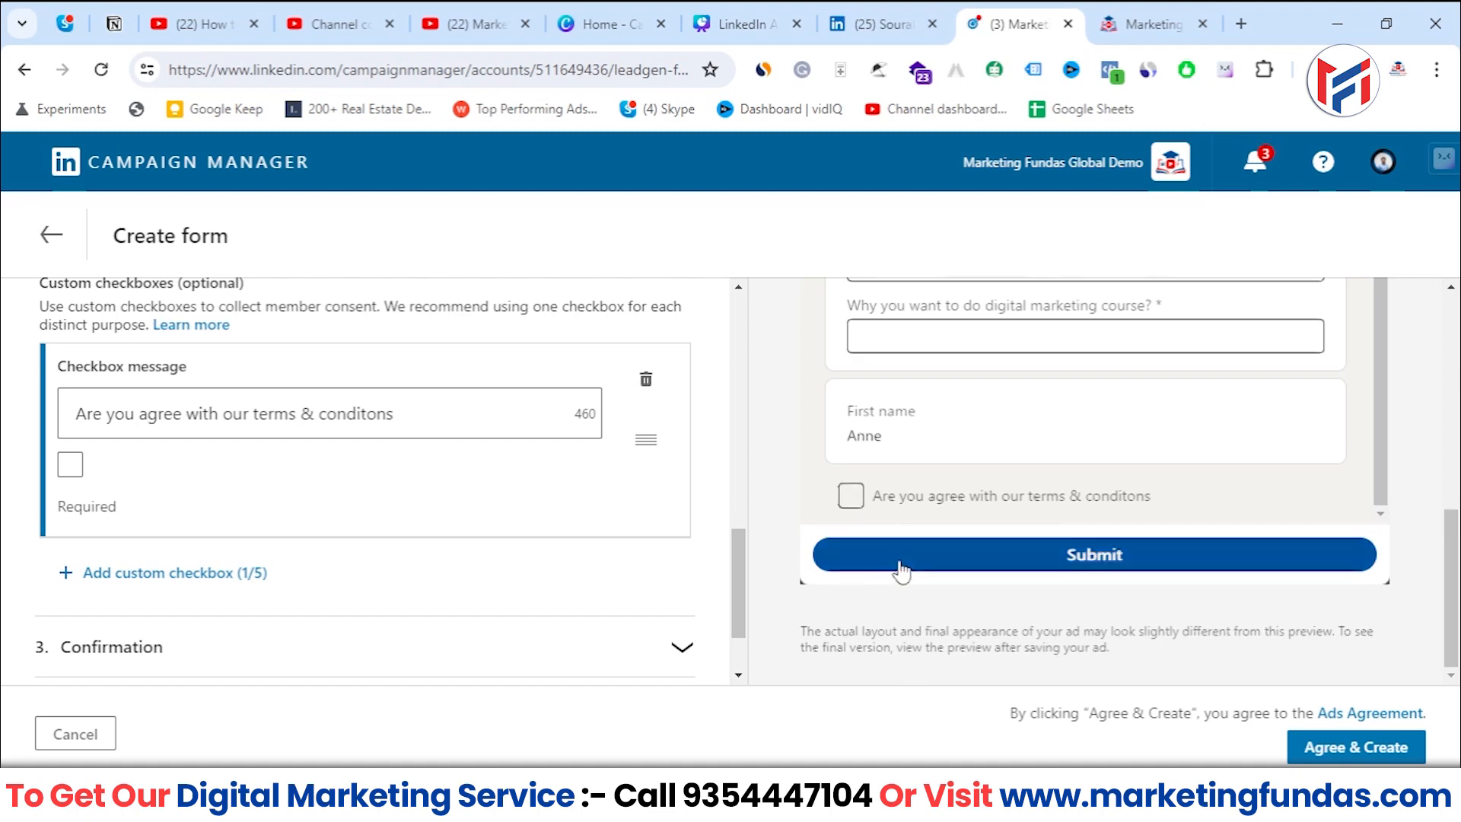
{"action": "scroll", "coordinate": [889, 556], "scroll_direction": "up", "scroll_amount": 1}
{"action": "scroll", "coordinate": [375, 496], "scroll_direction": "down", "scroll_amount": 1}
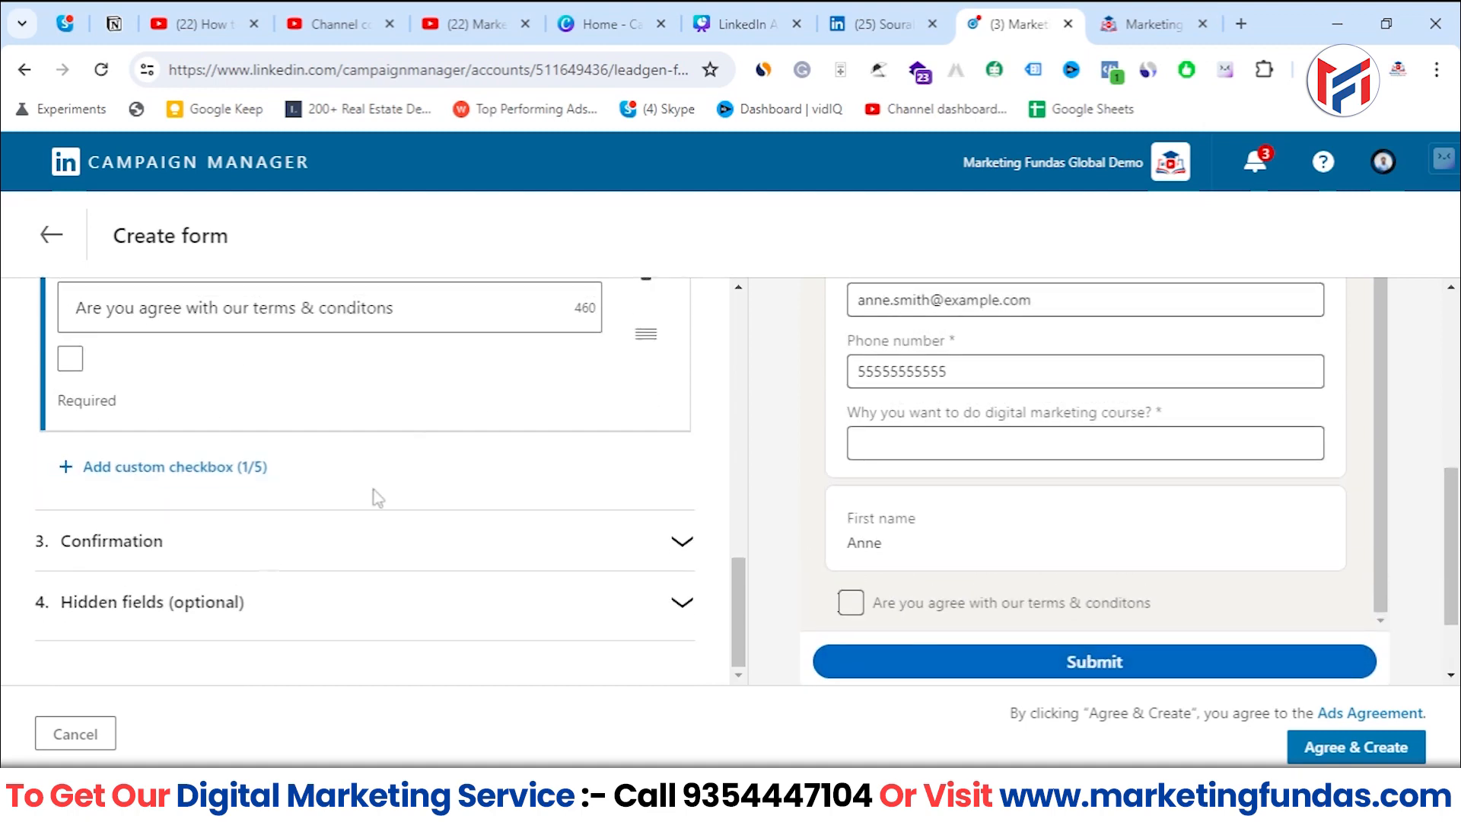
- Expand the Confirmation section and compare the company name in its preview with the ad account name
{"action": "scroll", "coordinate": [538, 395], "scroll_direction": "up", "scroll_amount": 1}
{"action": "scroll", "coordinate": [660, 530], "scroll_direction": "down", "scroll_amount": 1}
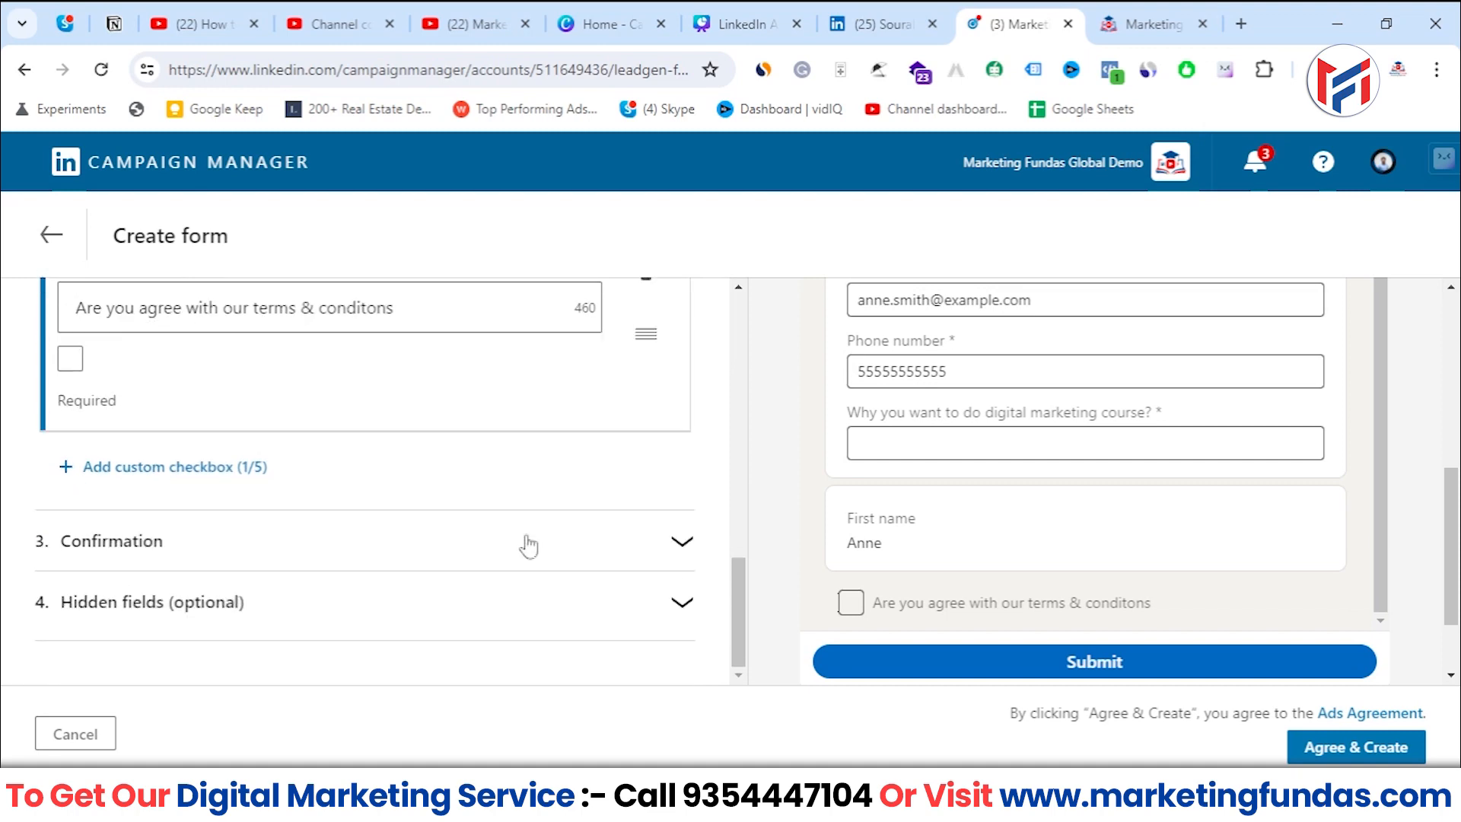
{"action": "left_click", "coordinate": [106, 547]}
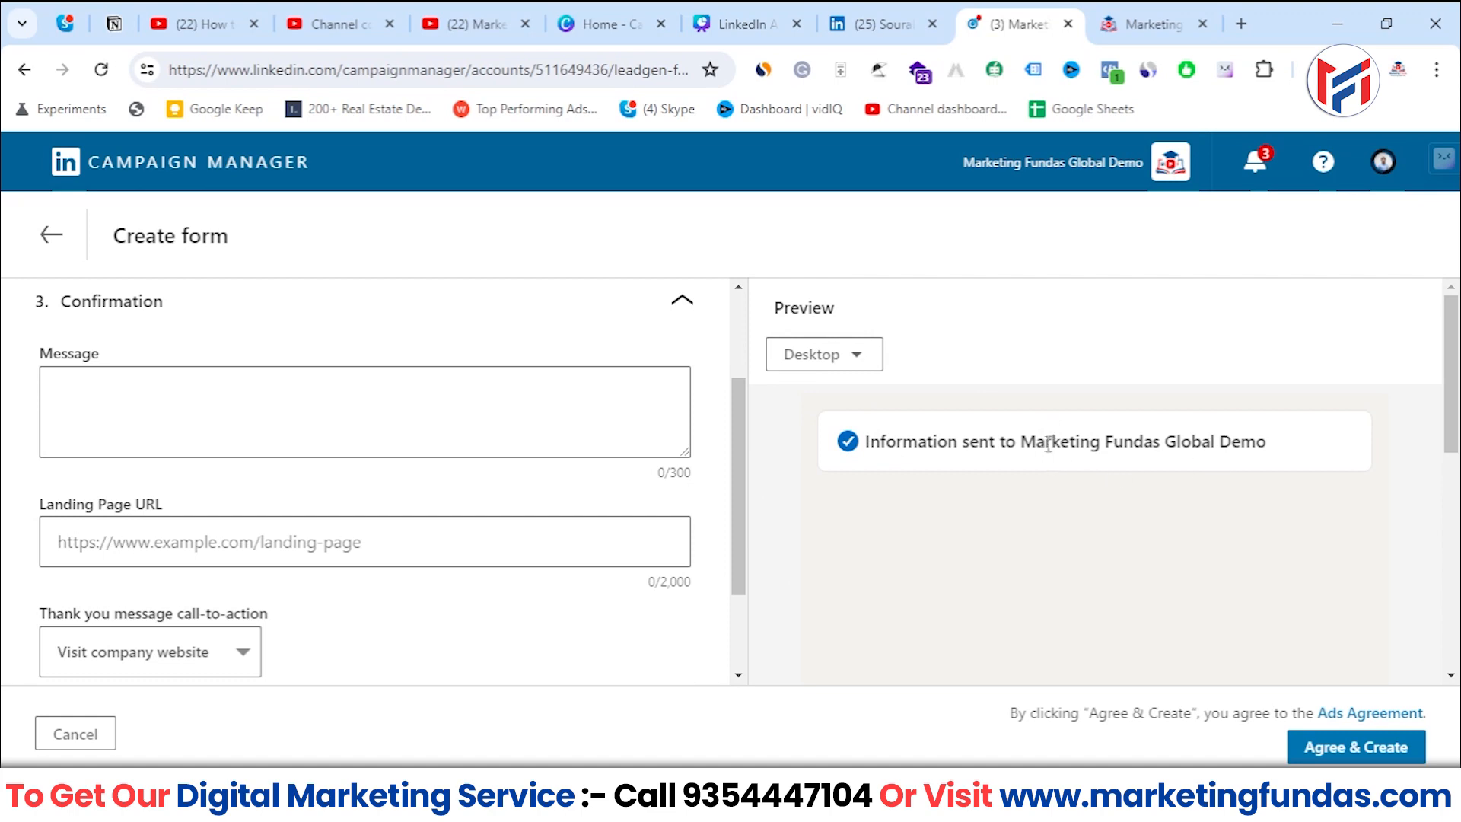
{"action": "left_click_drag", "start_coordinate": [1013, 439], "coordinate": [1269, 444]}
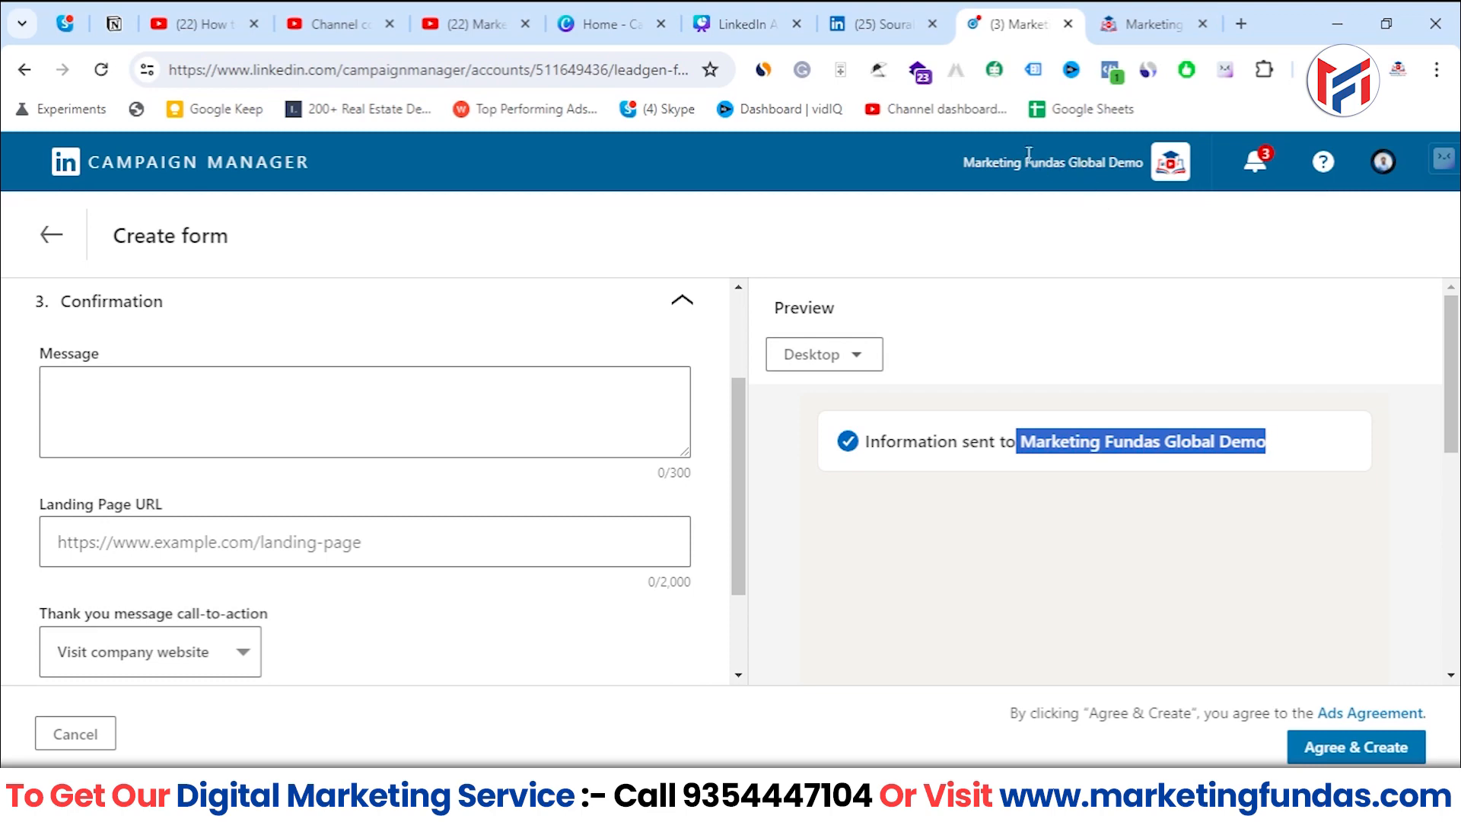
{"action": "left_click_drag", "start_coordinate": [970, 158], "coordinate": [1144, 183]}
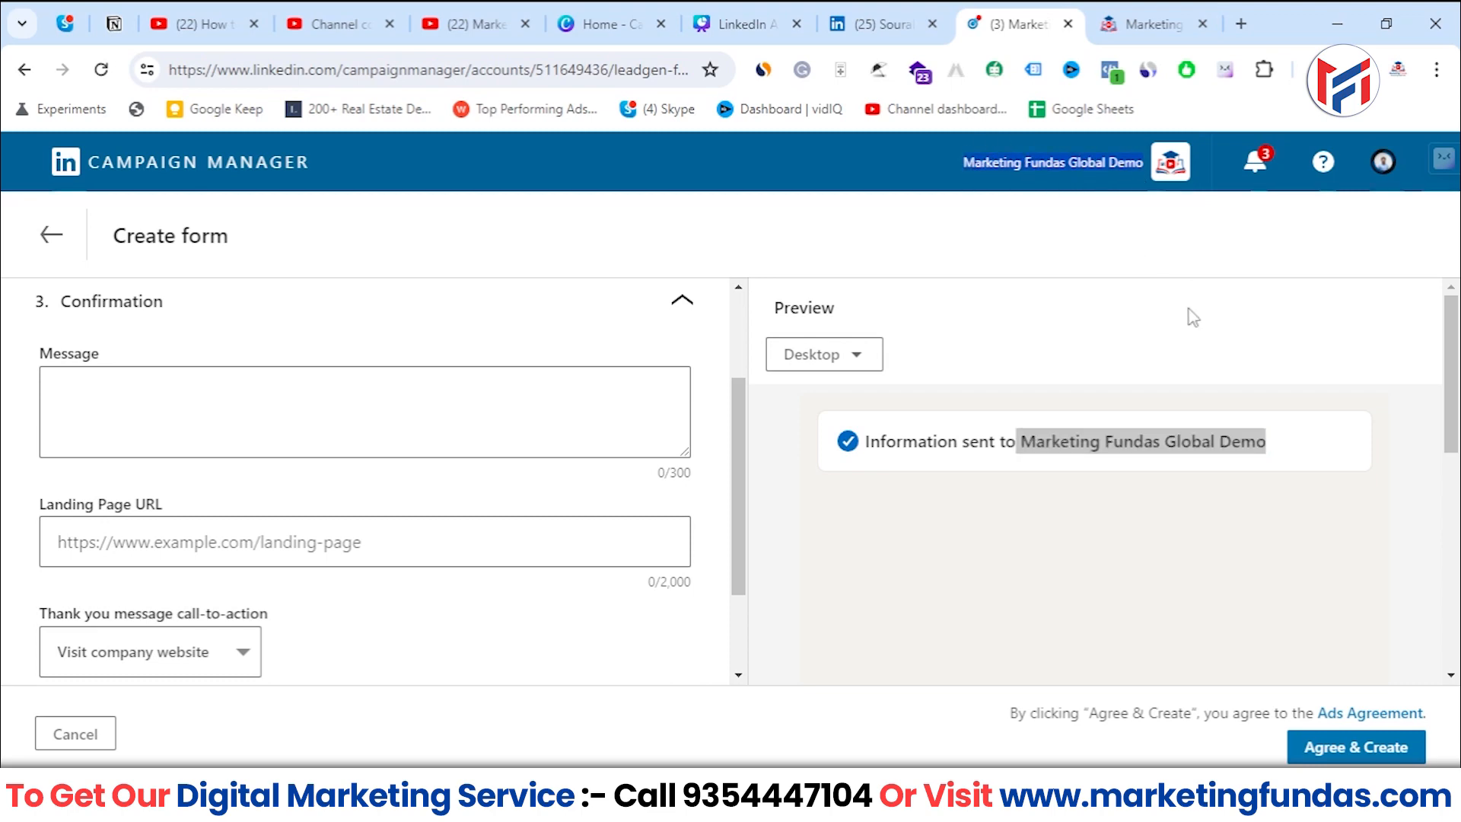
- Write the confirmation message "Thank You for submitting your details we'll be contacting you soon!"
{"action": "left_click", "coordinate": [90, 377]}
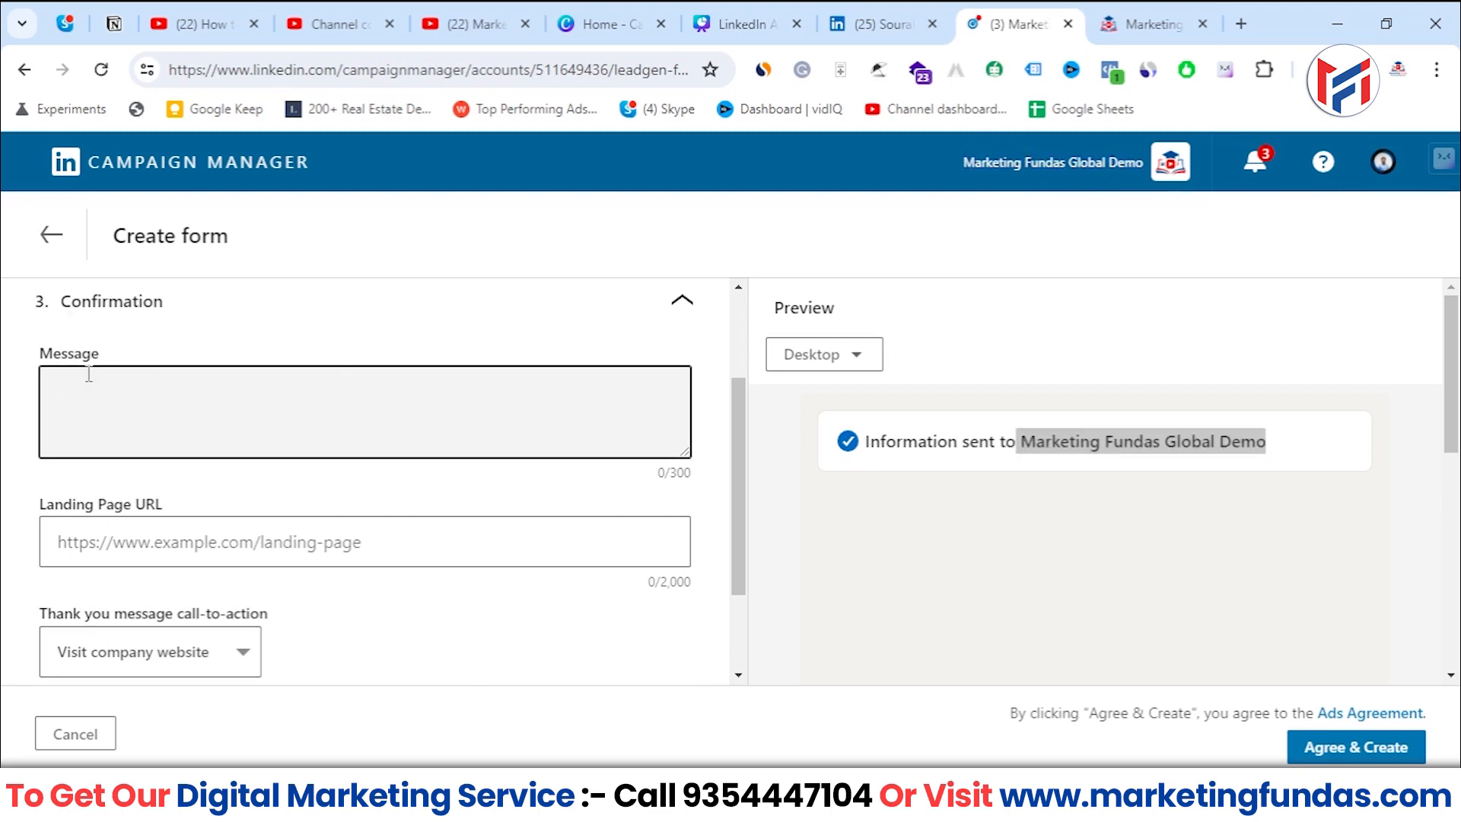
{"action": "type", "text": "Thank "}
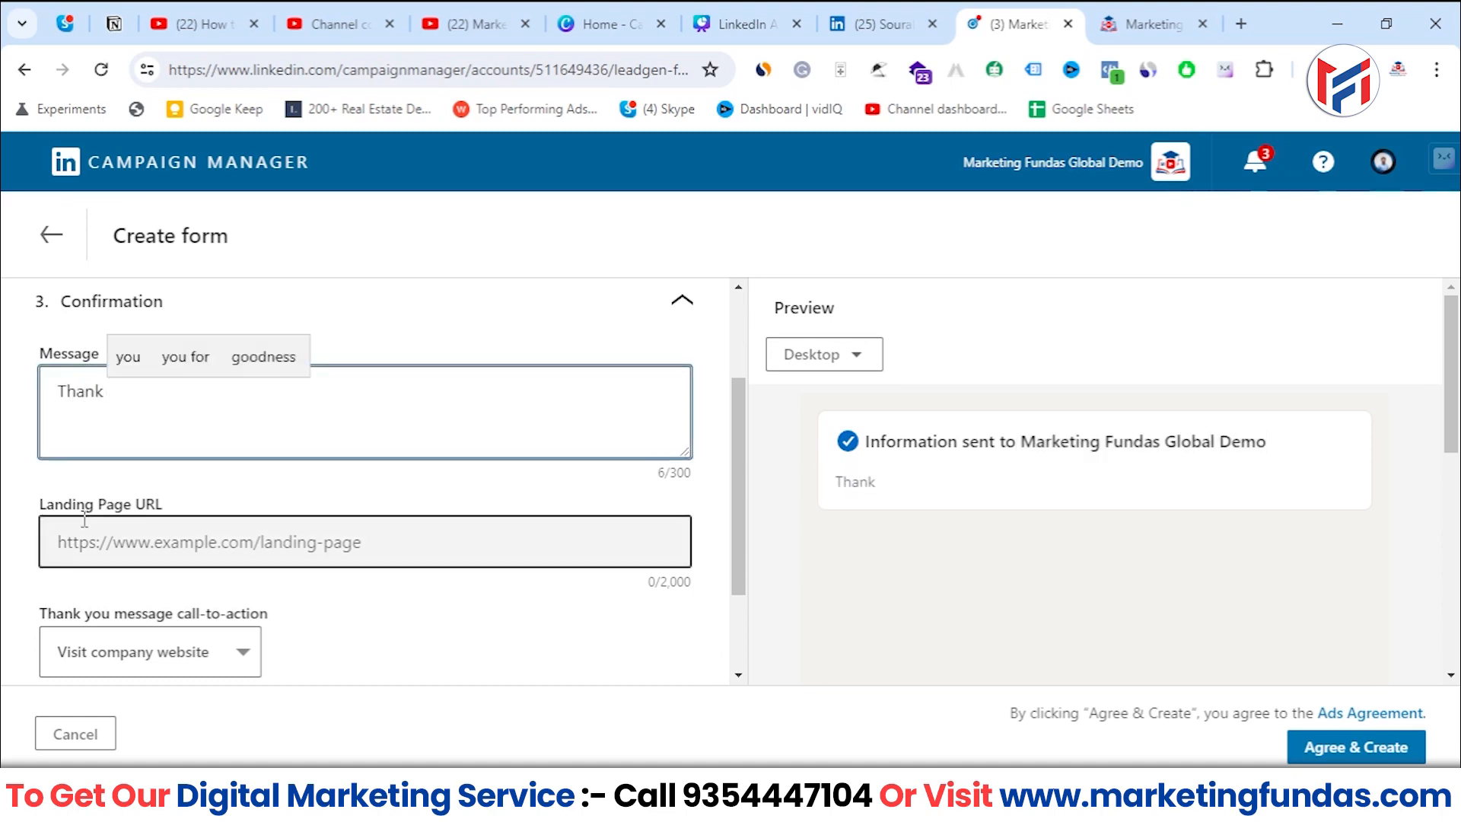
{"action": "type", "text": "You "}
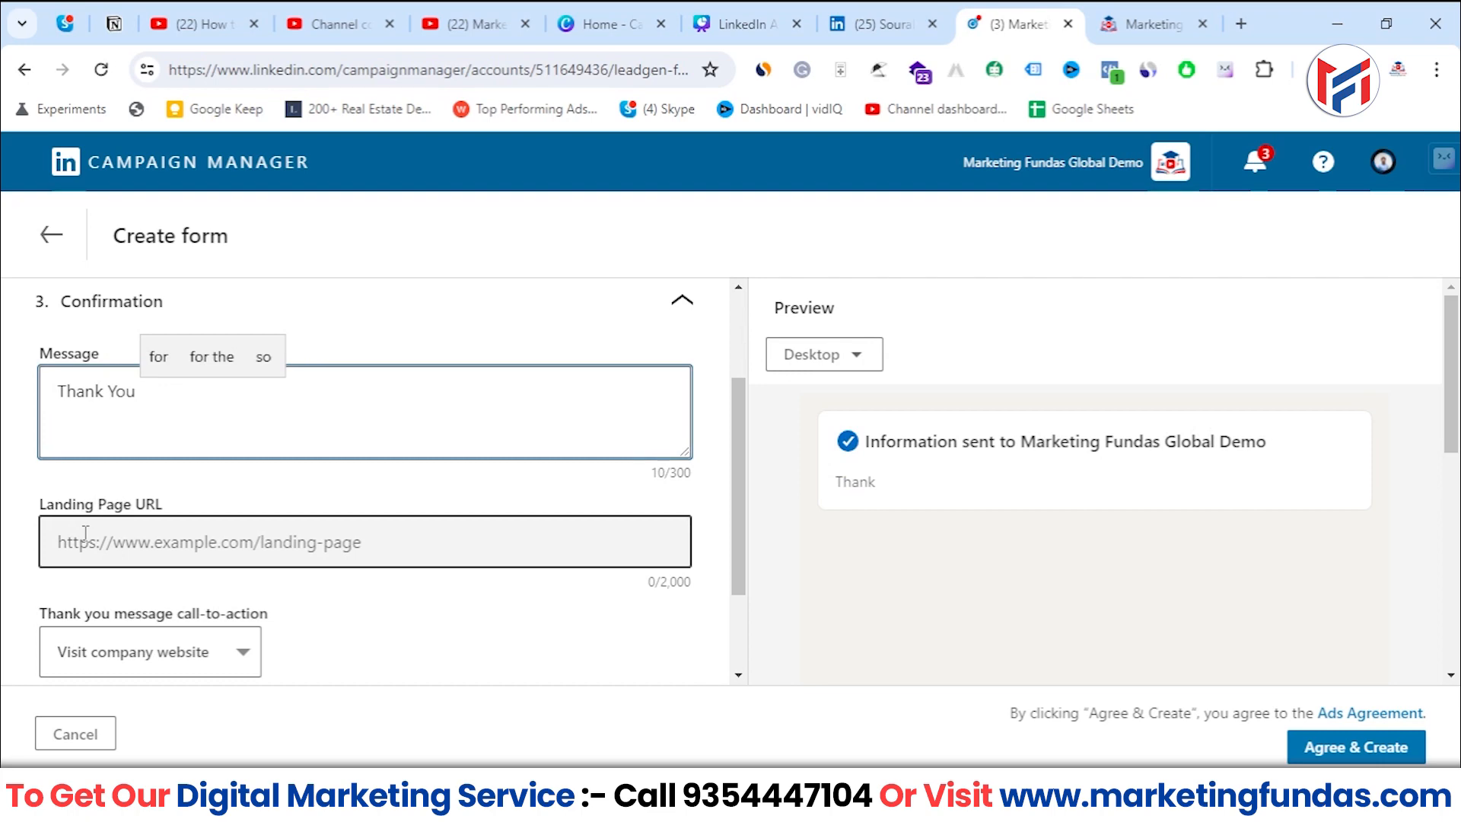
{"action": "type", "text": "for subb"}
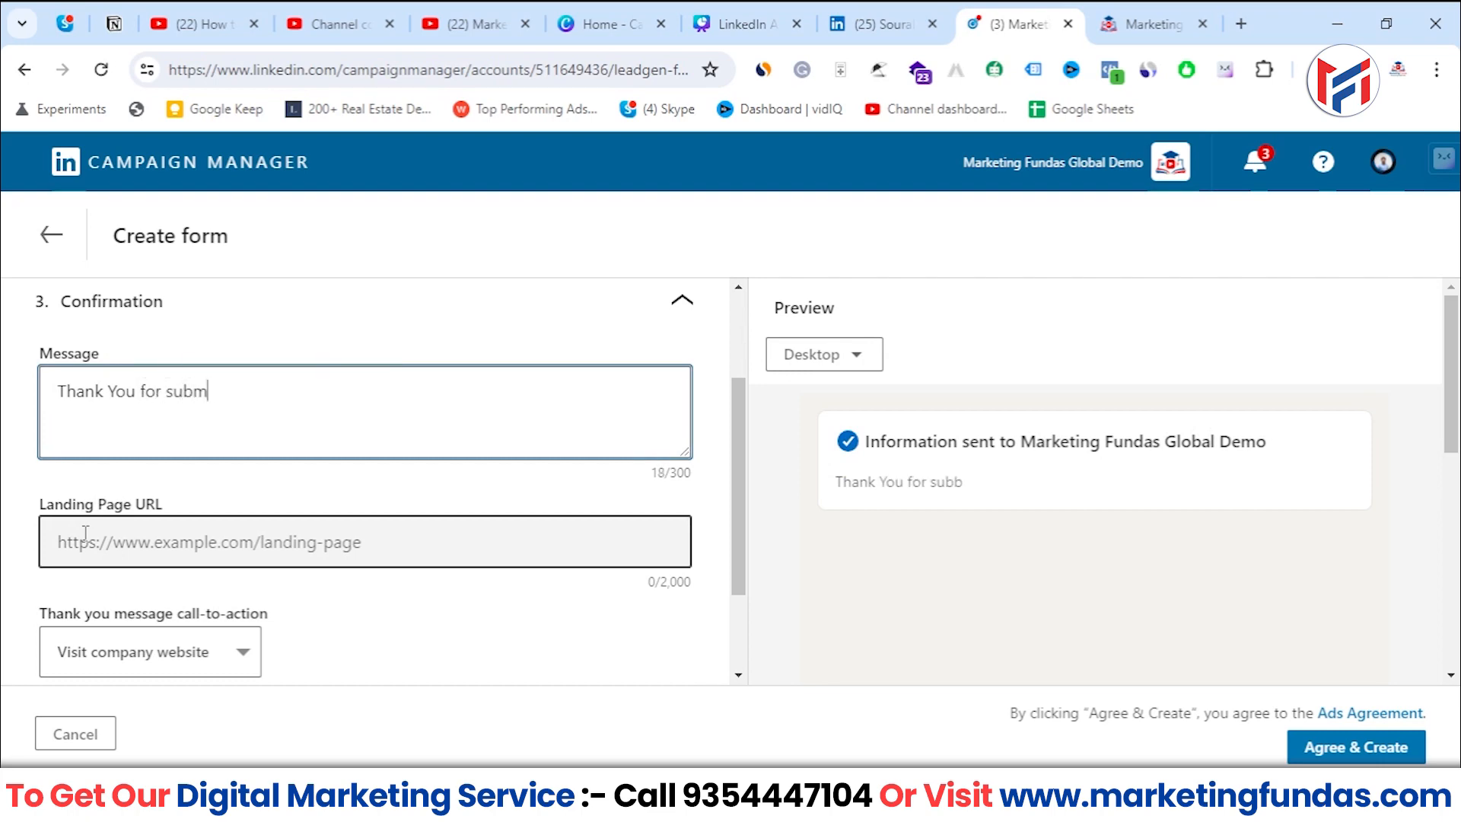
{"action": "type", "text": "itting your details wit"}
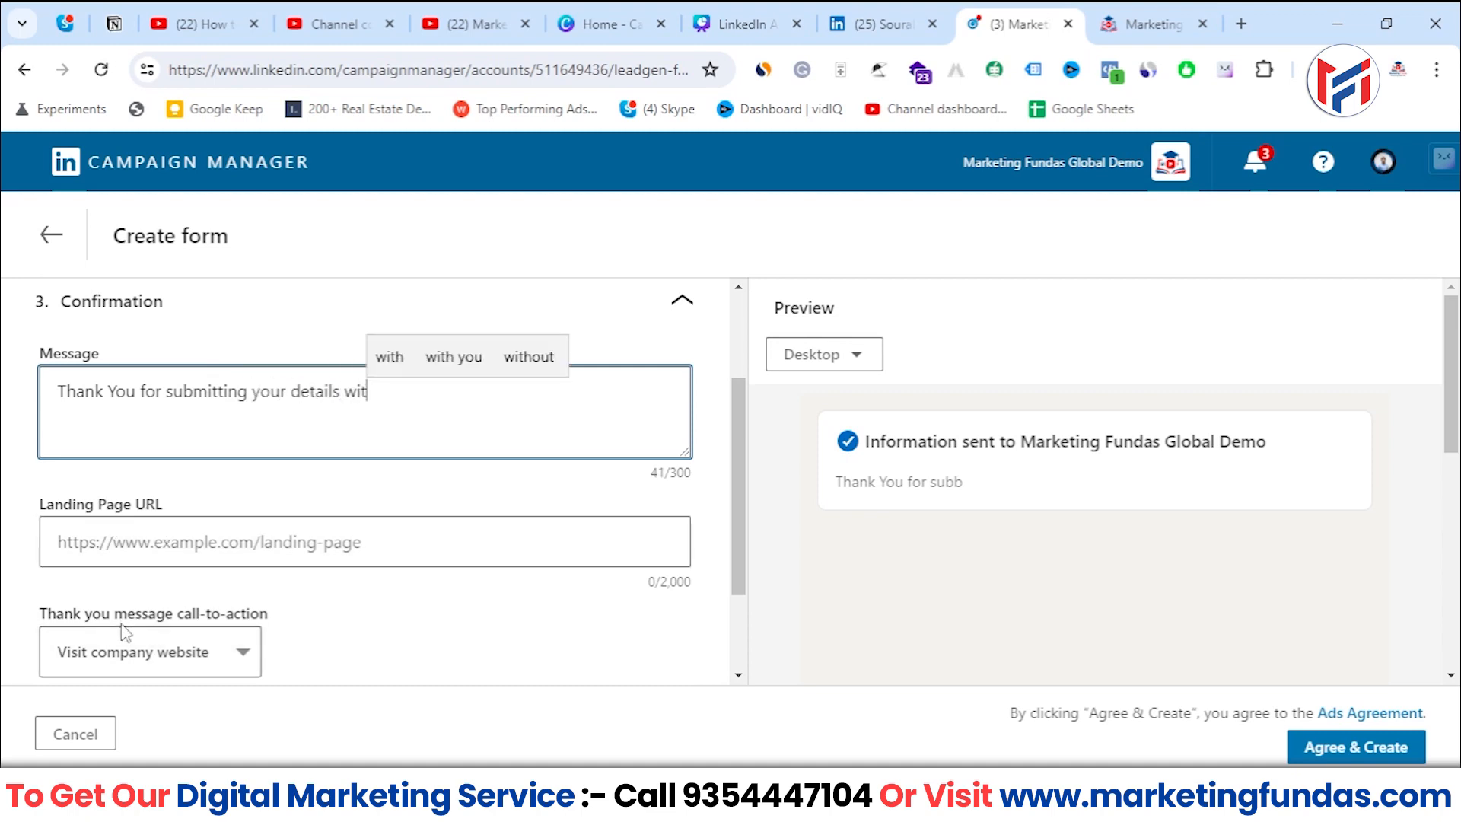
{"action": "key", "text": "BackSpace"}
{"action": "key", "text": "BackSpace"}
{"action": "type", "text": "e'lll"}
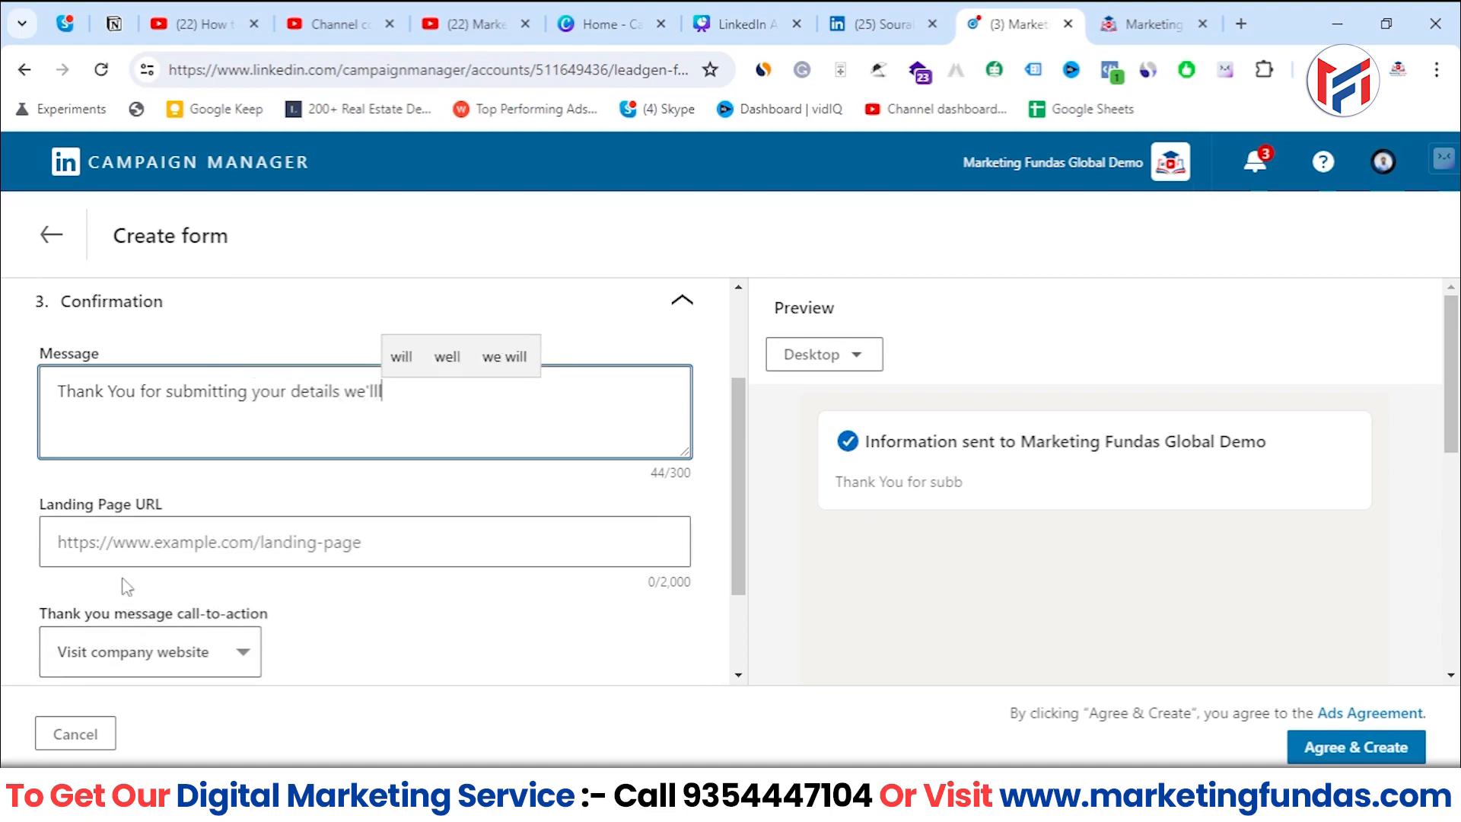
{"action": "key", "text": "BackSpace"}
{"action": "type", "text": "be co"}
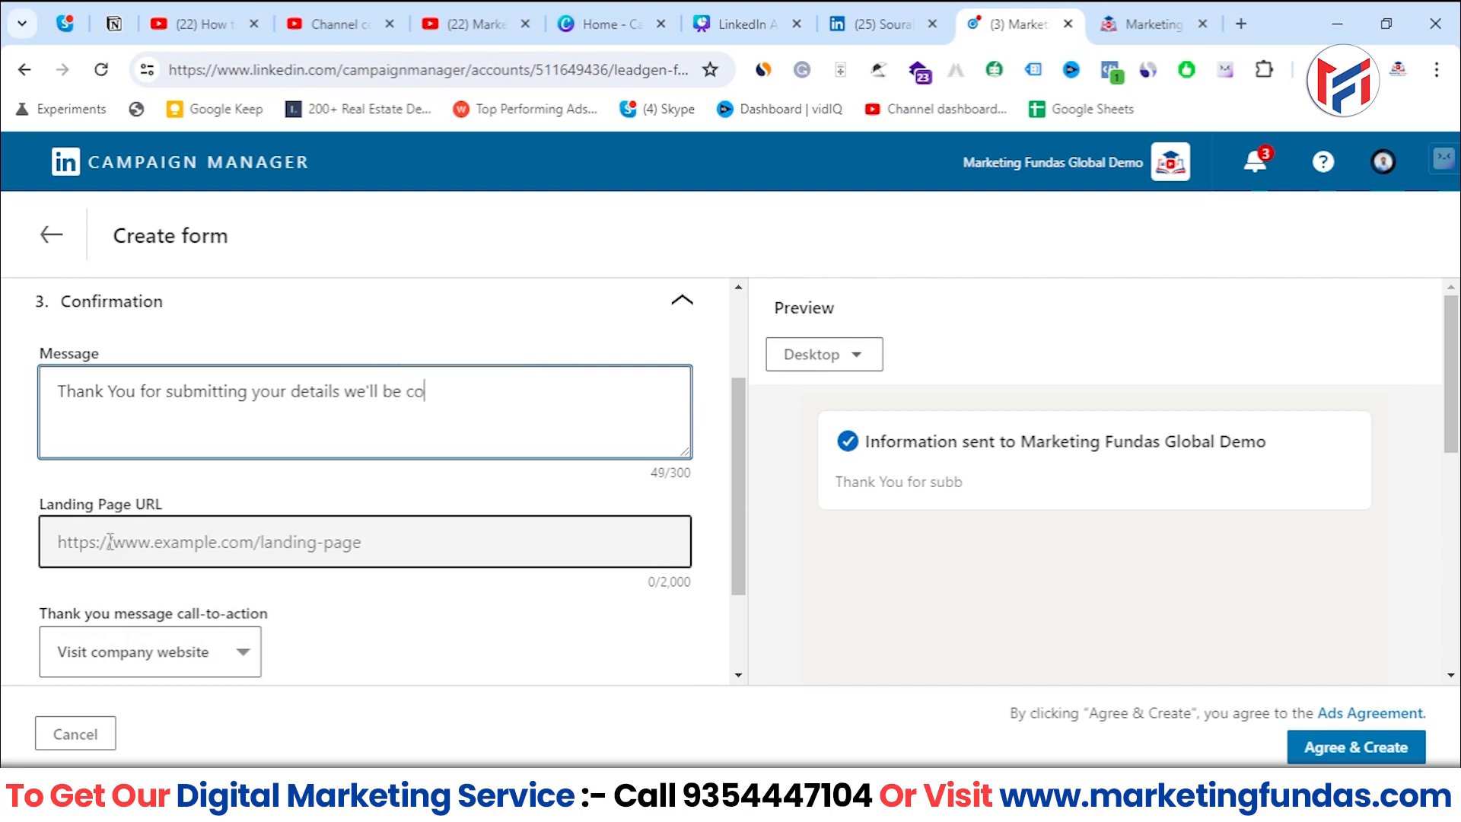
{"action": "type", "text": "ntact"}
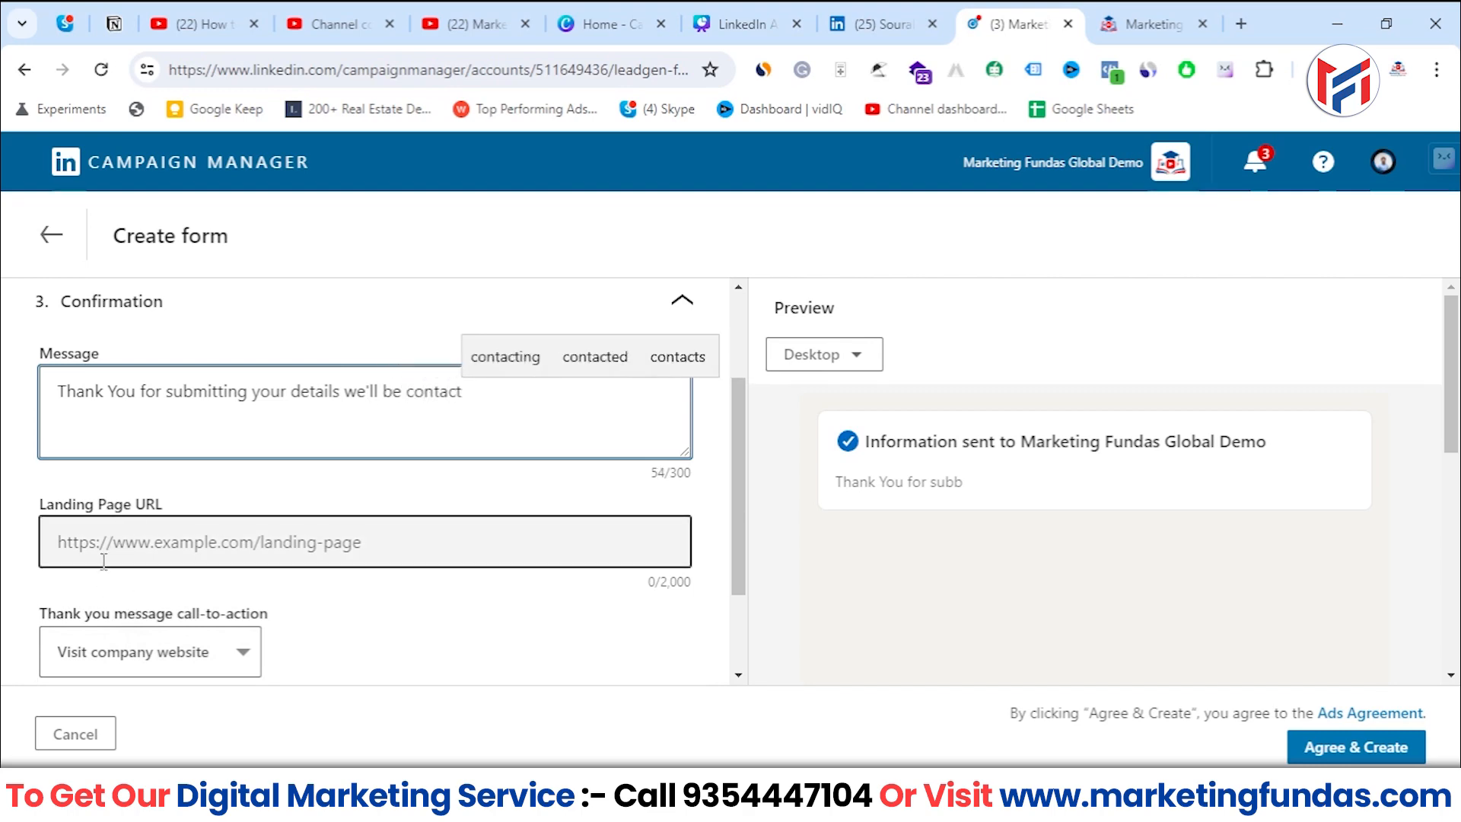
{"action": "type", "text": "ing you "}
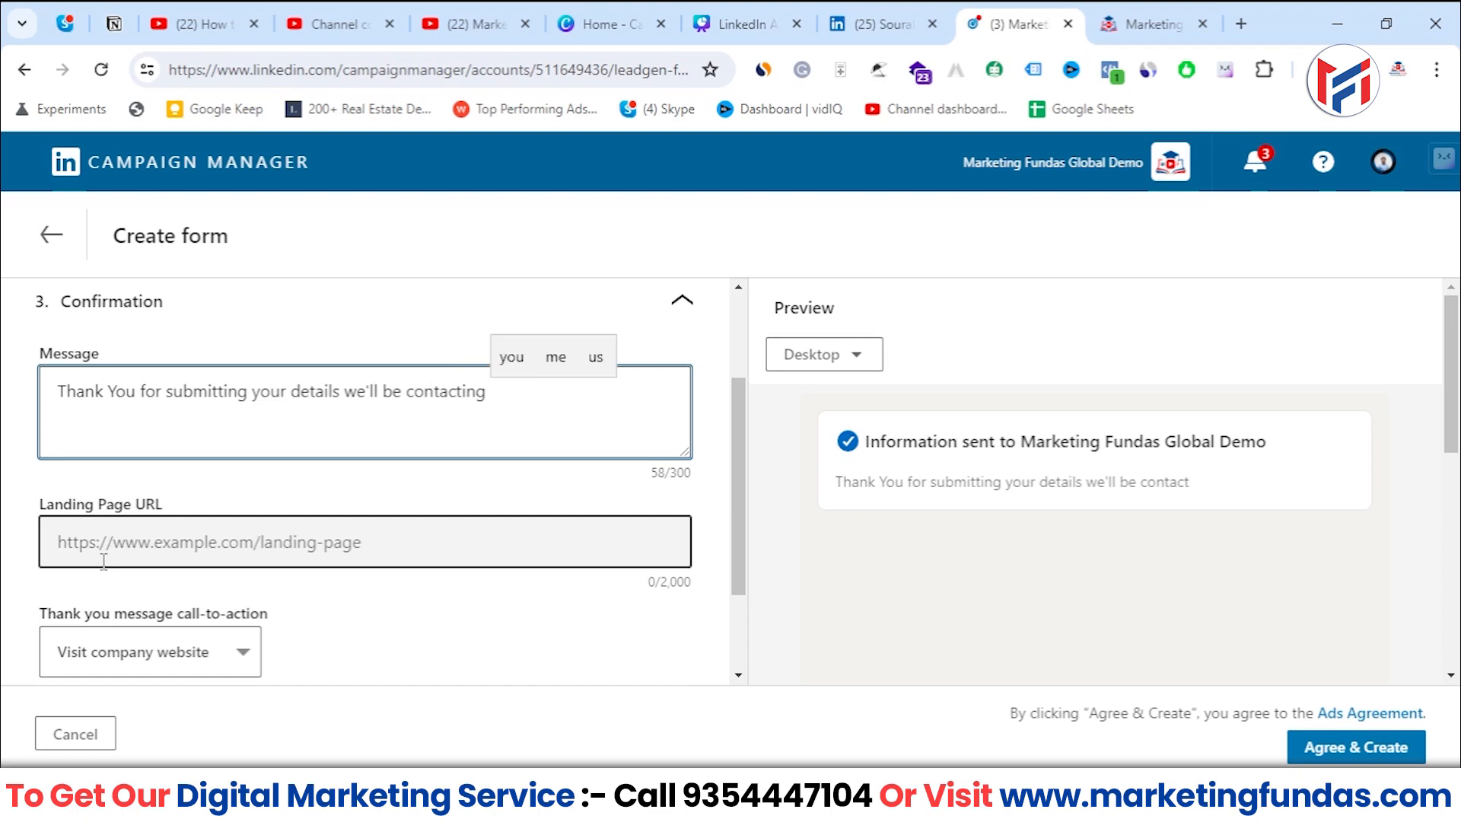
{"action": "type", "text": "soon!"}
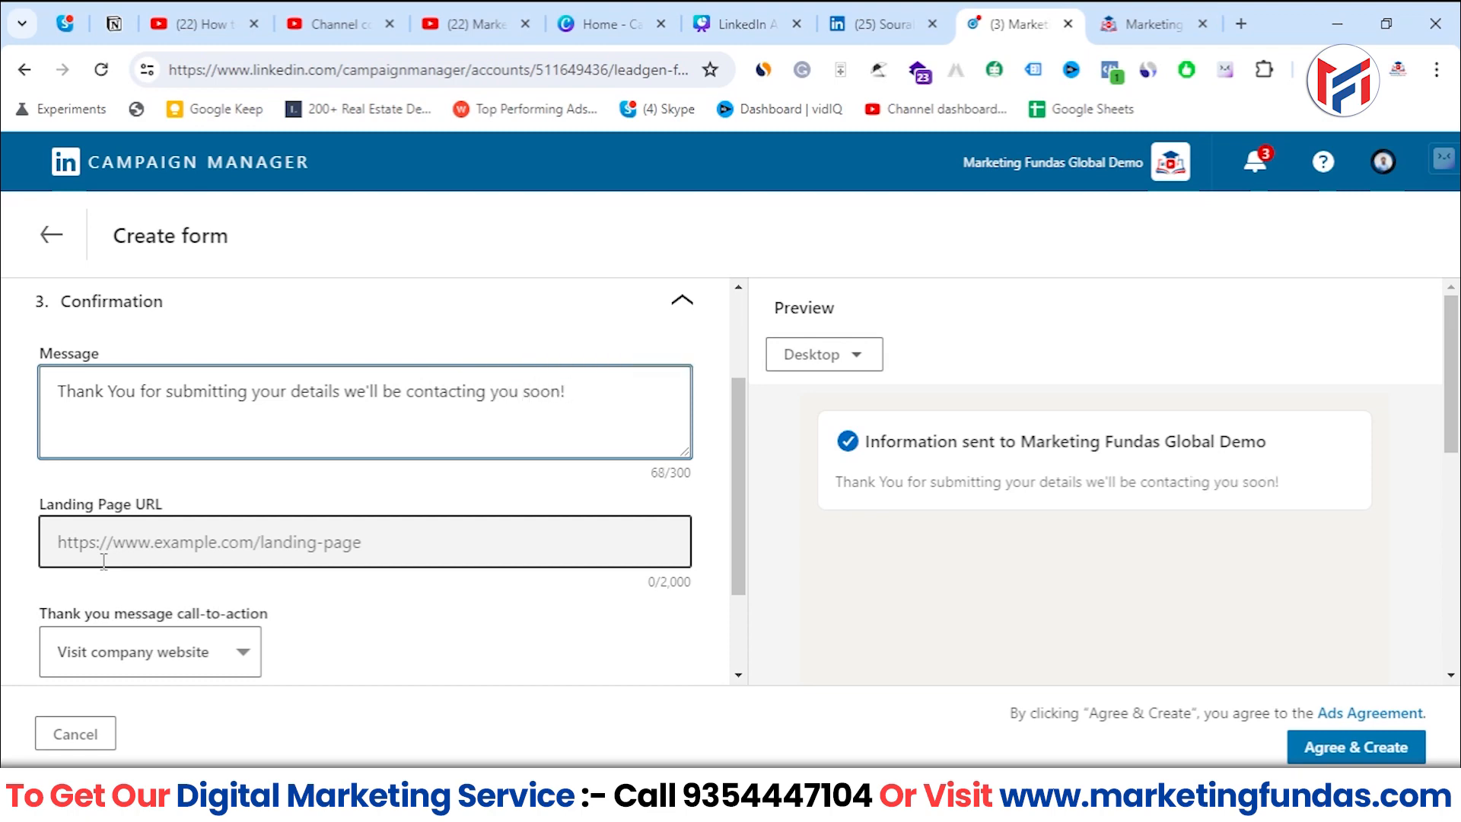
- Add a heart emoji at the end of the confirmation message
{"action": "key", "text": "super+period"}
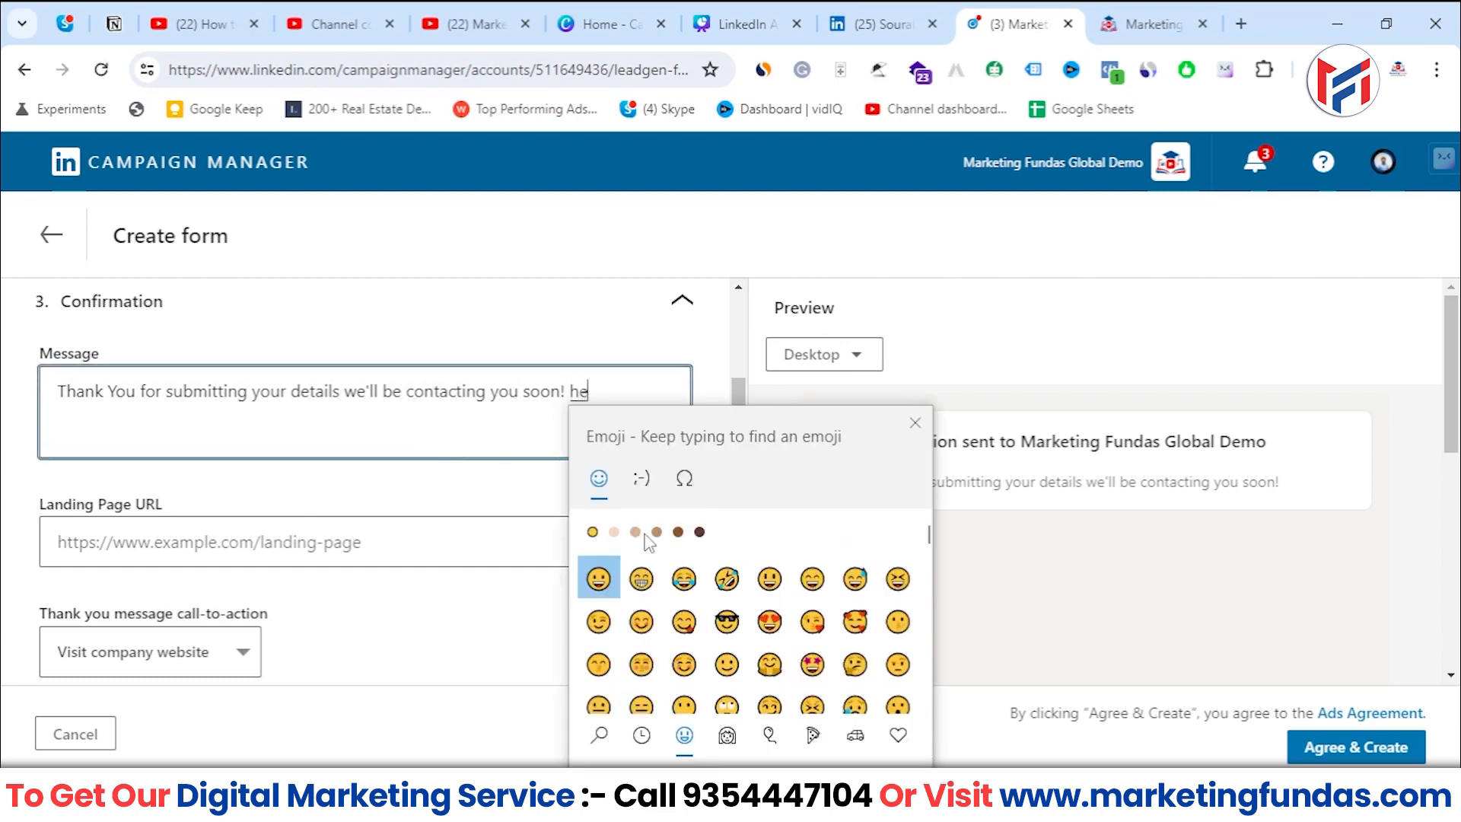
{"action": "type", "text": "heart"}
{"action": "key", "text": "Return"}
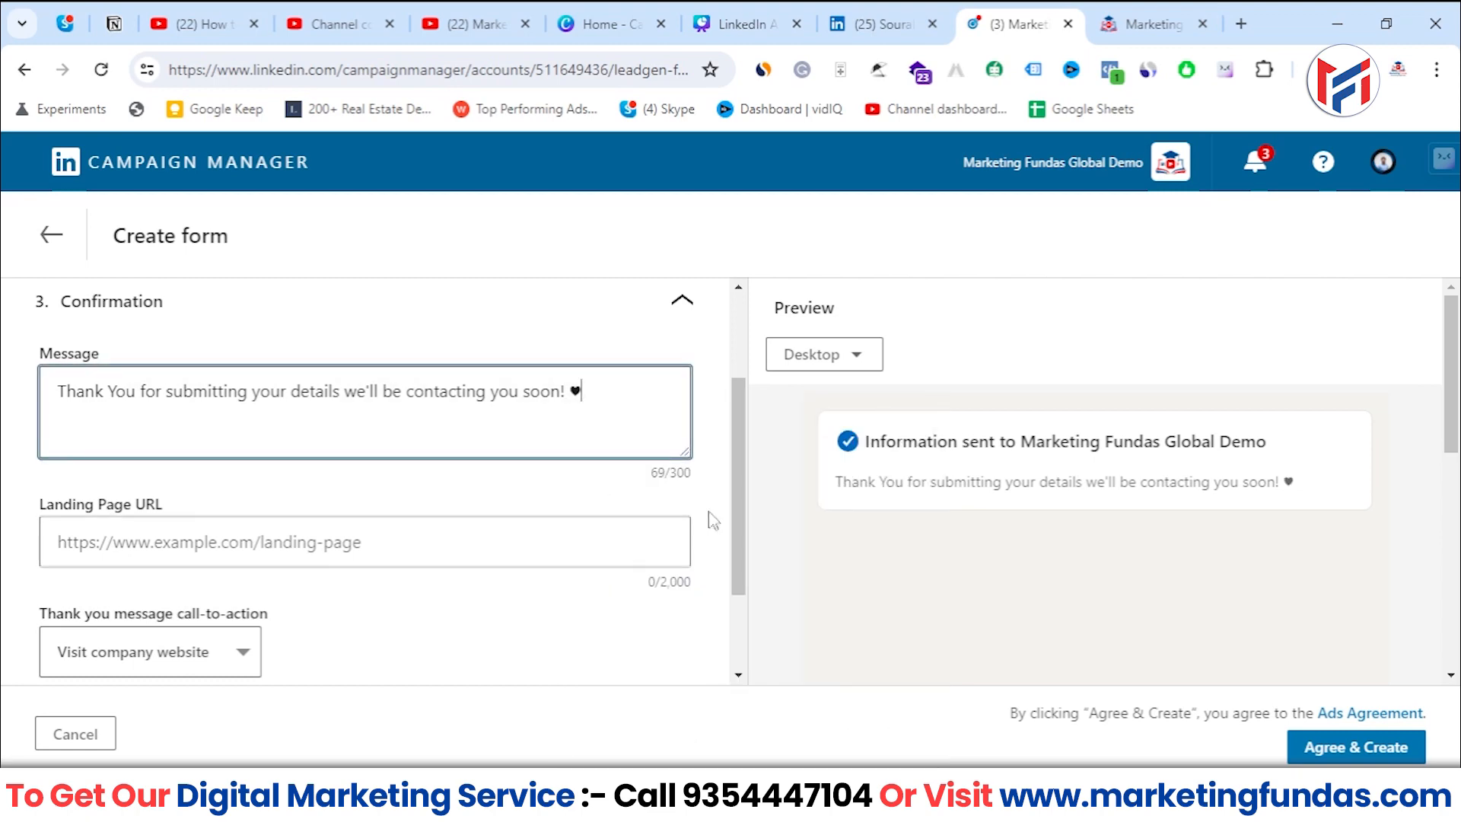
- Check the thank you message in the Mobile preview and return the preview to Desktop
{"action": "left_click_drag", "start_coordinate": [743, 440], "coordinate": [743, 473]}
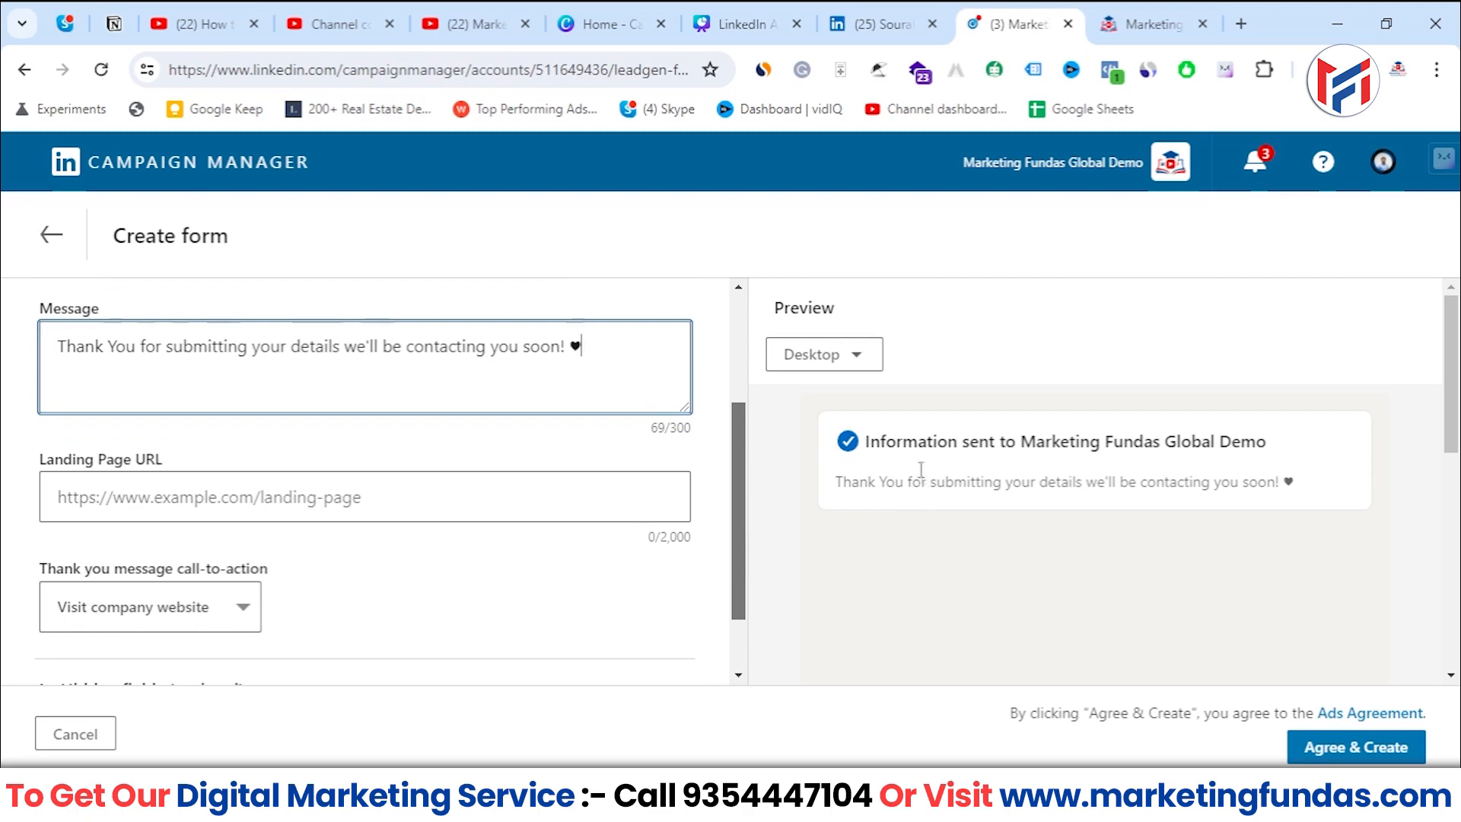
{"action": "left_click", "coordinate": [848, 356]}
{"action": "left_click", "coordinate": [833, 473]}
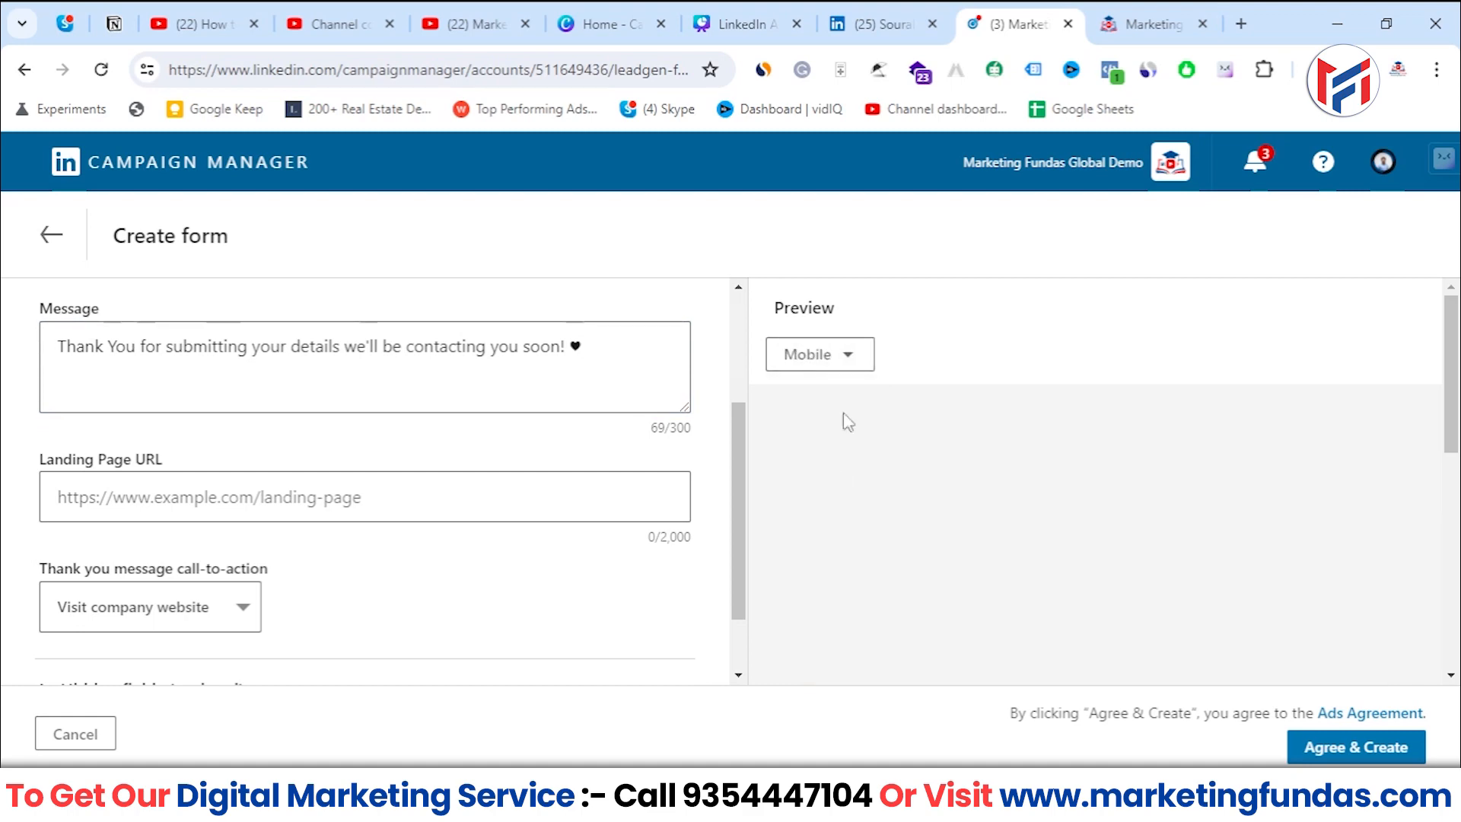
{"action": "scroll", "coordinate": [824, 477], "scroll_direction": "down", "scroll_amount": 2}
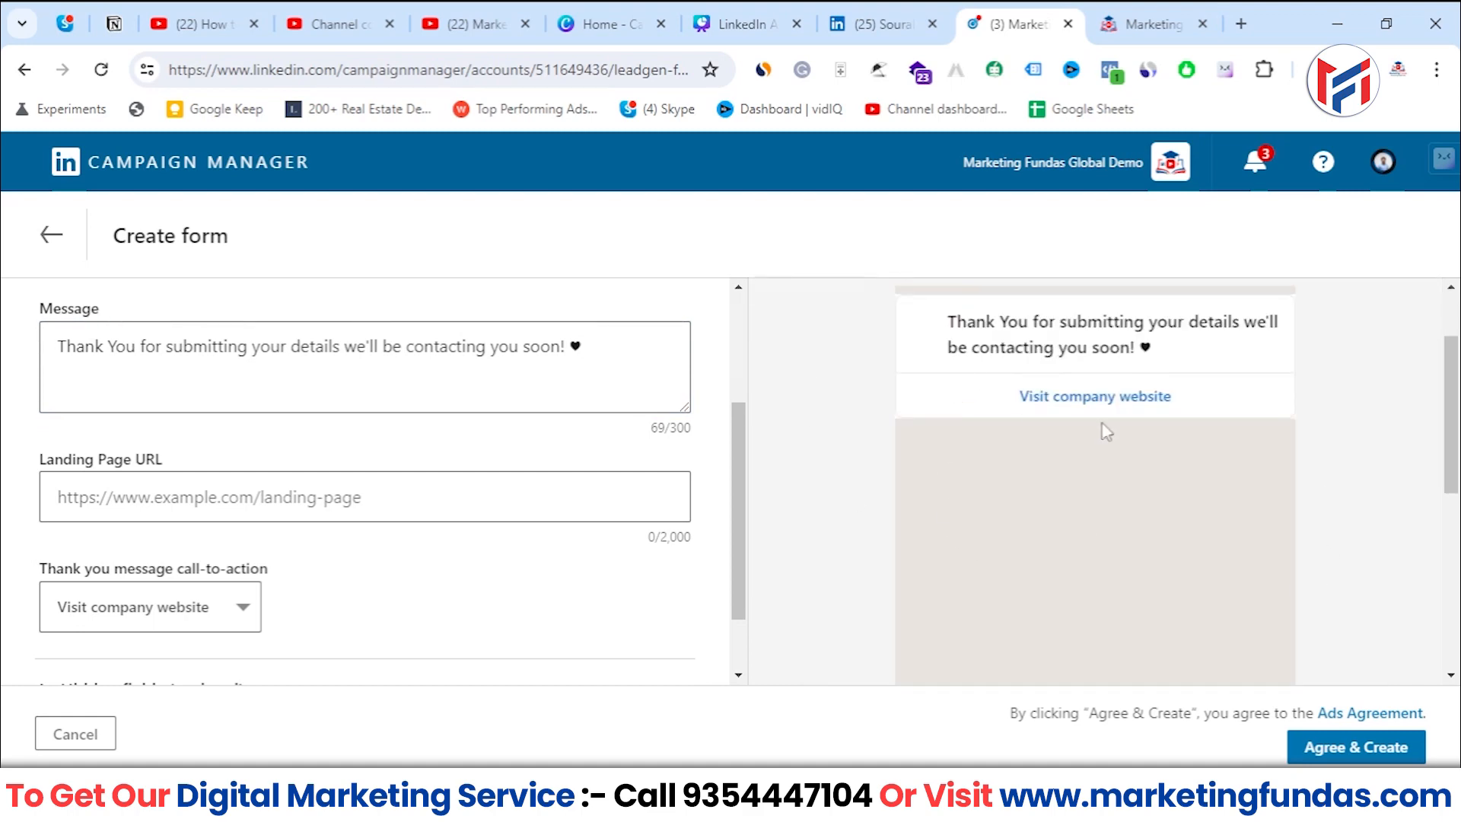
{"action": "scroll", "coordinate": [887, 349], "scroll_direction": "up", "scroll_amount": 1}
{"action": "left_click", "coordinate": [835, 364]}
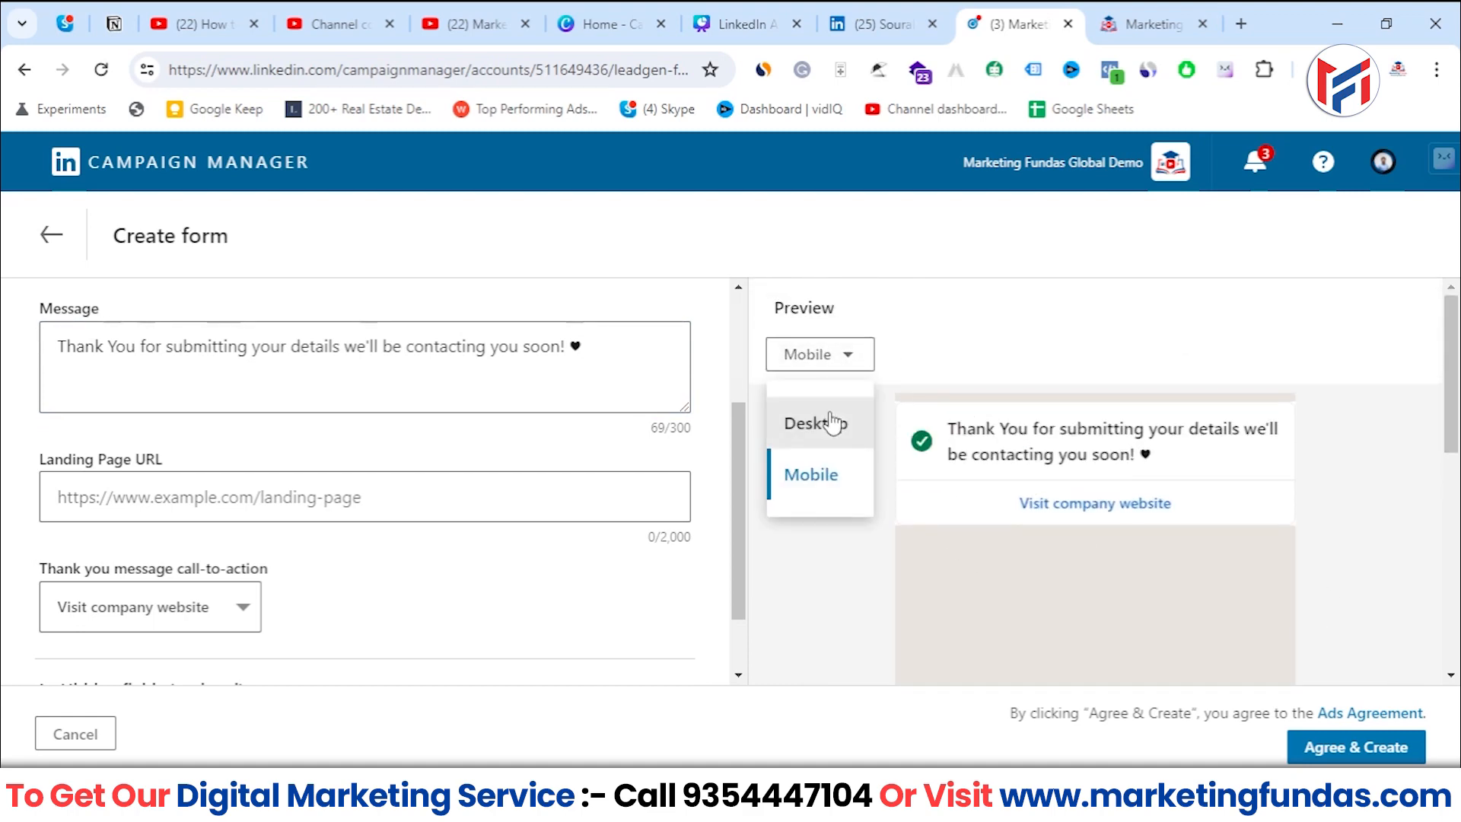
{"action": "left_click", "coordinate": [838, 420]}
{"action": "left_click", "coordinate": [526, 499]}
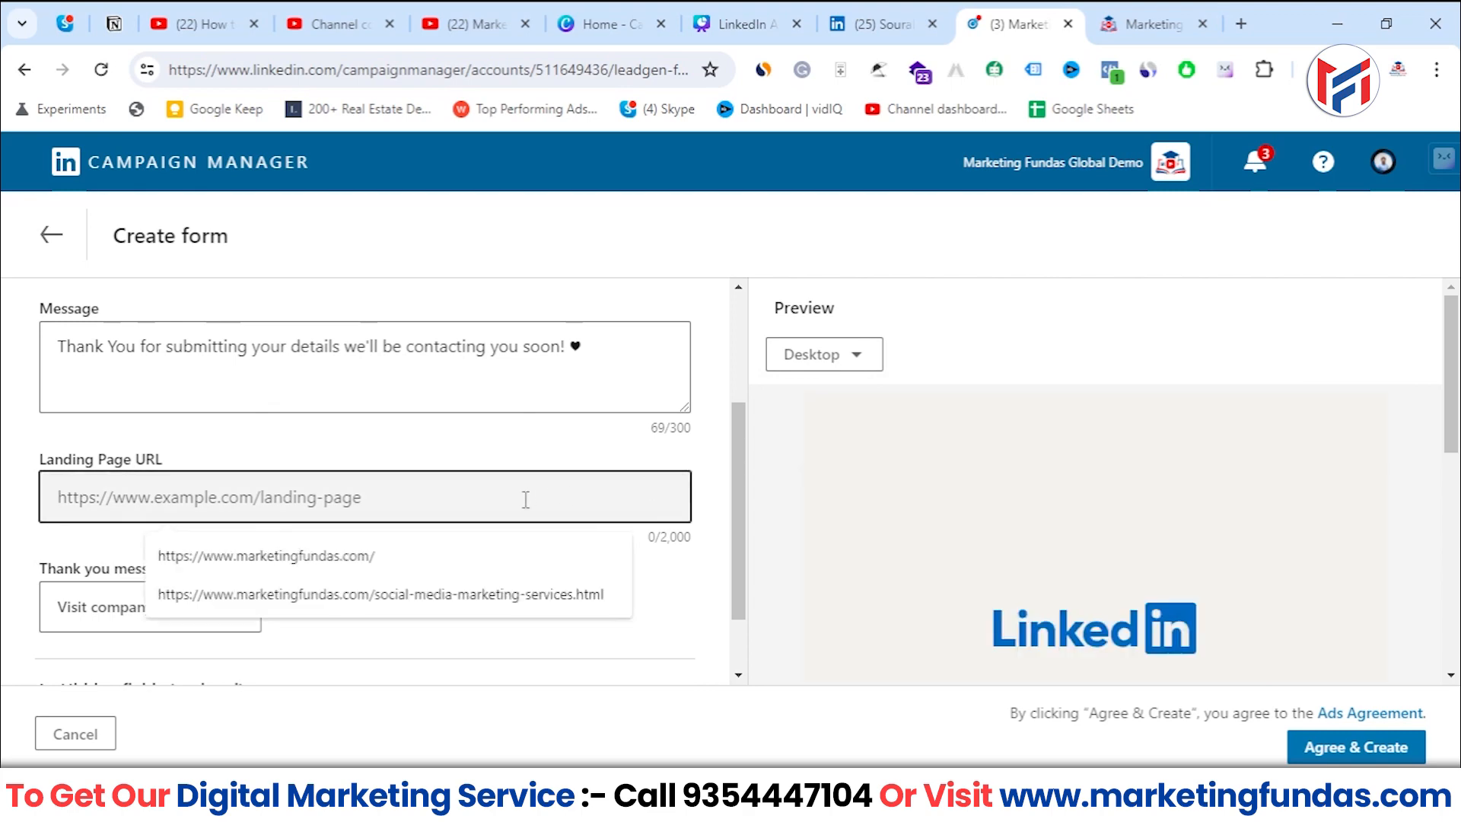
{"action": "scroll", "coordinate": [397, 487], "scroll_direction": "down", "scroll_amount": 1}
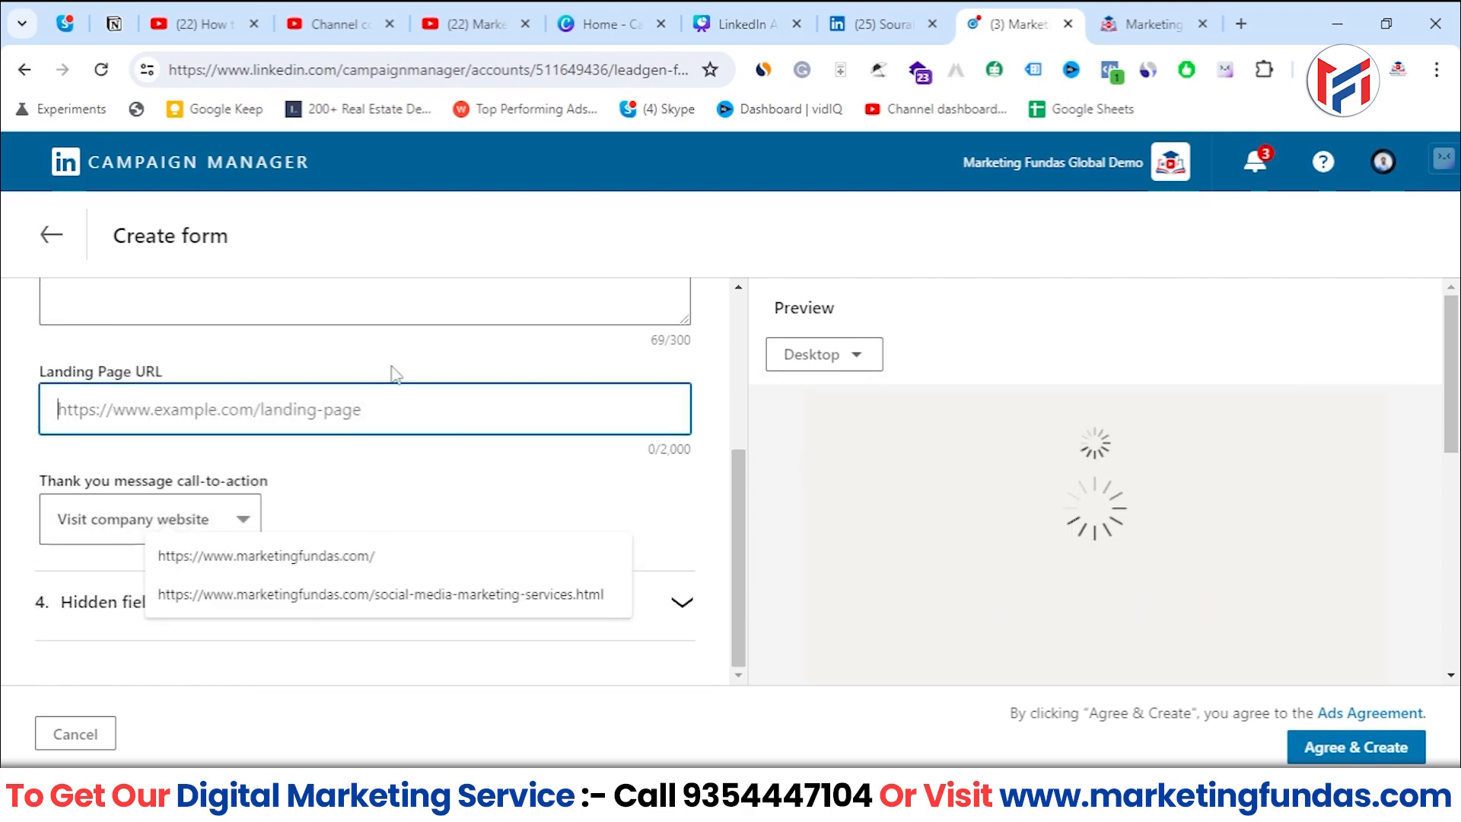
{"action": "left_click", "coordinate": [1152, 24]}
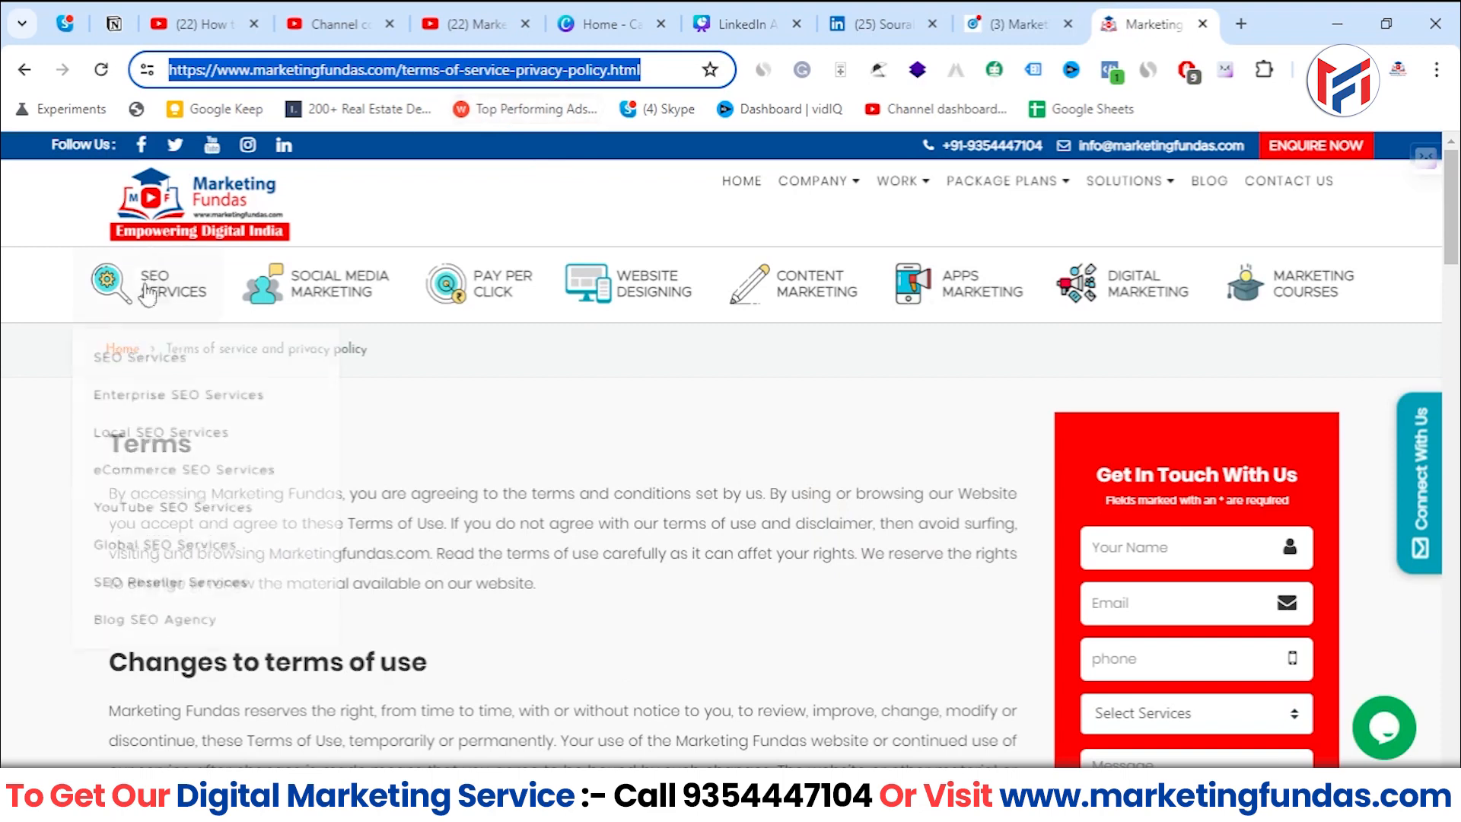
{"action": "left_click", "coordinate": [160, 217]}
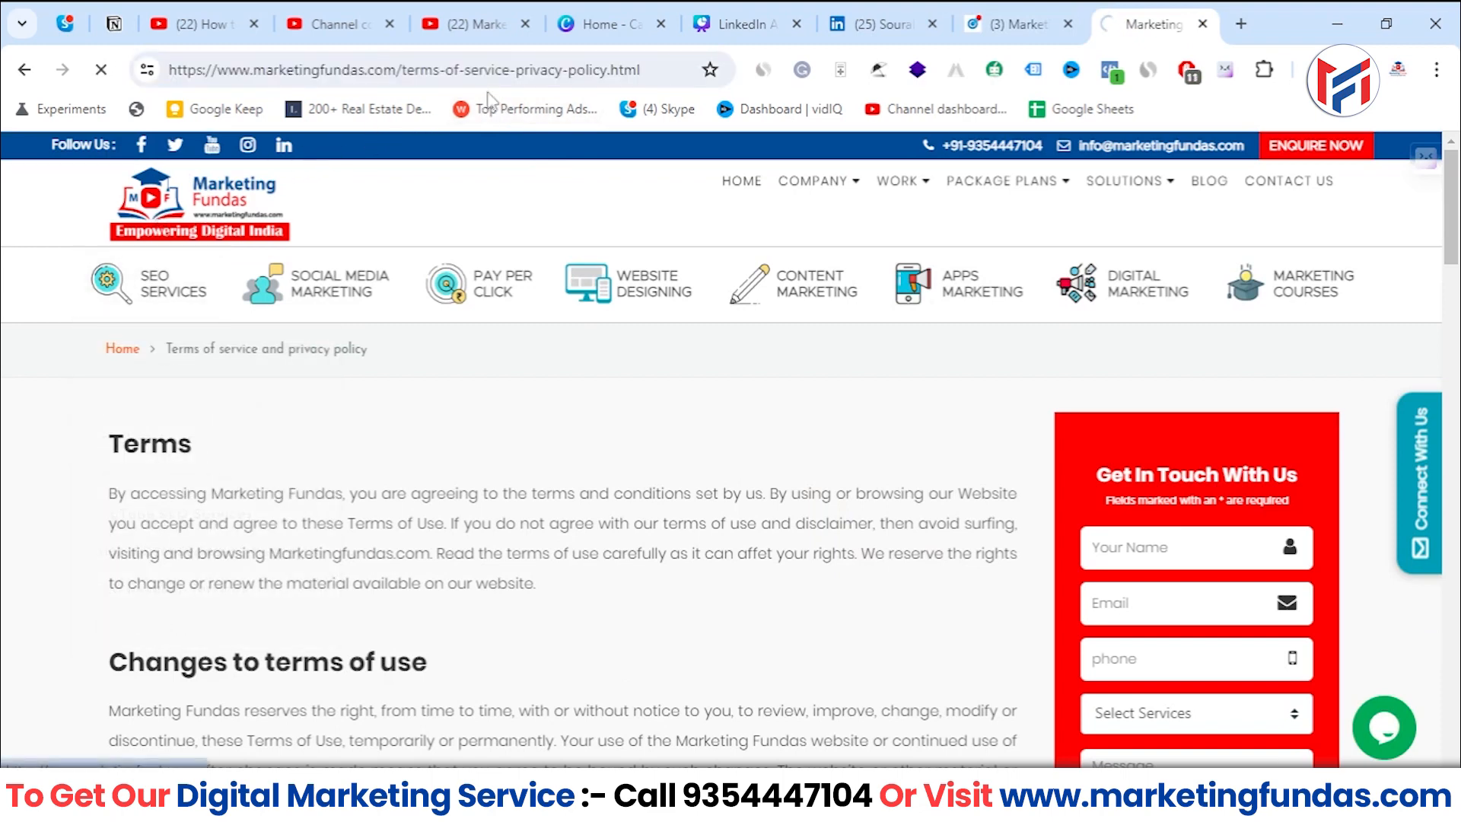
{"action": "left_click", "coordinate": [391, 83]}
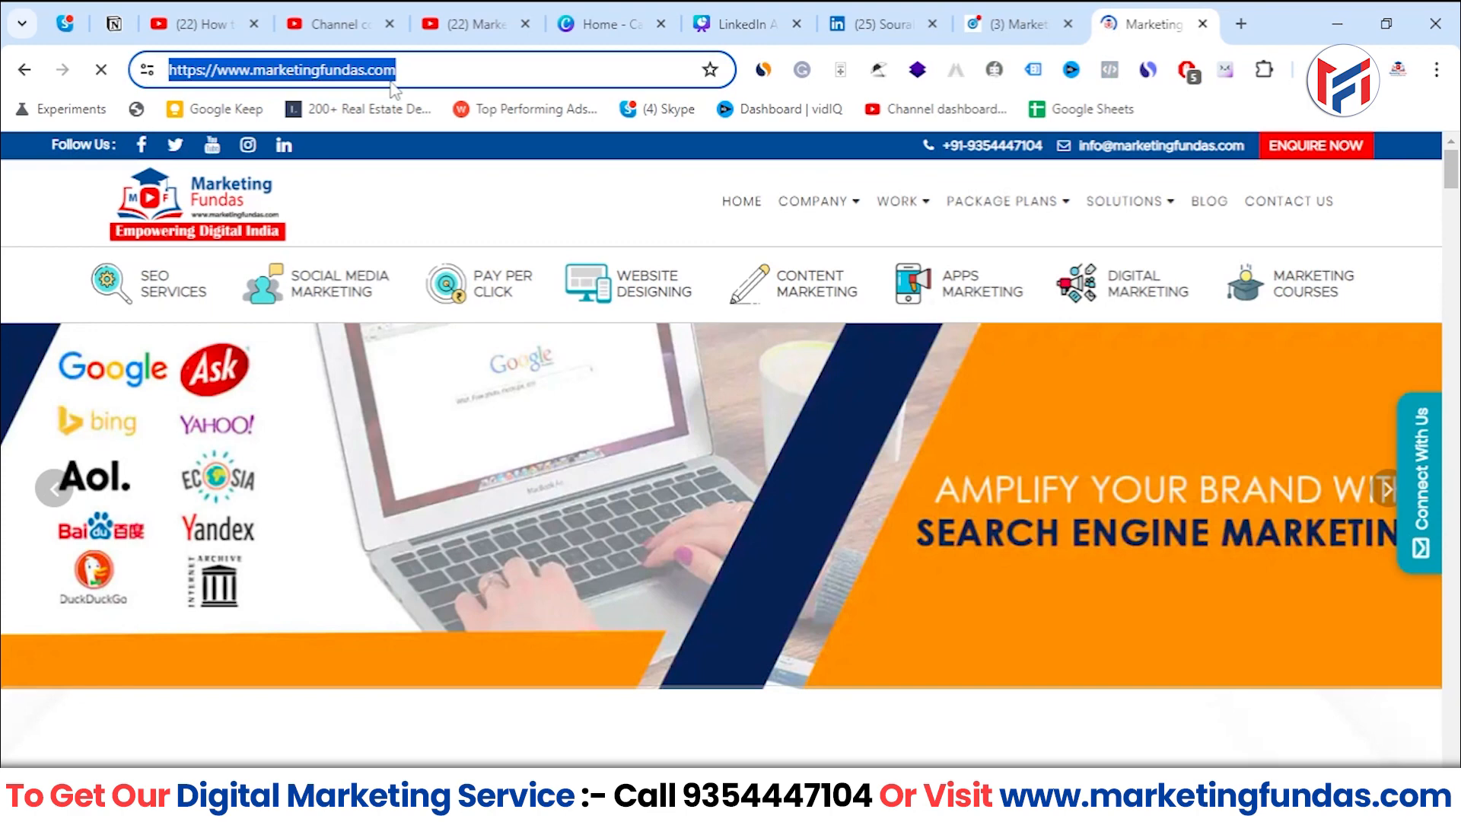
{"action": "left_click", "coordinate": [1016, 23]}
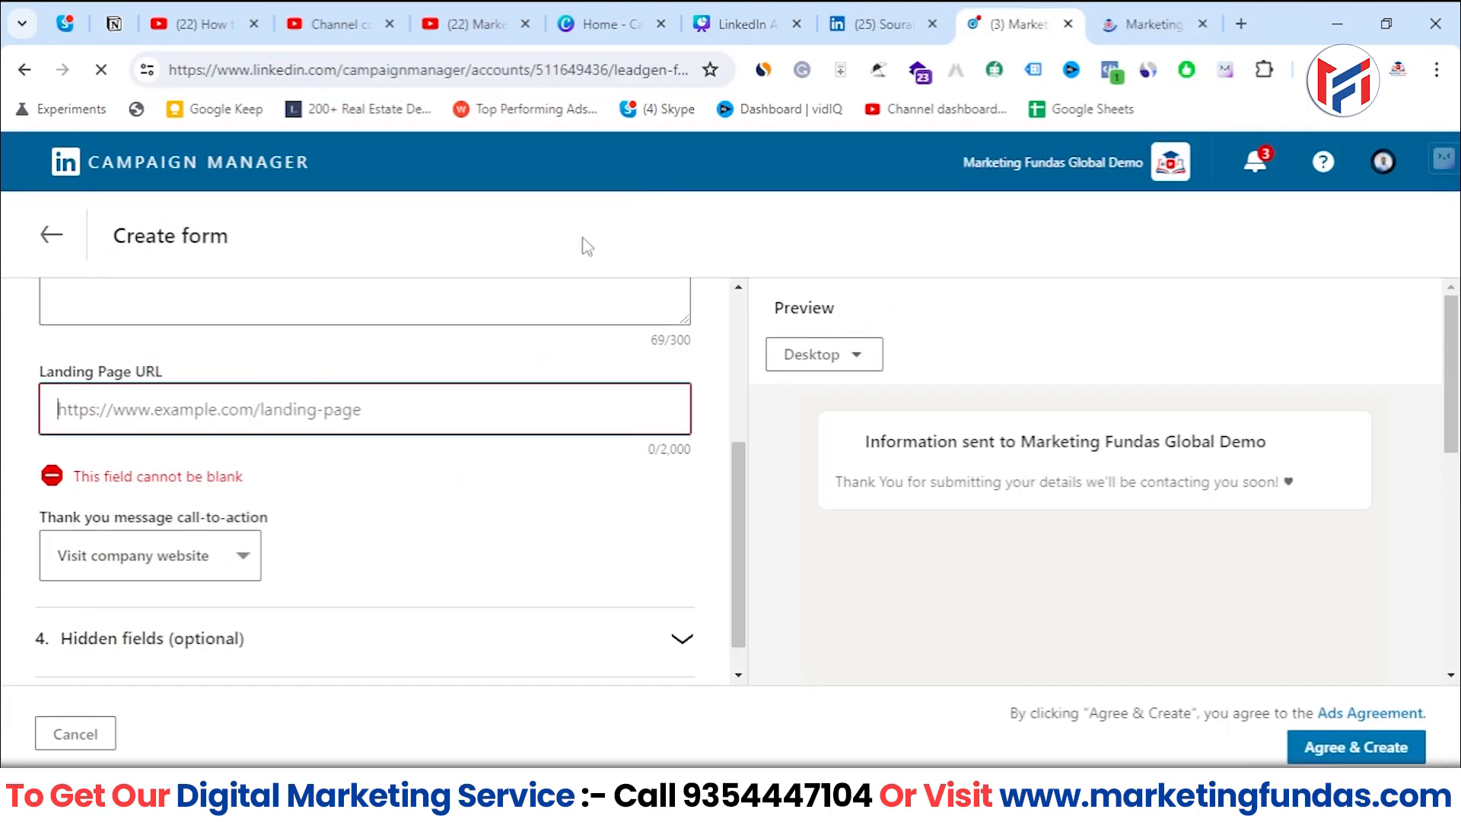
{"action": "left_click", "coordinate": [375, 430]}
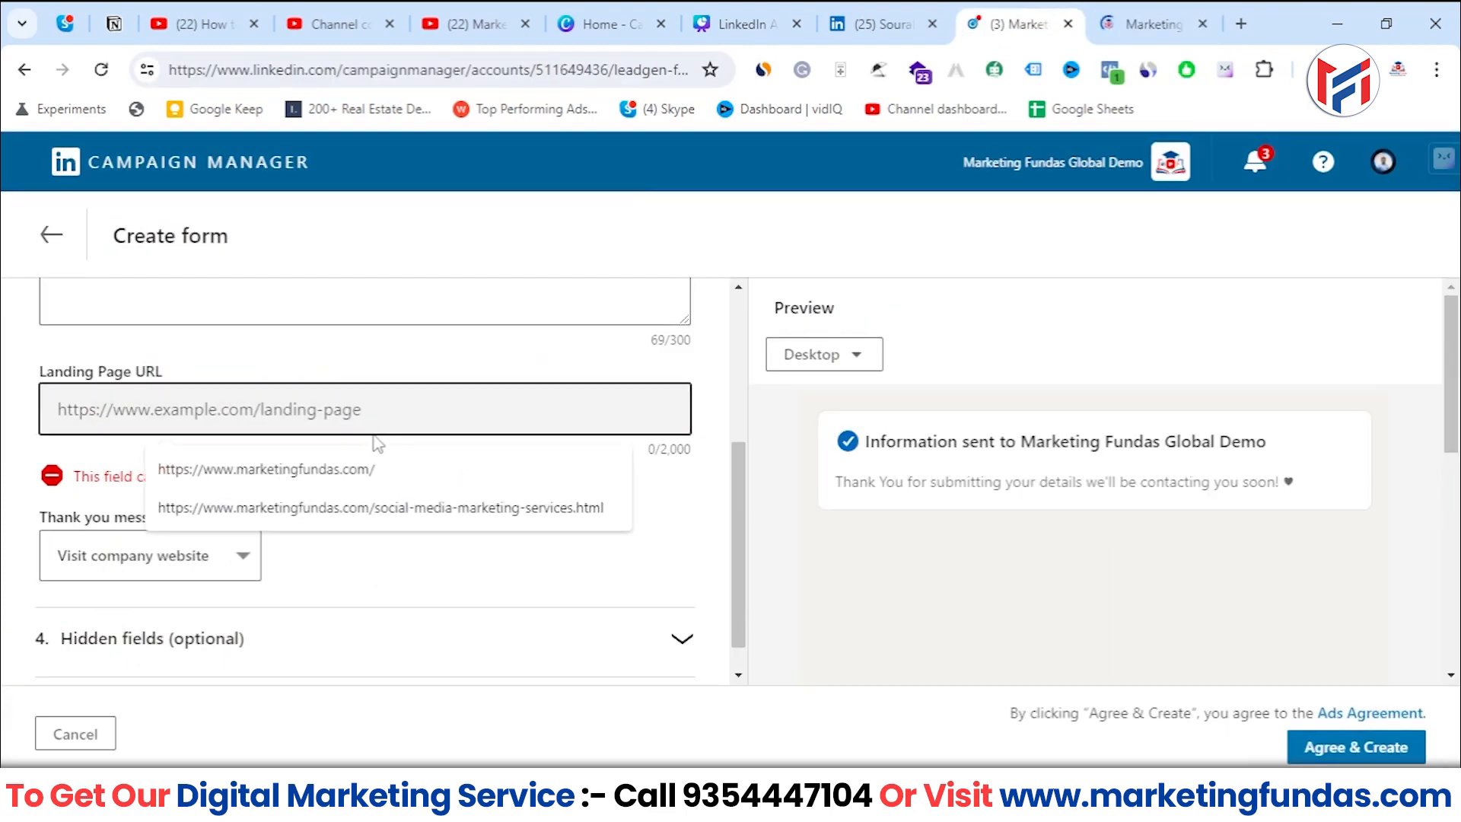
{"action": "left_click", "coordinate": [369, 468]}
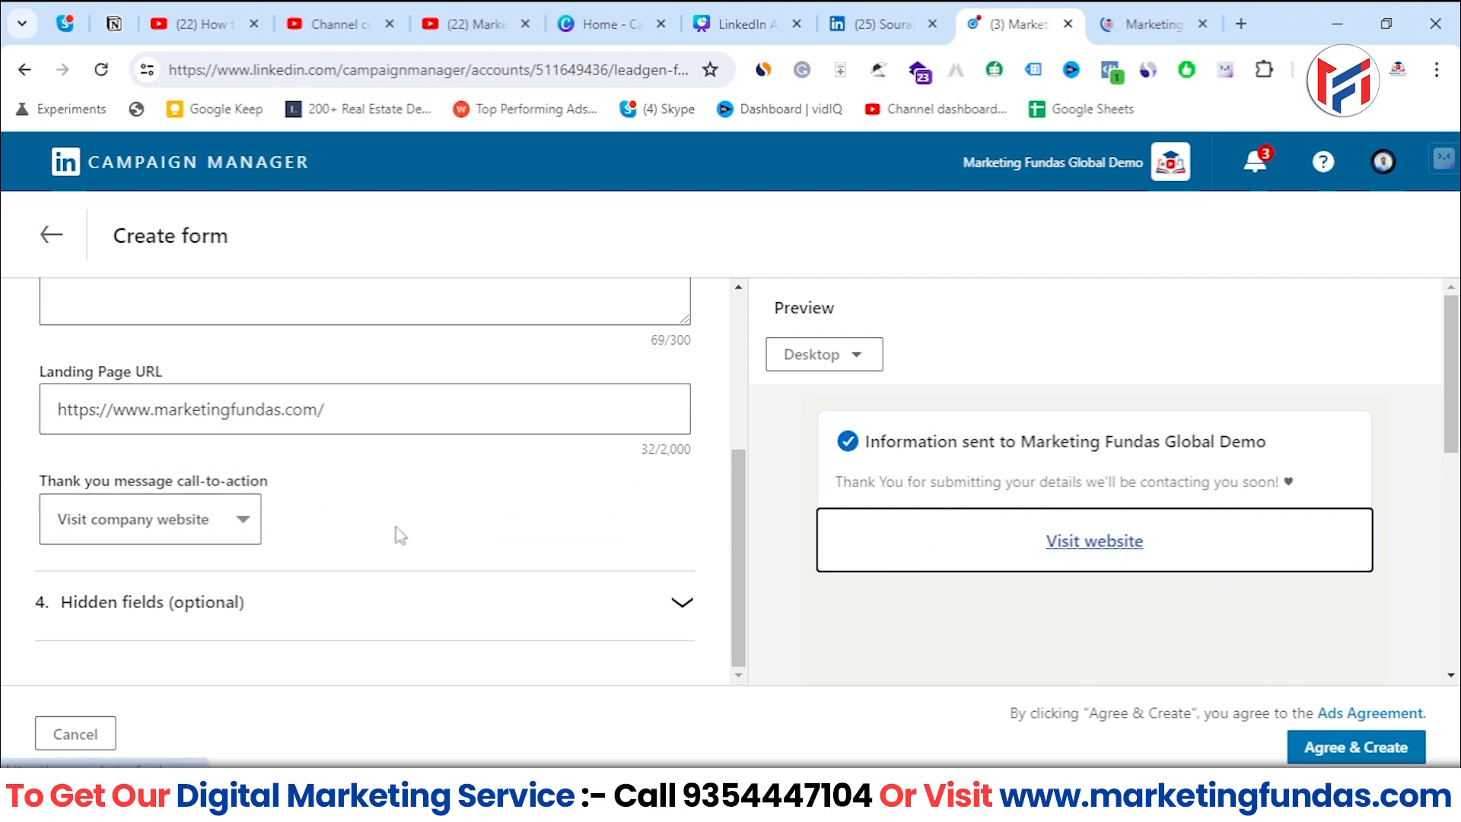
- Try Learn more and Download now as the thank you message call-to-action, and set it back to Visit company website
{"action": "left_click", "coordinate": [169, 525]}
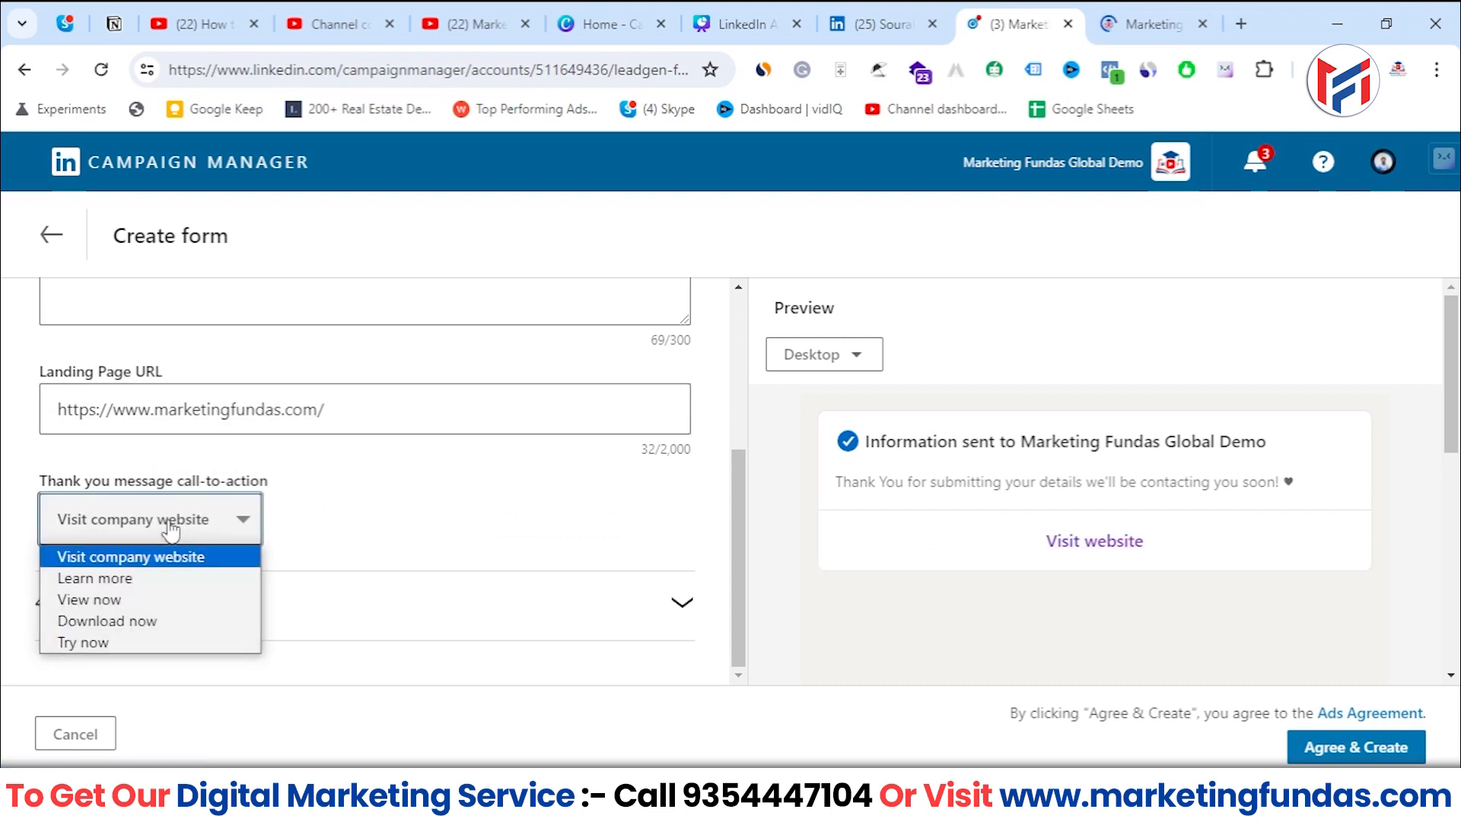
{"action": "left_click", "coordinate": [143, 586]}
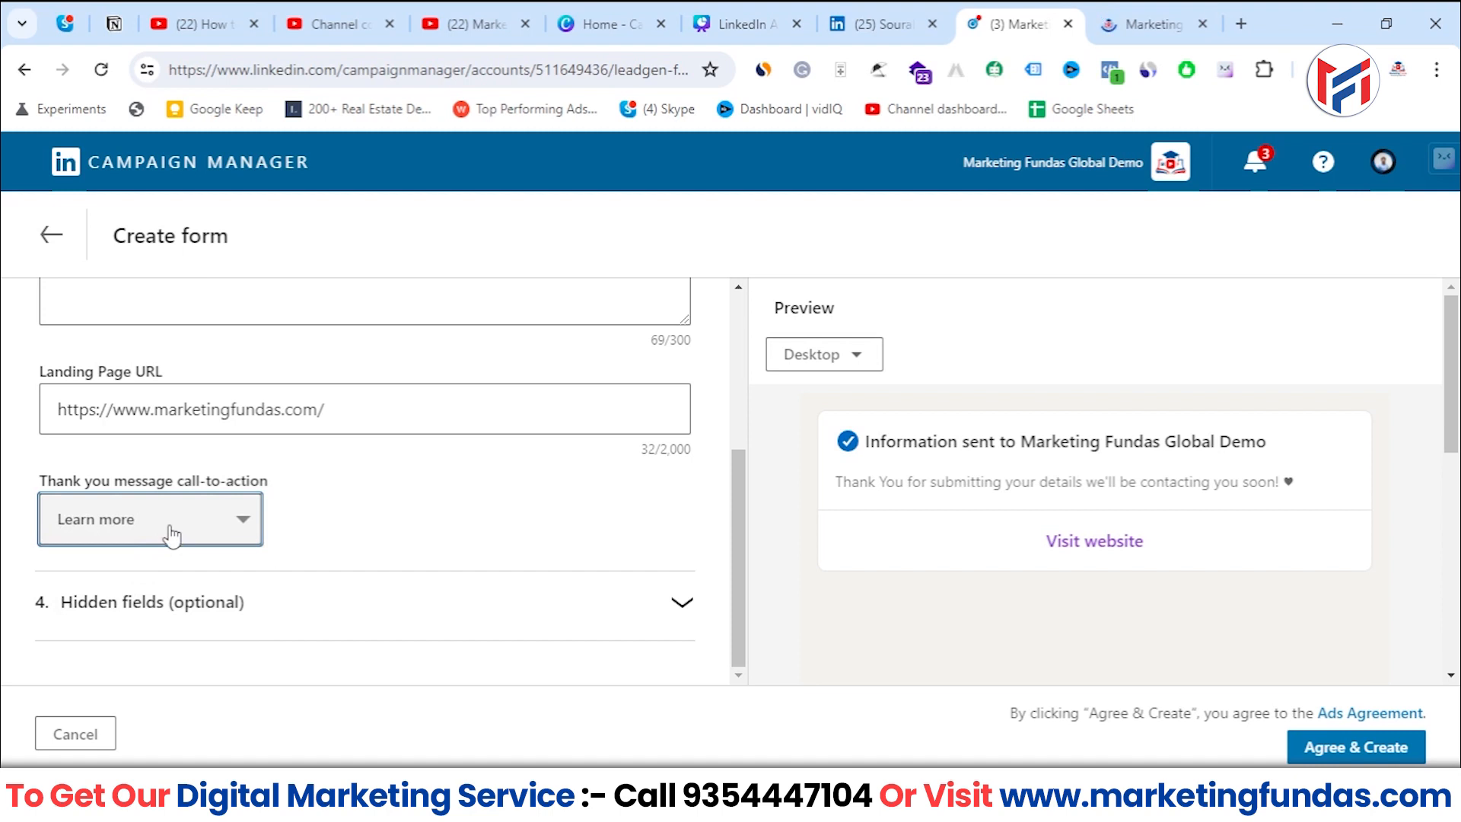
{"action": "left_click", "coordinate": [171, 533]}
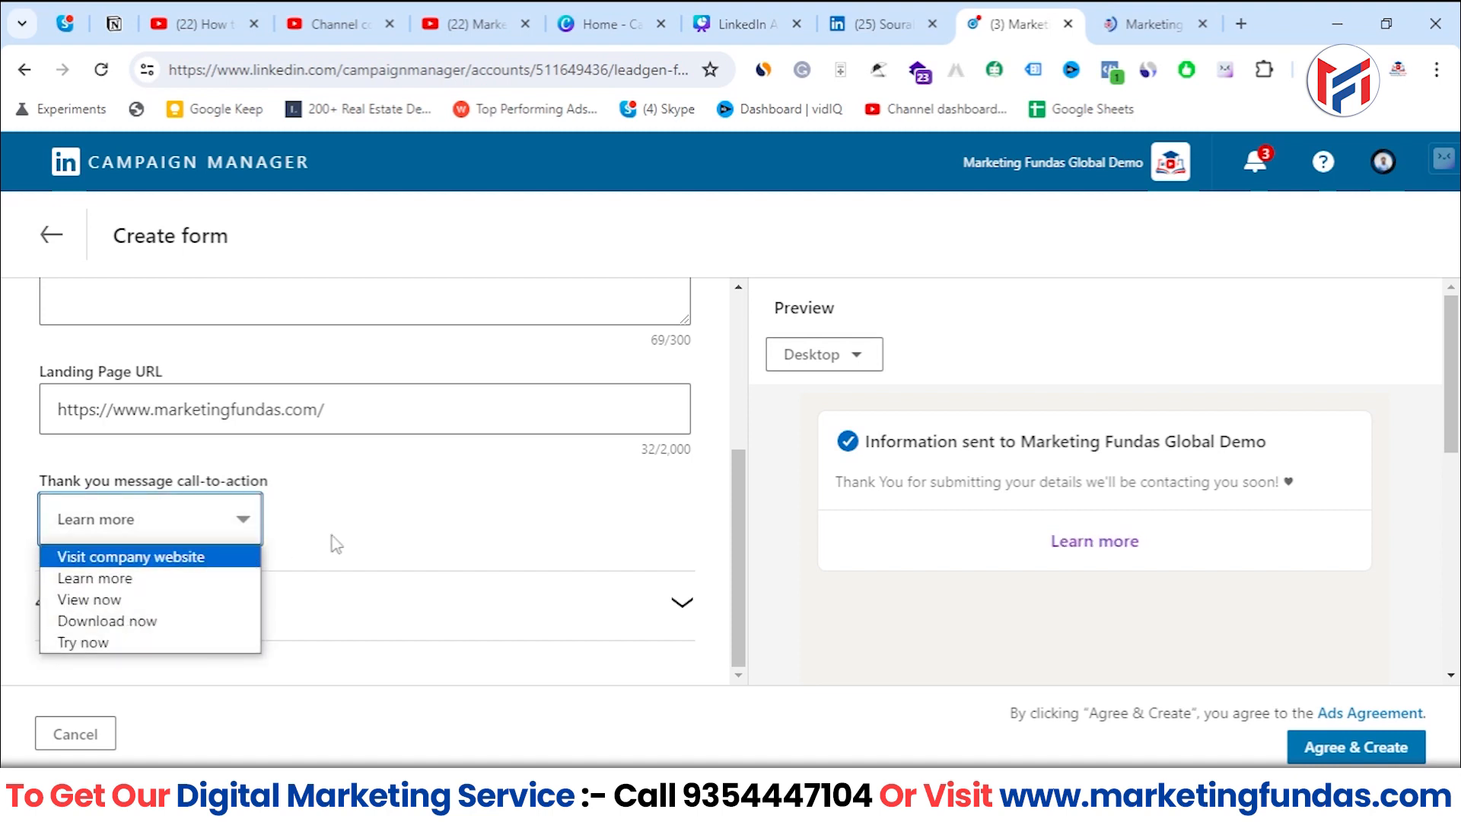
{"action": "left_click", "coordinate": [199, 626]}
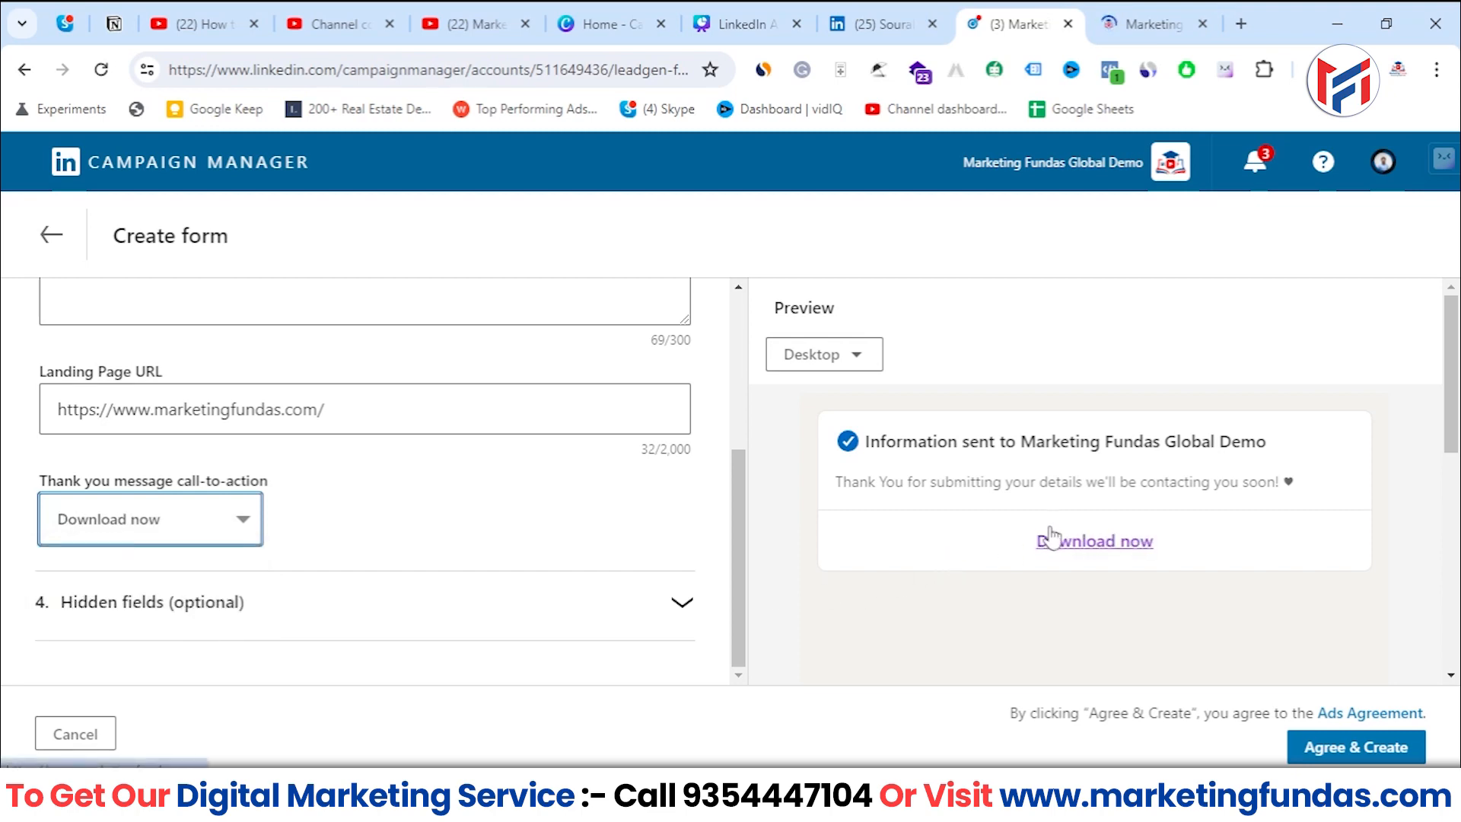
{"action": "left_click", "coordinate": [224, 517]}
{"action": "scroll", "coordinate": [366, 517], "scroll_direction": "up", "scroll_amount": 3}
{"action": "scroll", "coordinate": [366, 518], "scroll_direction": "down", "scroll_amount": 3}
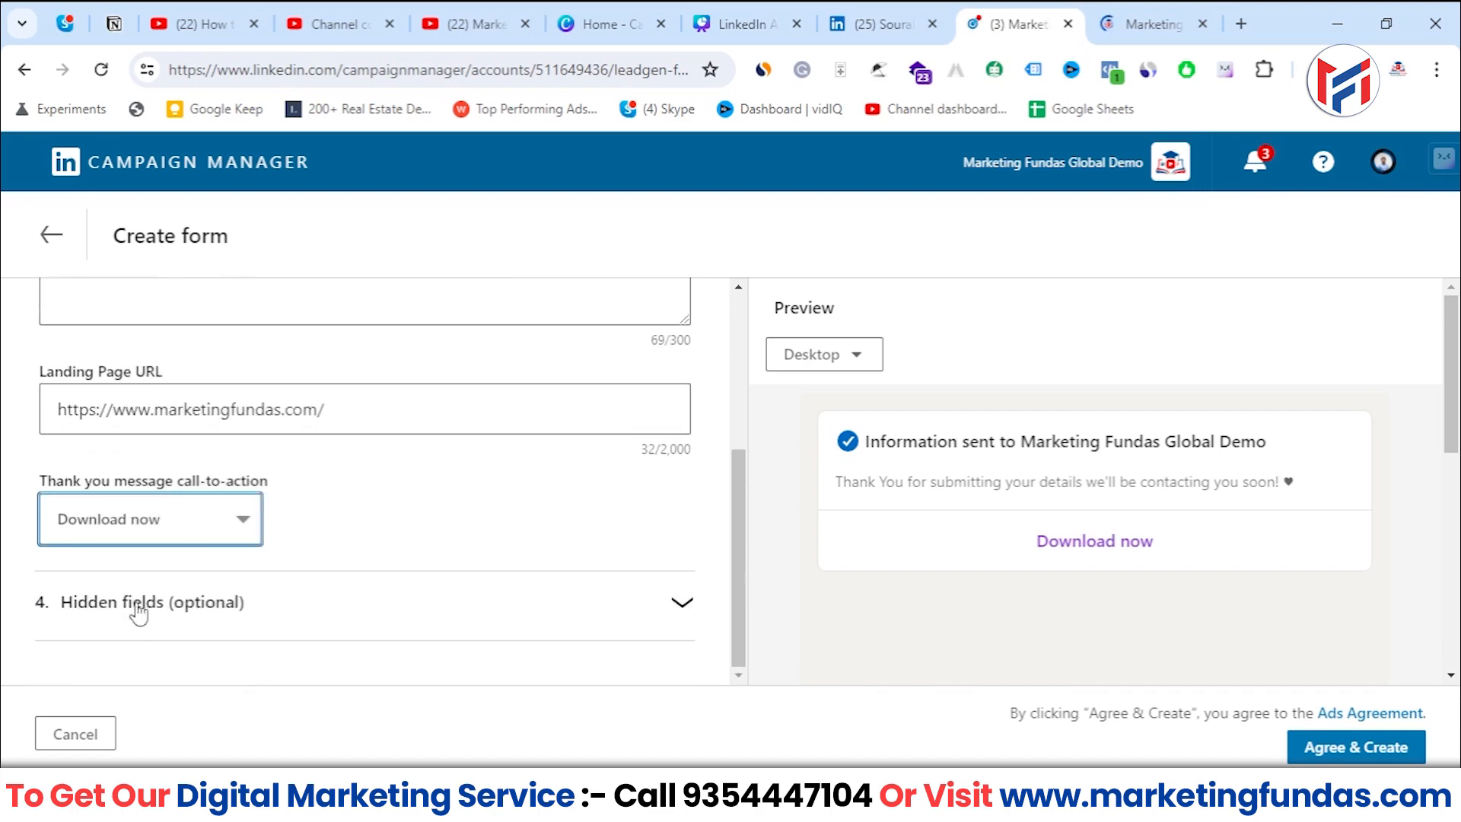
{"action": "left_click", "coordinate": [169, 517]}
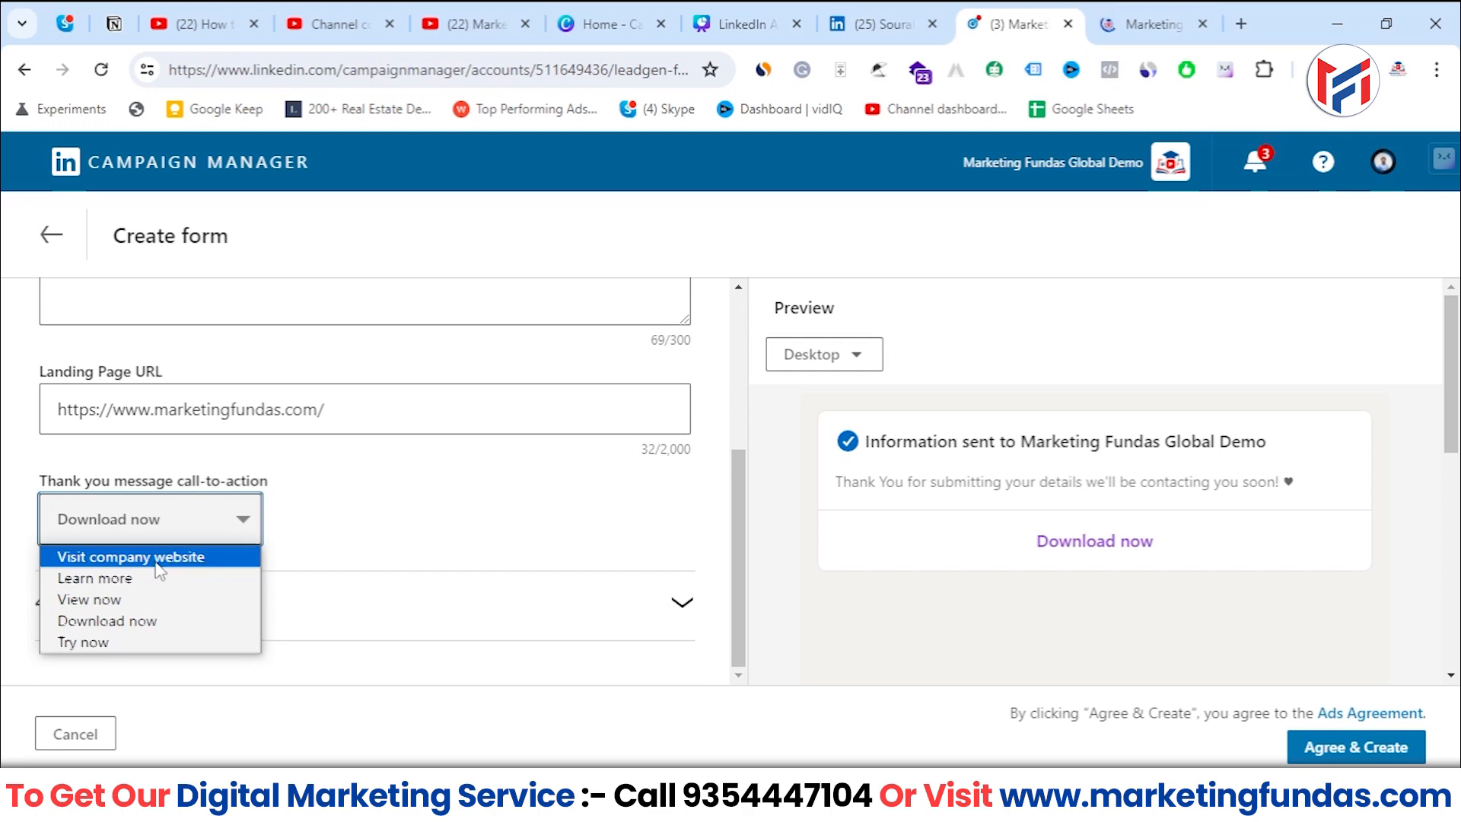
{"action": "left_click", "coordinate": [156, 563]}
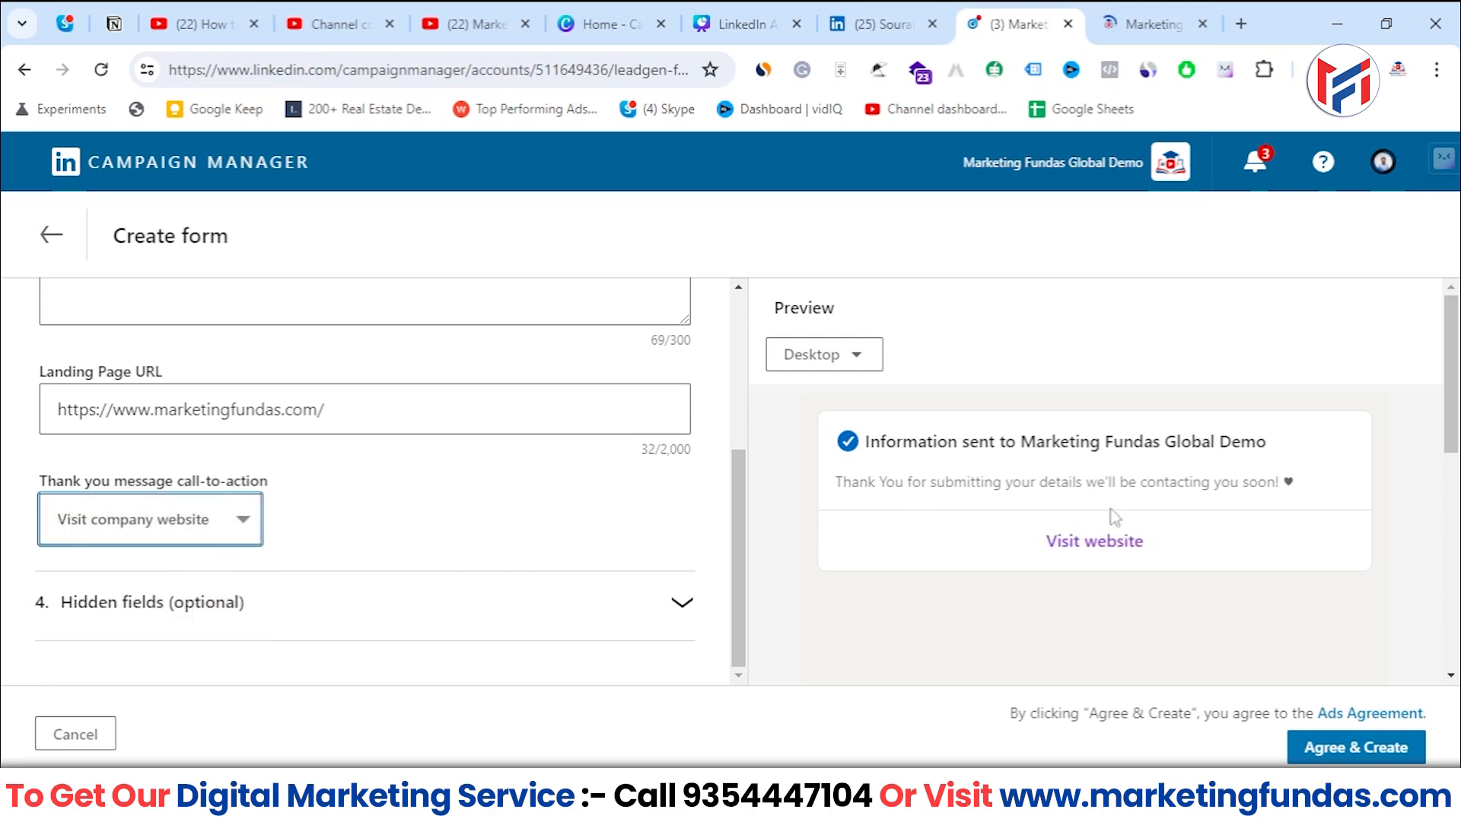
- Test the Visit website link in the confirmation preview and return to the form
{"action": "scroll", "coordinate": [1207, 523], "scroll_direction": "down", "scroll_amount": 3}
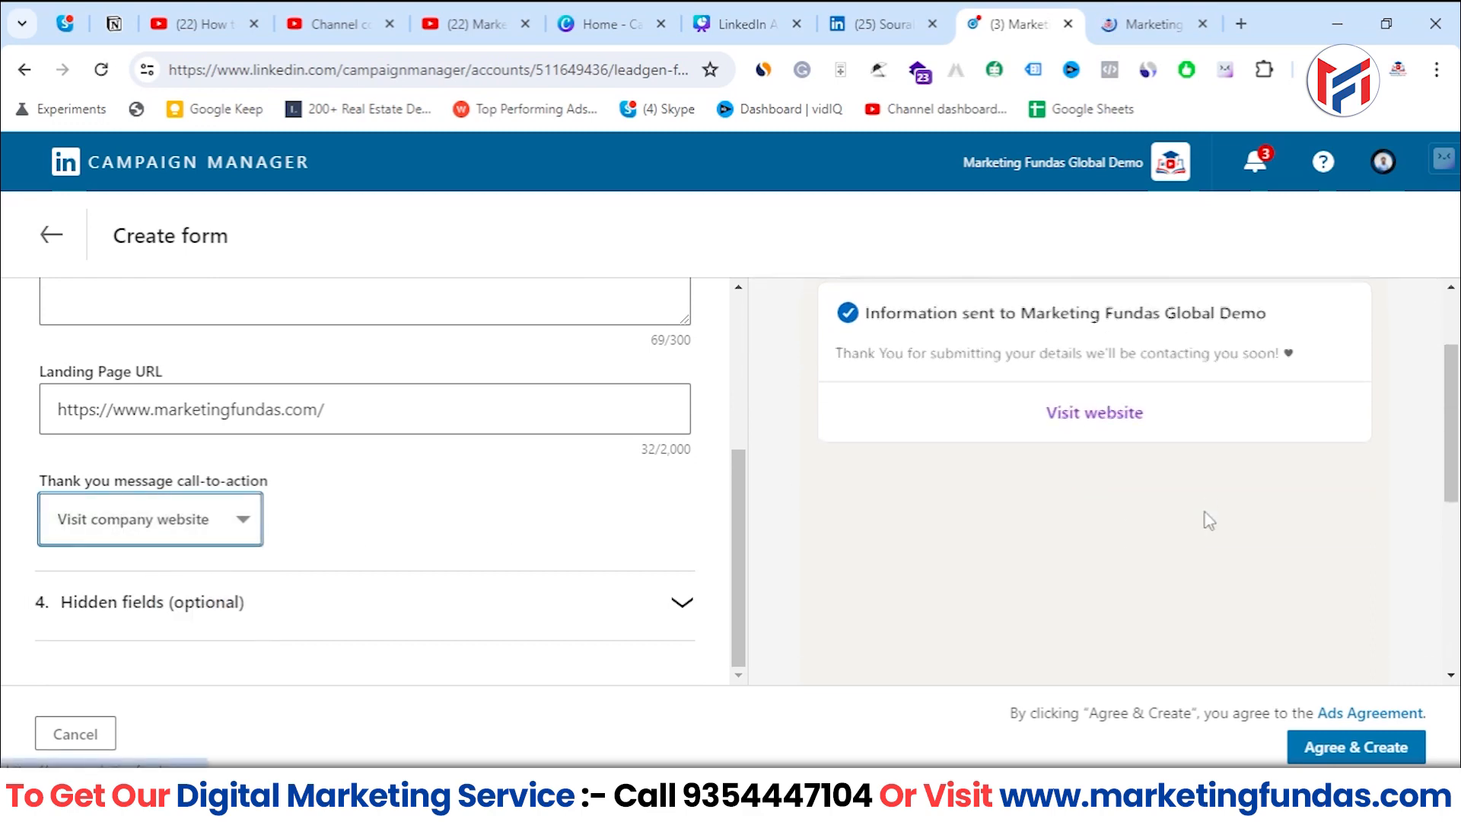
{"action": "left_click", "coordinate": [1103, 329]}
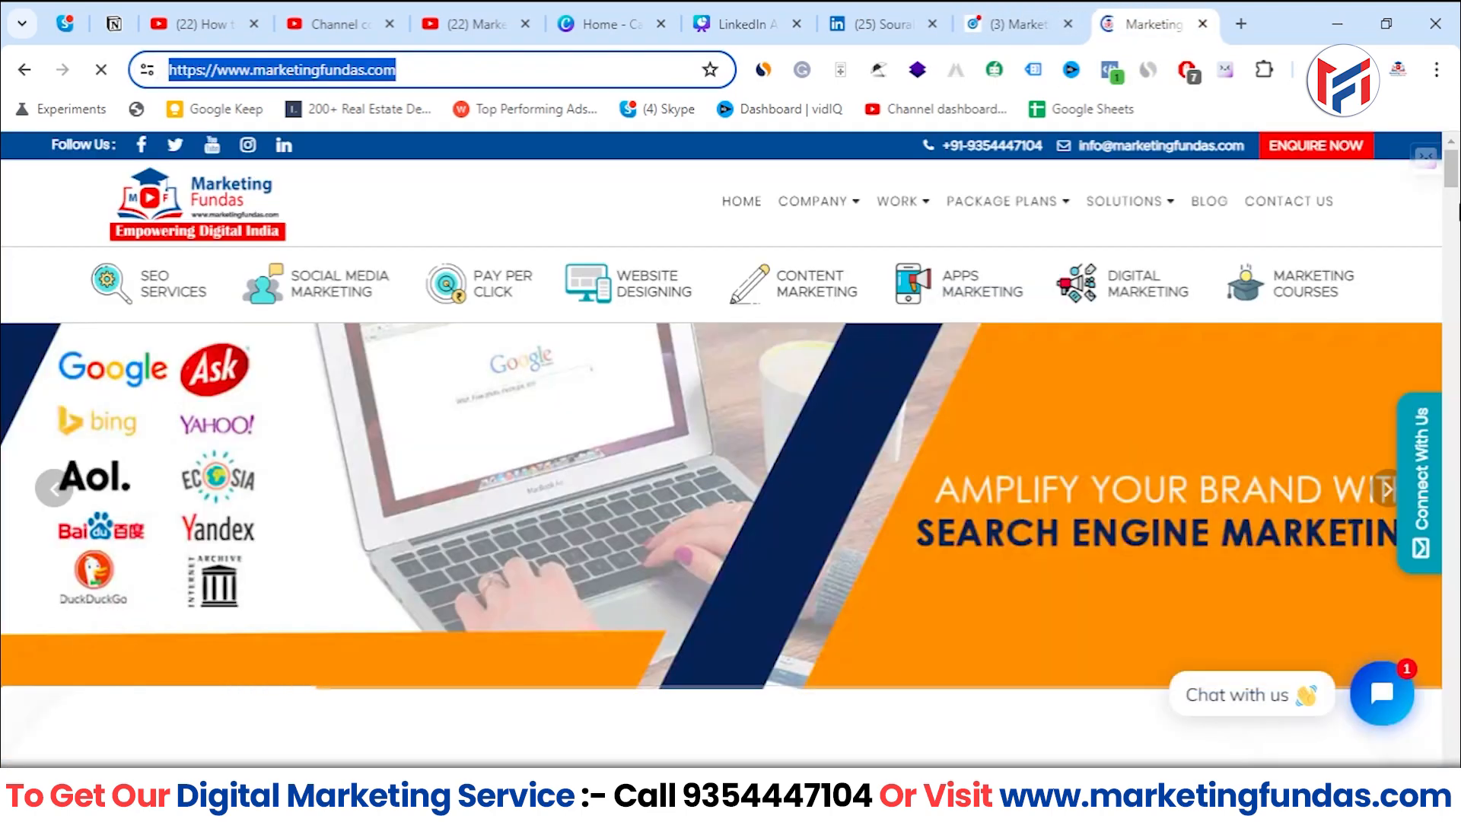
{"action": "left_click", "coordinate": [1027, 23]}
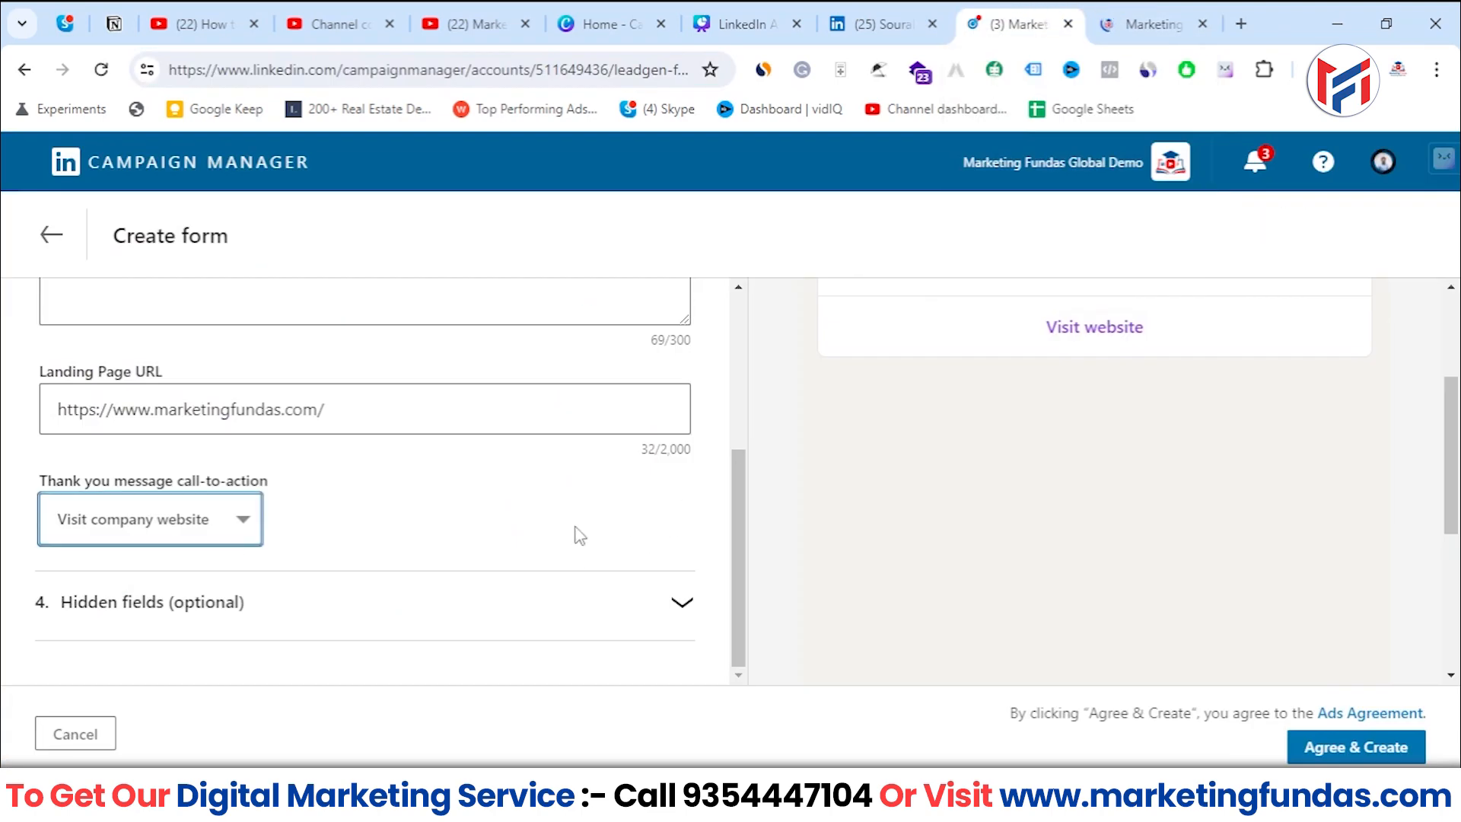
- Expand the form's optional Hidden fields section
{"action": "left_click", "coordinate": [390, 619]}
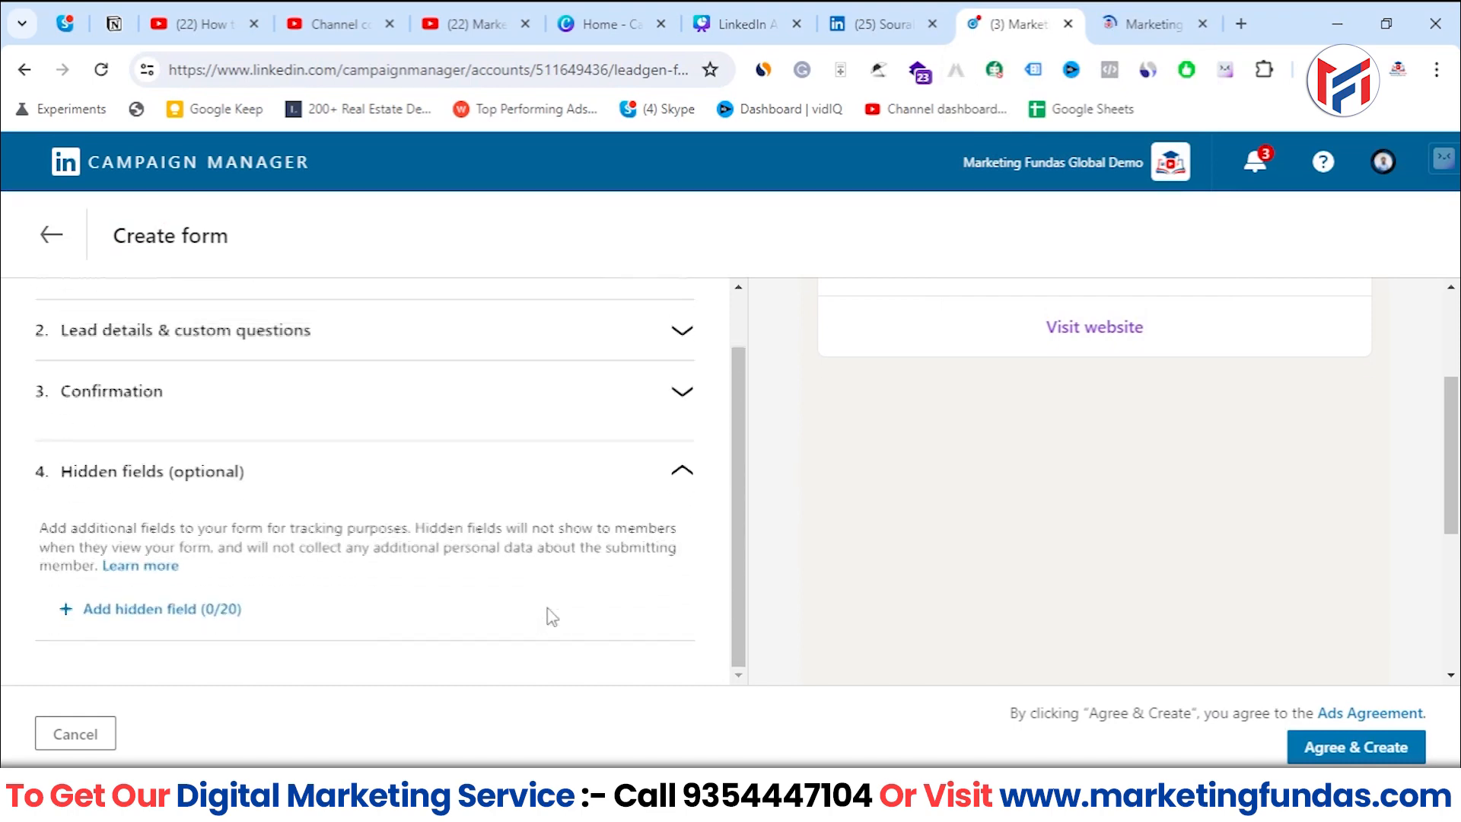
- Try adding a hidden field named xds with the value *, and delete that hidden field from the form
{"action": "left_click", "coordinate": [185, 609]}
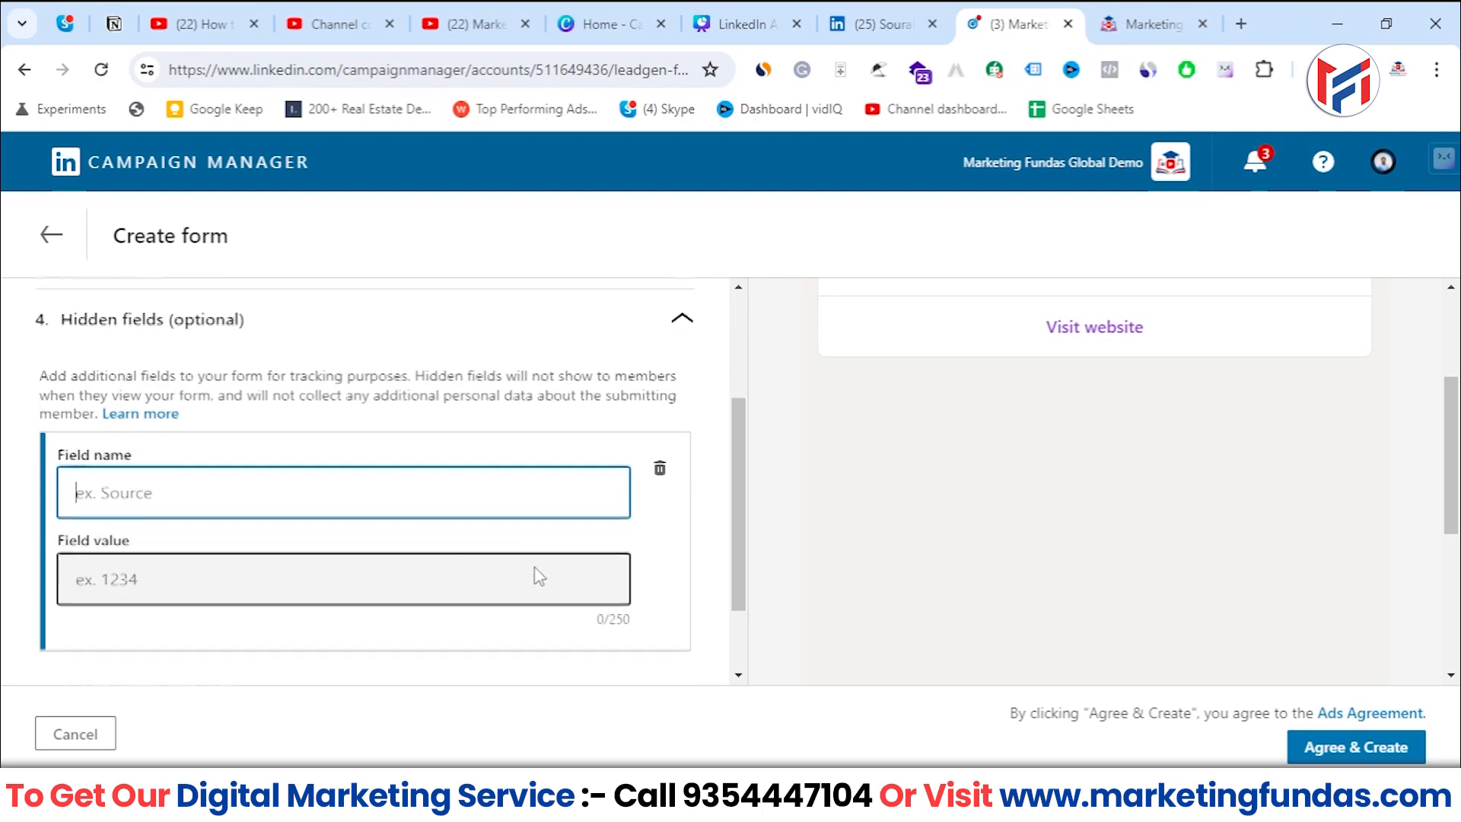
{"action": "scroll", "coordinate": [540, 576], "scroll_direction": "down", "scroll_amount": 1}
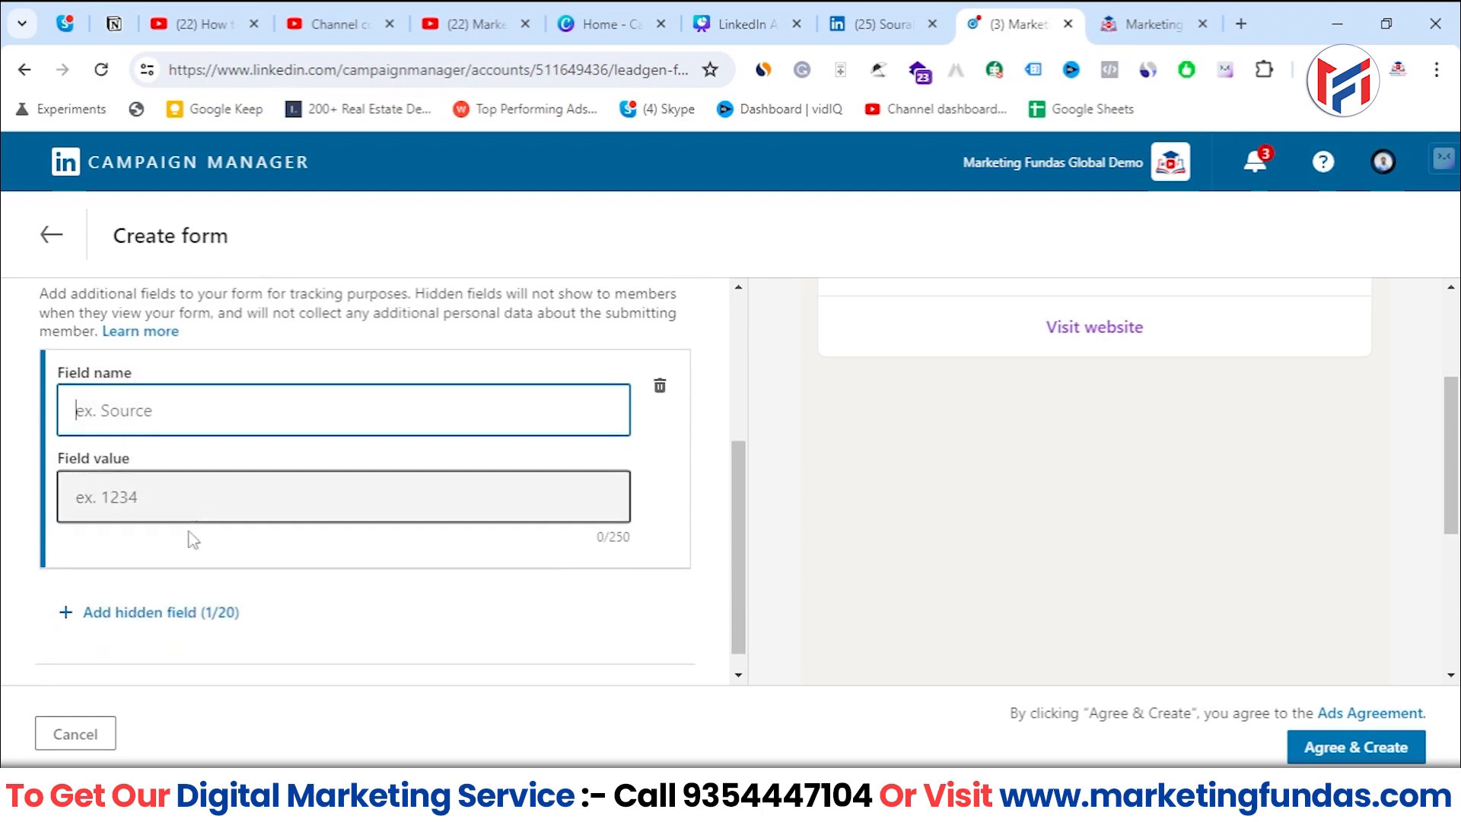
{"action": "left_click", "coordinate": [196, 499]}
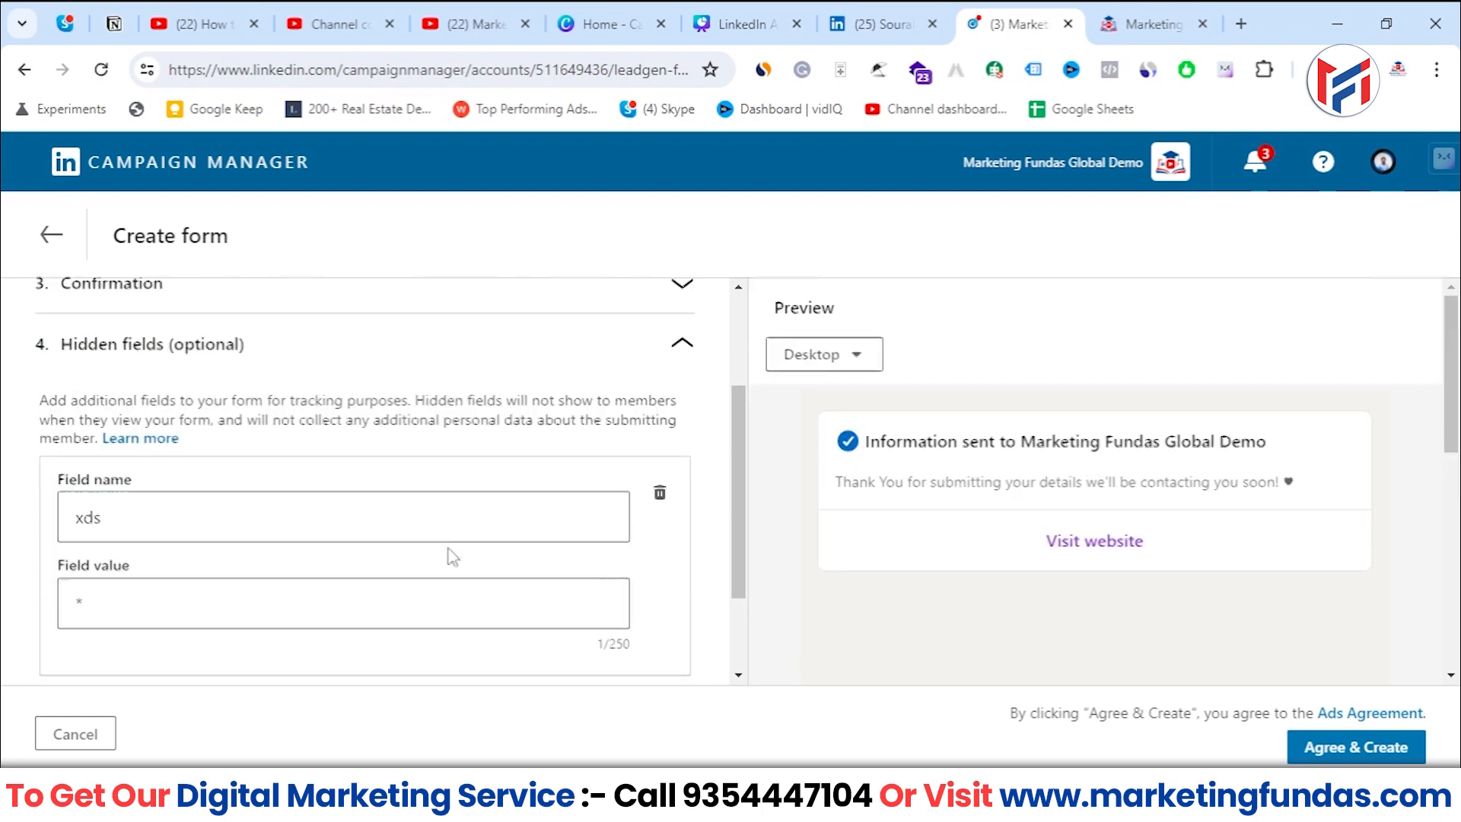
{"action": "scroll", "coordinate": [448, 545], "scroll_direction": "down", "scroll_amount": 2}
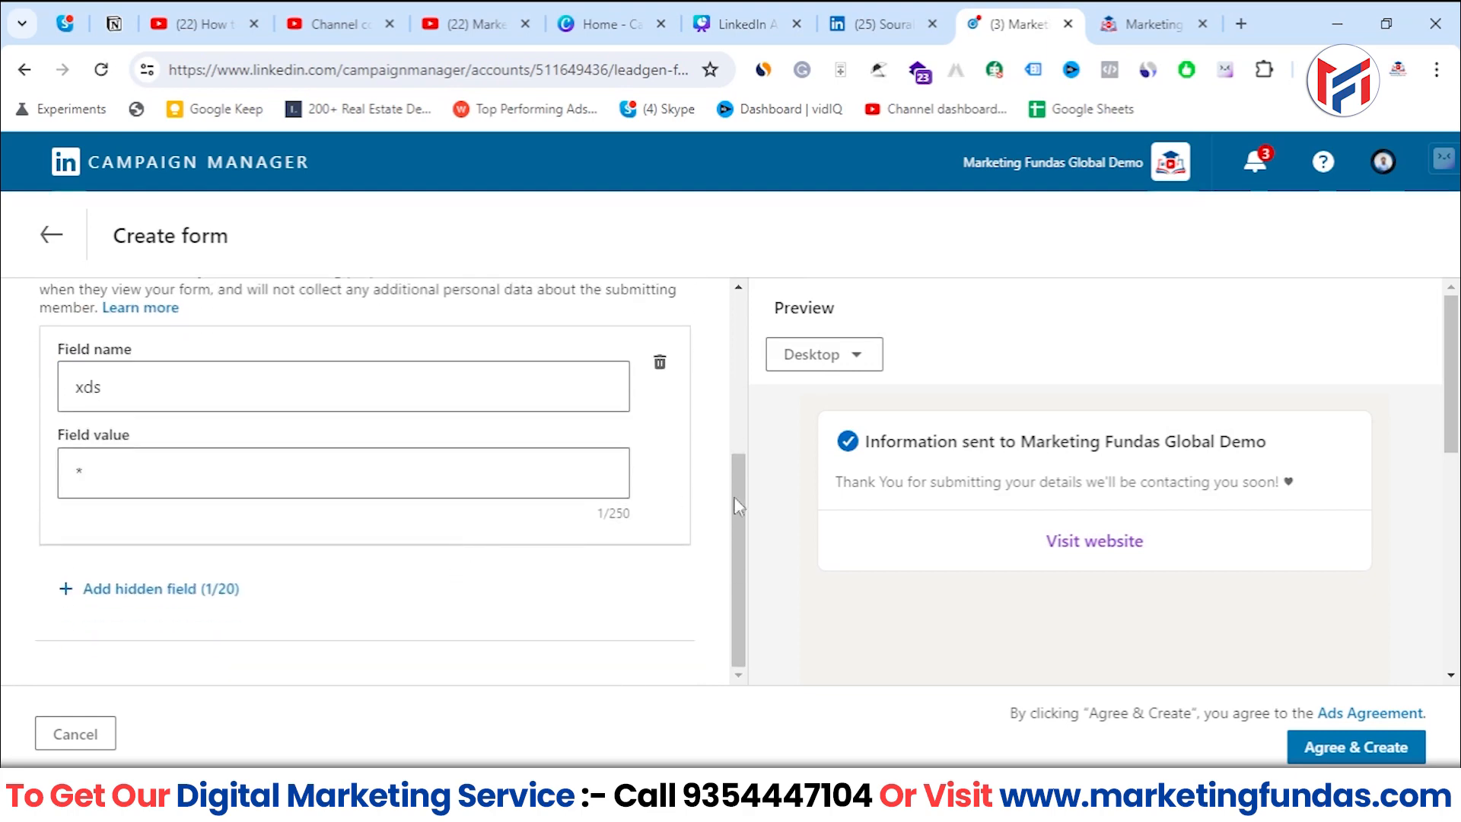
{"action": "mouse_move", "coordinate": [734, 496]}
{"action": "left_mouse_down"}
{"action": "mouse_move", "coordinate": [727, 454]}
{"action": "mouse_move", "coordinate": [723, 482]}
{"action": "left_mouse_up"}
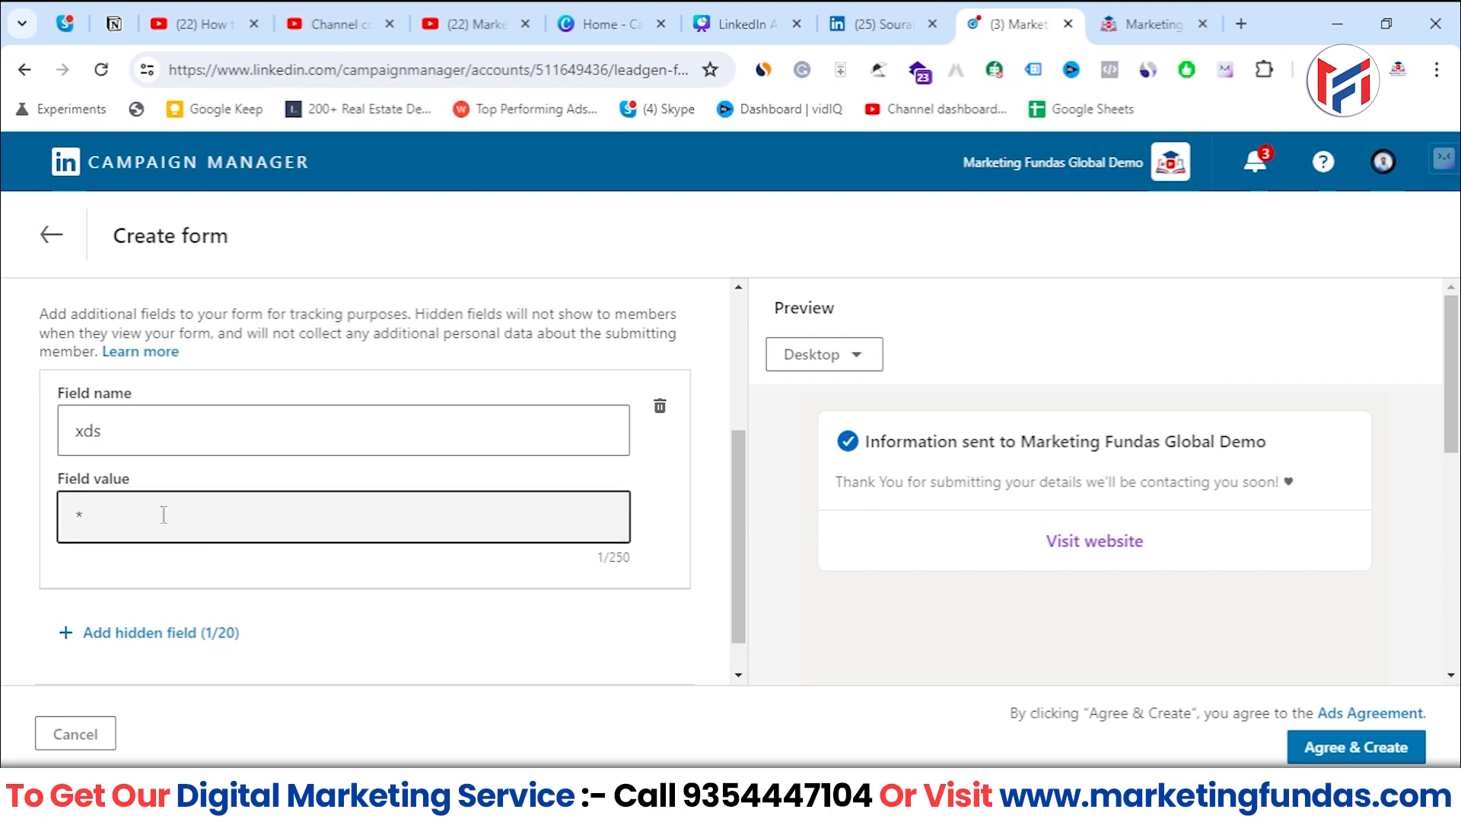
{"action": "left_click_drag", "start_coordinate": [157, 424], "coordinate": [4, 430]}
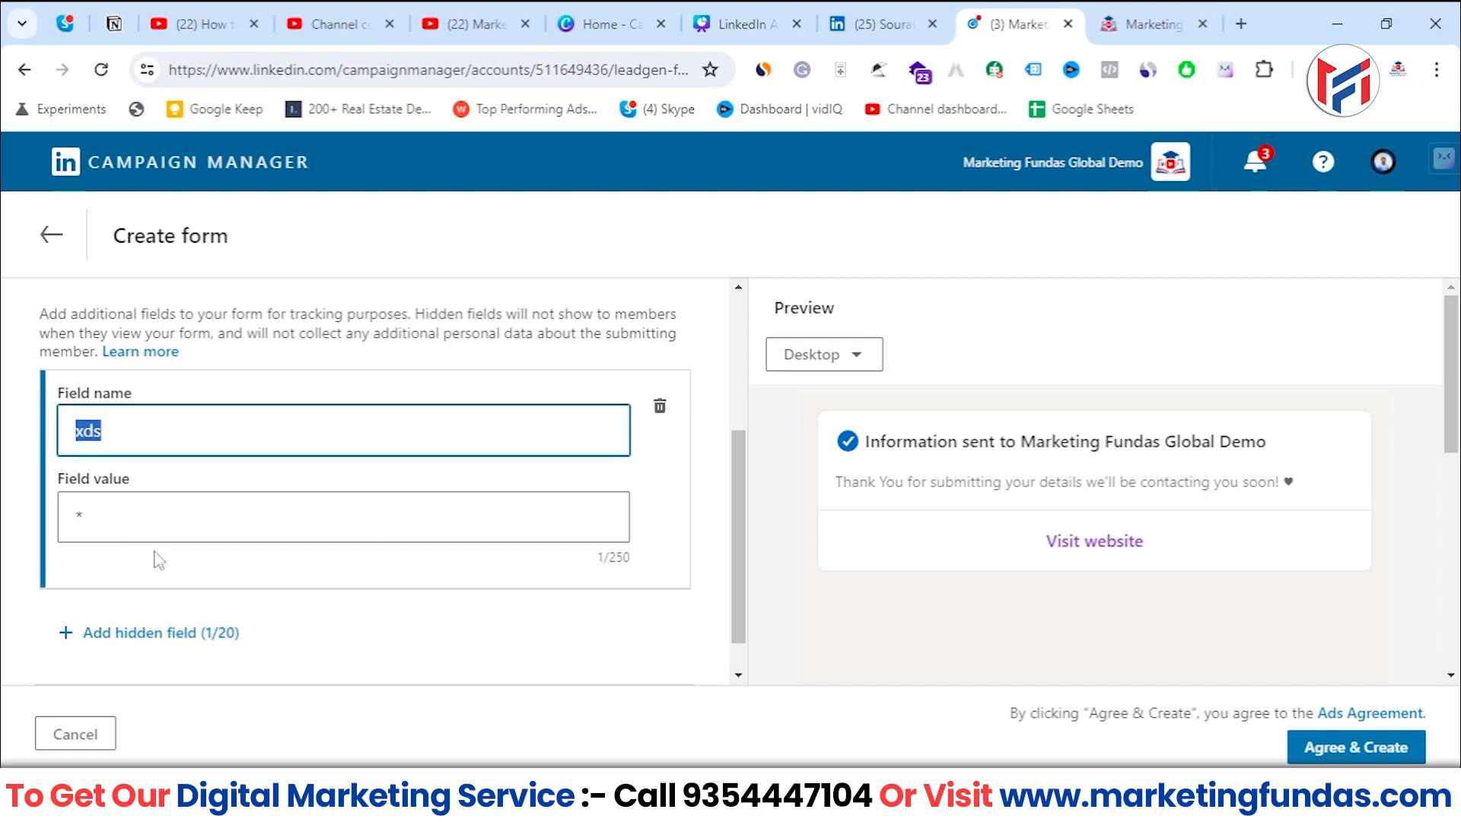
{"action": "type", "text": "**"}
{"action": "left_click", "coordinate": [659, 410]}
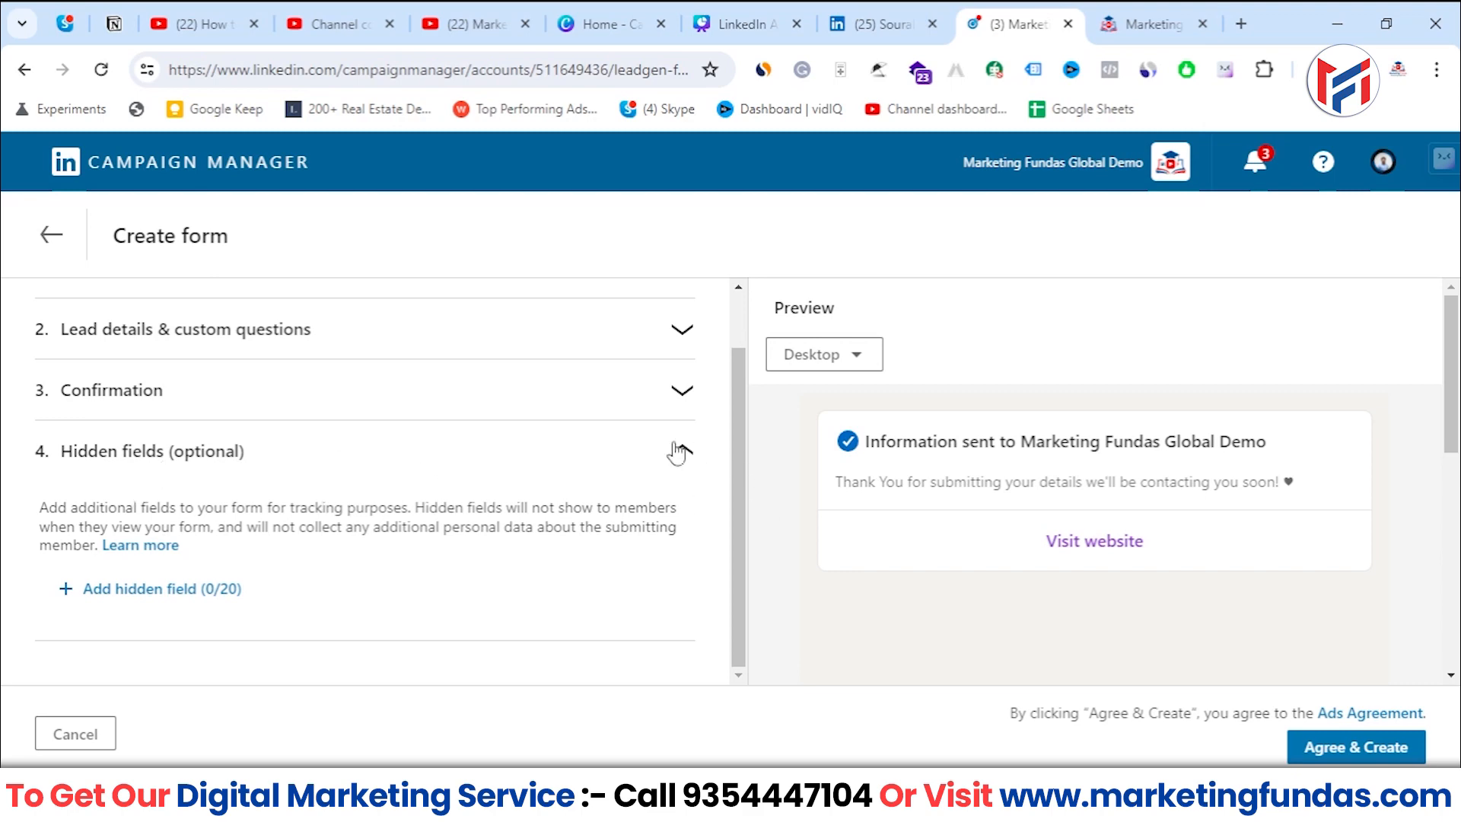
- Accept the Ads Agreement and create the lead gen form without any hidden fields
{"action": "scroll", "coordinate": [800, 531], "scroll_direction": "down", "scroll_amount": 1}
{"action": "scroll", "coordinate": [801, 531], "scroll_direction": "up", "scroll_amount": 1}
{"action": "scroll", "coordinate": [741, 469], "scroll_direction": "up", "scroll_amount": 1}
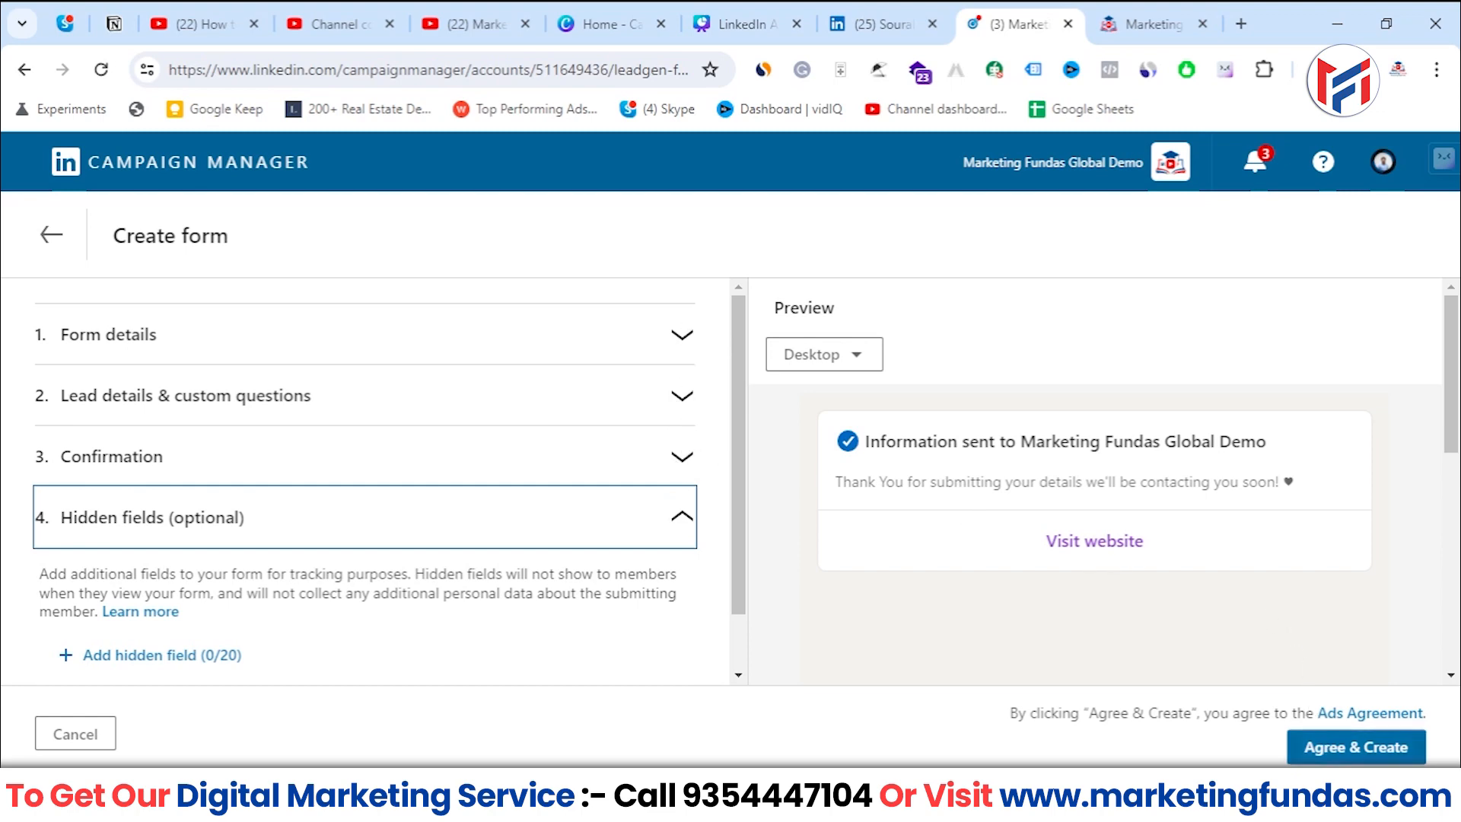
{"action": "left_click", "coordinate": [1357, 748]}
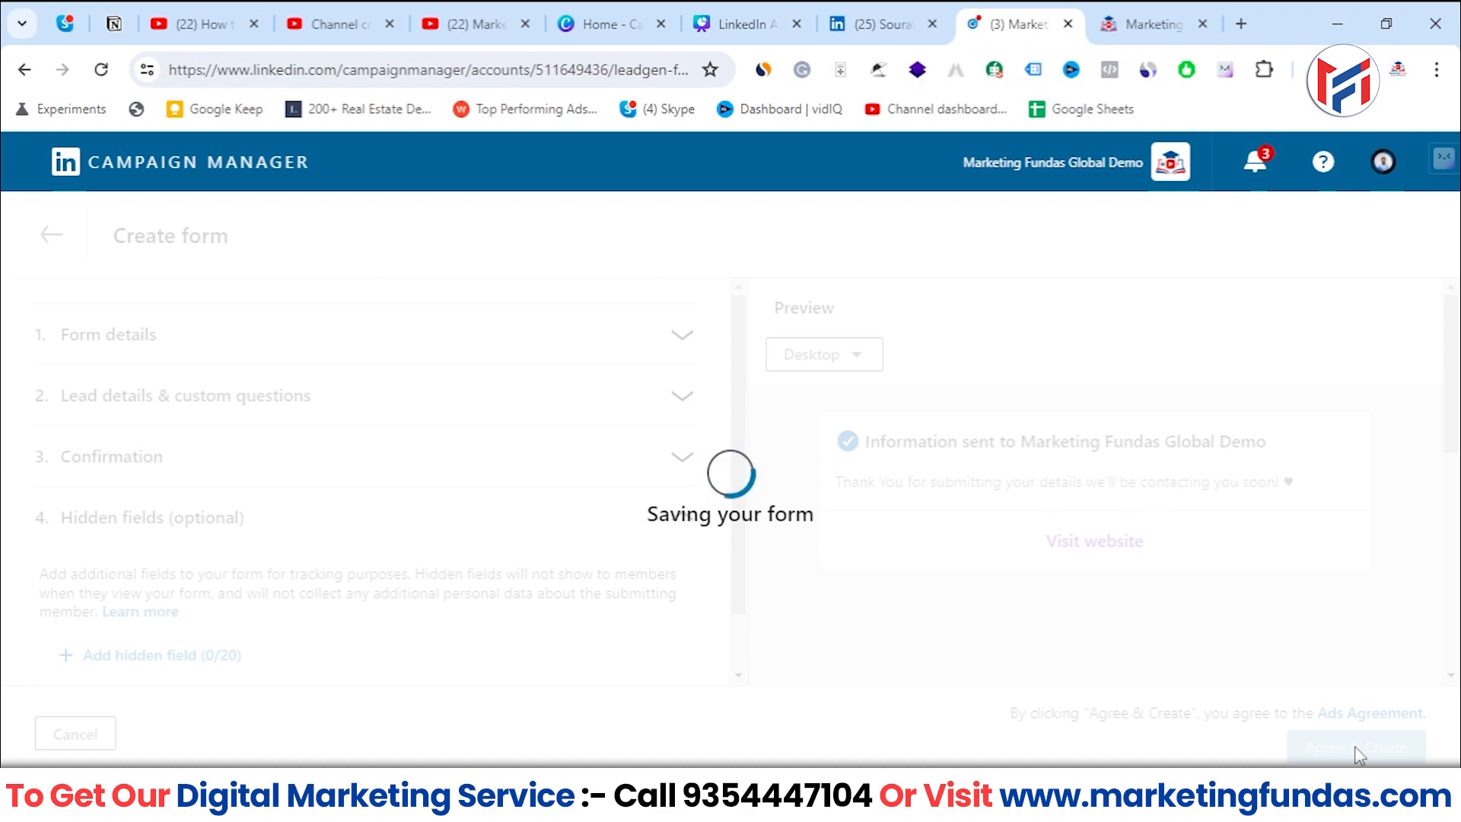
- Dismiss the save notification and examine the new form's status, leads and associations in the Lead Gen Forms list
{"action": "scroll", "coordinate": [1355, 745], "scroll_direction": "down", "scroll_amount": 1}
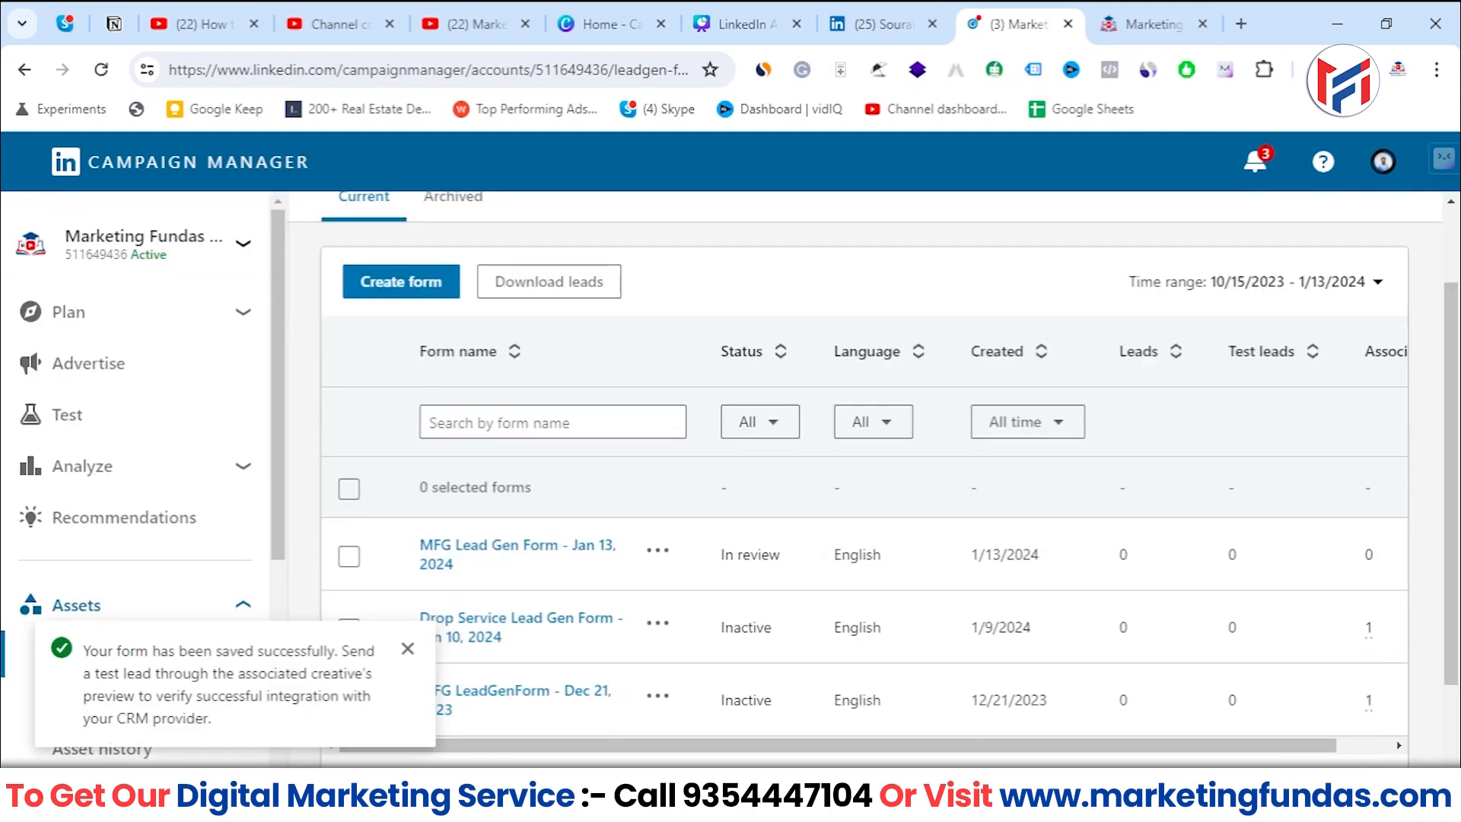
{"action": "left_click", "coordinate": [407, 650]}
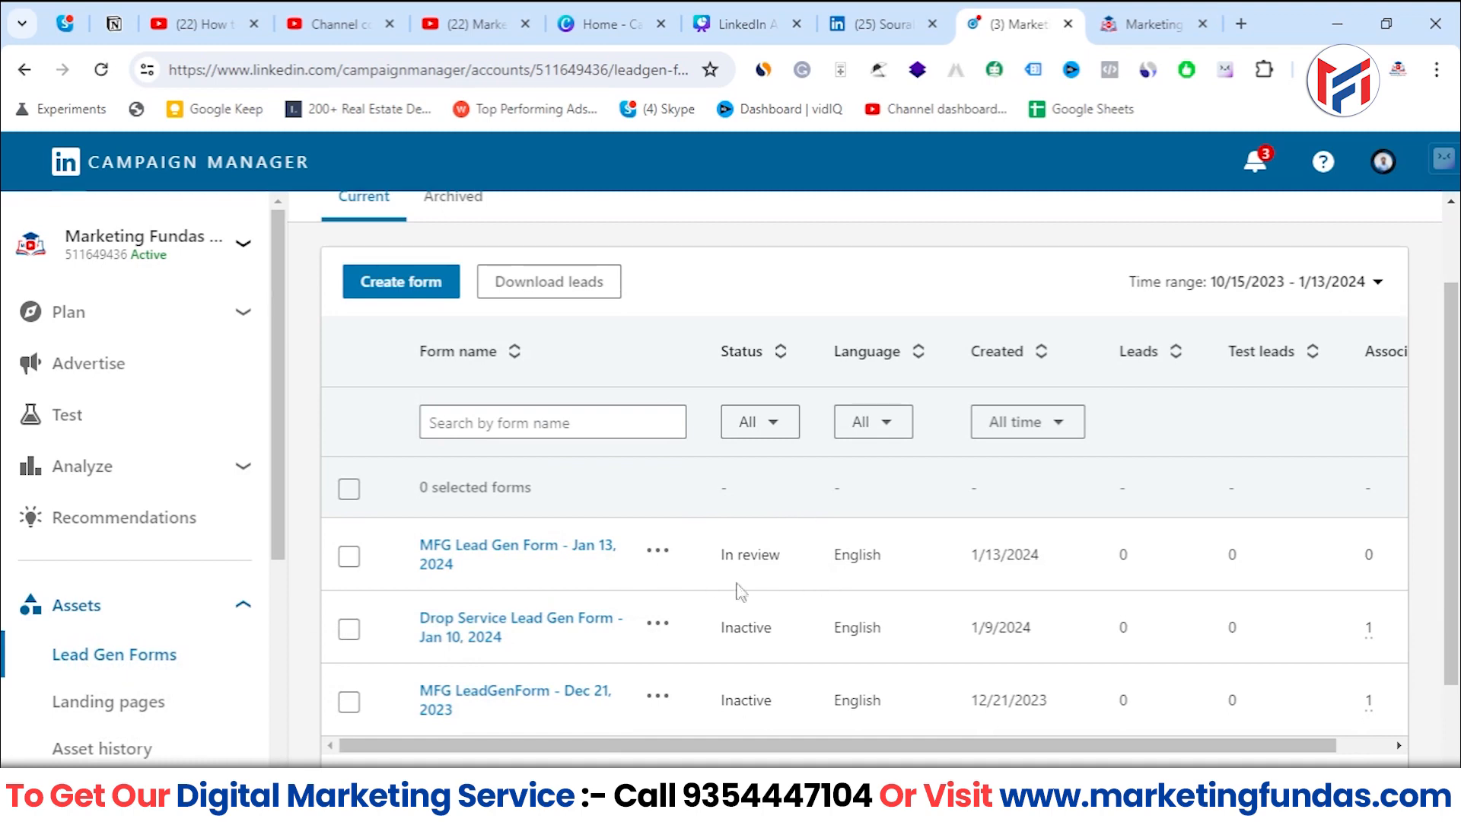
{"action": "left_click_drag", "start_coordinate": [808, 749], "coordinate": [1004, 757]}
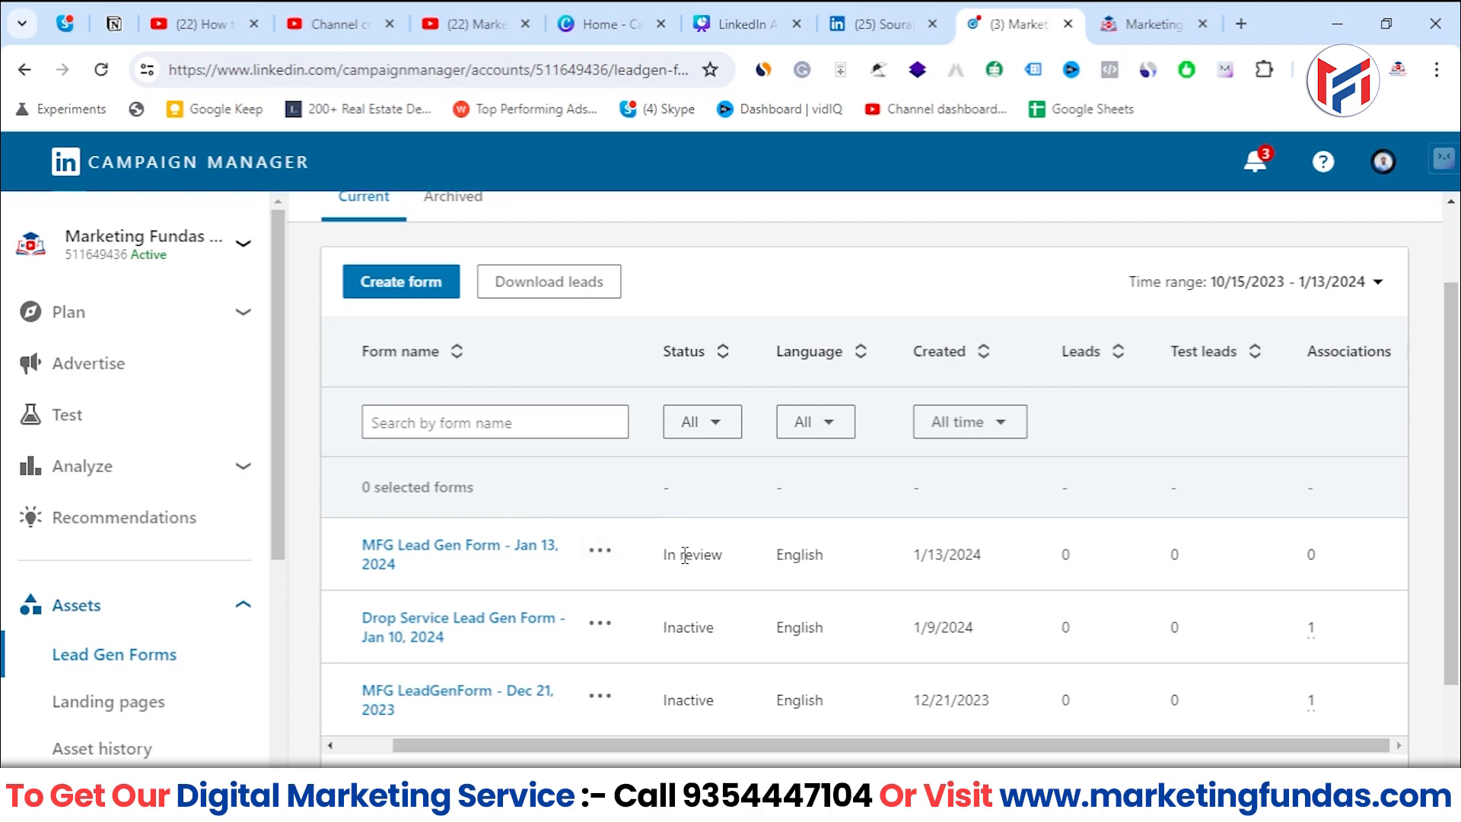
{"action": "left_click_drag", "start_coordinate": [724, 747], "coordinate": [655, 744]}
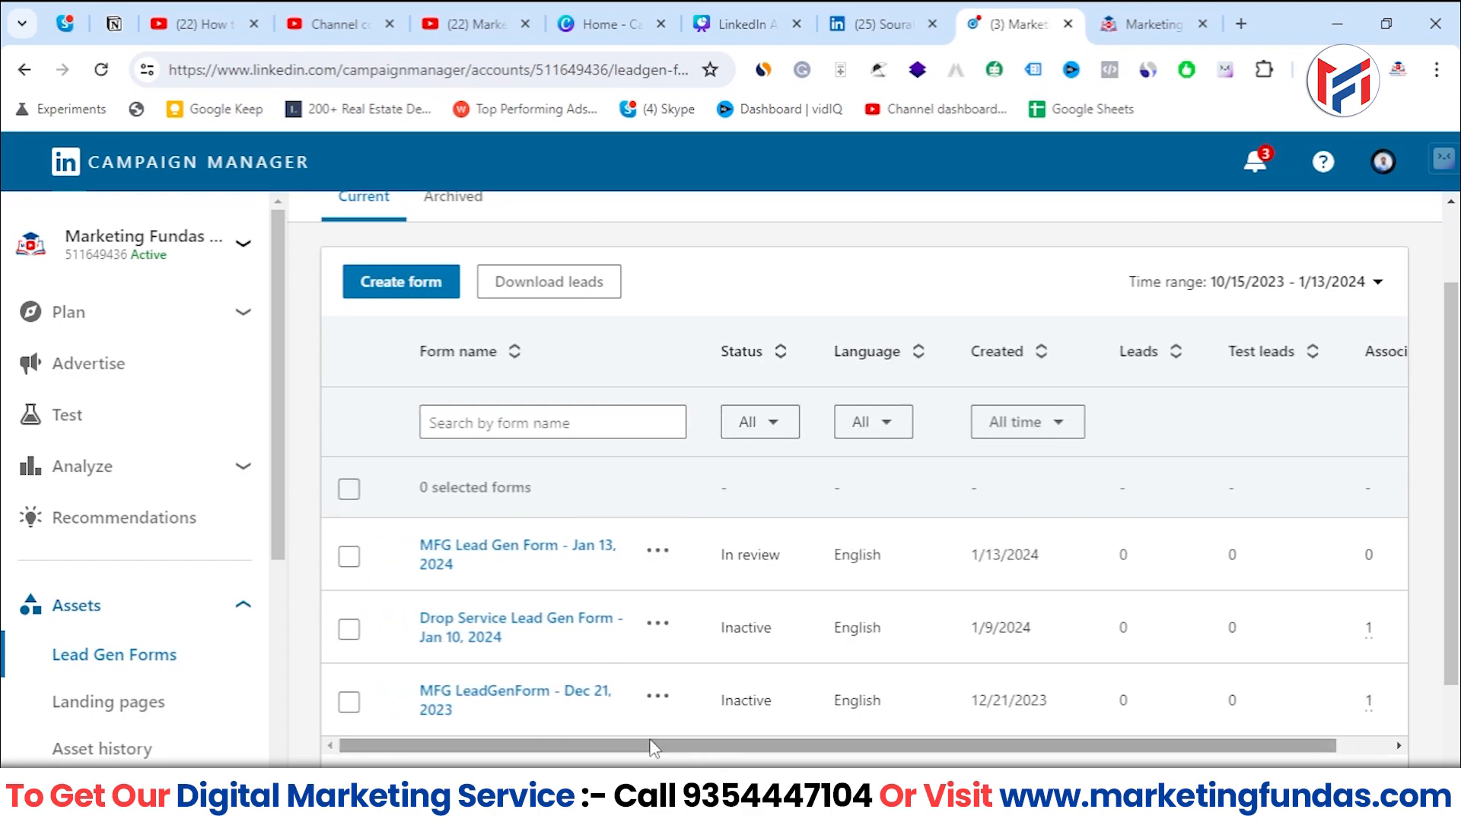